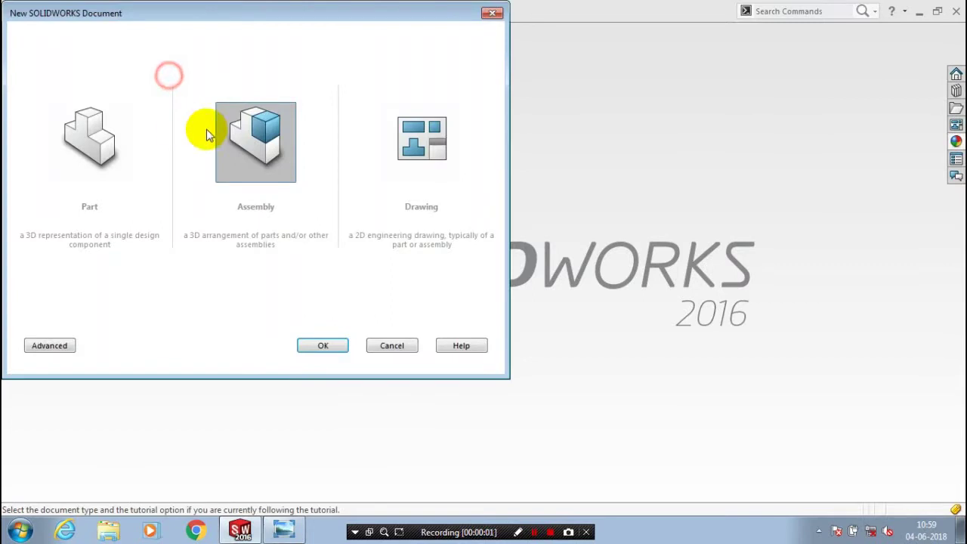
Create a new assembly and insert the pulley 1 part as its first, fixed component
left_click(321, 347)
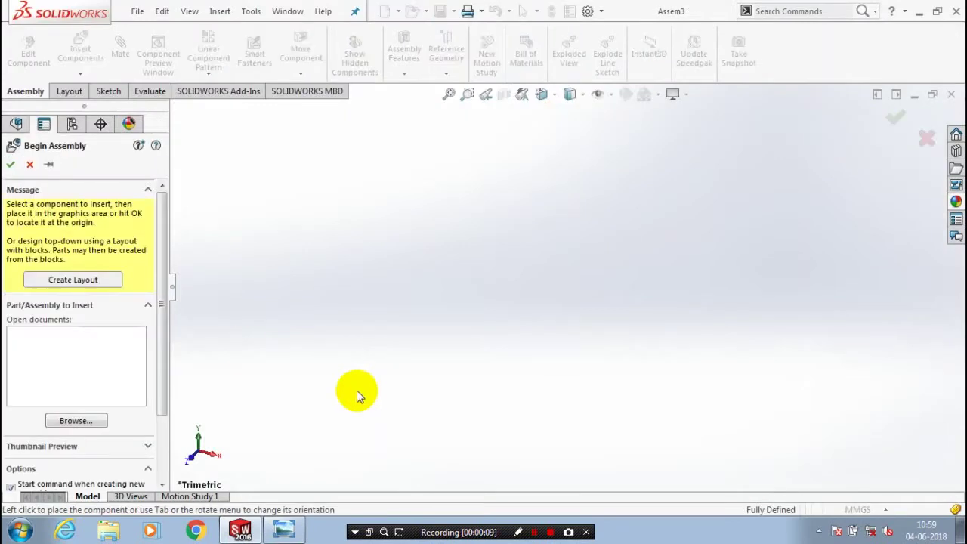
left_click(245, 348)
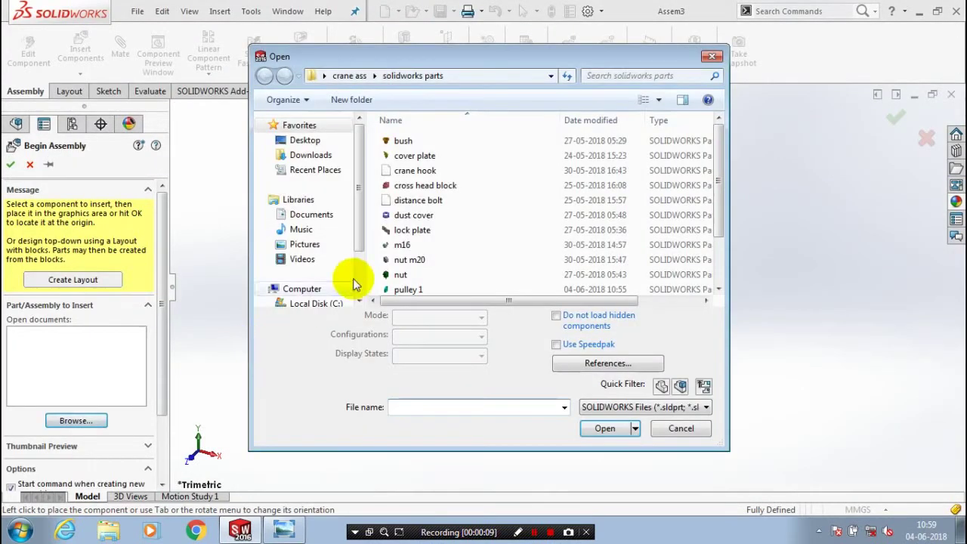
left_click(434, 287)
left_click(602, 406)
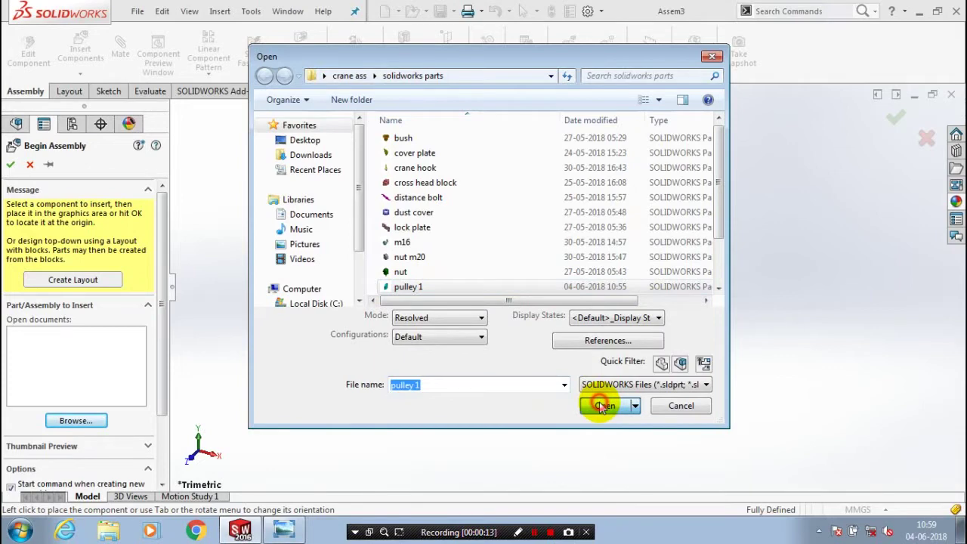
Insert the bush part into the assembly and place it freely beside the pulley
left_click(107, 92)
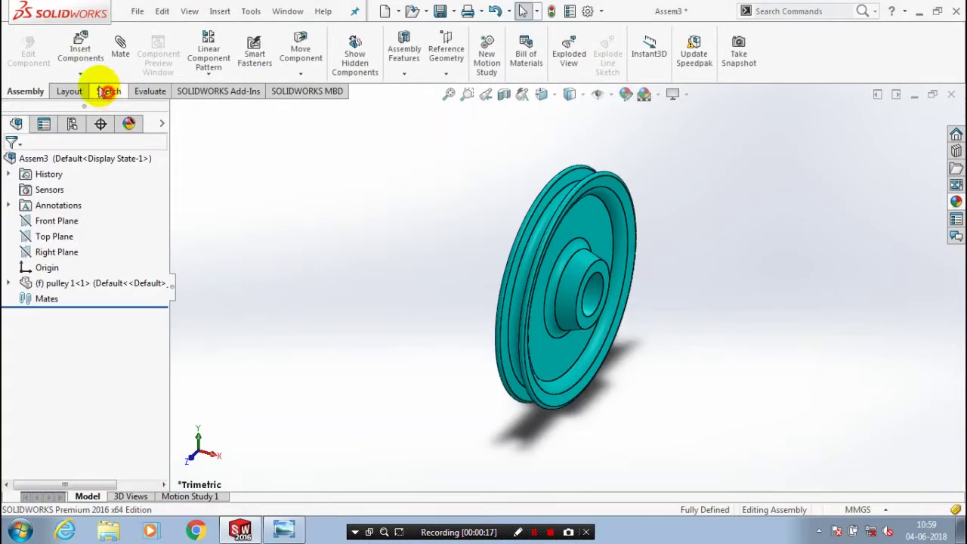
left_click(74, 78)
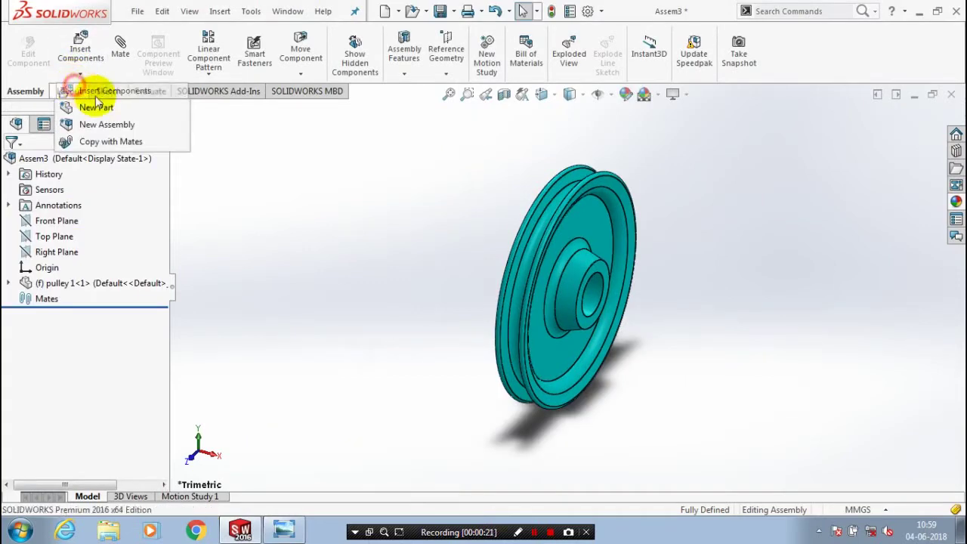
left_click(83, 91)
left_click(76, 407)
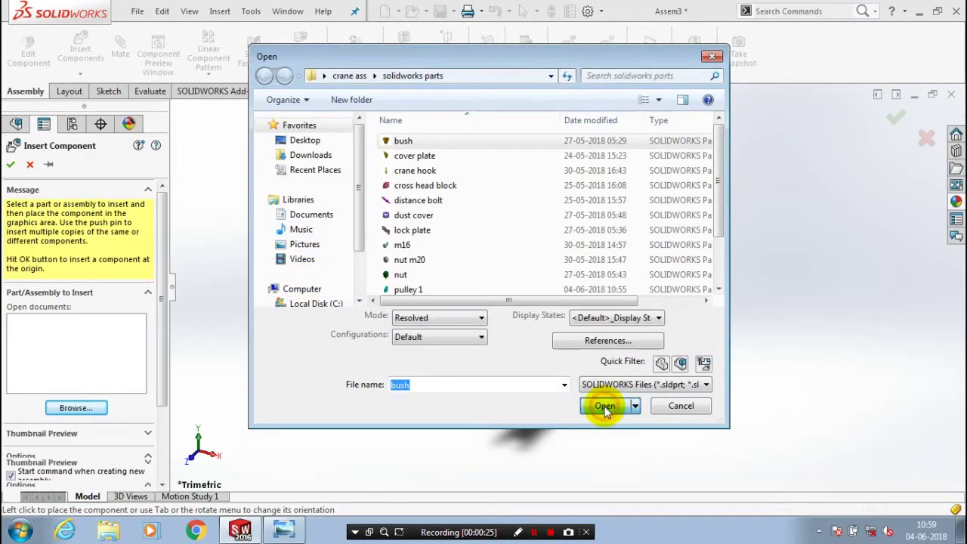
left_click(606, 426)
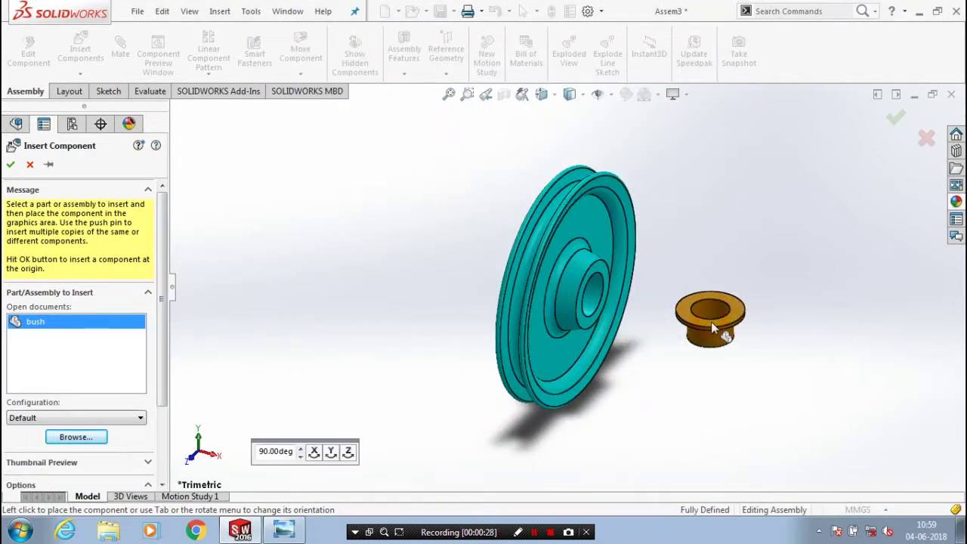
left_click(710, 321)
Add a concentric mate between the pulley's hub bore and the bush's cylindrical bore face
left_click(120, 49)
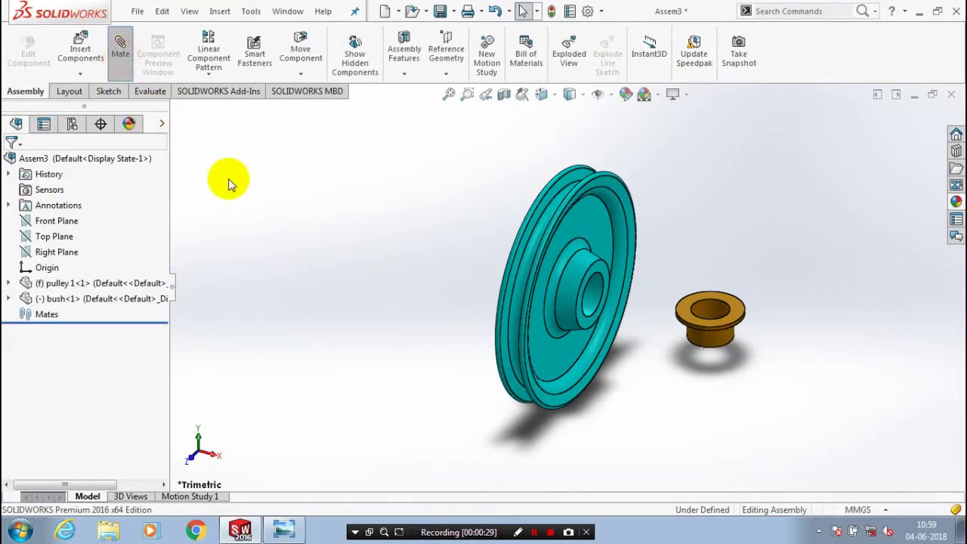
left_click(580, 301)
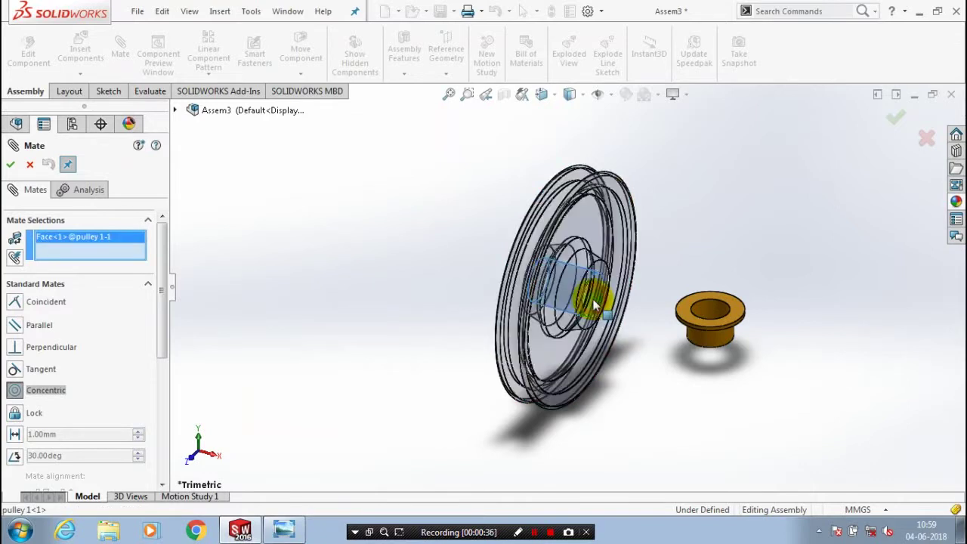
left_click(726, 303)
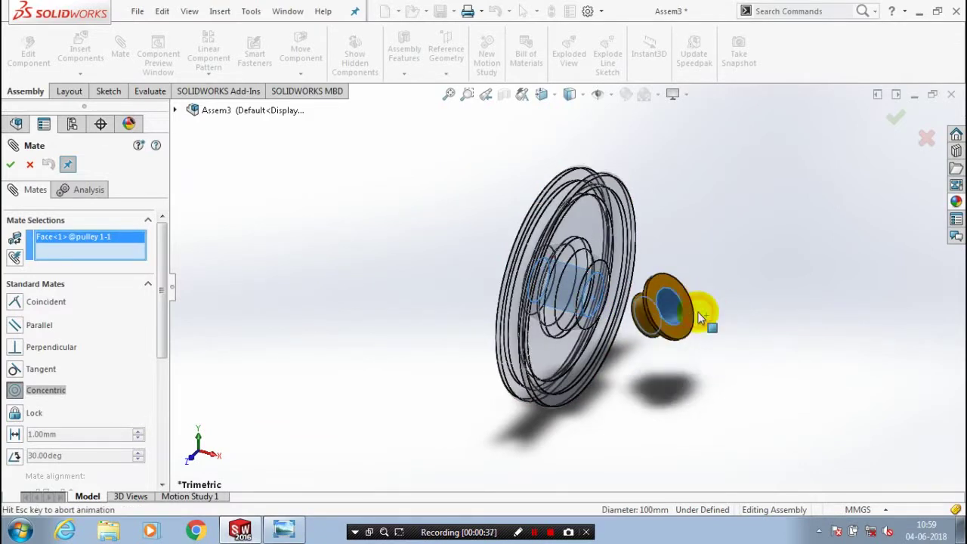
left_click(868, 331)
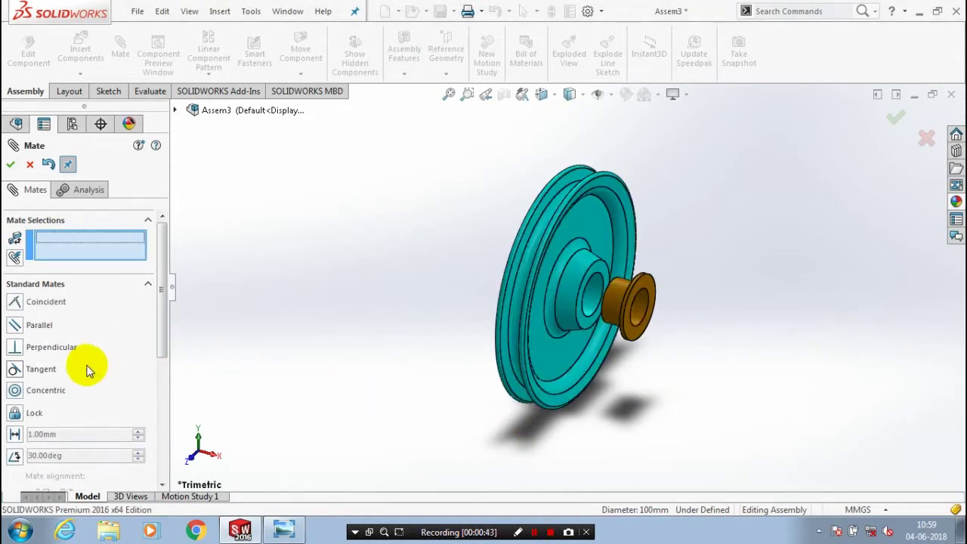
Add a coincident mate between the pulley's hub end face and the inner face of the bush's flange, and finish mating
left_click(55, 302)
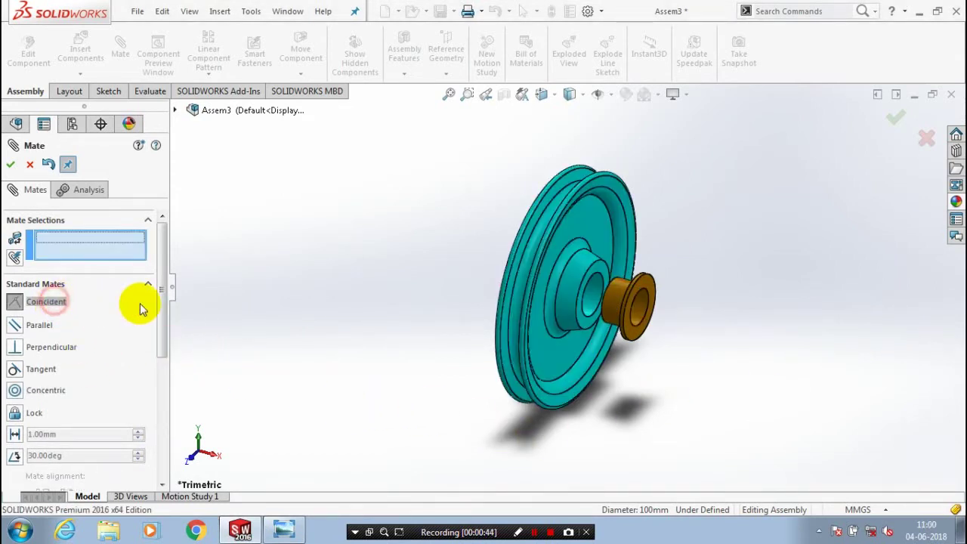
scroll(597, 336, "down", 3)
left_click(561, 304)
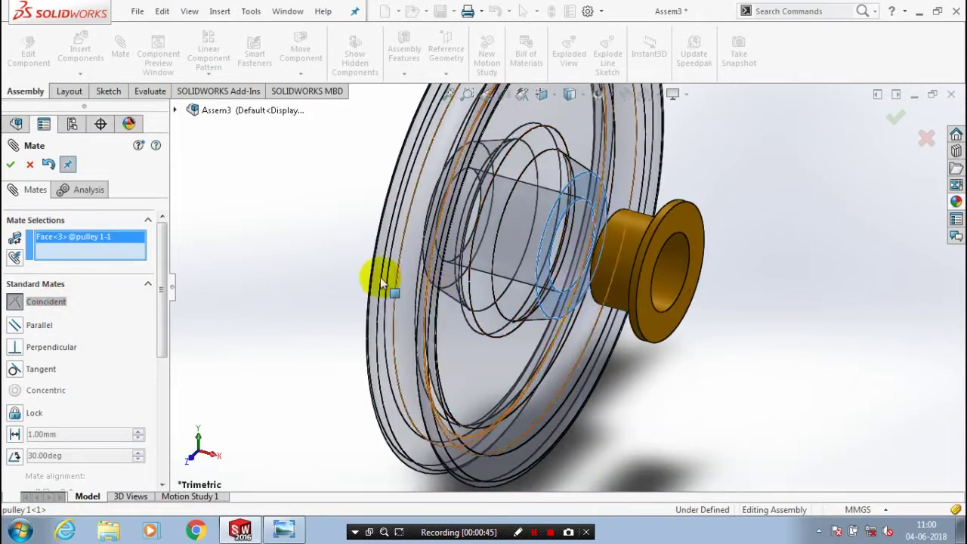
middle_click_drag(317, 269, 339, 282)
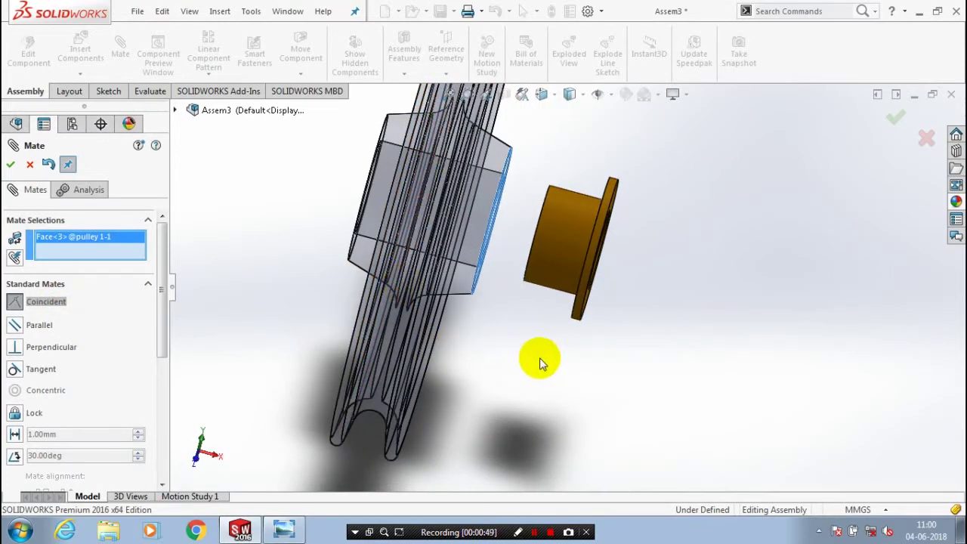
key("ctrl+shift+z")
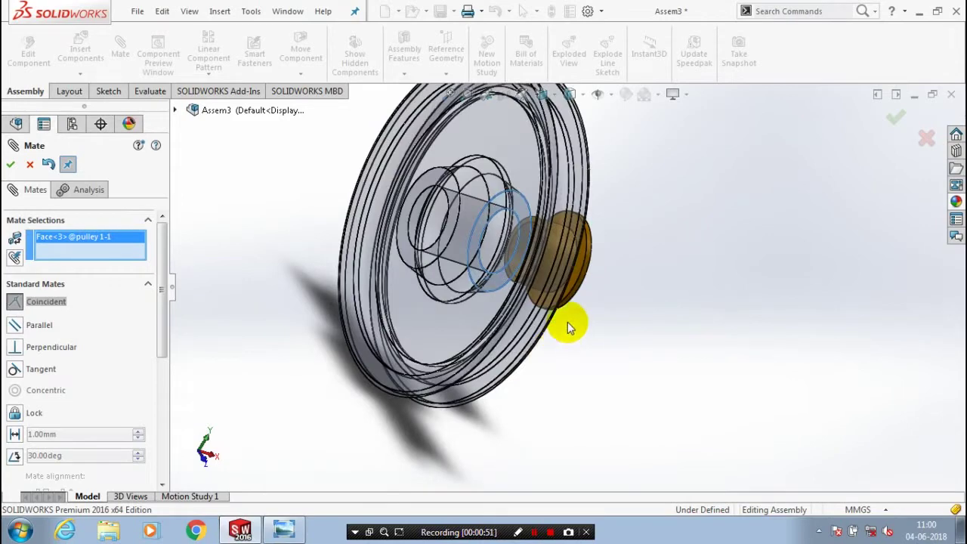
scroll(583, 286, "down", 3)
left_click(569, 252)
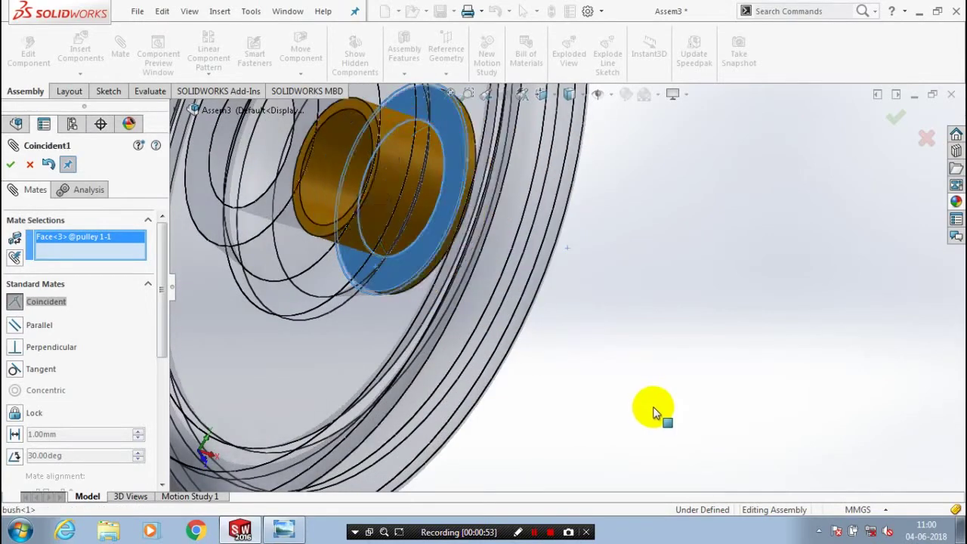
scroll(657, 408, "up", 5)
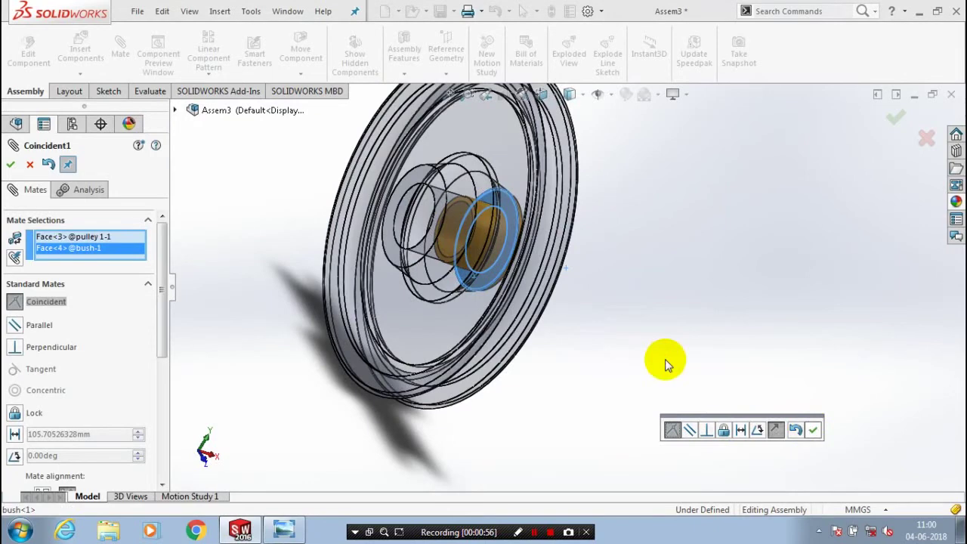
key("Return")
scroll(664, 359, "up", 4)
middle_click_drag(665, 359, 593, 357)
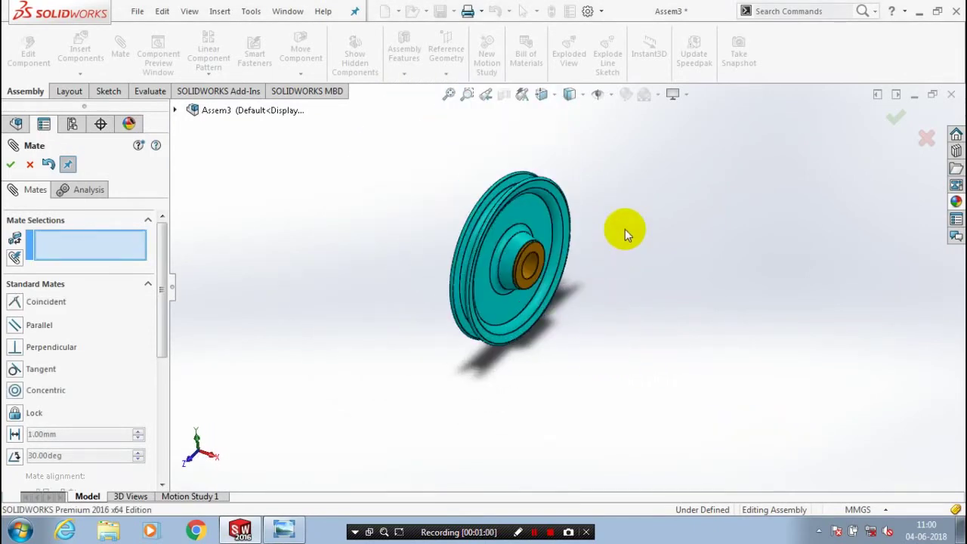
left_click(11, 163)
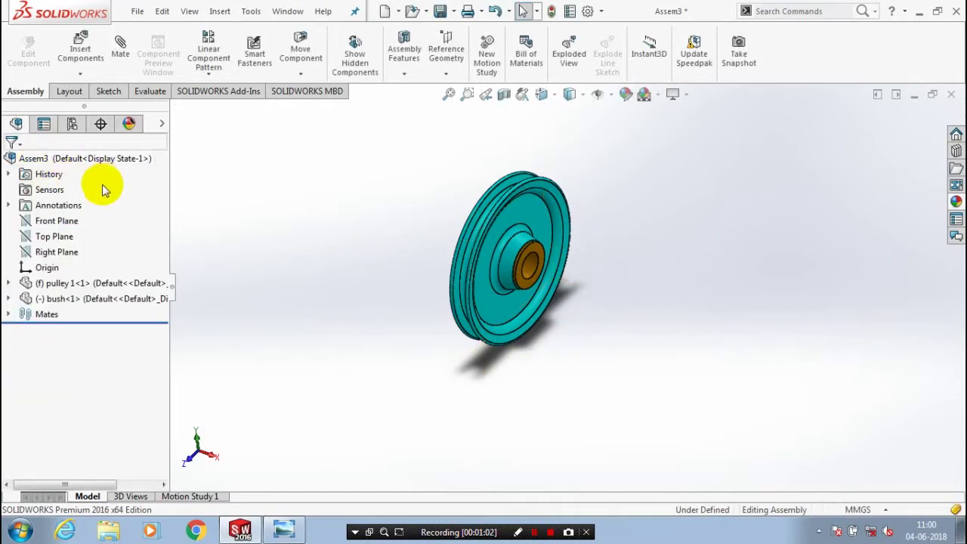
Mirror the bush about the pulley's Right Plane with Mirror Components
left_click(75, 407)
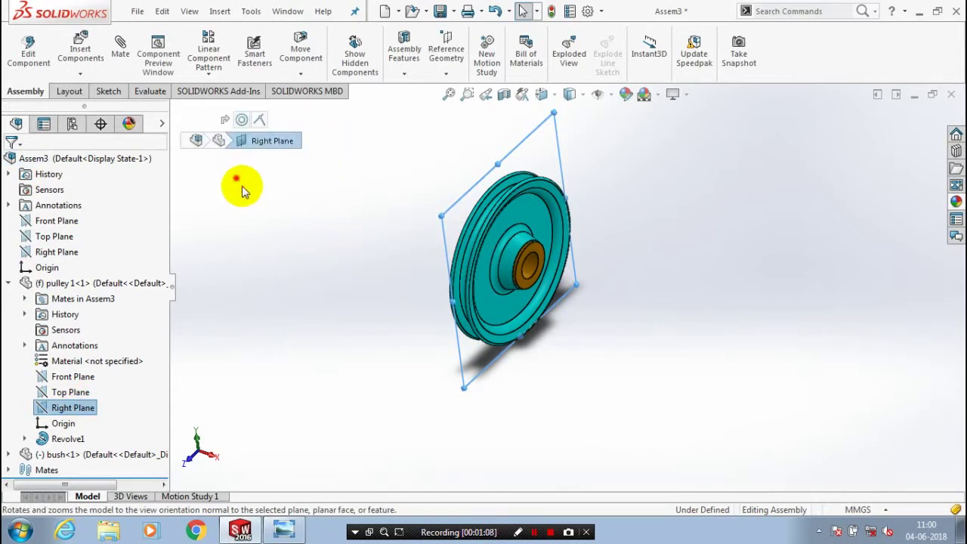
left_click(208, 73)
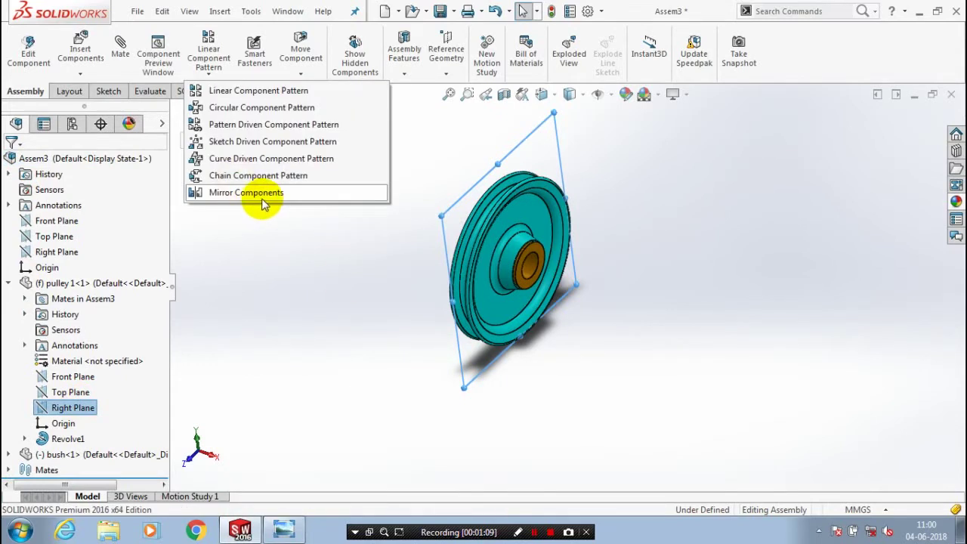
left_click(259, 194)
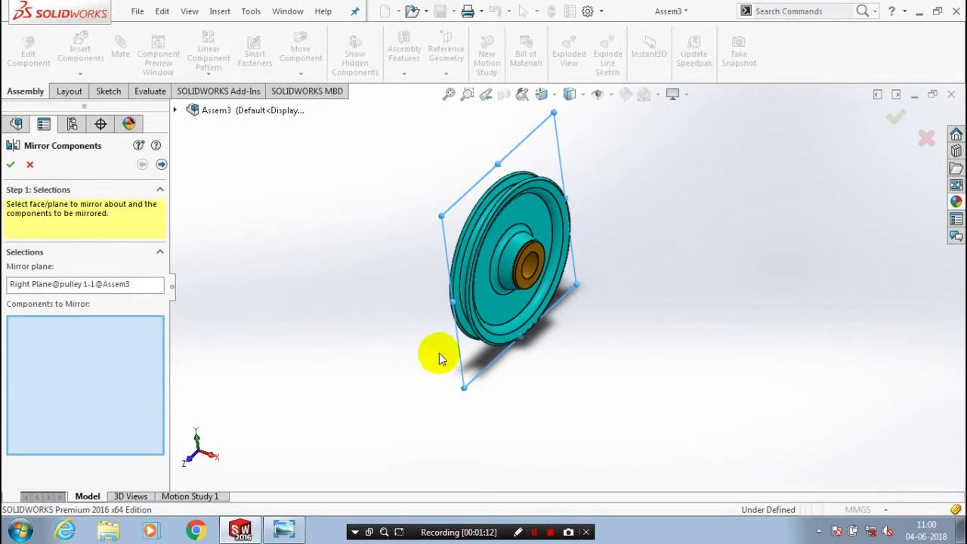
left_click(531, 288)
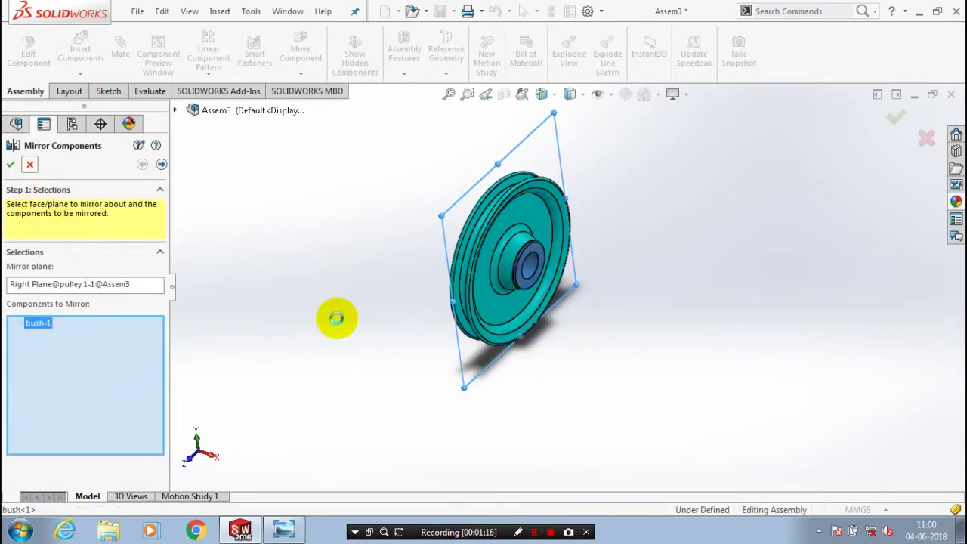
key("Return")
middle_click_drag(335, 321, 455, 179)
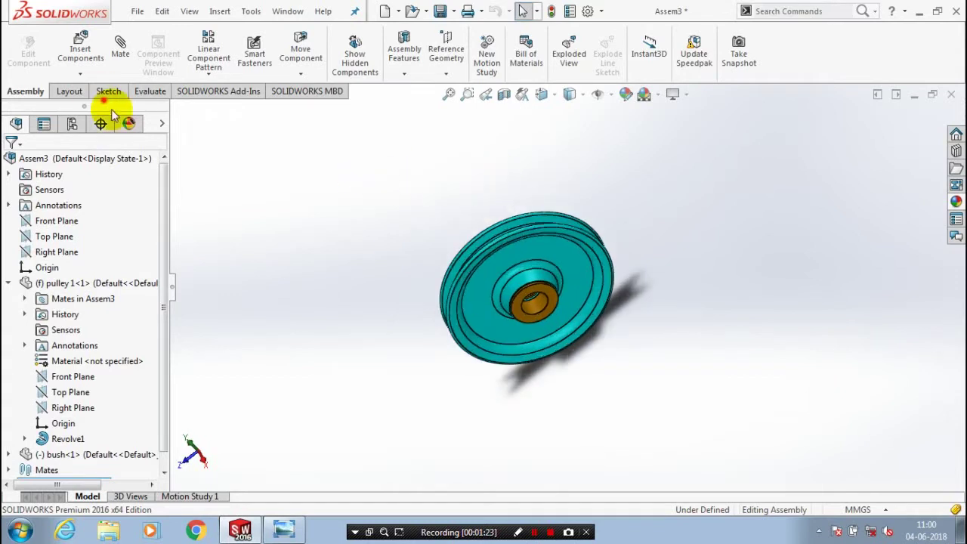
Insert the pulley pin part into the assembly and place it freely beside the pulley
left_click(80, 47)
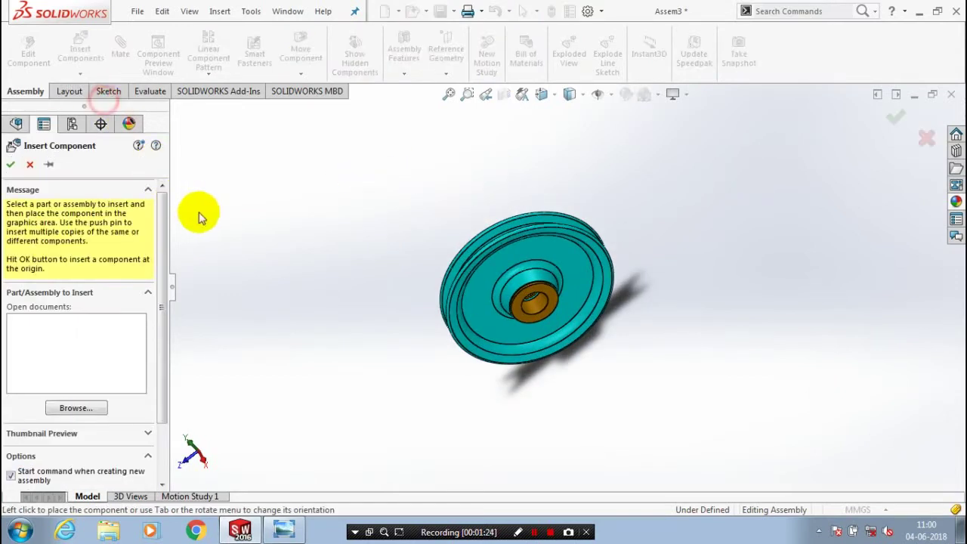
left_click(81, 407)
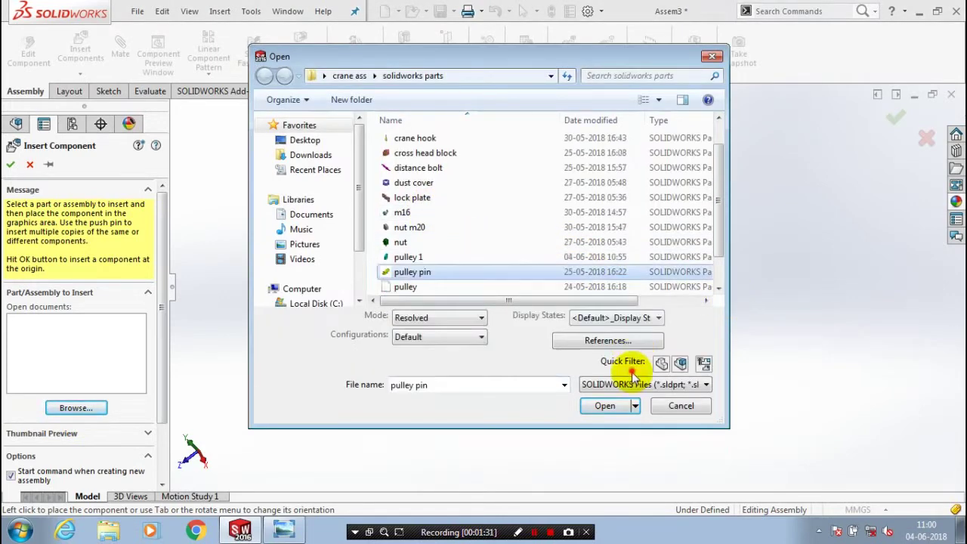
left_click(627, 406)
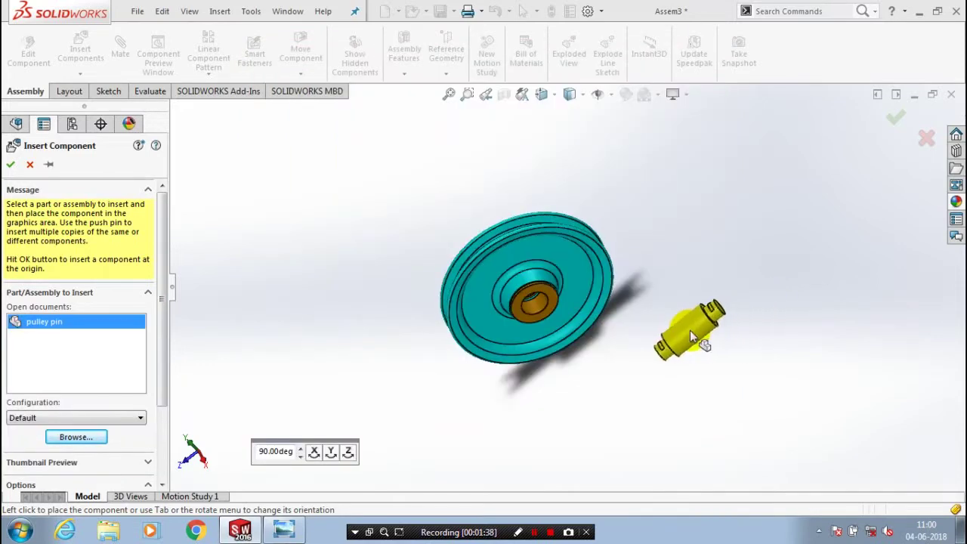
left_click(514, 392)
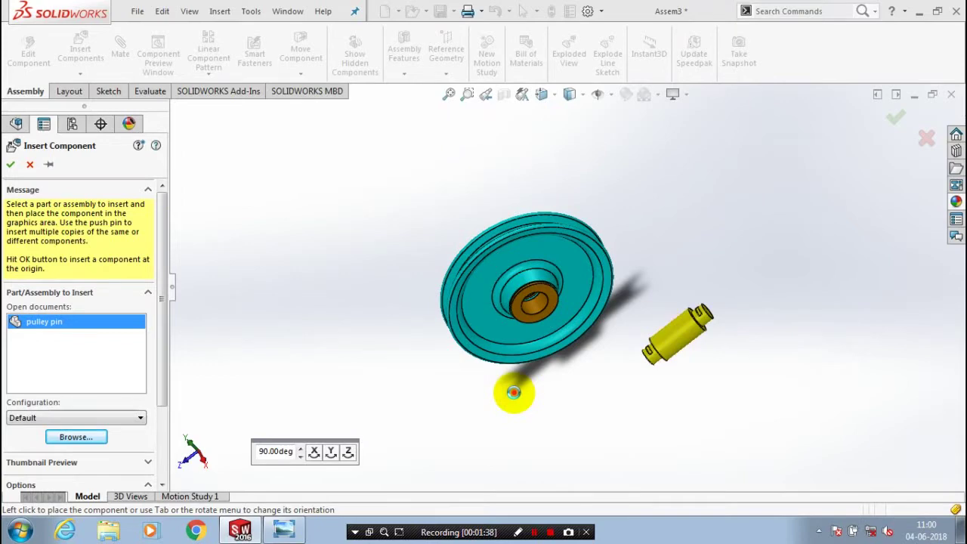
left_click(513, 392)
scroll(491, 391, "down", 5)
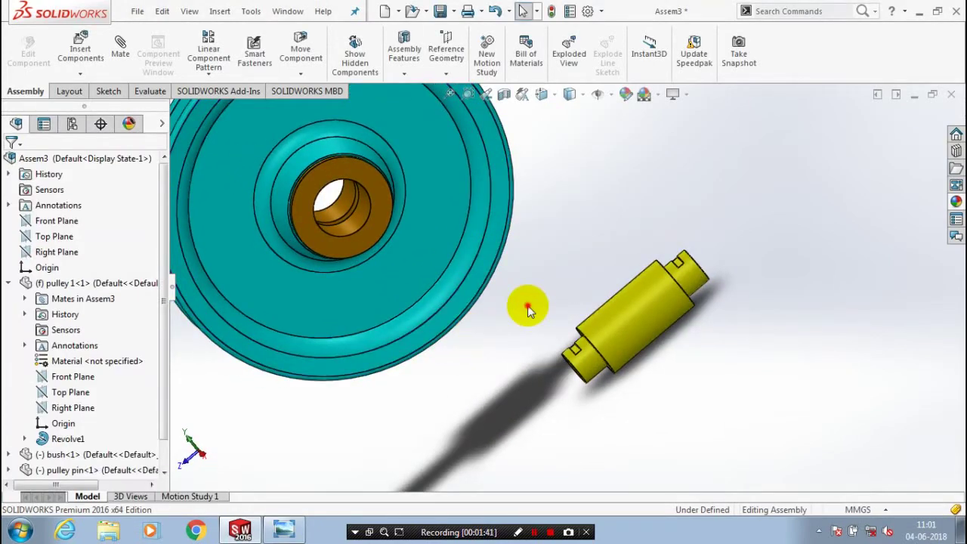
scroll(527, 310, "up", 3)
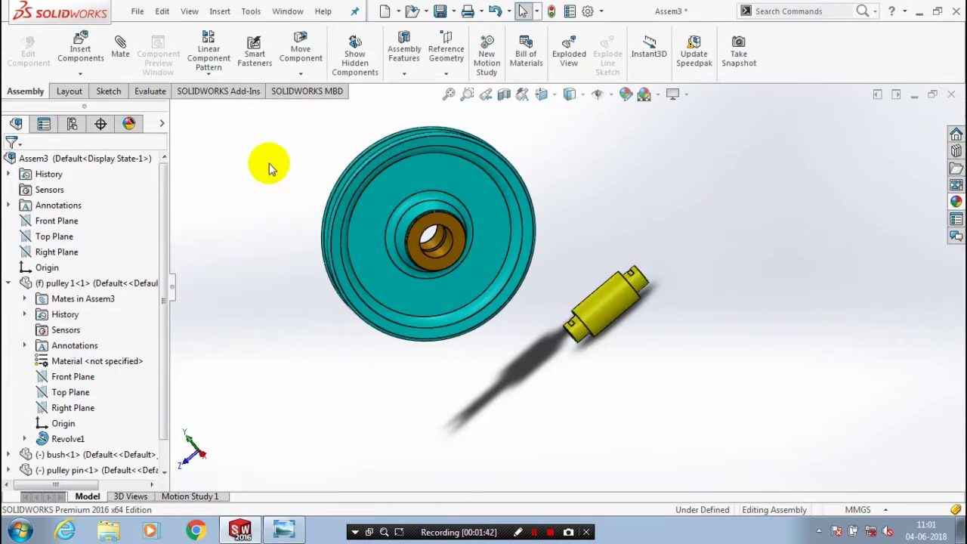
Add a concentric mate between the pulley pin's large cylindrical face and the bush's bore
left_click(120, 47)
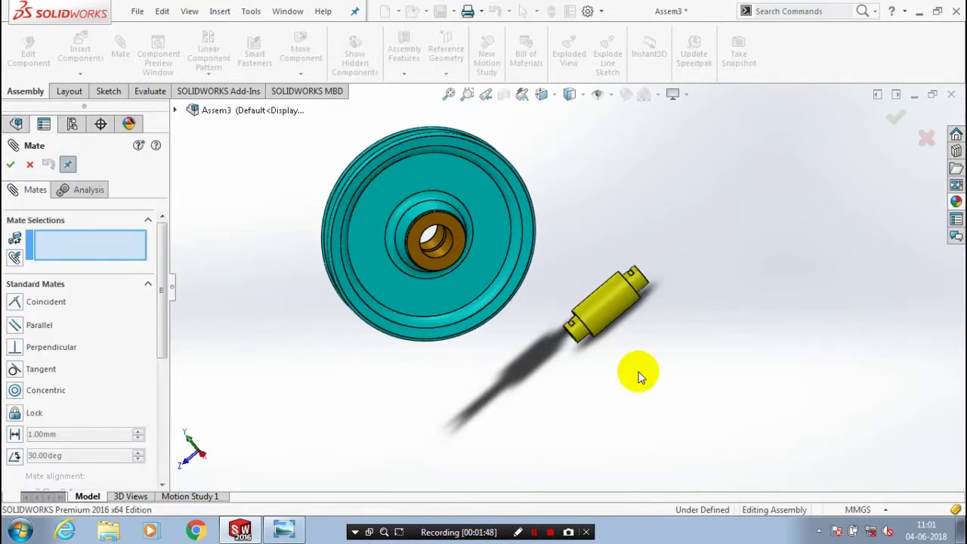
left_click(614, 316)
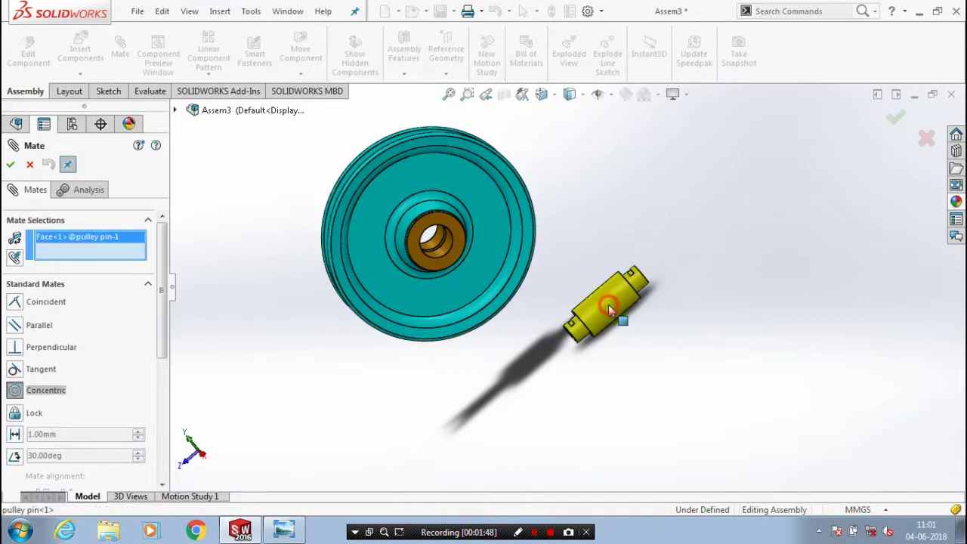
left_click(511, 274)
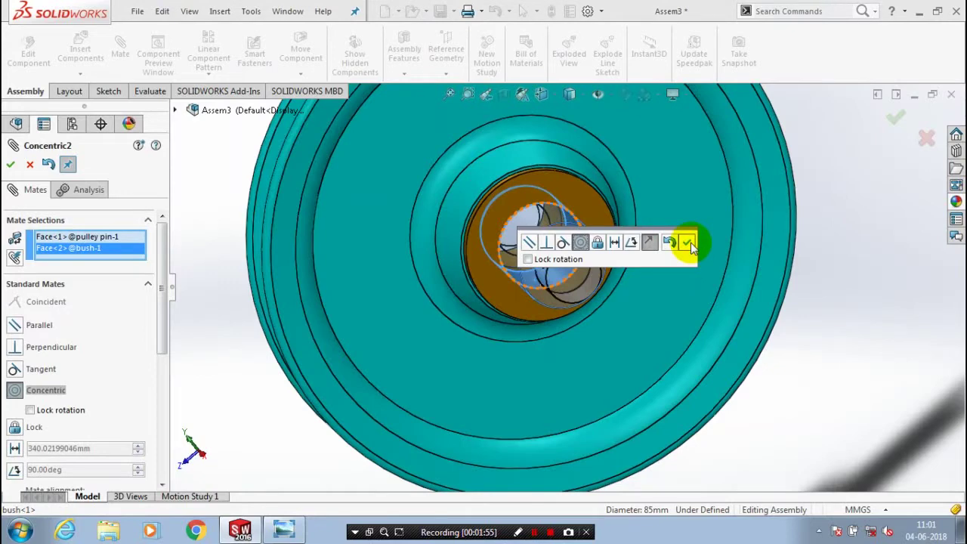
left_click(689, 243)
left_click(574, 414)
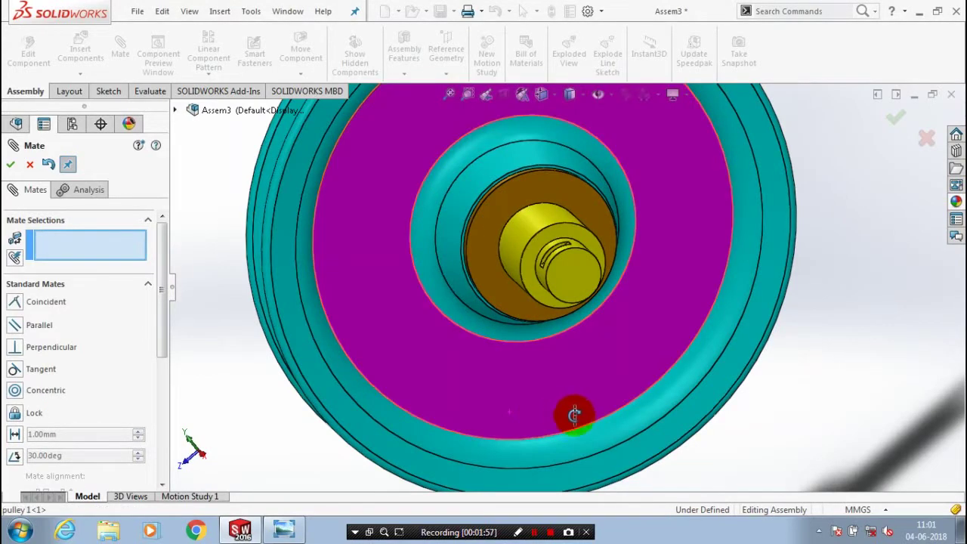
scroll(792, 385, "up", 3)
left_click(792, 388)
scroll(793, 390, "up", 3)
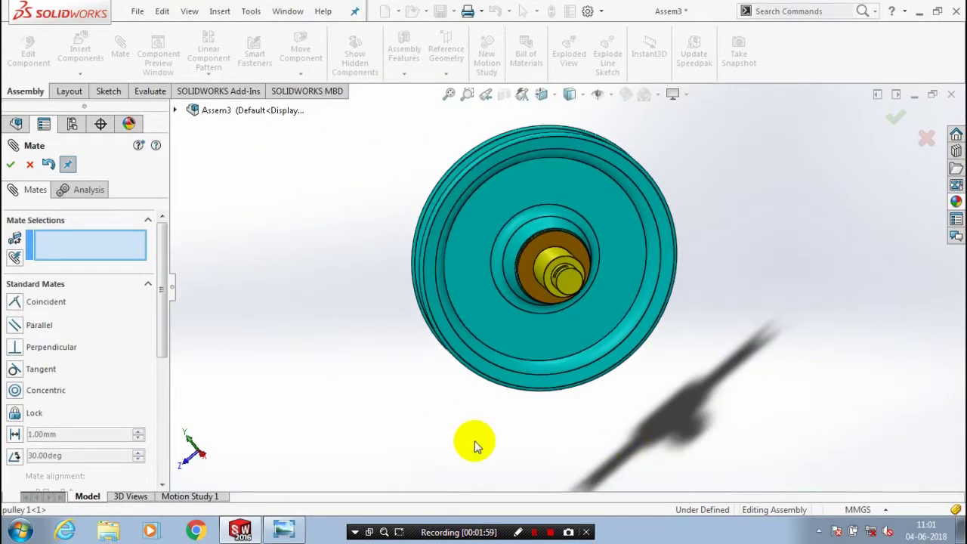
Slide the pulley pin through both bushes and set its two end faces as the width selections of a centered Width mate
middle_click_drag(472, 441, 647, 309)
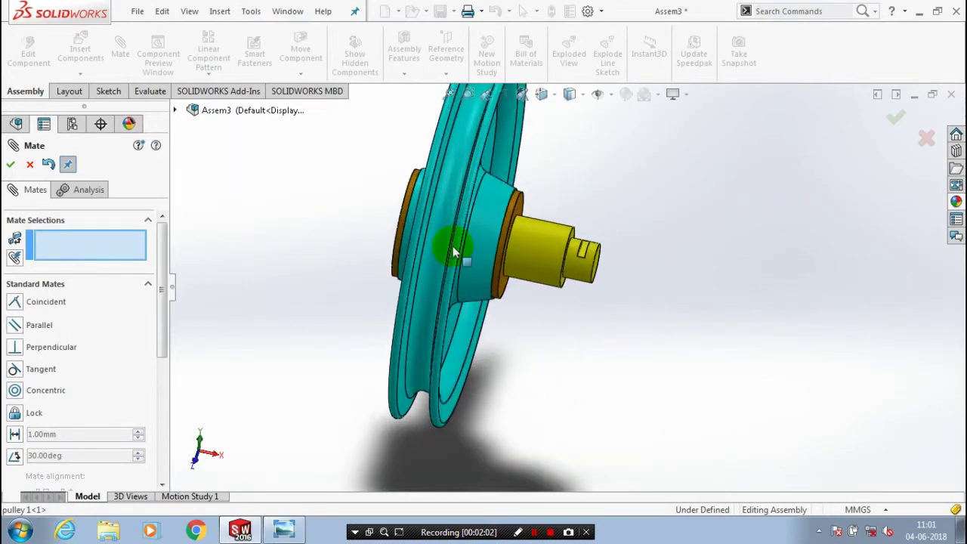
left_click_drag(455, 253, 406, 238)
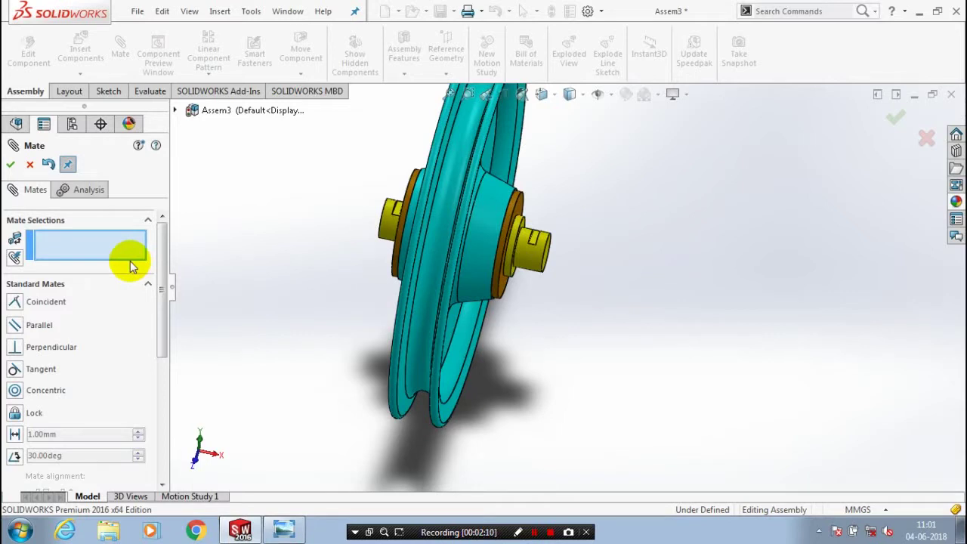
left_click_drag(161, 260, 155, 343)
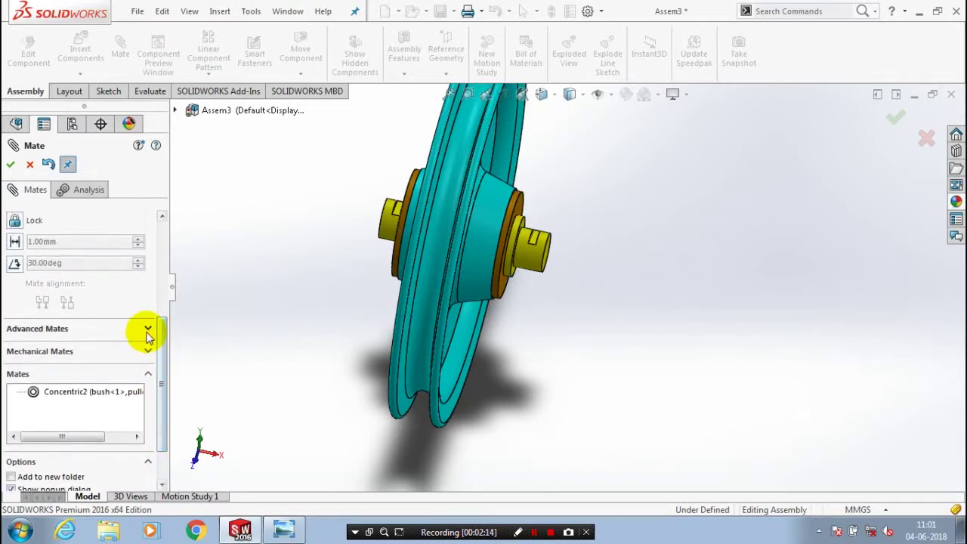
left_click(148, 331)
left_click(39, 277)
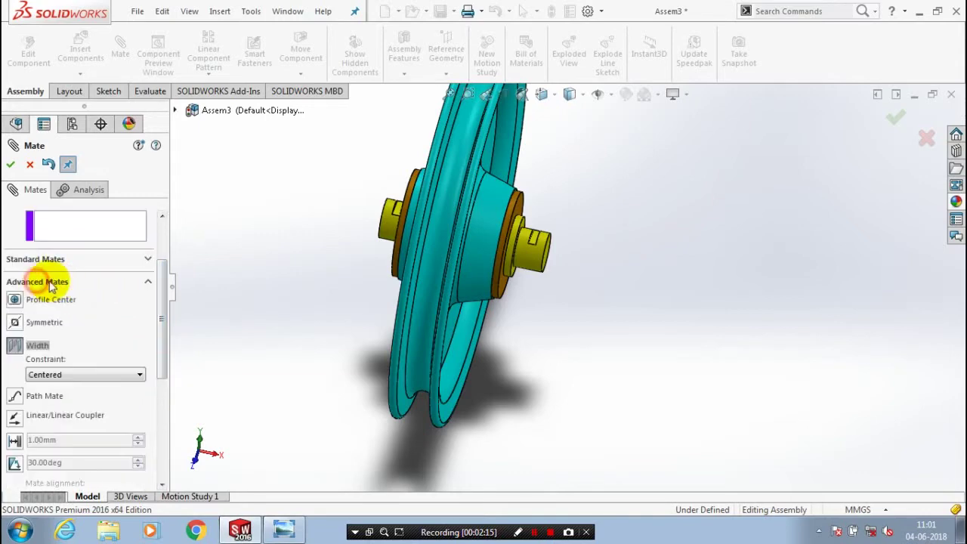
left_click_drag(165, 344, 164, 337)
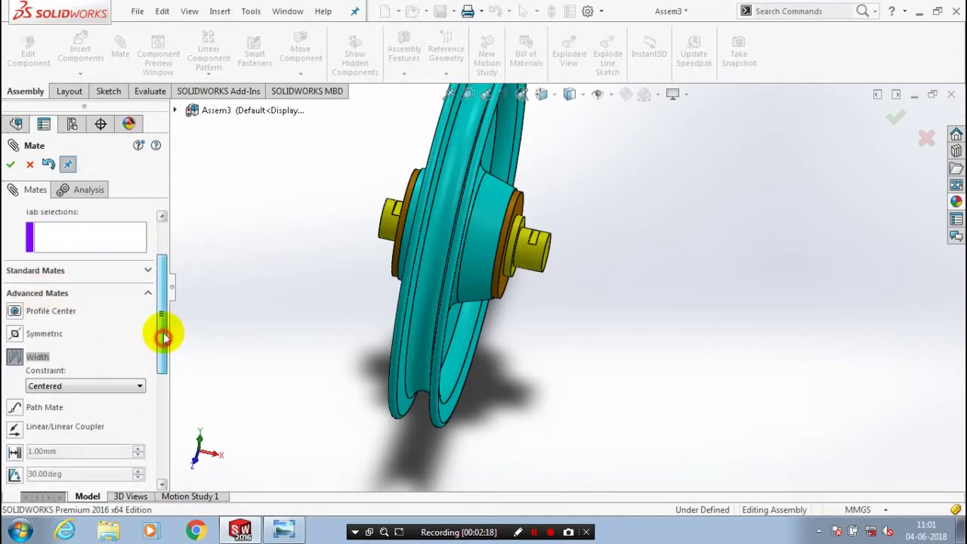
scroll(164, 337, "up", 3)
scroll(573, 273, "down", 8)
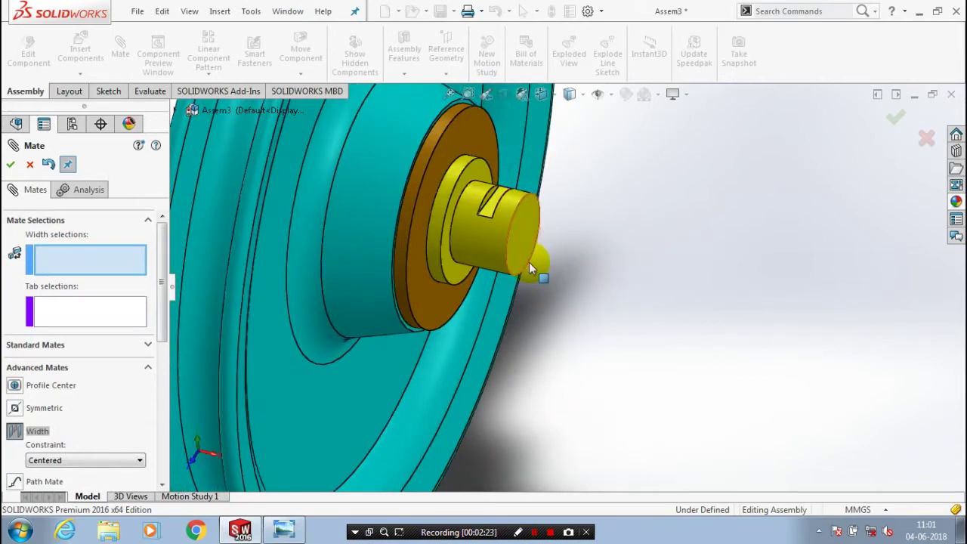
left_click(528, 262)
scroll(597, 334, "up", 5)
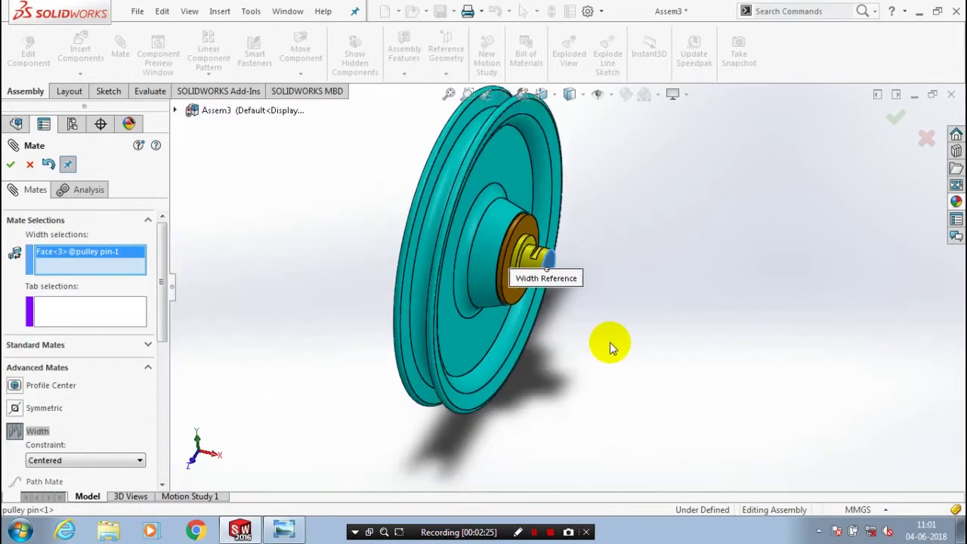
middle_click_drag(324, 330, 398, 335)
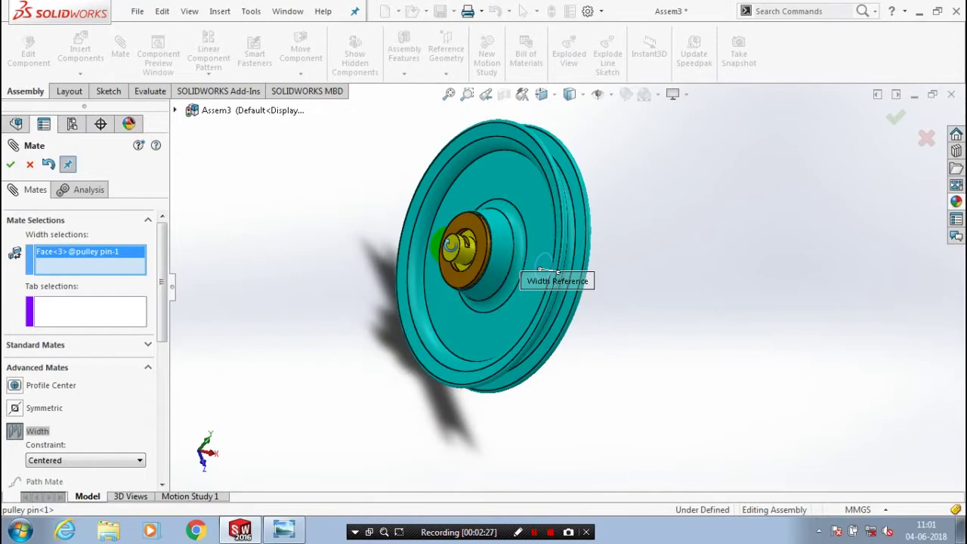
scroll(506, 308, "down", 5)
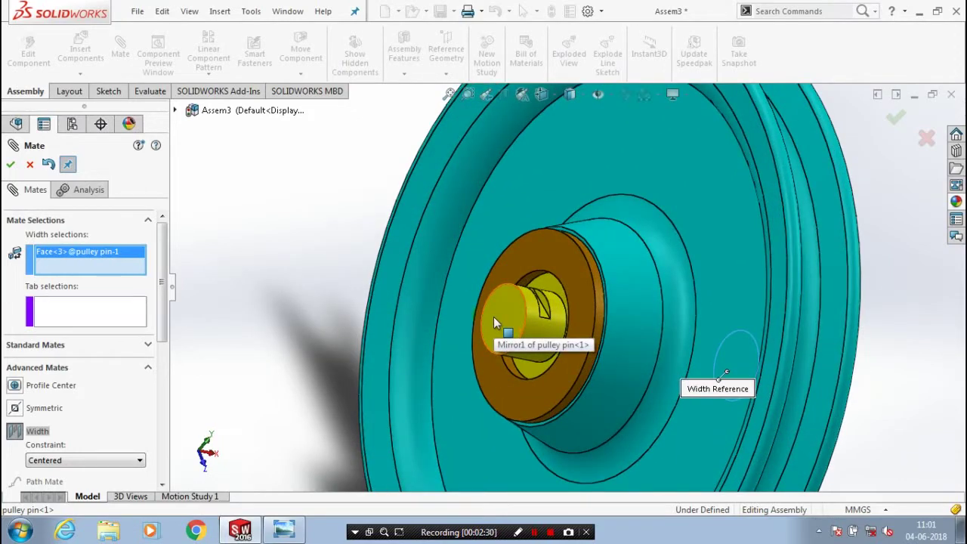
left_click(493, 317)
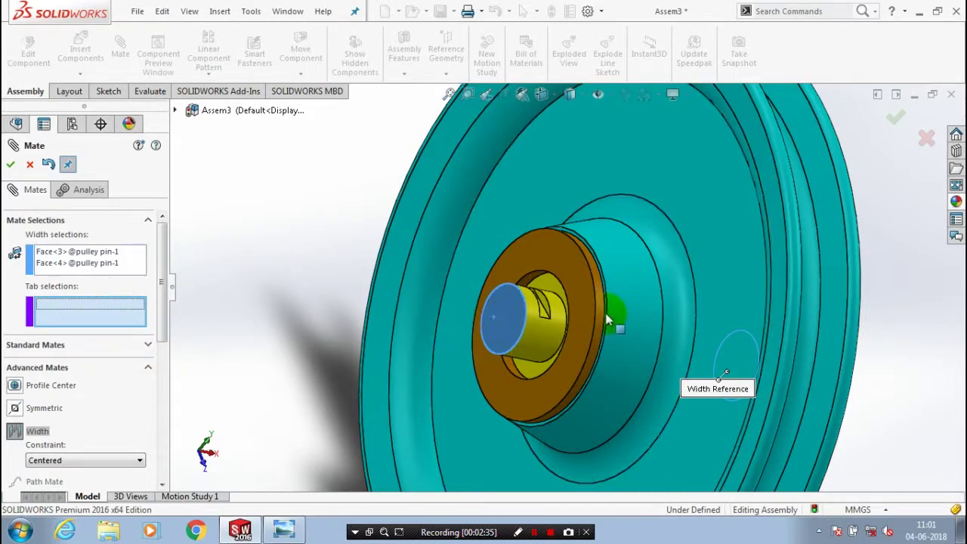
Set the pulley's two hub end faces as the tab selections, apply the Width mate and finish mating
scroll(615, 319, "down", 4)
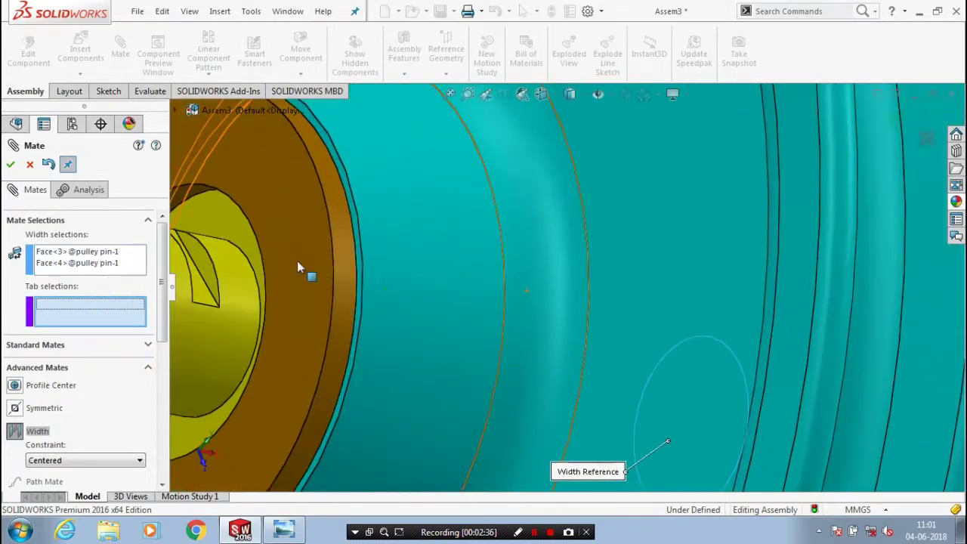
left_click(355, 229)
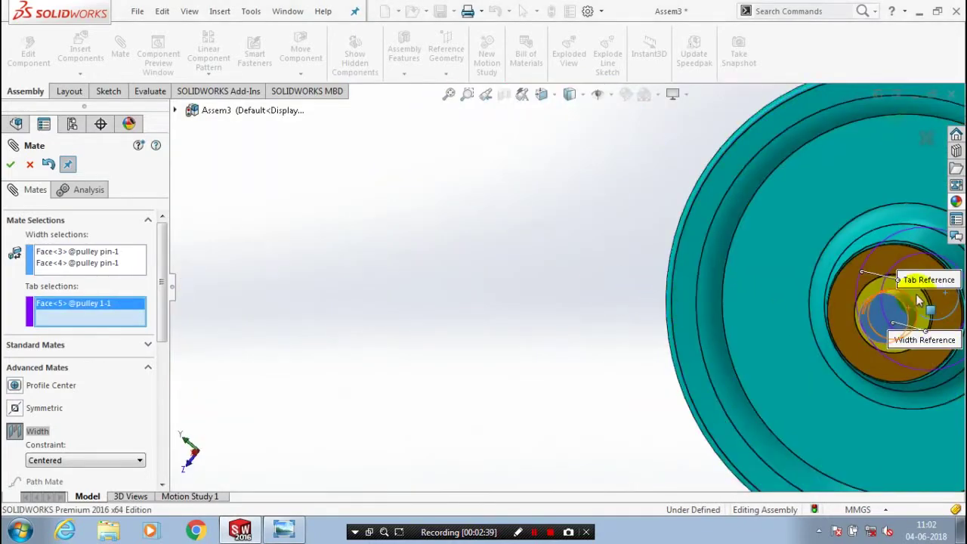
scroll(947, 258, "down", 3)
scroll(816, 271, "down", 5)
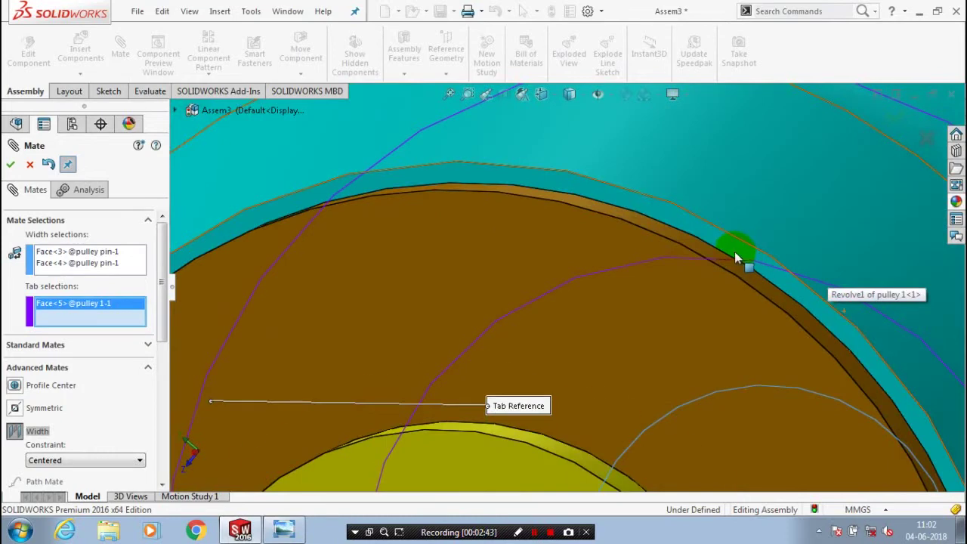
left_click(733, 246)
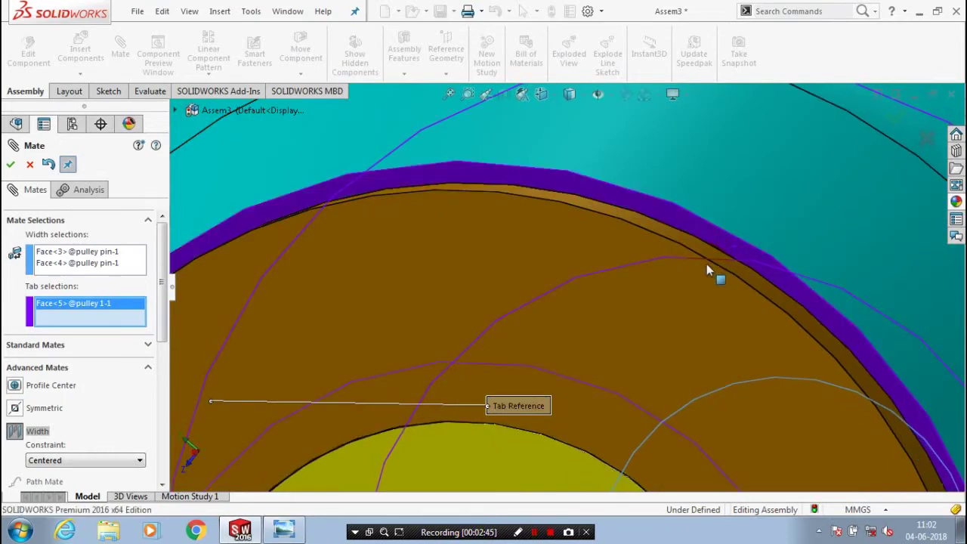
scroll(696, 274, "up", 5)
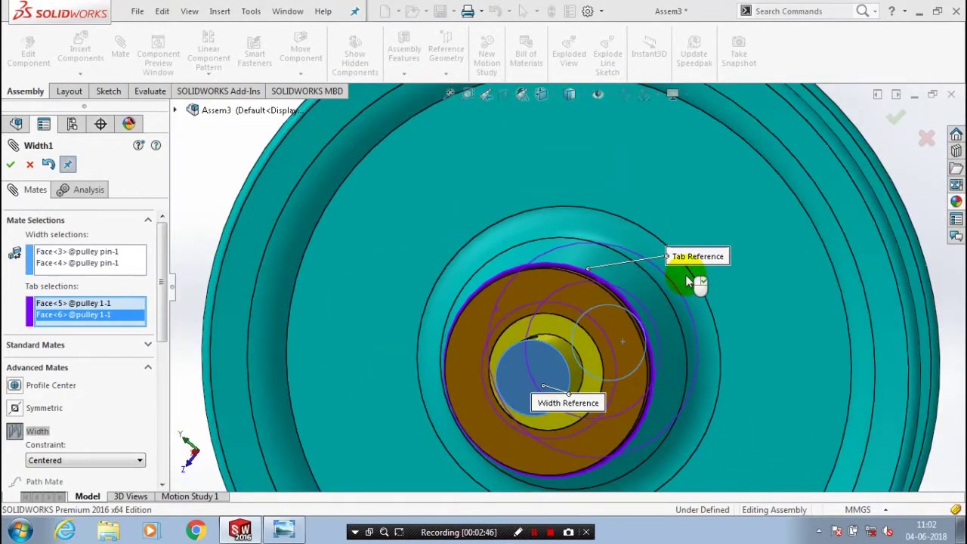
scroll(685, 281, "up", 4)
middle_click_drag(686, 281, 403, 308)
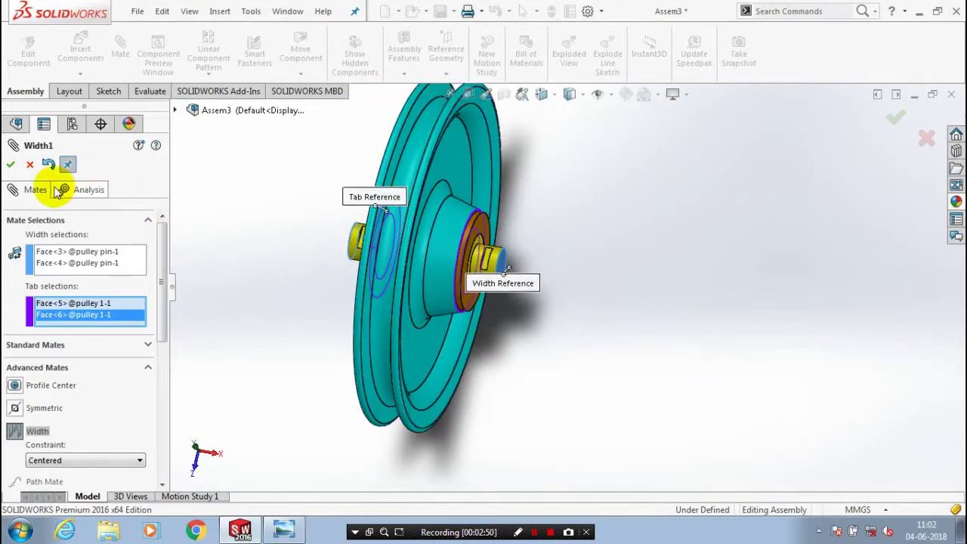
right_click(605, 268)
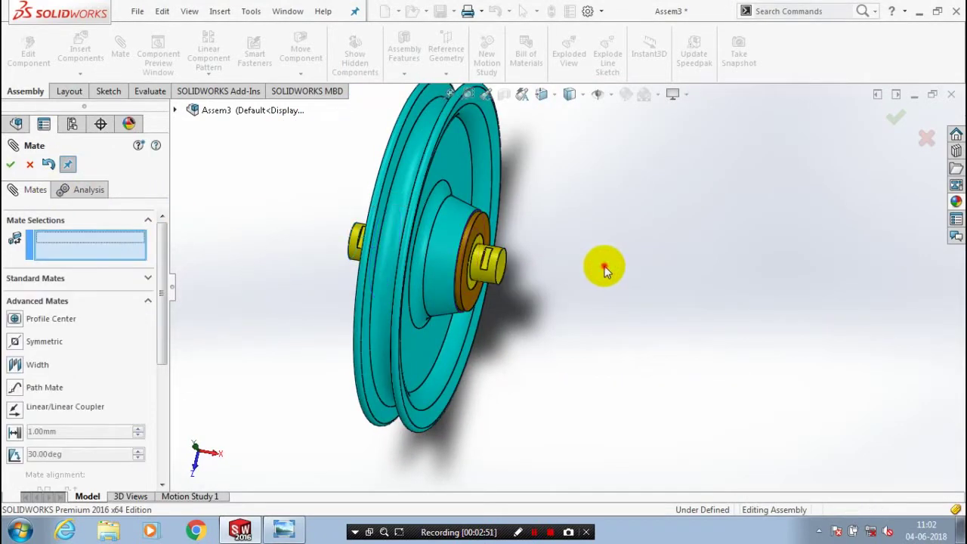
left_click(11, 164)
scroll(562, 240, "down", 3)
scroll(420, 285, "up", 3)
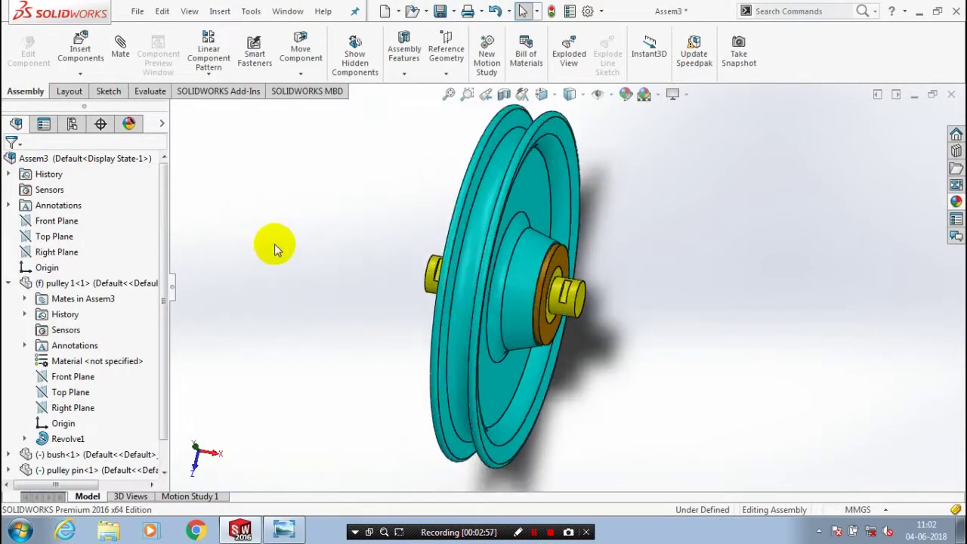
scroll(276, 246, "down", 1)
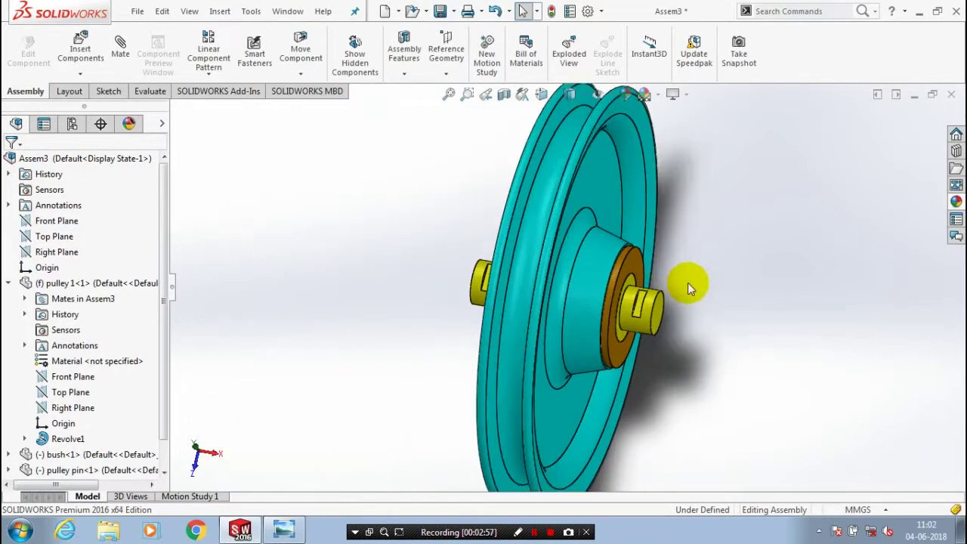
left_click(633, 326)
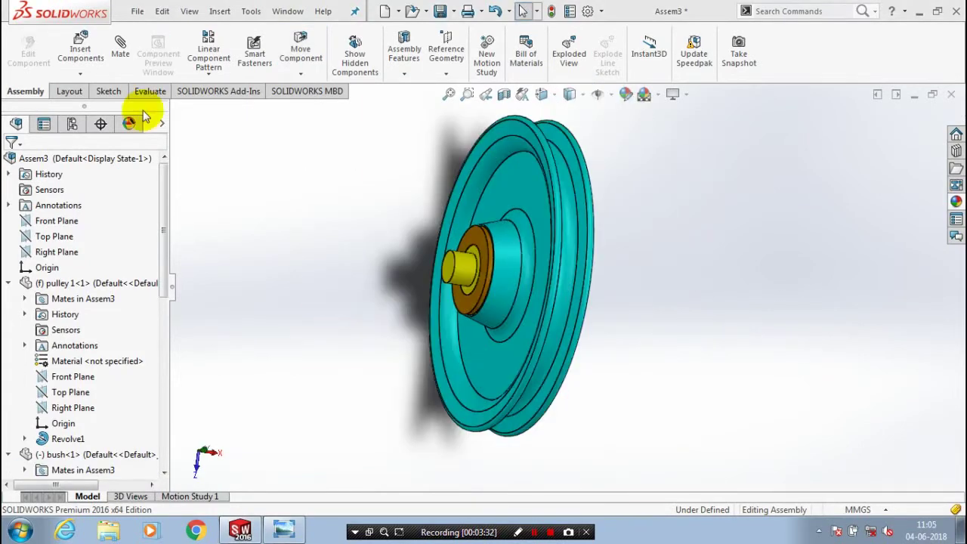
Add a parallel mate between the pulley's Front Plane and the pulley pin's Right Plane, and finish mating
key("m")
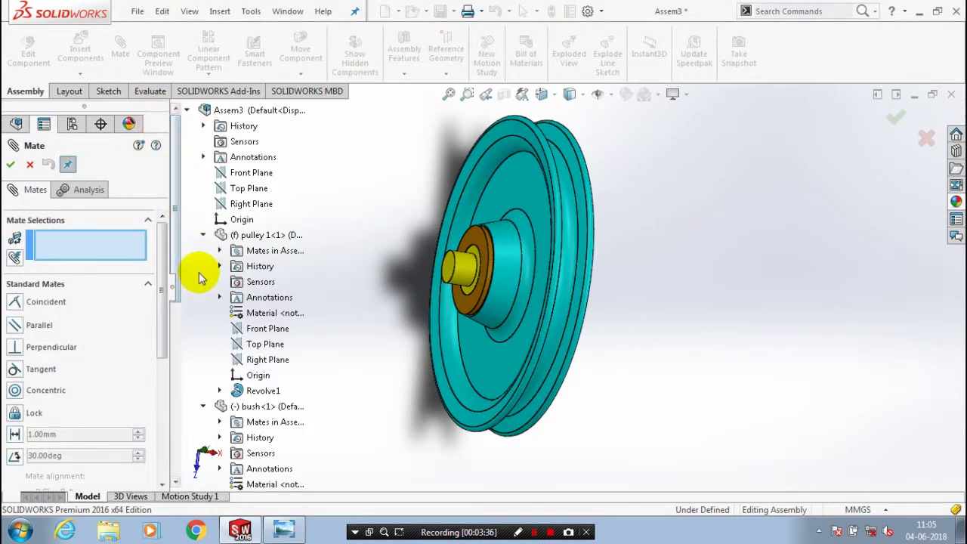
left_click(36, 326)
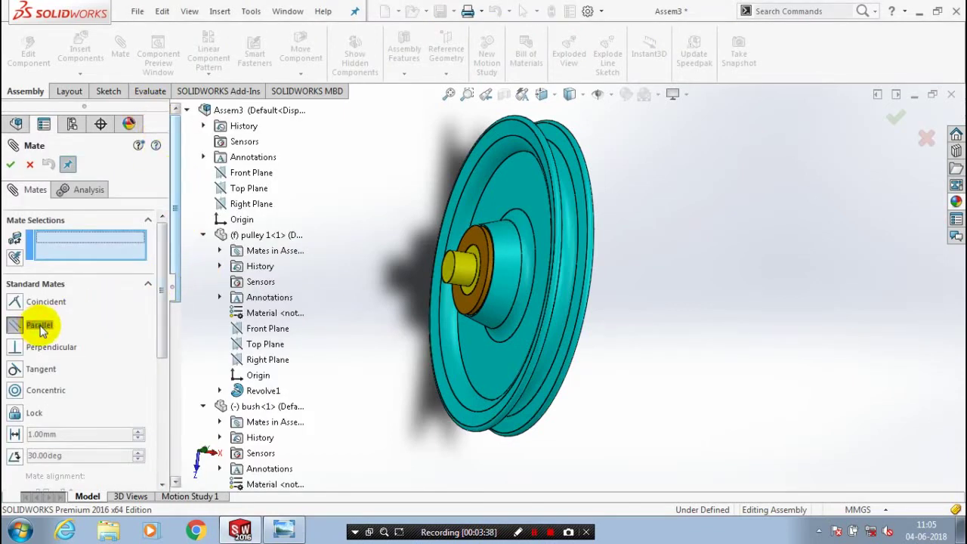
left_click(210, 330)
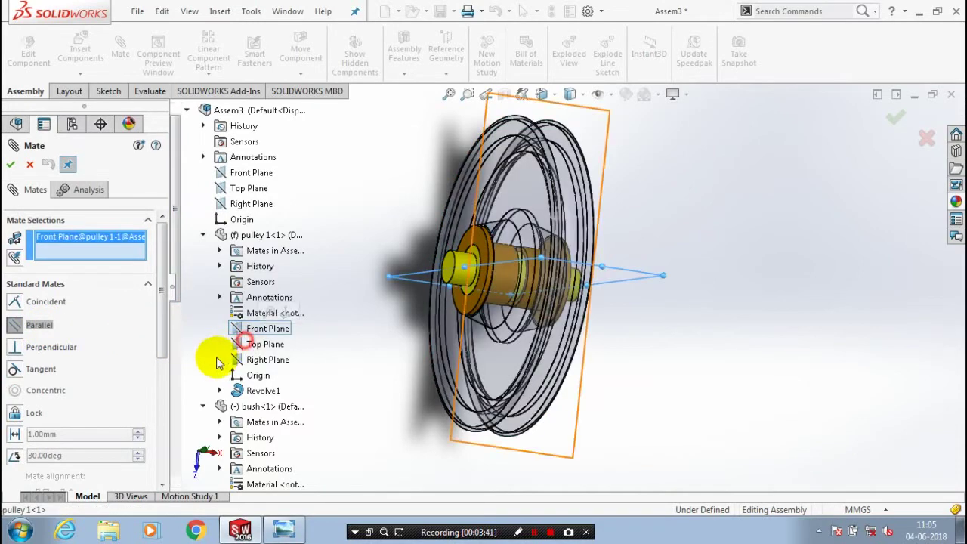
scroll(208, 369, "down", 2)
scroll(204, 369, "down", 2)
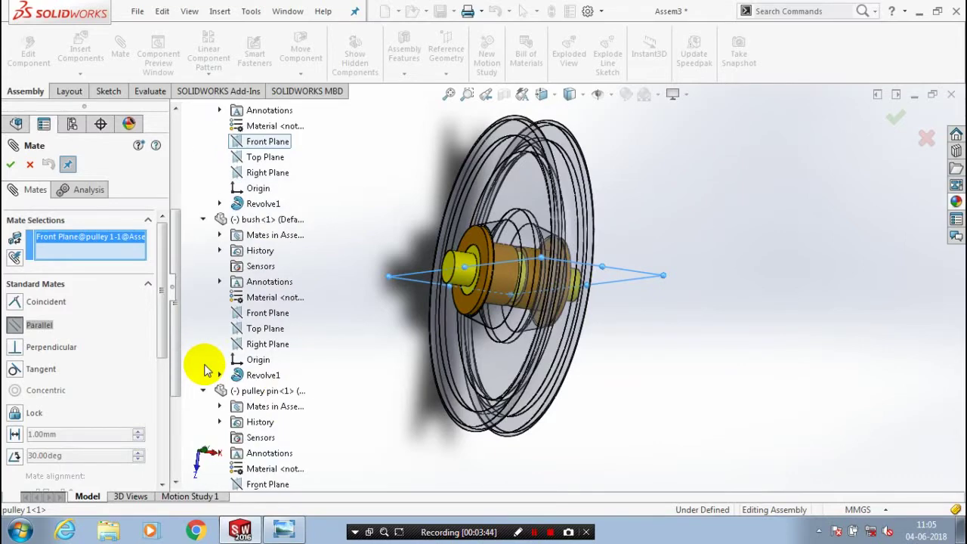
scroll(285, 400, "down", 2)
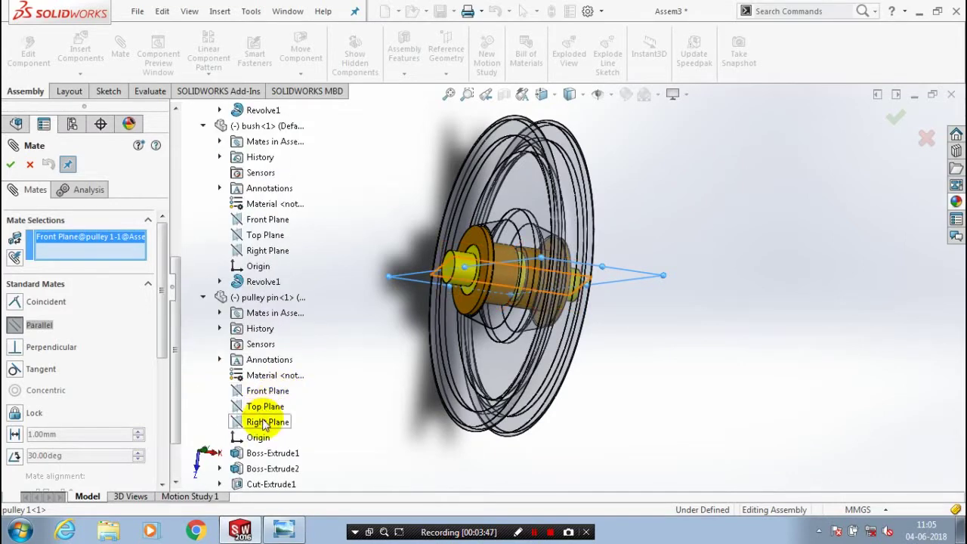
left_click(263, 421)
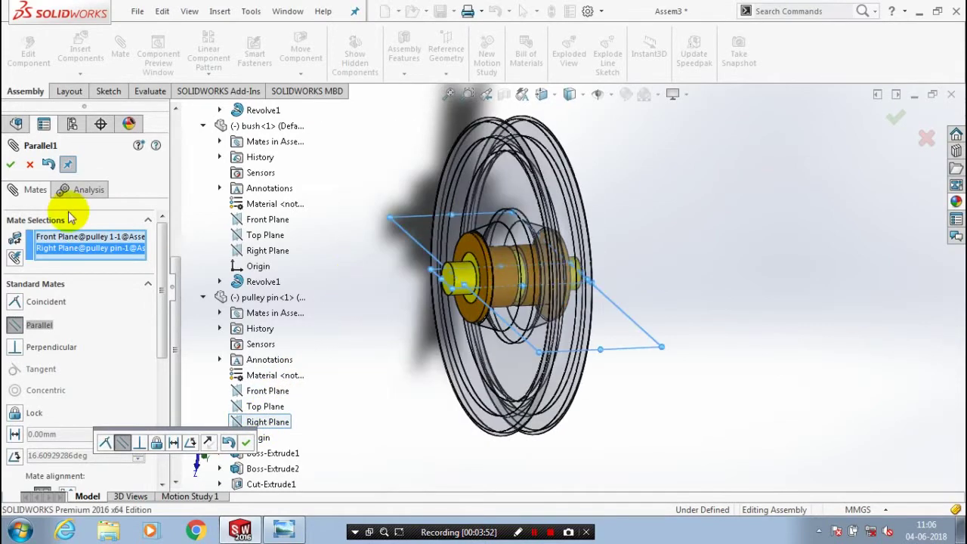
left_click(10, 164)
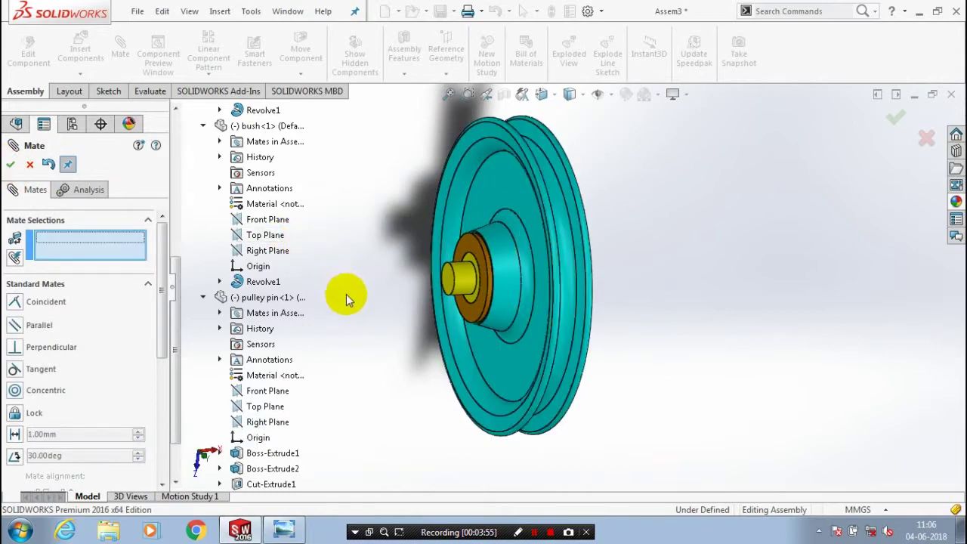
left_click(30, 164)
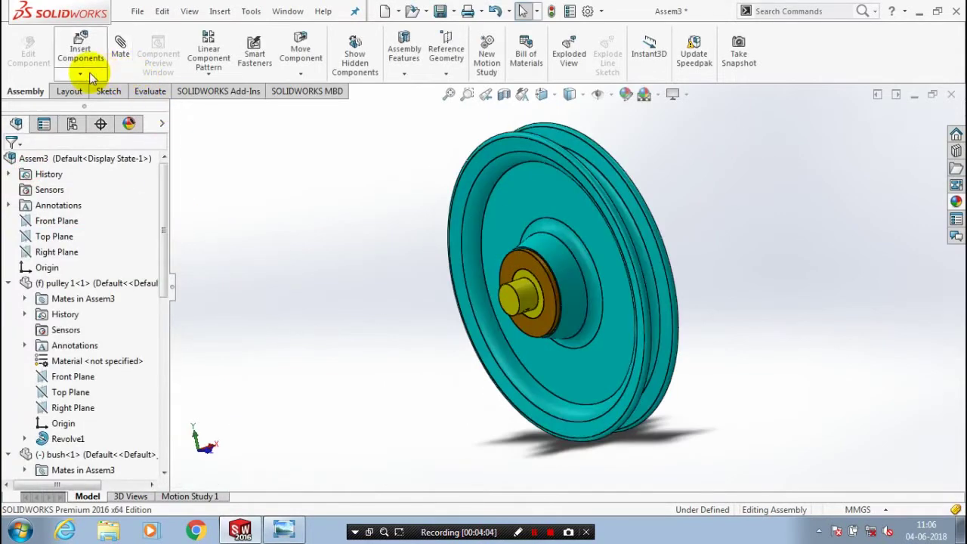
Insert the cover plate part into the assembly and place it freely beside the pulley
left_click(85, 76)
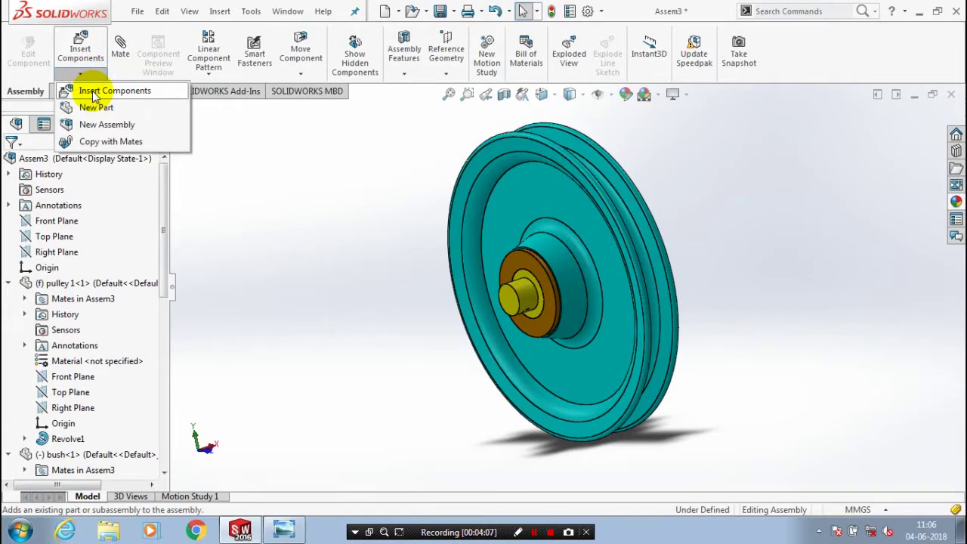
left_click(94, 92)
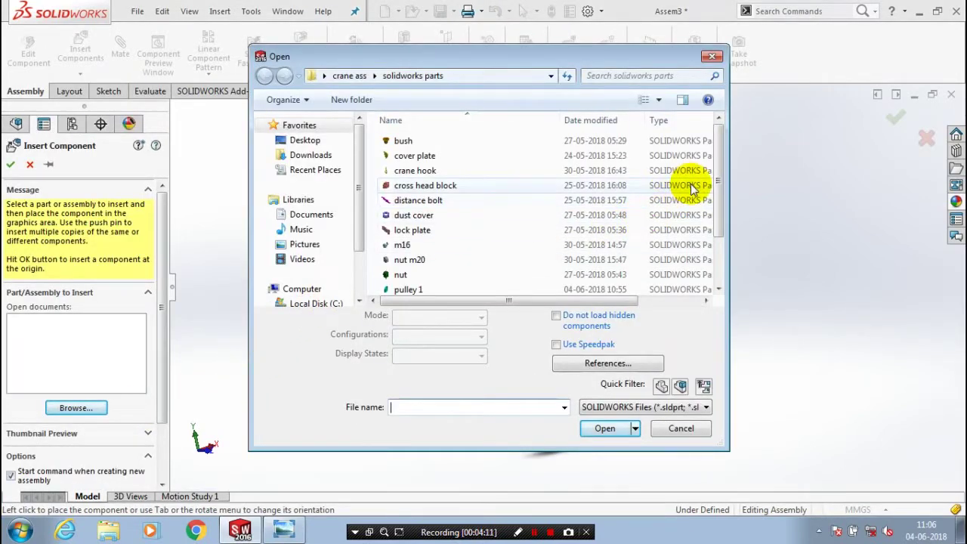
left_click(414, 155)
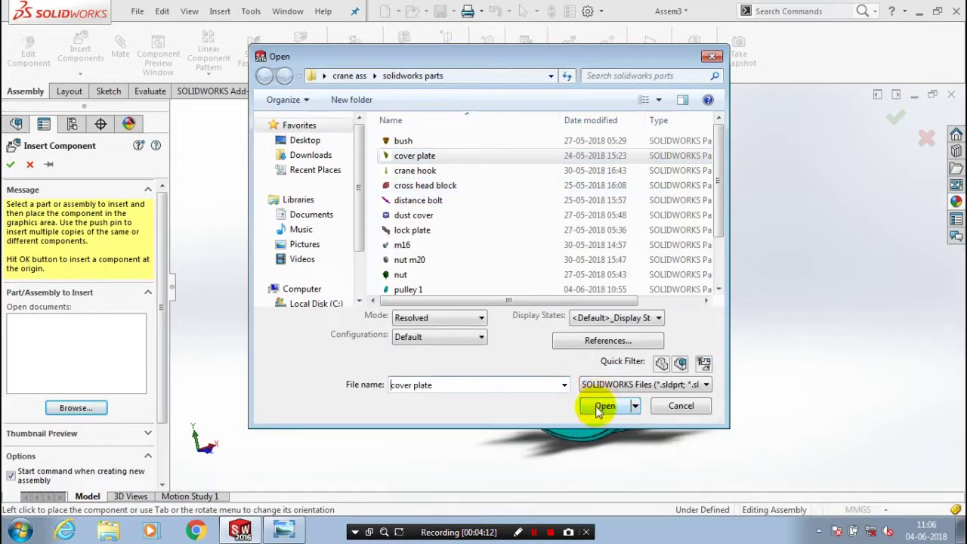
left_click(596, 407)
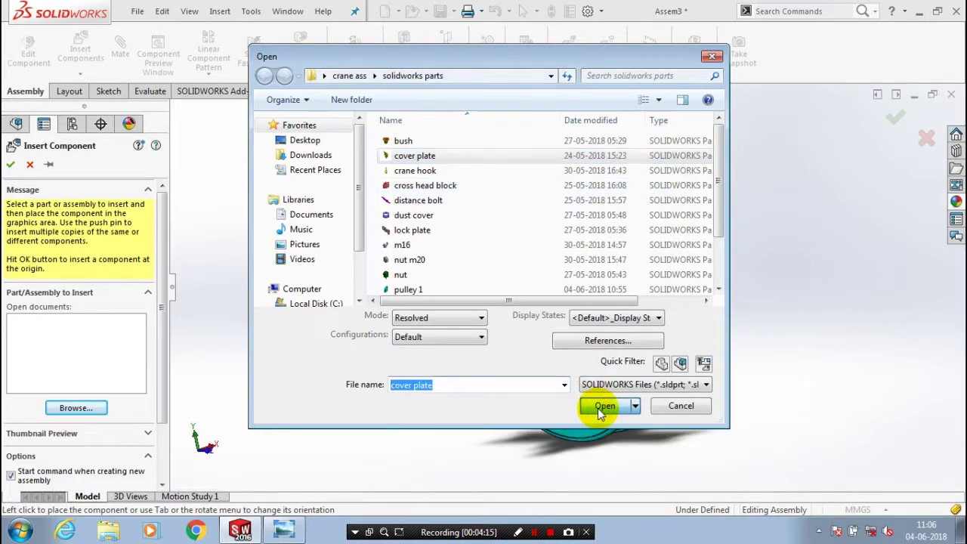
left_click(604, 408)
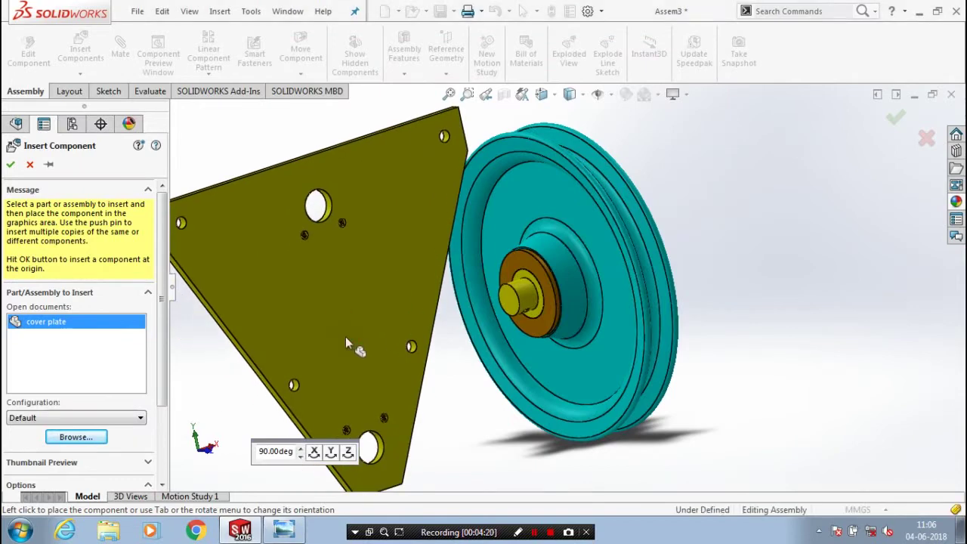
left_click(348, 340)
scroll(367, 339, "up", 3)
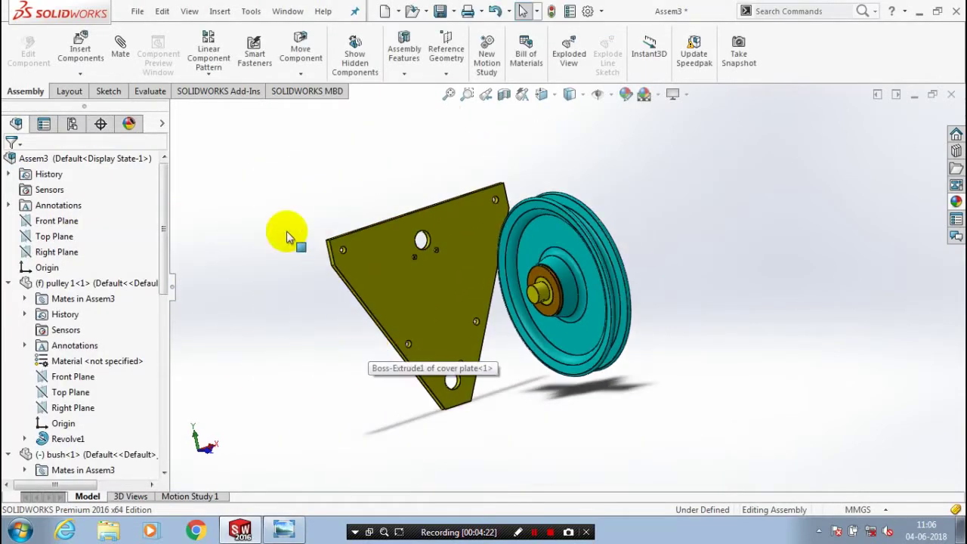
Add a concentric mate between the cover plate's large upper hole and the pulley pin
left_click(120, 47)
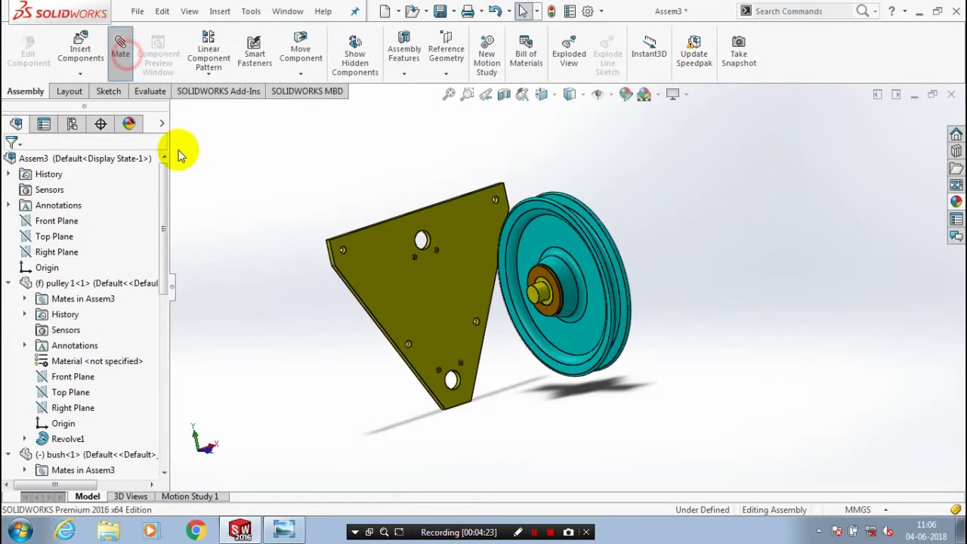
scroll(423, 202, "up", 5)
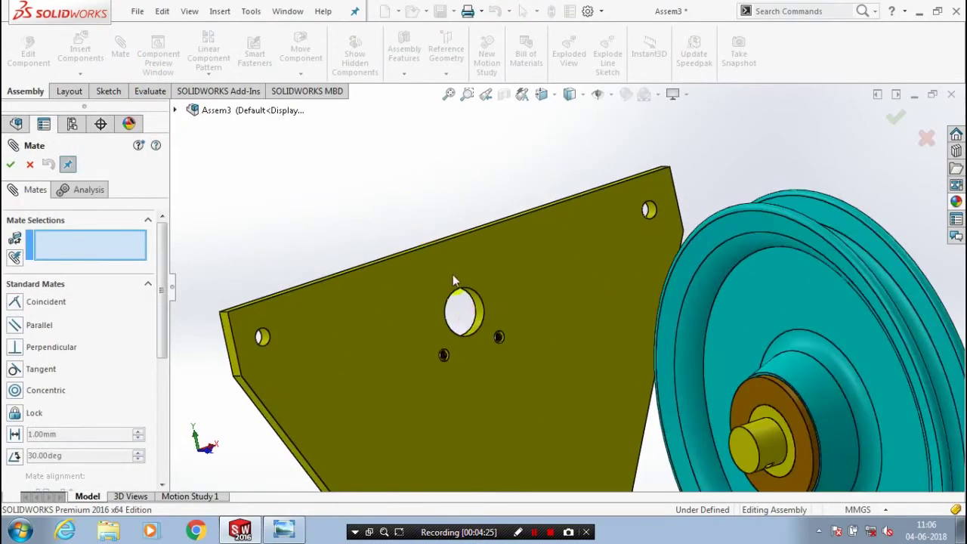
scroll(478, 326, "down", 3)
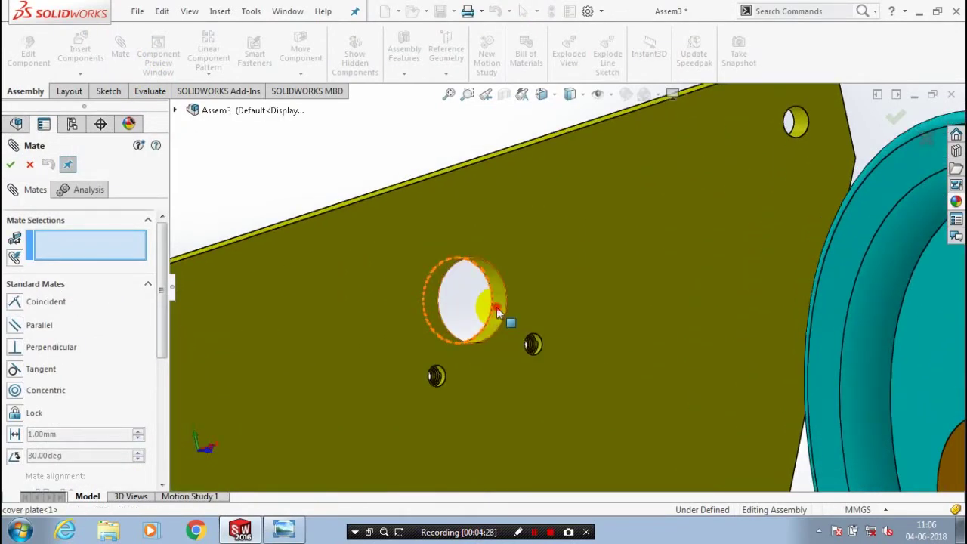
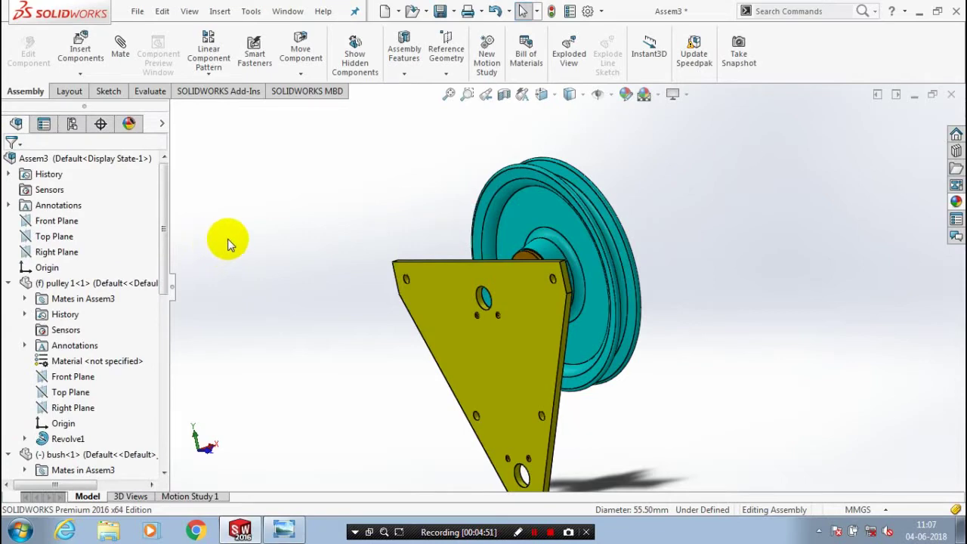
Insert the lock plate part into the assembly and place it freely beside the pulley
middle_click_drag(230, 244, 364, 205)
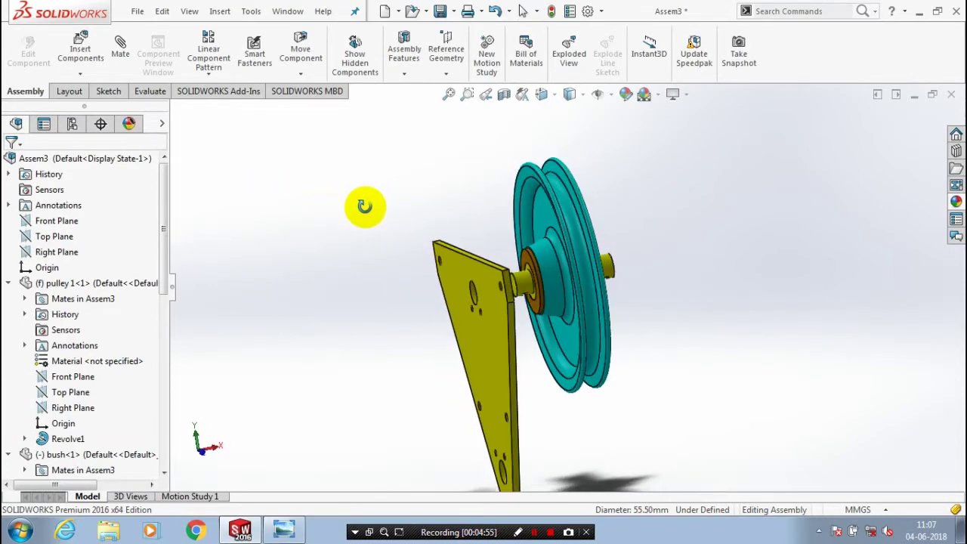
left_click(83, 76)
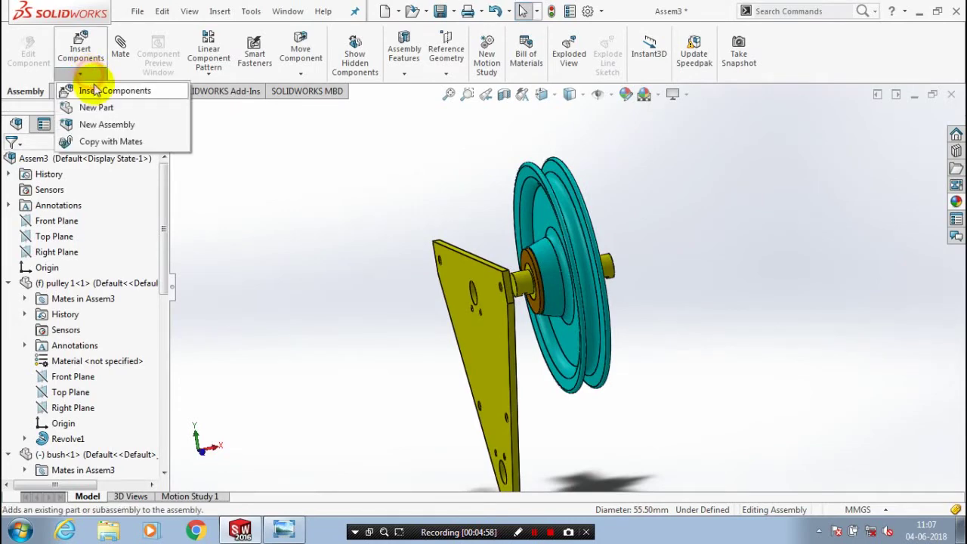
left_click(89, 86)
left_click(83, 412)
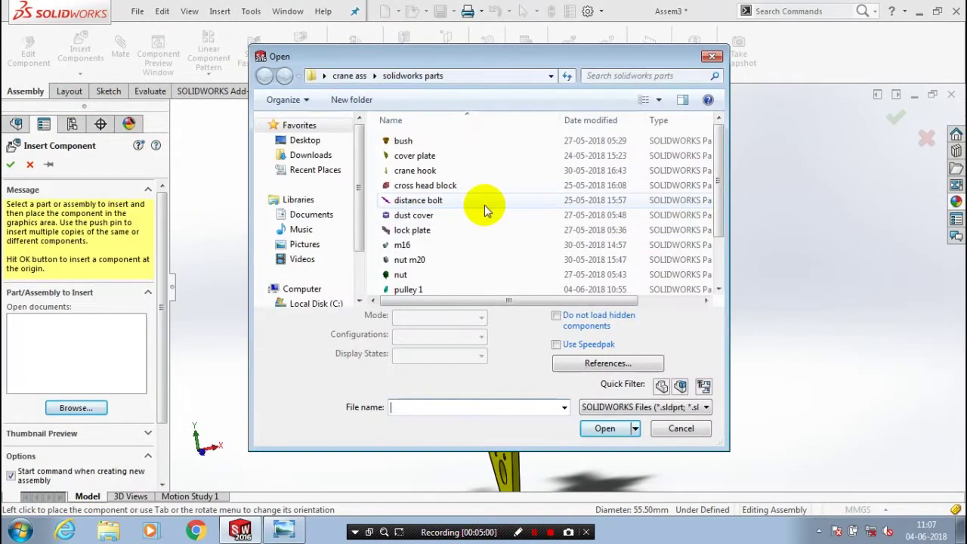
left_click(717, 290)
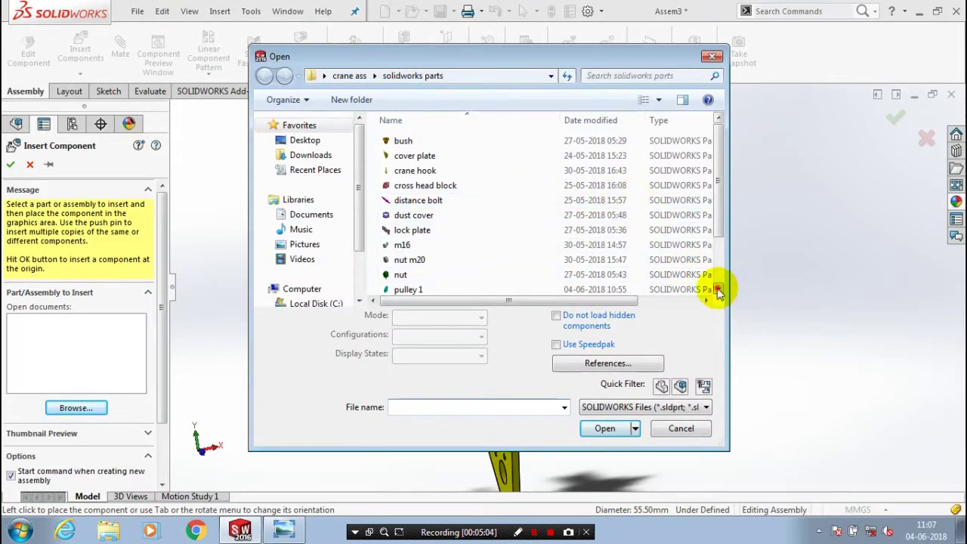
left_click(717, 291)
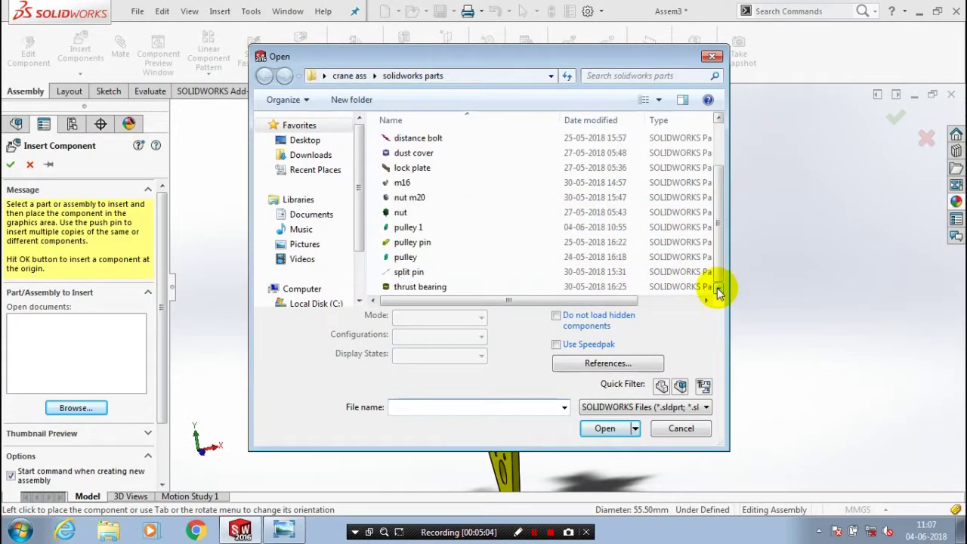
double_click(425, 168)
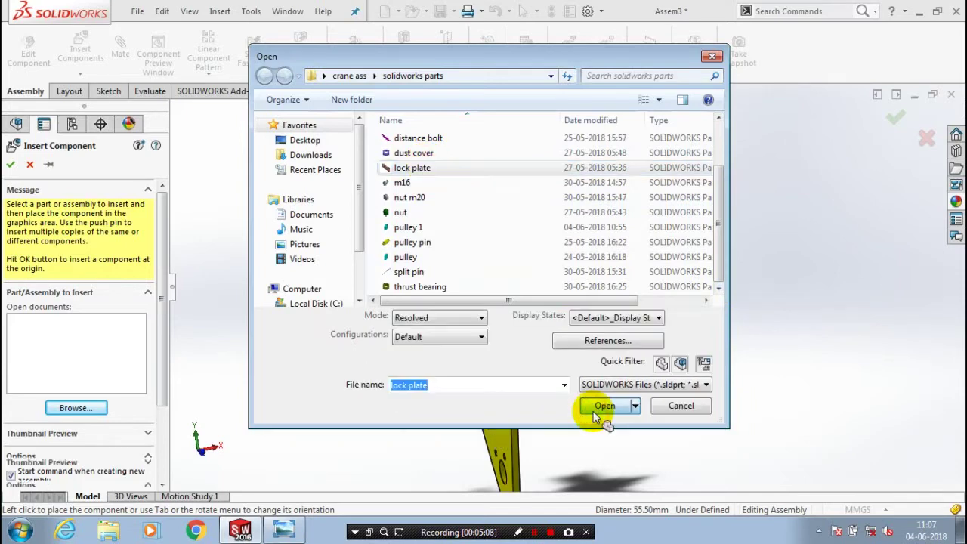
left_click(606, 350)
scroll(439, 320, "down", 5)
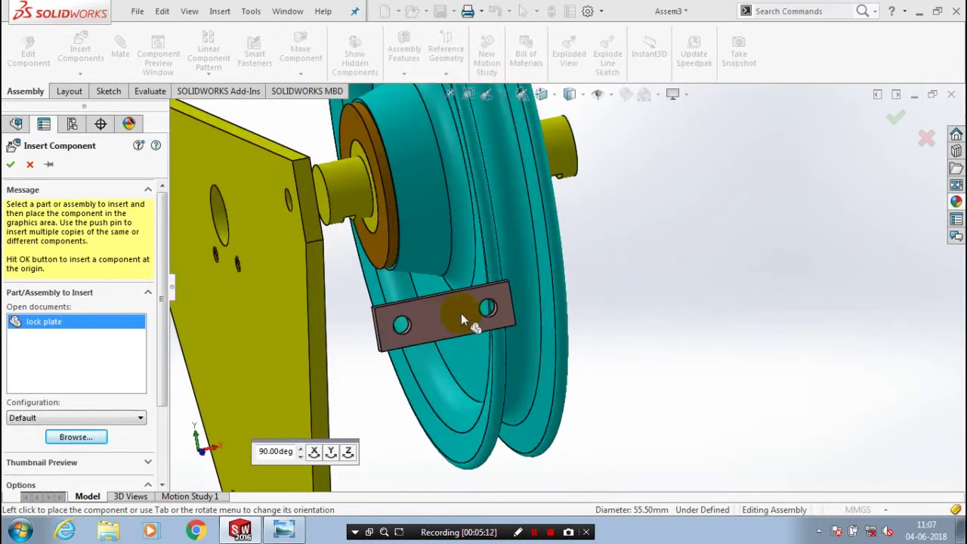
left_click(487, 300)
left_click(676, 255)
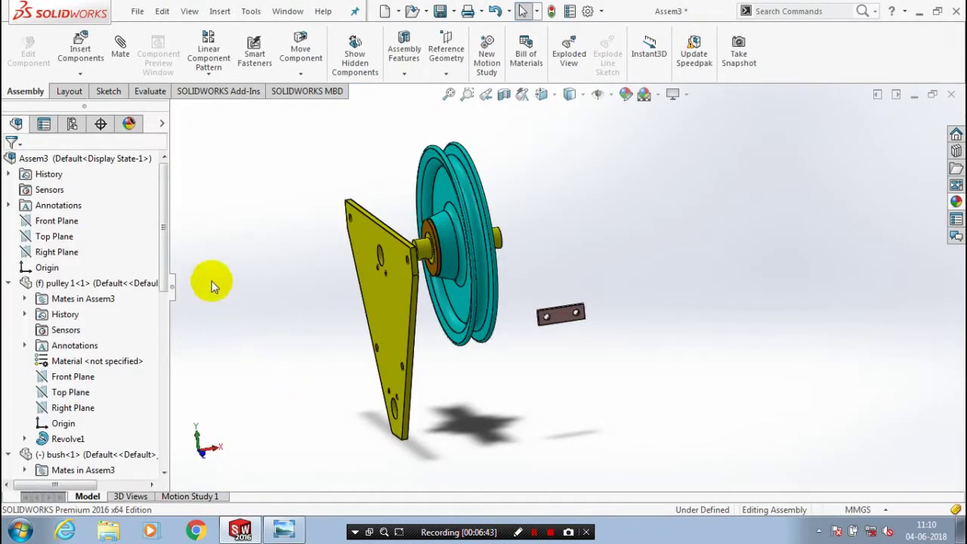
Start a Profile Center mate with the lock plate's long upper edge face as the first selection
left_click(123, 65)
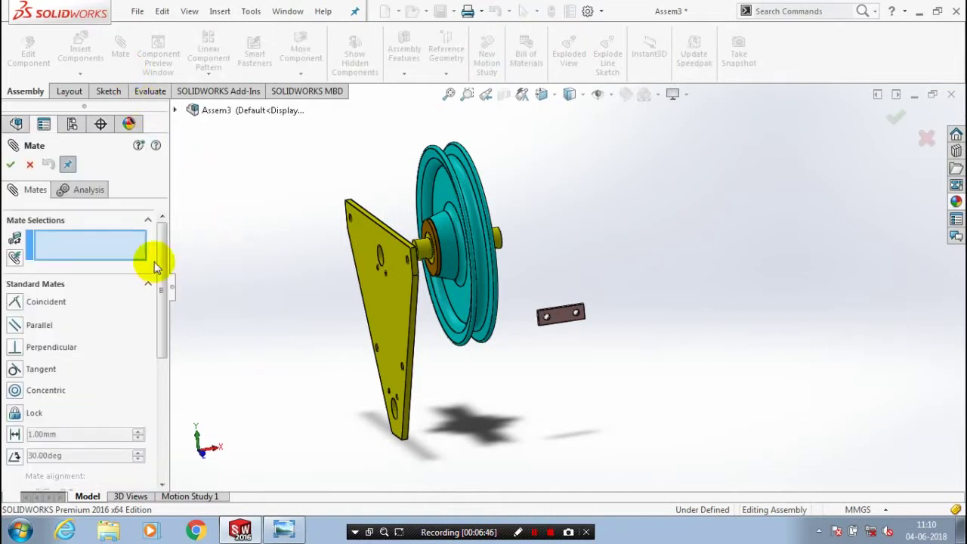
left_click_drag(160, 258, 161, 404)
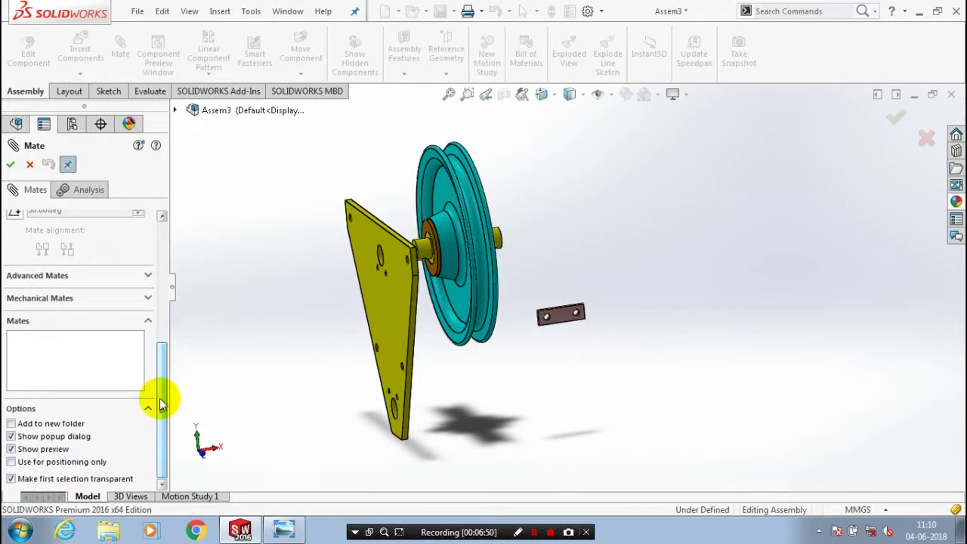
left_click(144, 276)
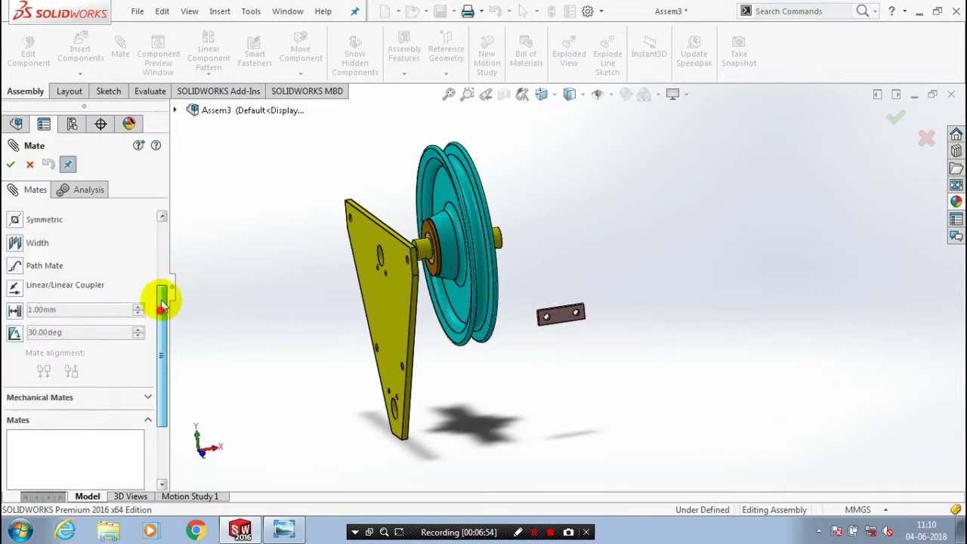
left_click_drag(162, 303, 162, 259)
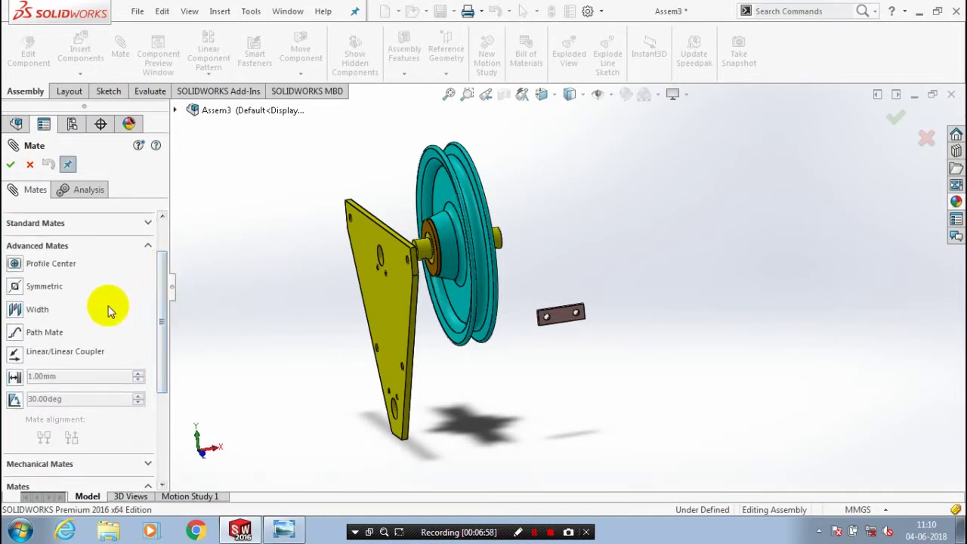
left_click(71, 265)
scroll(574, 311, "down", 2)
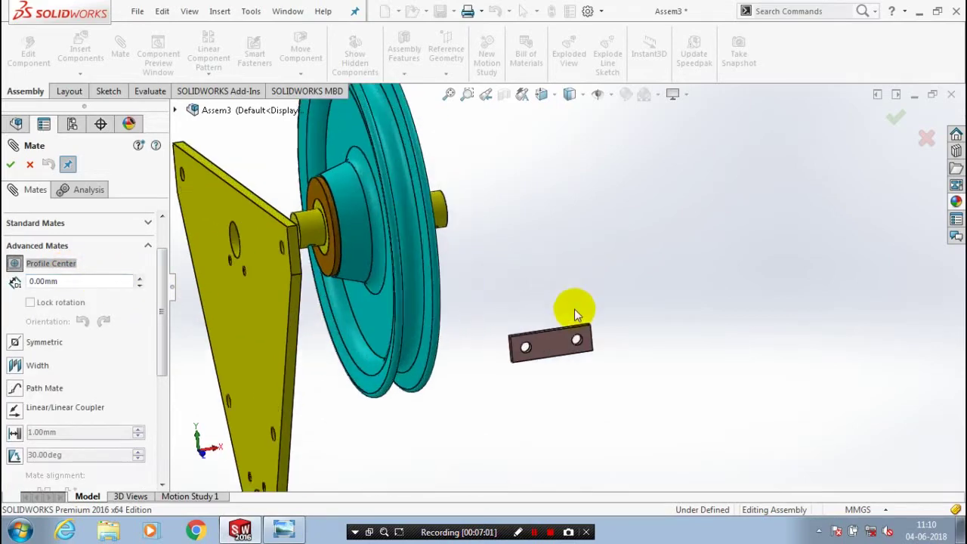
scroll(570, 314, "down", 2)
scroll(549, 325, "down", 2)
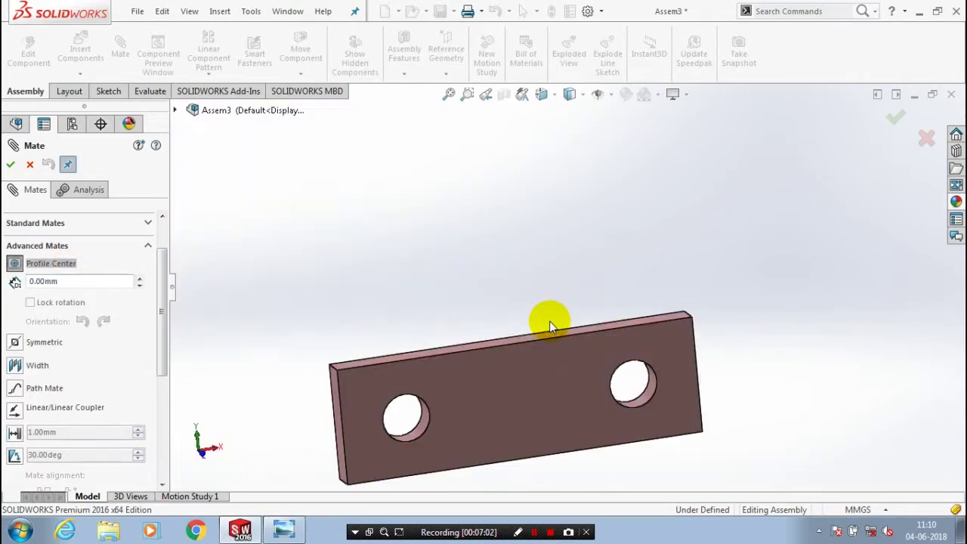
left_click(552, 338)
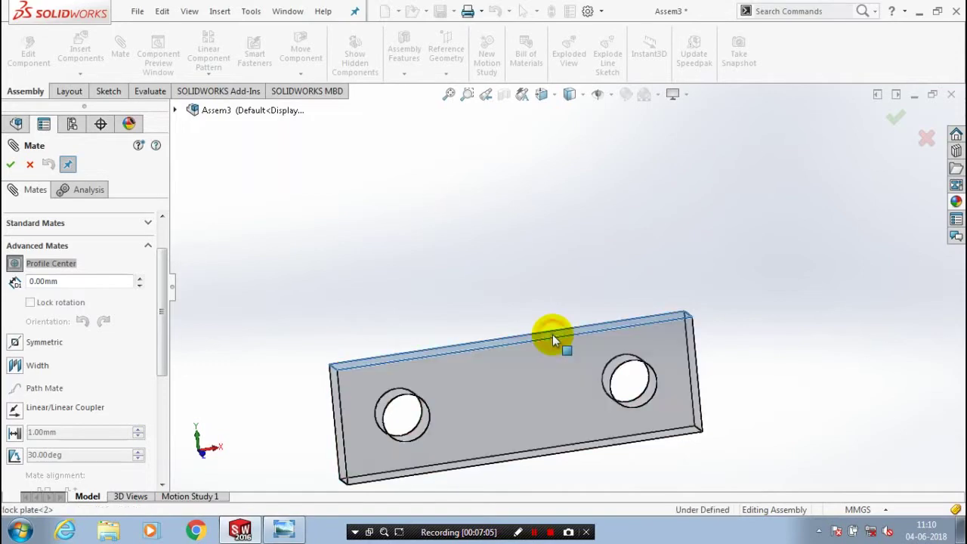
Select the flat face of the pulley pin's slot as the second selection and apply the Profile Center mate at 0.00 mm offset
scroll(553, 335, "up", 4)
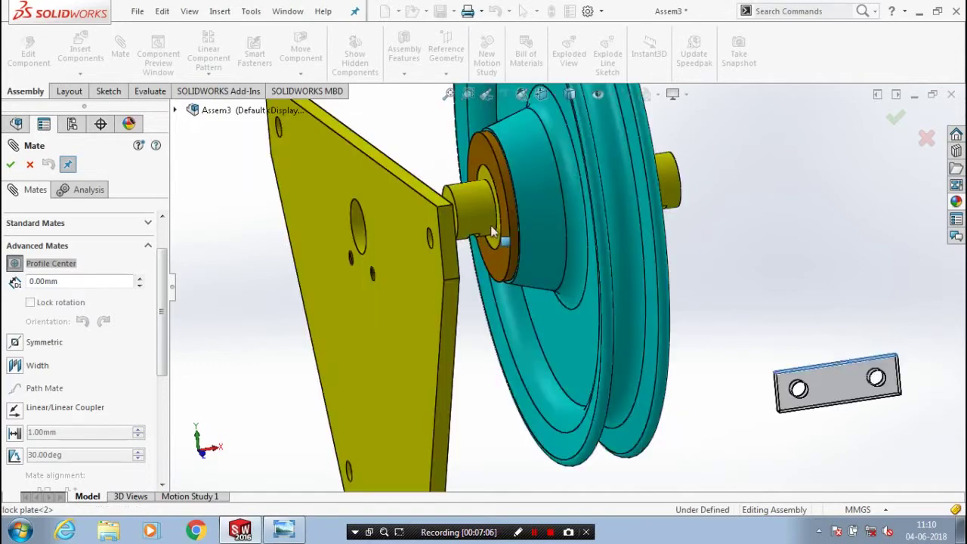
scroll(490, 225, "down", 7)
middle_click_drag(479, 310, 528, 338)
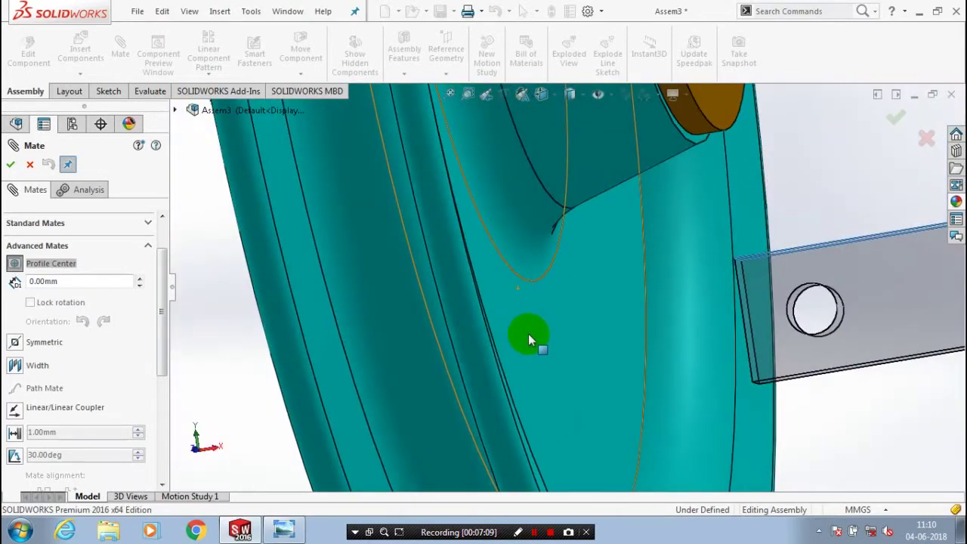
left_click(528, 340)
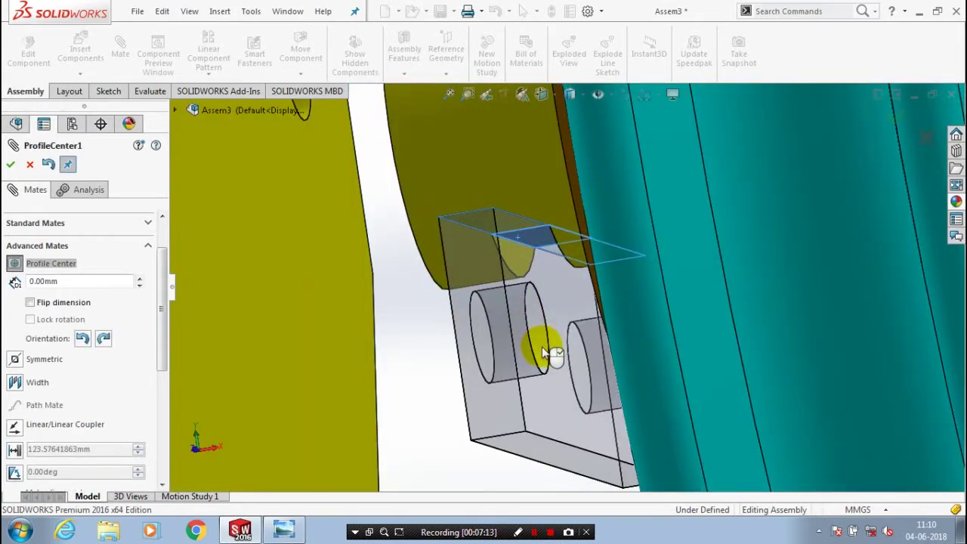
scroll(544, 348, "up", 6)
mouse_move(567, 389)
middle_mouse_down()
mouse_move(567, 399)
mouse_move(561, 378)
middle_mouse_up()
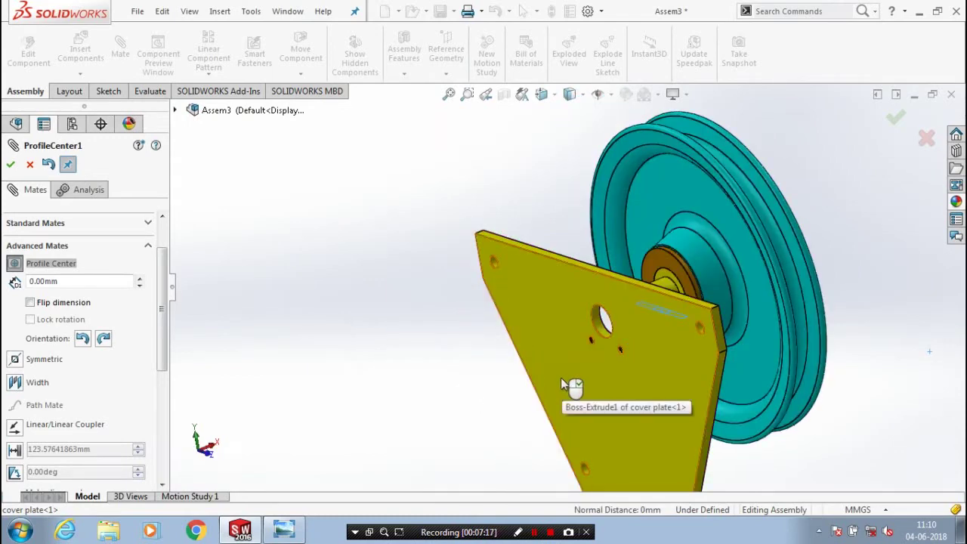
left_click(10, 165)
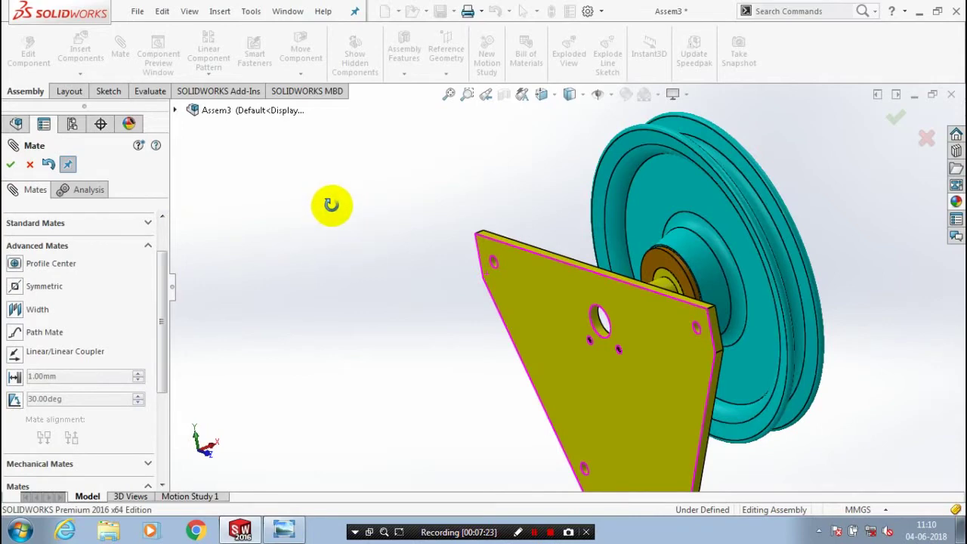
Start a coincident mate with the cover plate's outer face as the first selection
middle_click_drag(330, 204, 314, 212)
scroll(565, 278, "down", 3)
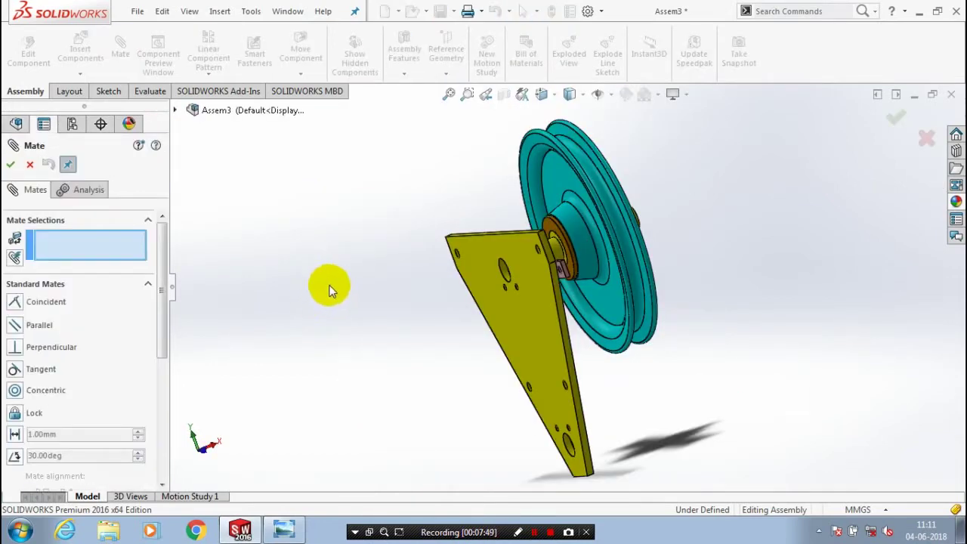
scroll(583, 280, "down", 5)
middle_click_drag(515, 256, 377, 340)
left_click(387, 367)
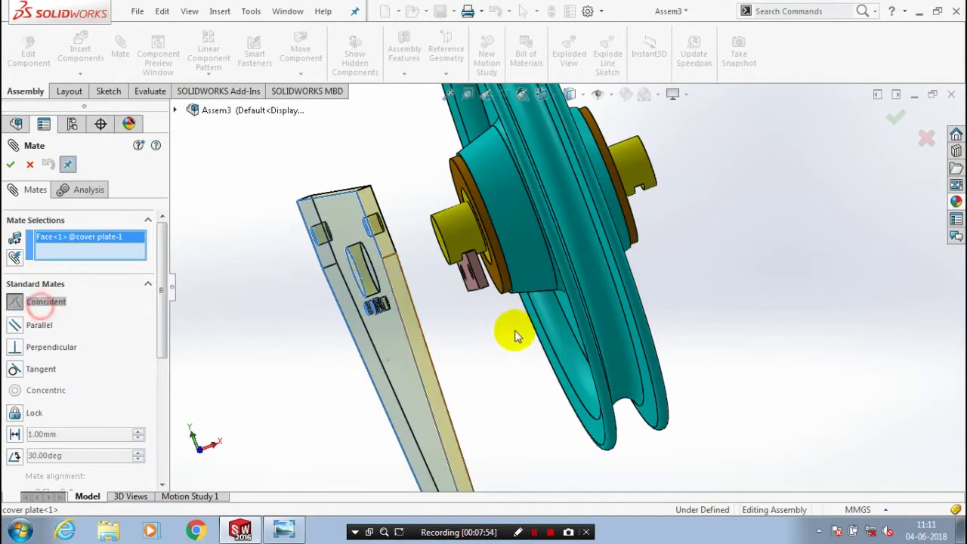
Select the lock plate's pulley-side face, apply the coincident mate to the cover plate, and finish mating
scroll(494, 310, "down", 5)
middle_click_drag(457, 398, 495, 272)
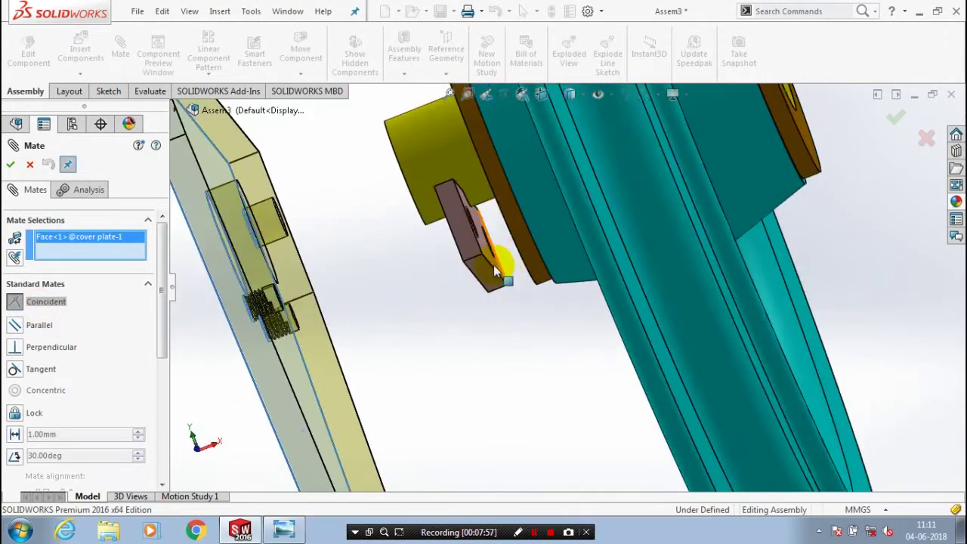
left_click(497, 262)
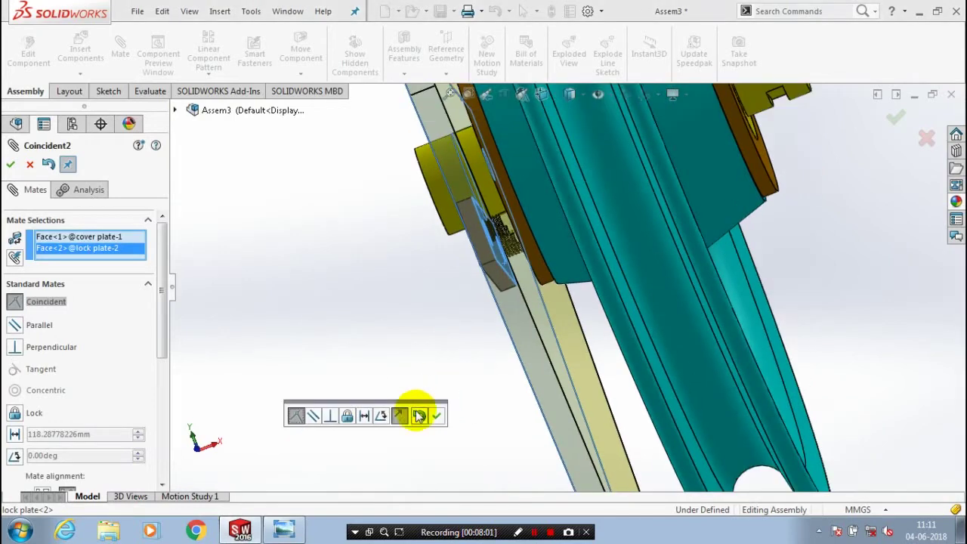
left_click(436, 415)
middle_click_drag(370, 370, 466, 343)
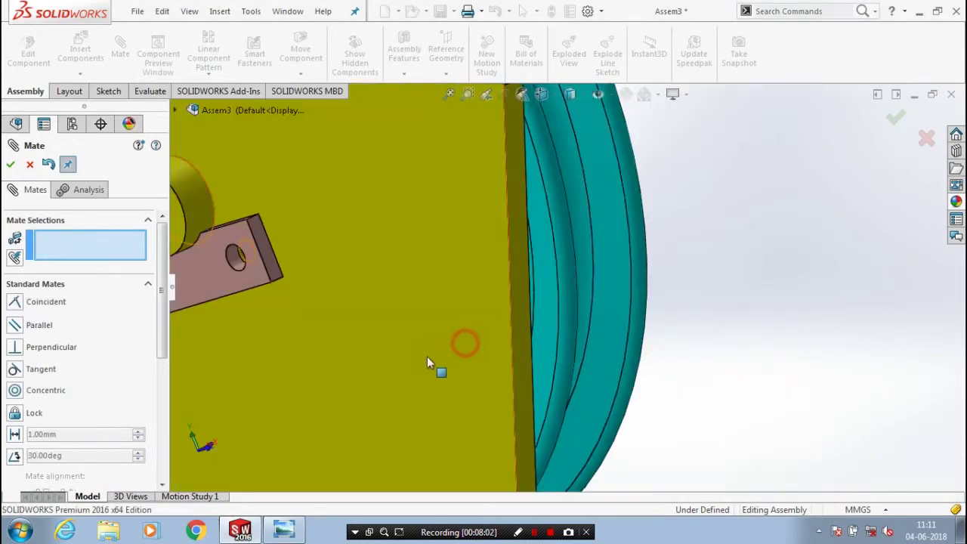
scroll(386, 354, "up", 5)
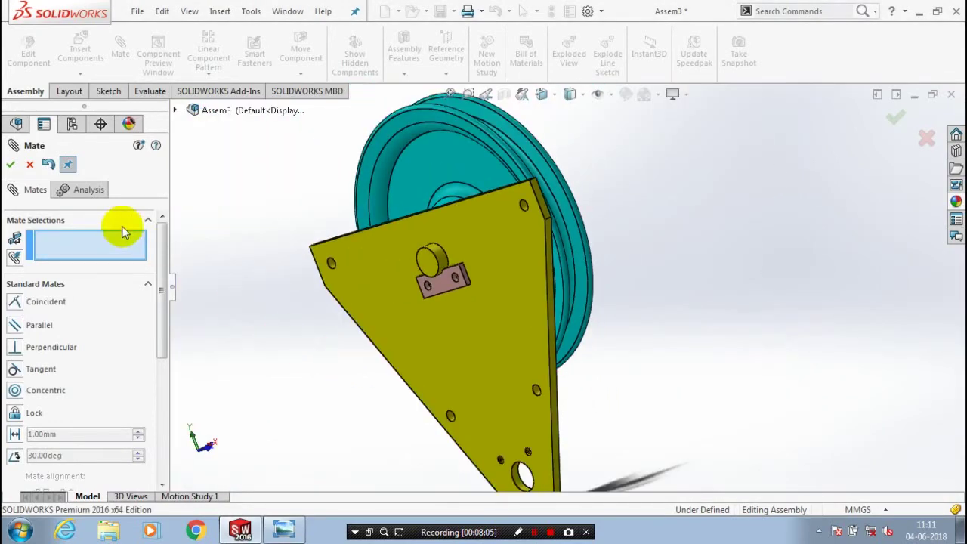
left_click(56, 179)
left_click(11, 164)
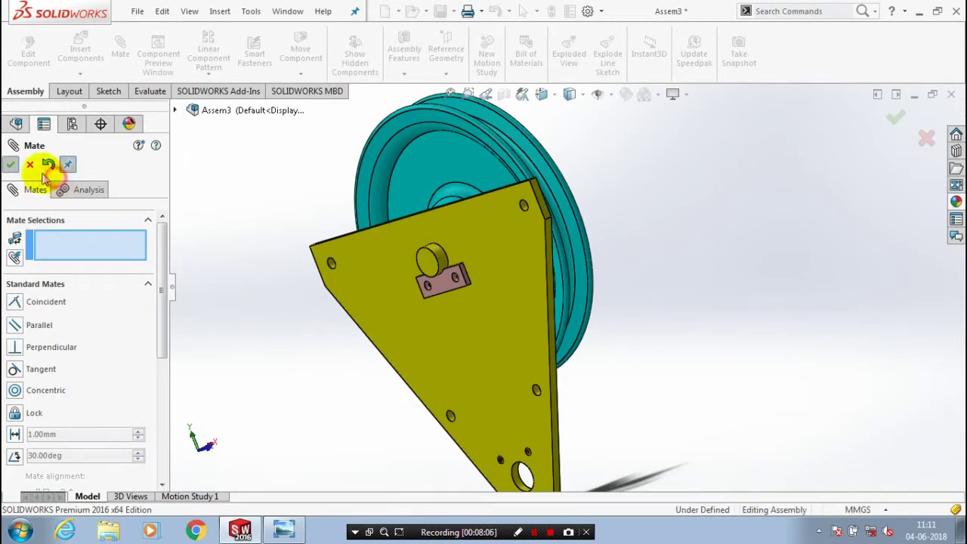
scroll(304, 220, "up", 2)
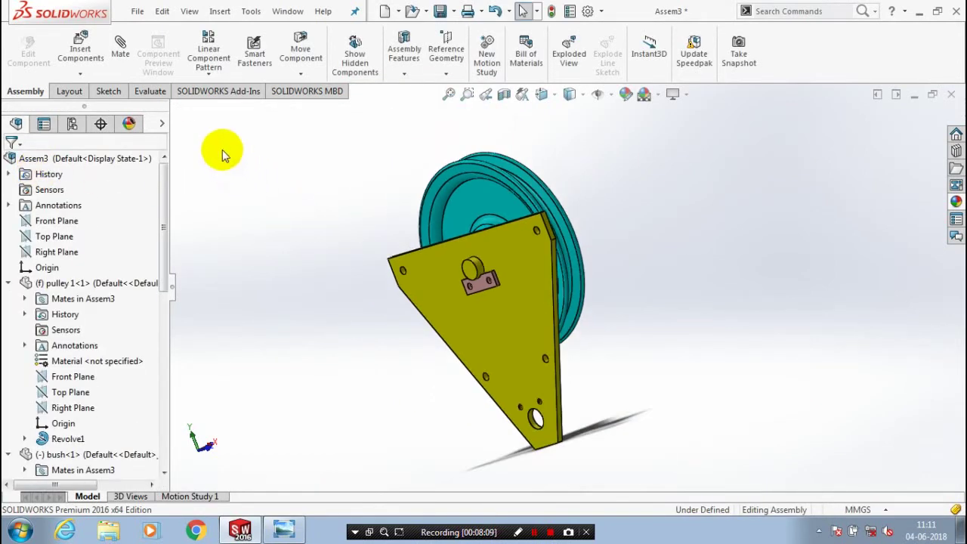
Insert the distance bolt part from the solidworks parts folder and place it in free space beside the pulley
left_click(89, 89)
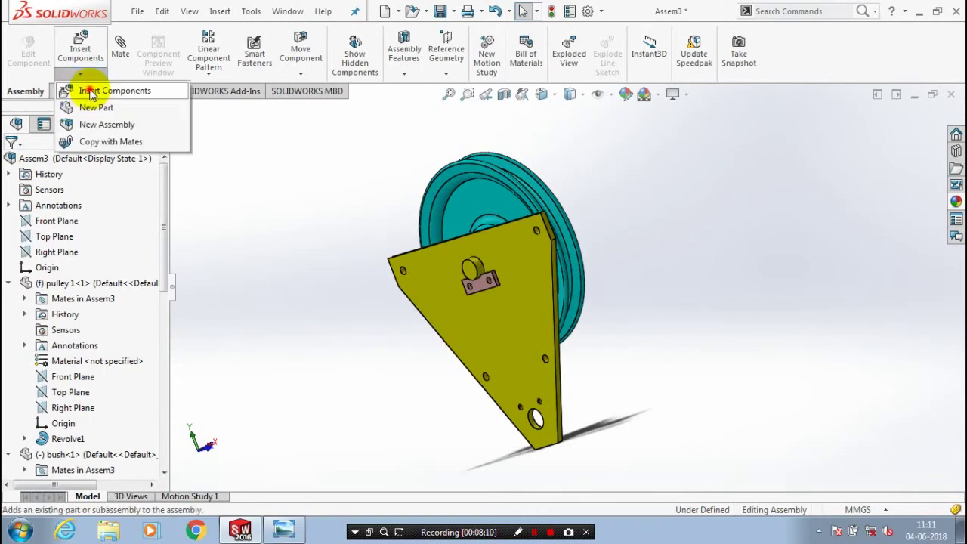
left_click(86, 89)
left_click(97, 408)
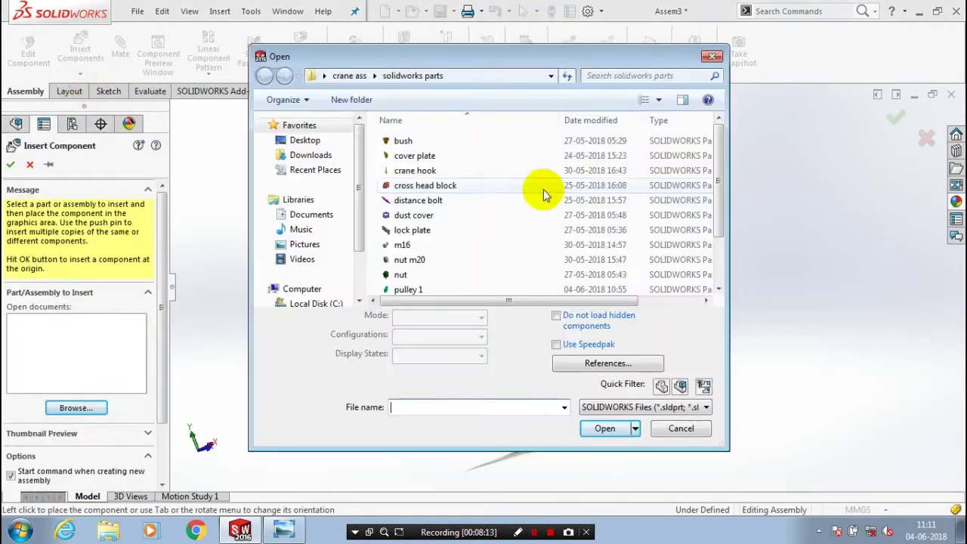
left_click(524, 202)
left_click(604, 405)
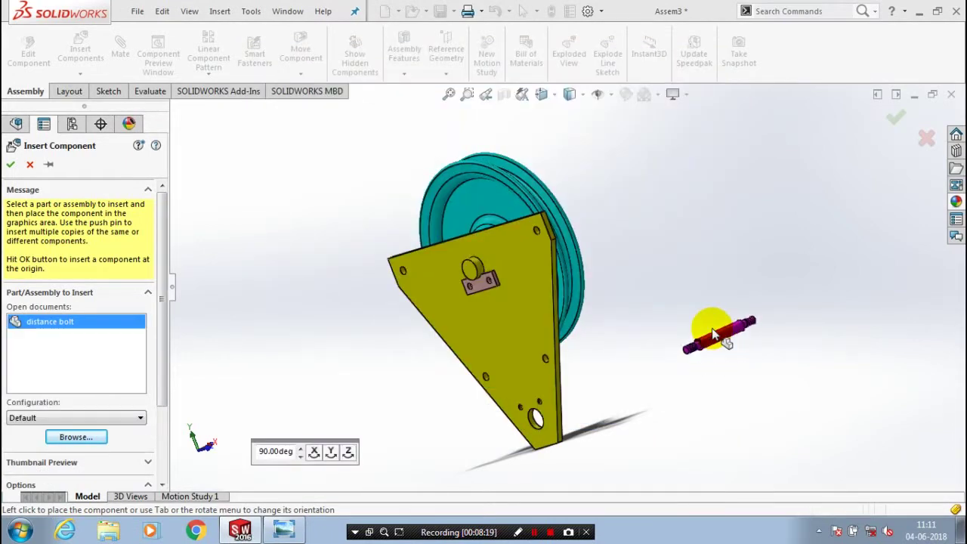
left_click(714, 334)
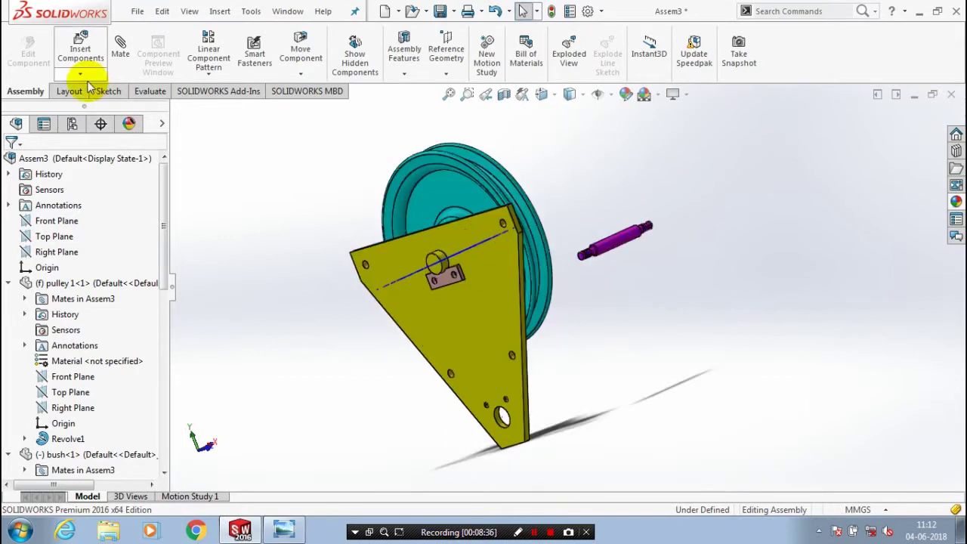
Apply a coincident mate between the axis of the cover plate's upper corner hole nearest the bolt and the distance bolt's axis
left_click(120, 52)
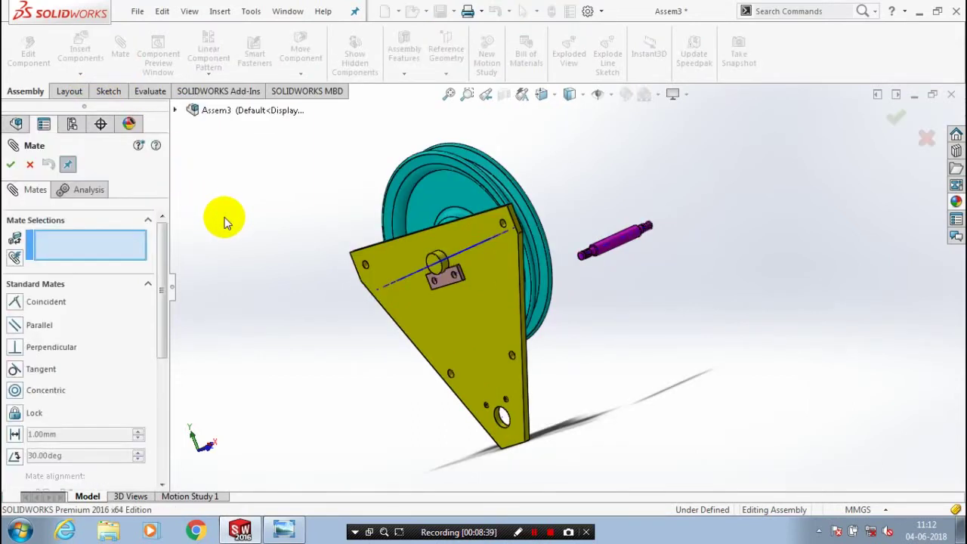
left_click(73, 302)
scroll(499, 249, "down", 6)
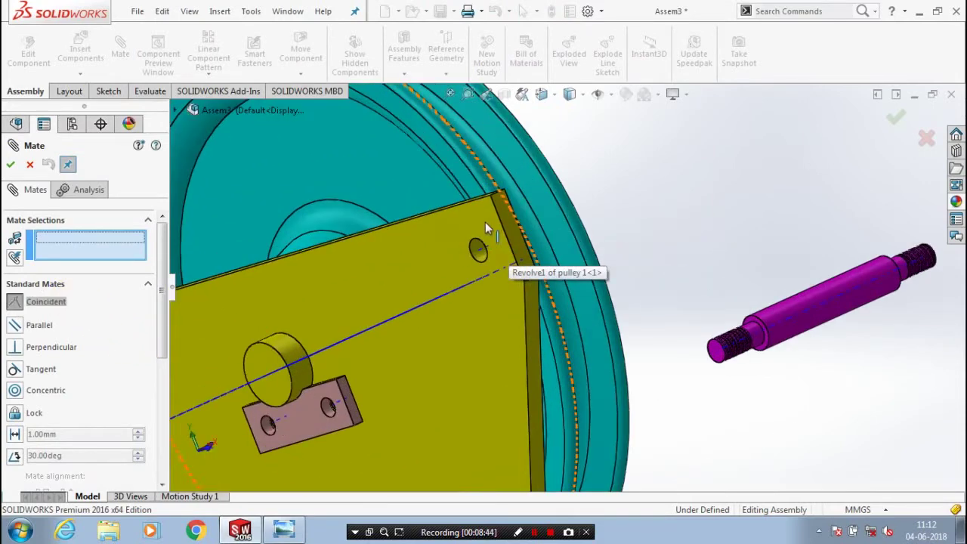
left_click(502, 255)
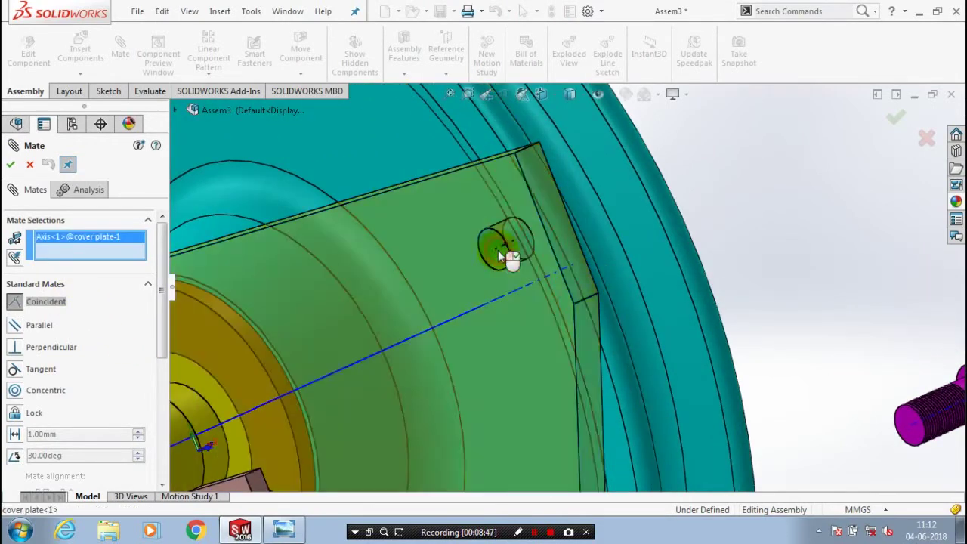
scroll(508, 259, "up", 5)
left_click(831, 342)
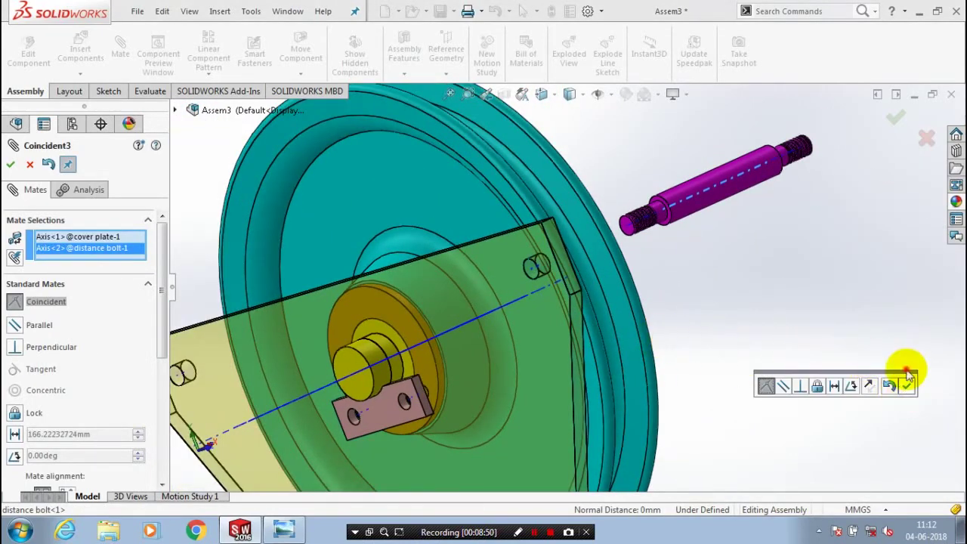
left_click(908, 378)
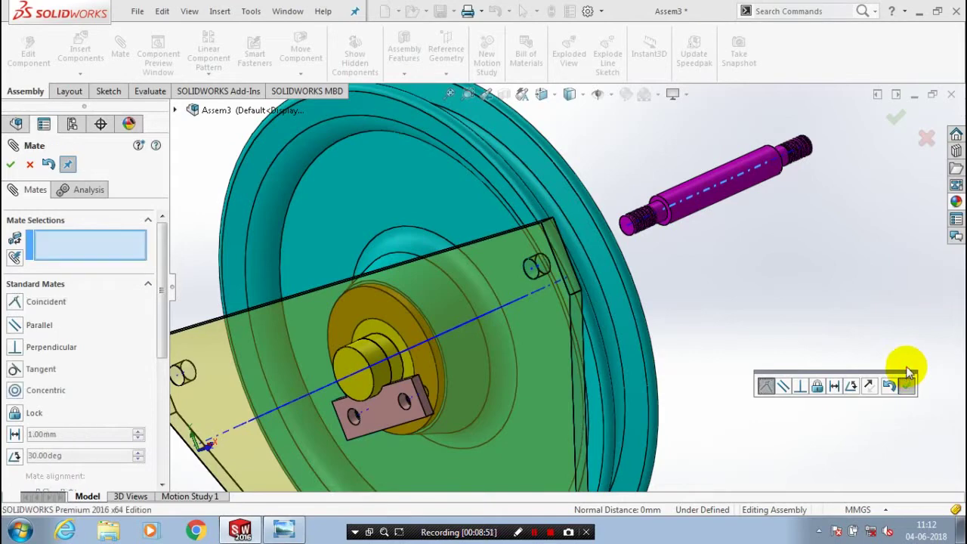
Mate the distance bolt's shoulder face coincident with the cover plate's pulley-side face and finish mating
scroll(665, 236, "down", 2)
scroll(664, 236, "down", 2)
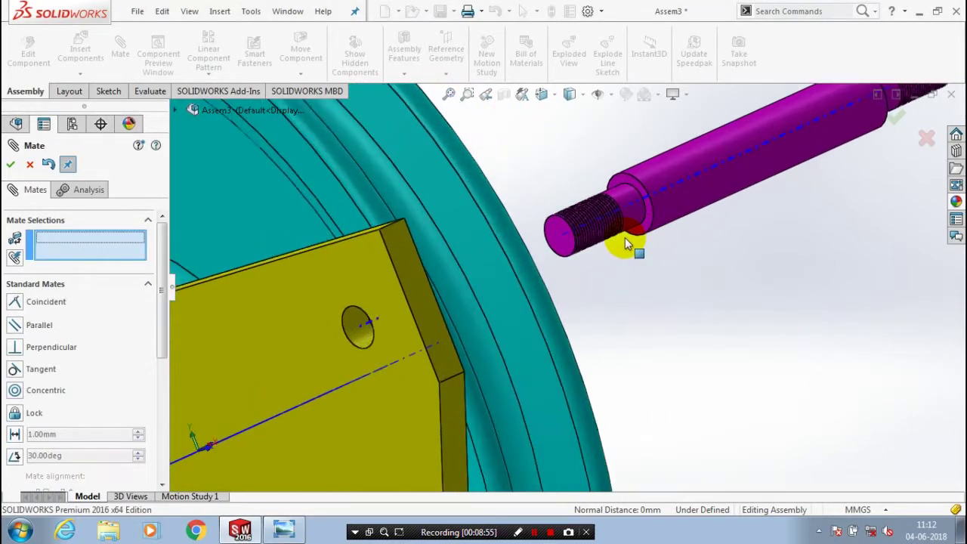
scroll(624, 237, "down", 3)
left_click(624, 237)
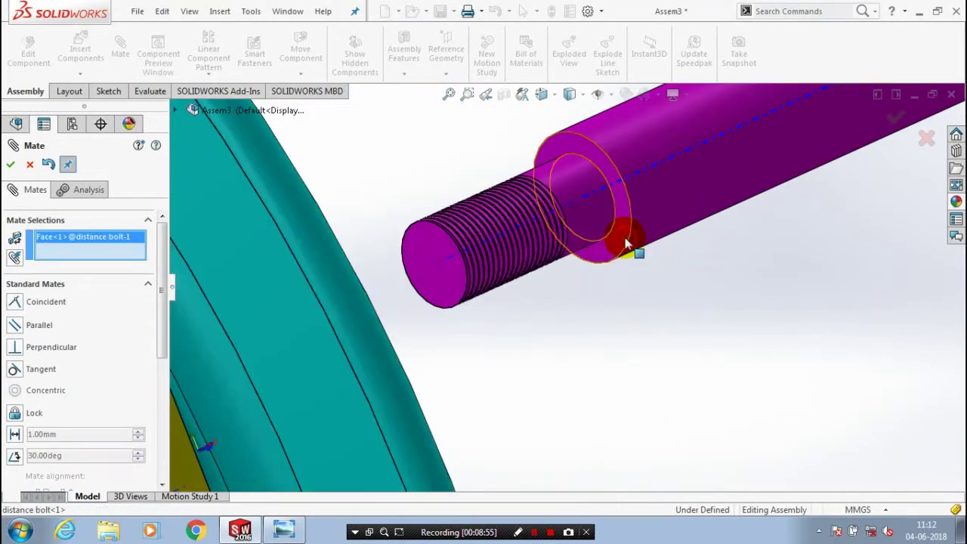
scroll(631, 272, "up", 4)
scroll(641, 294, "up", 3)
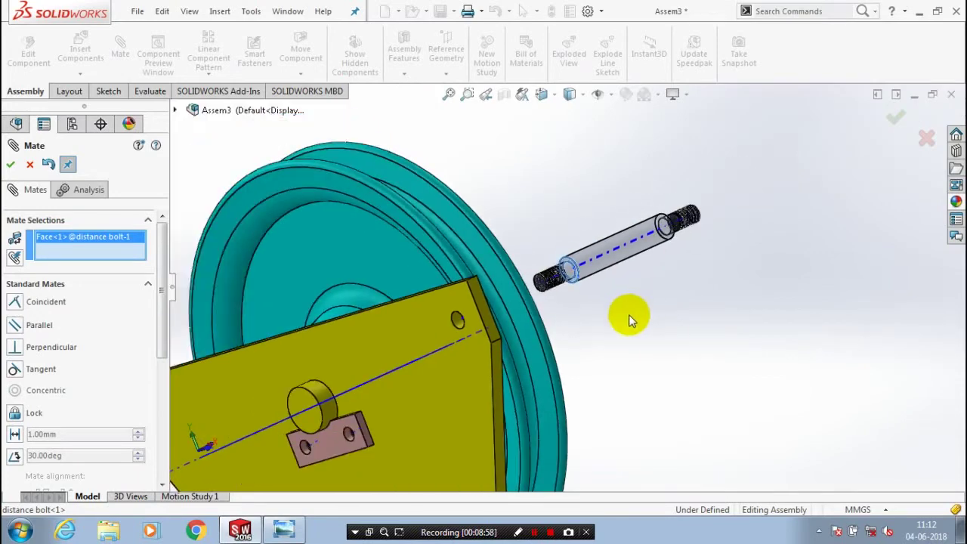
left_click(452, 325)
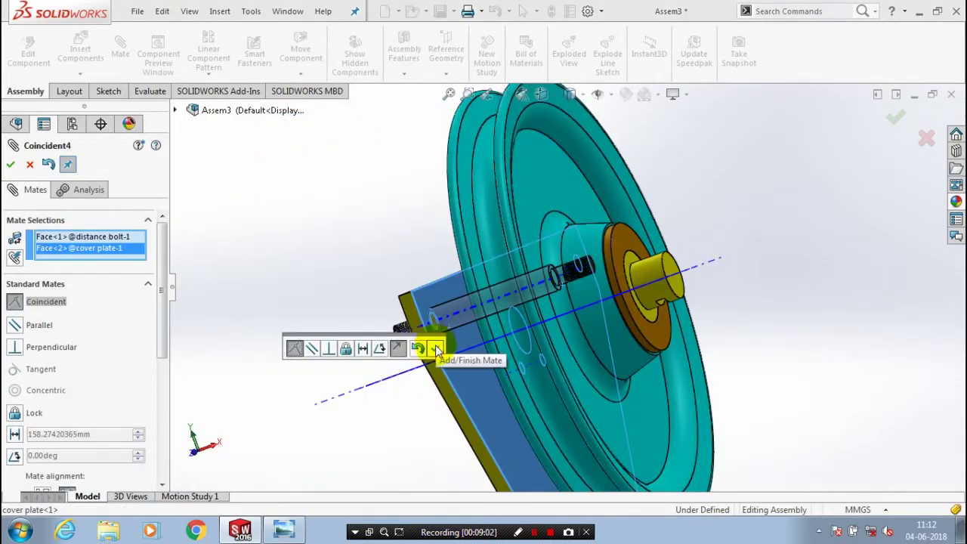
left_click(436, 348)
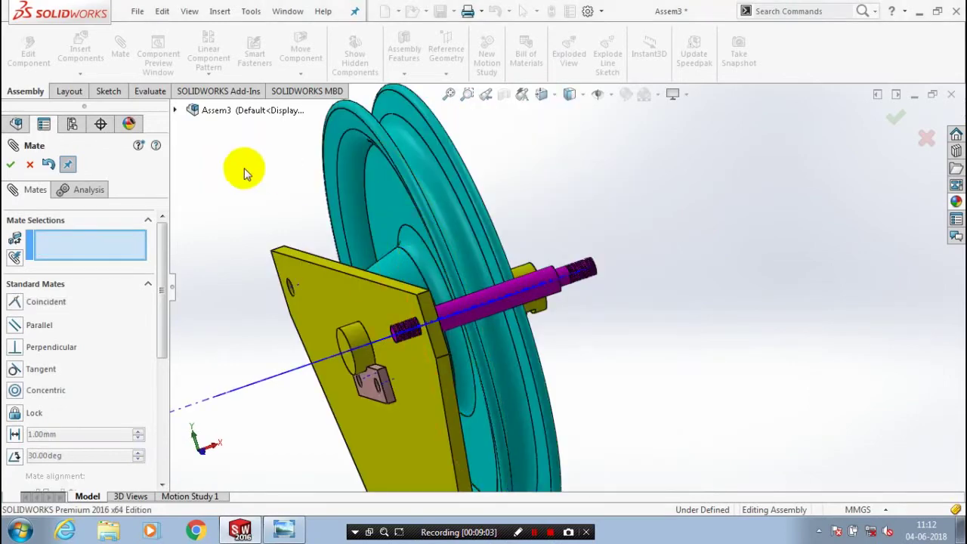
scroll(244, 168, "up", 2)
left_click(30, 165)
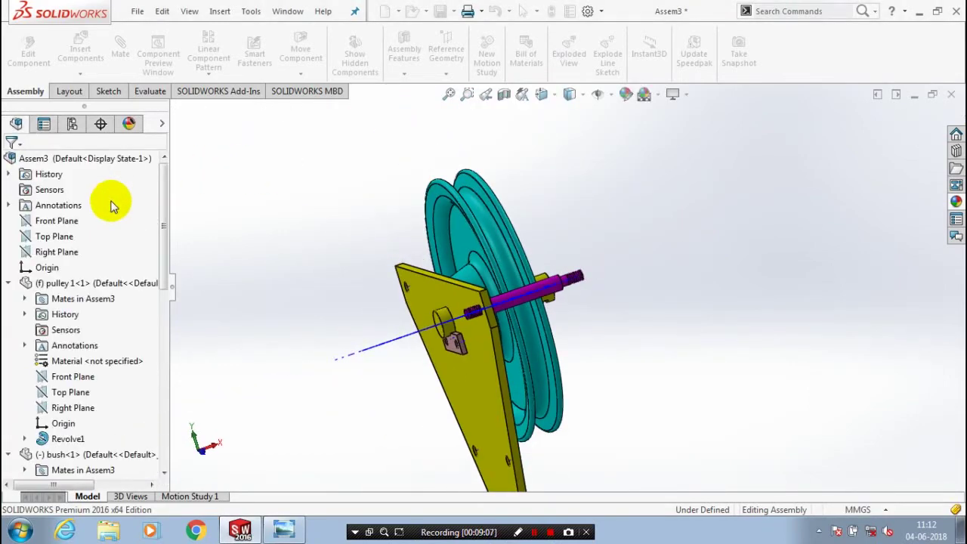
Mirror the distance bolt about the cover plate's Right Plane to fill the opposite upper corner hole
left_click_drag(166, 237, 184, 414)
left_click(7, 403)
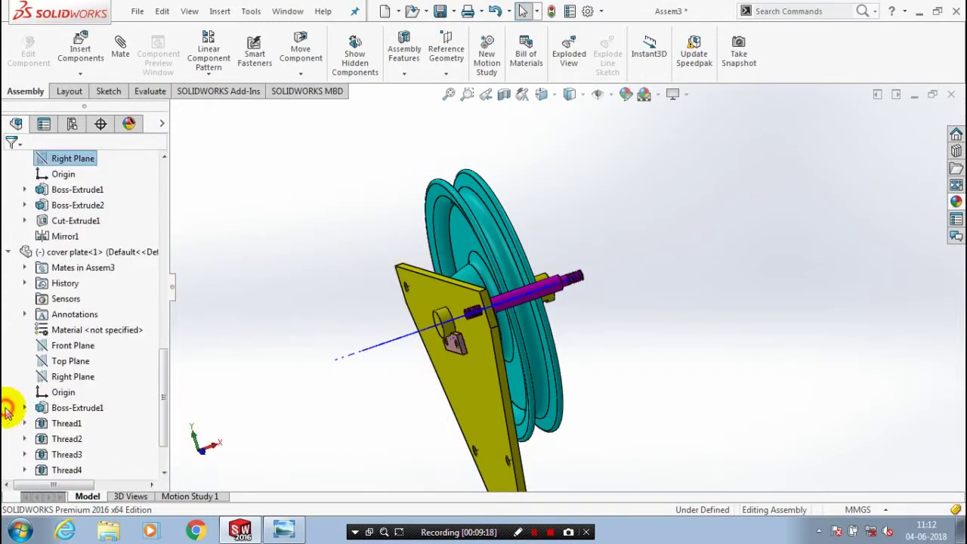
left_click(84, 377)
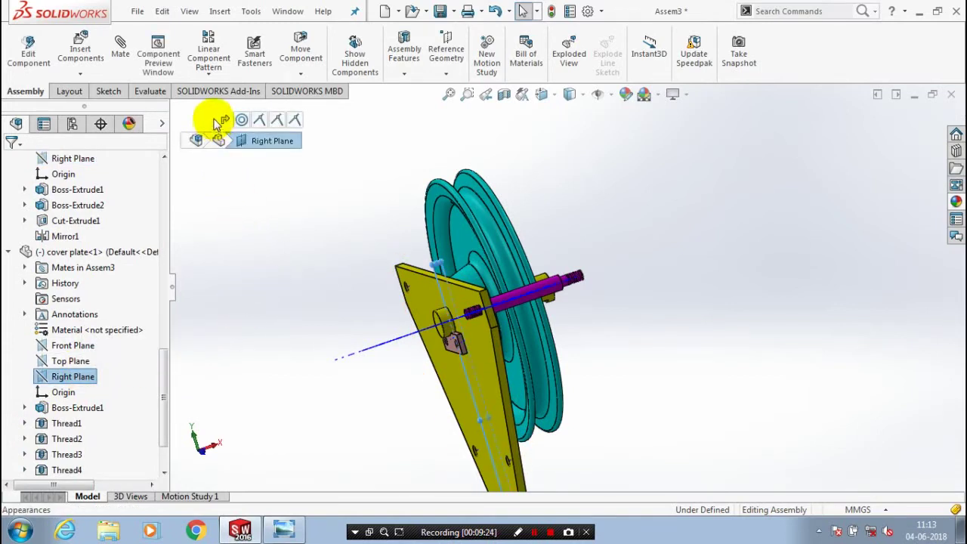
left_click(205, 78)
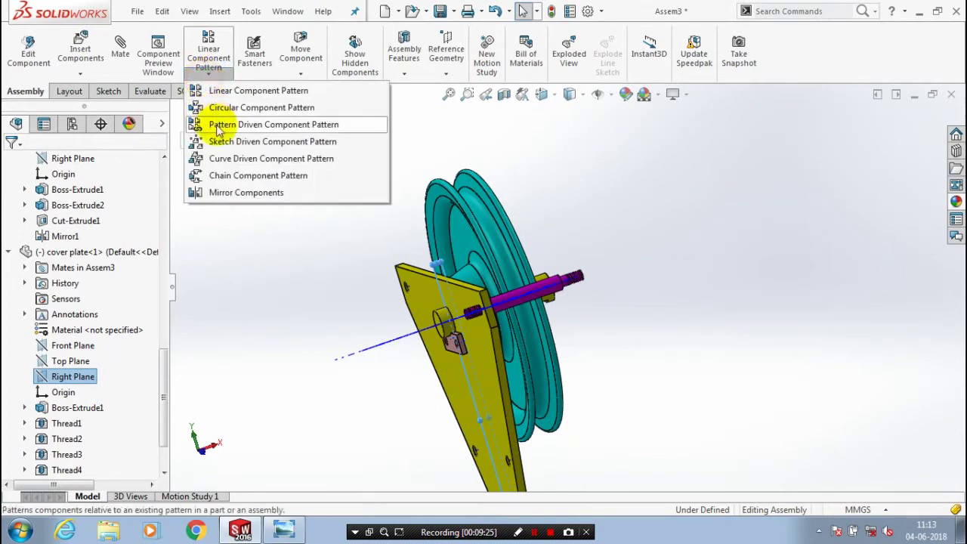
left_click(225, 191)
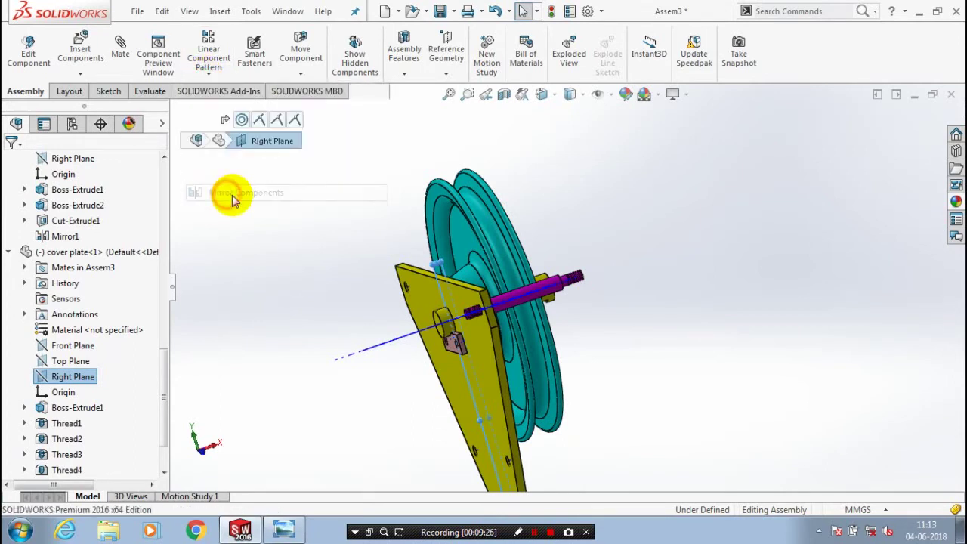
left_click(566, 292)
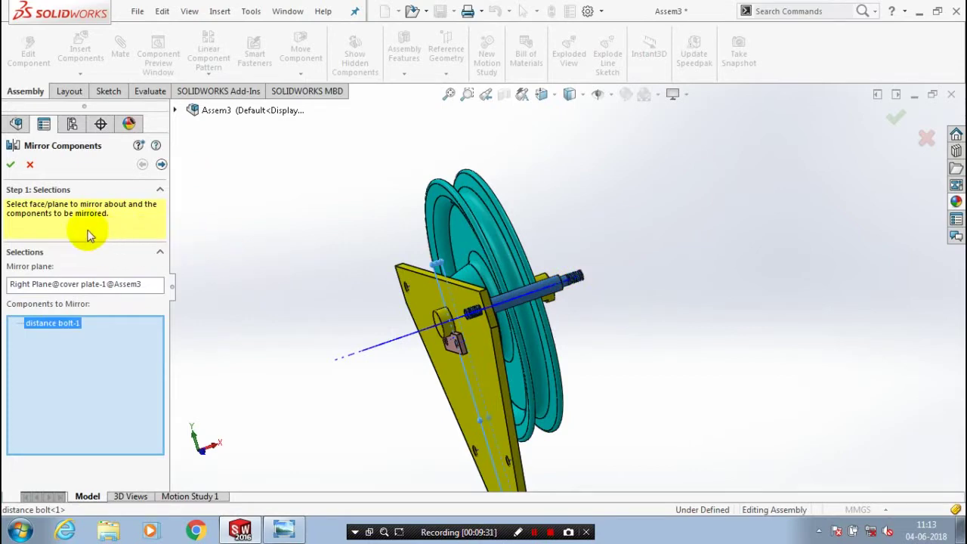
left_click(11, 164)
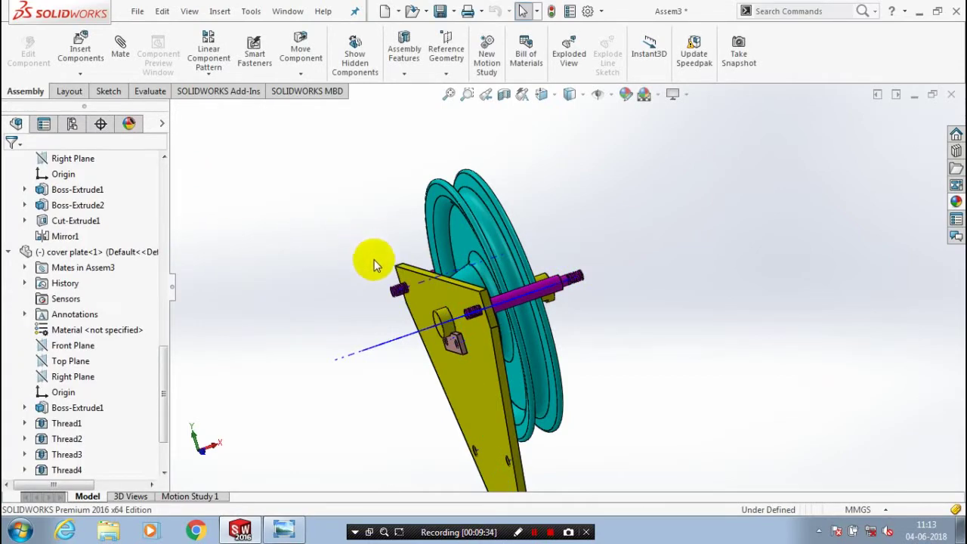
scroll(374, 264, "up", 3)
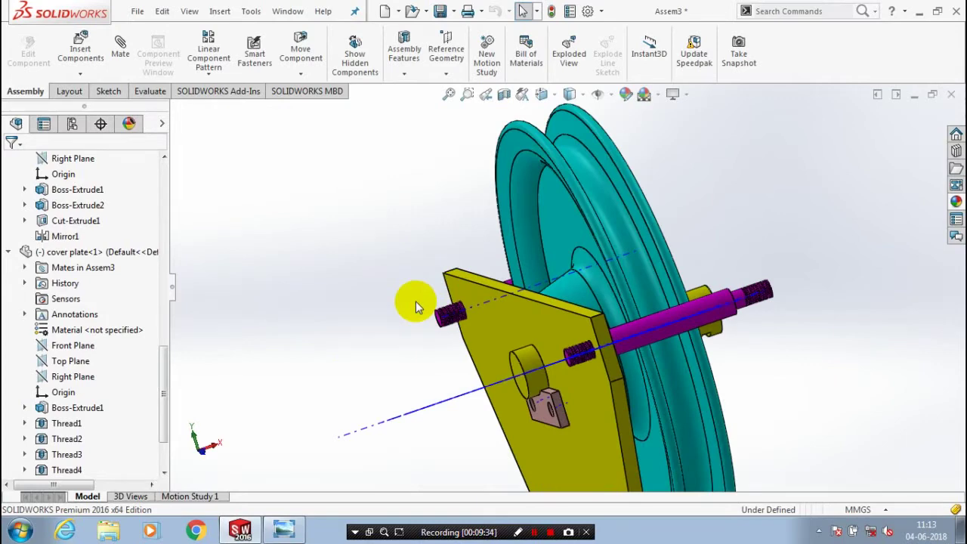
scroll(415, 300, "down", 2)
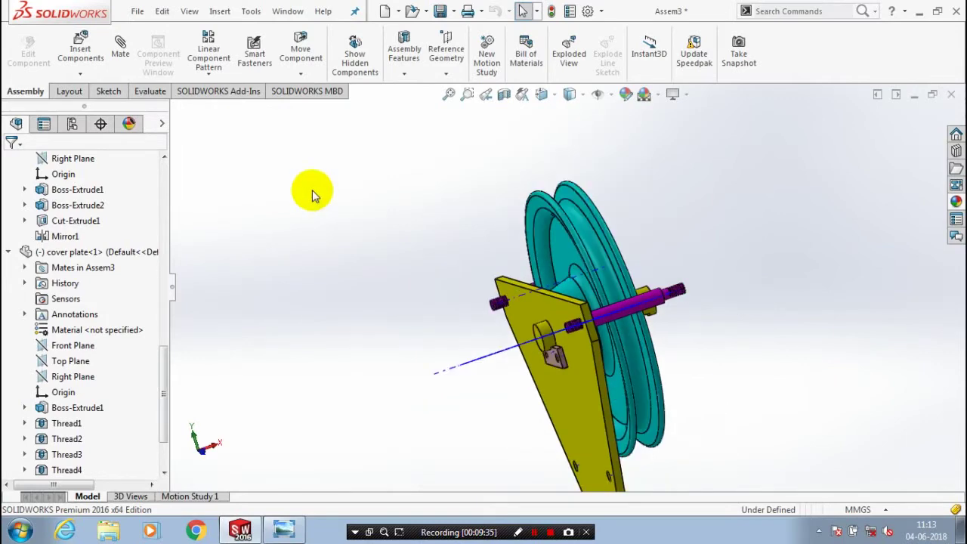
Insert the nut m20 part and place it in free space near the mirrored distance bolt's threaded end
left_click(80, 74)
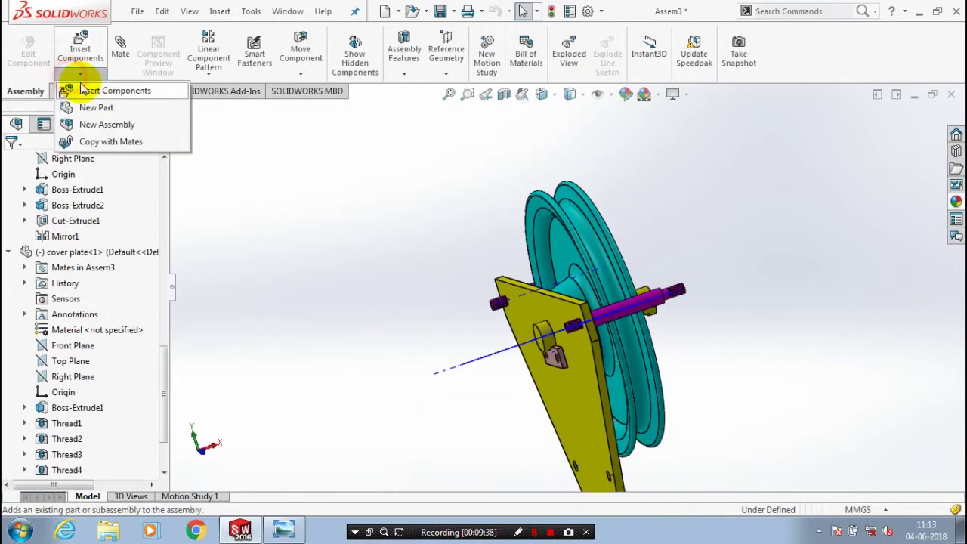
left_click(83, 90)
left_click(75, 407)
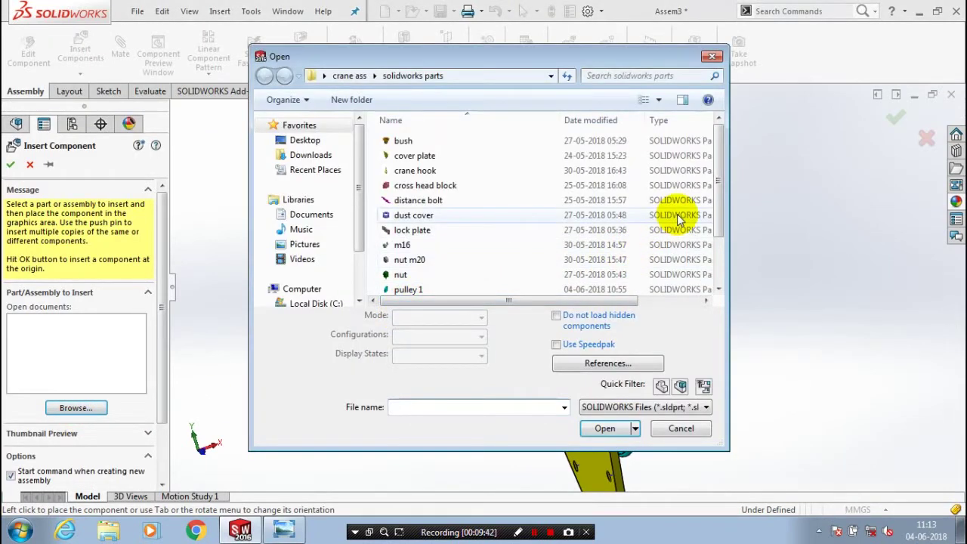
left_click(642, 259)
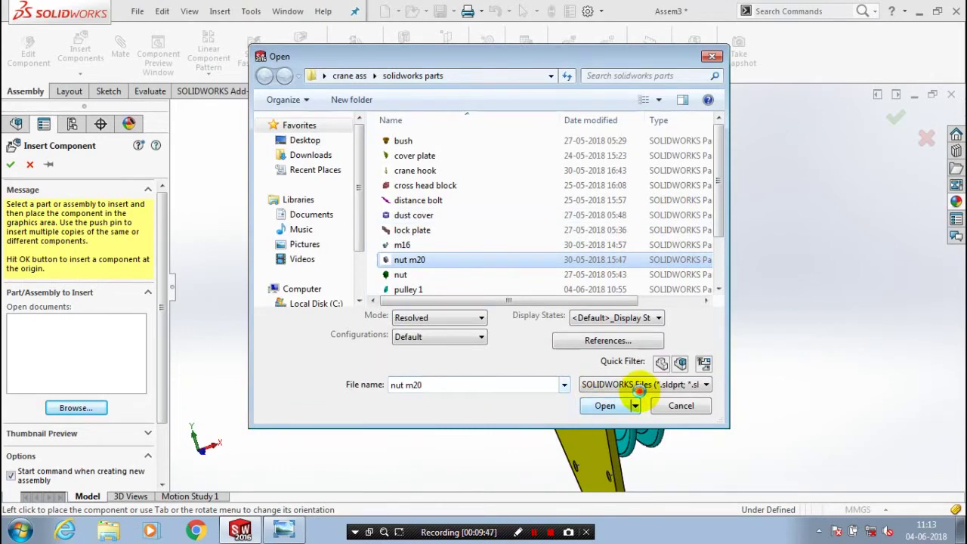
left_click(632, 403)
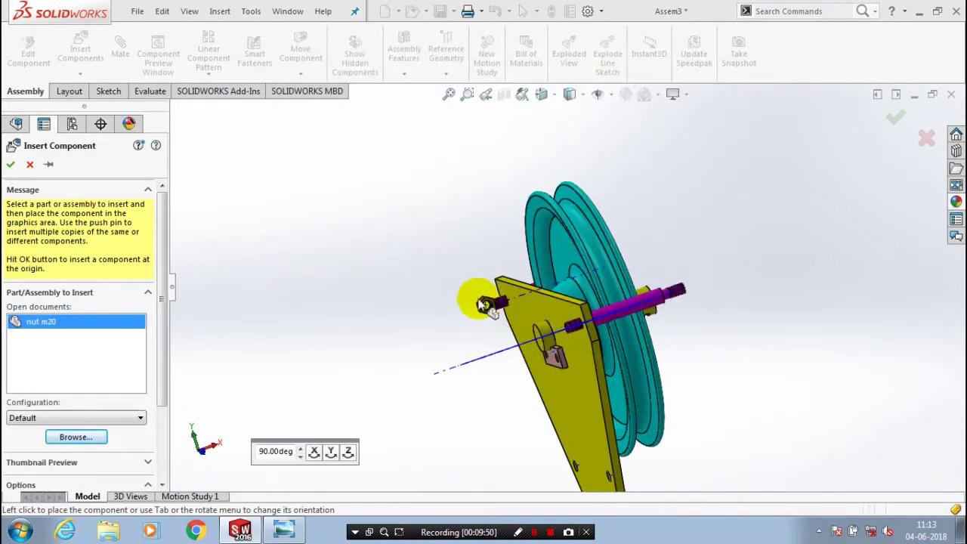
scroll(483, 304, "down", 5)
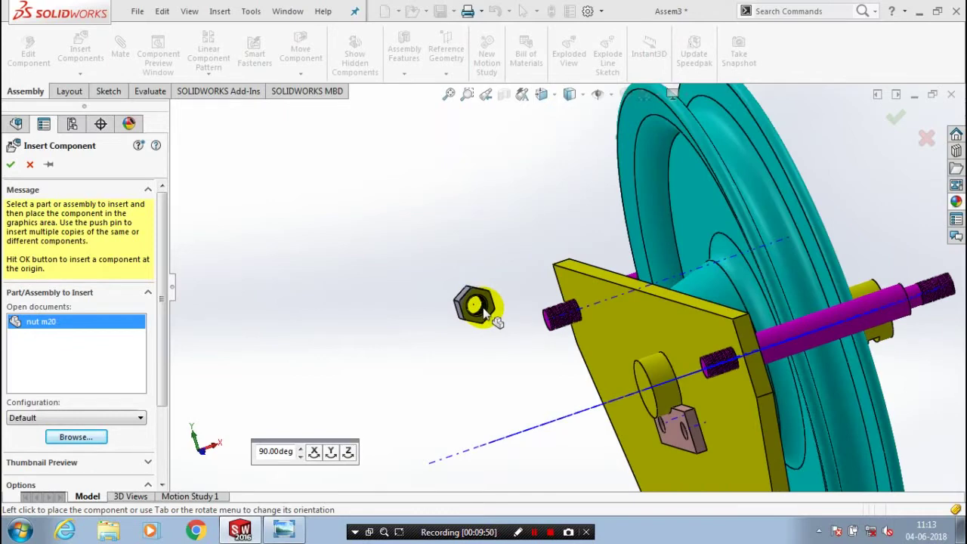
left_click(461, 304)
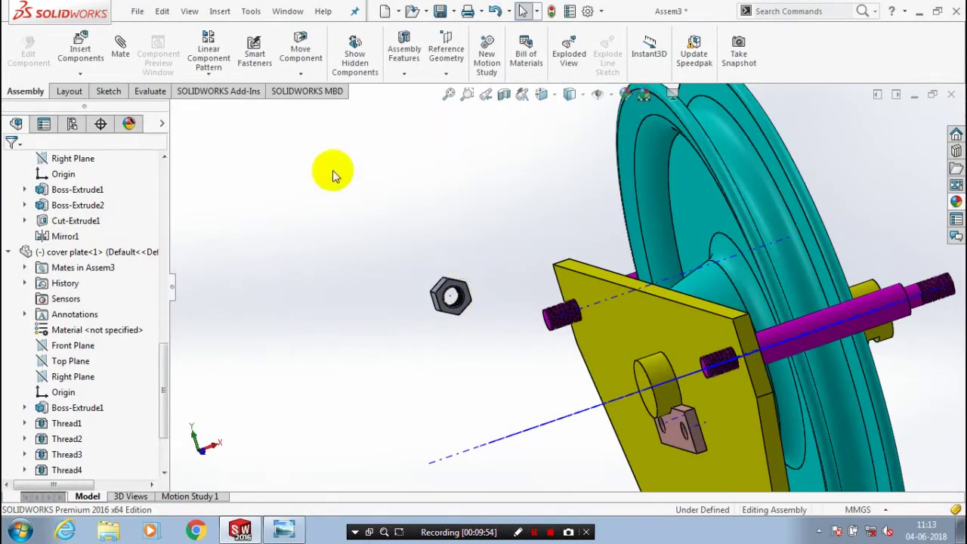
Apply a coincident mate between the M20 nut's axis and the mirrored distance bolt's axis
left_click(115, 60)
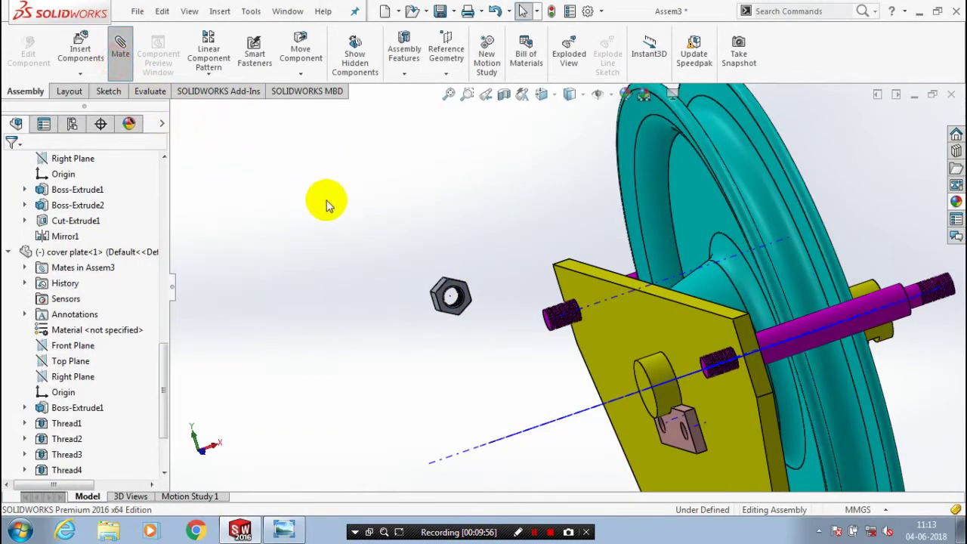
scroll(453, 279, "down", 5)
scroll(526, 361, "down", 2)
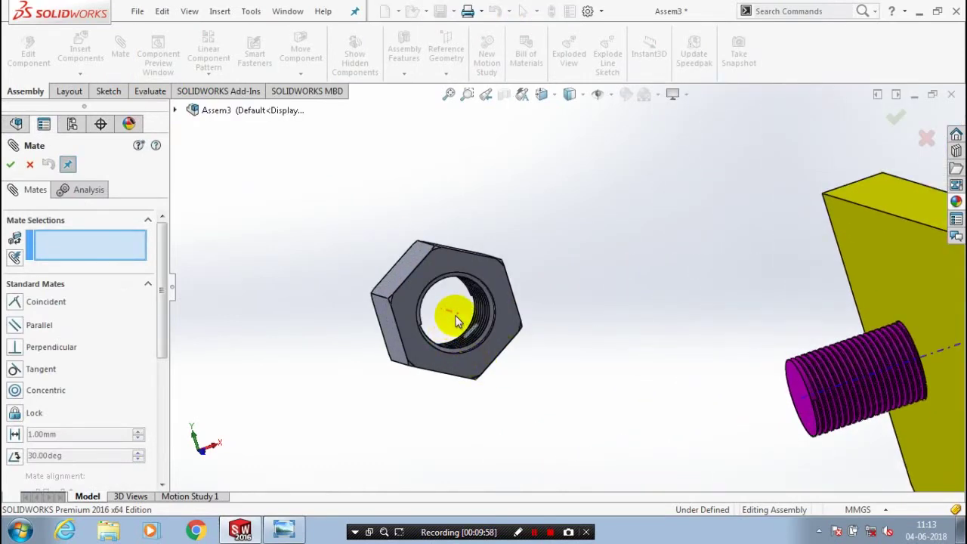
left_click(455, 321)
scroll(559, 287, "up", 5)
left_click(730, 311)
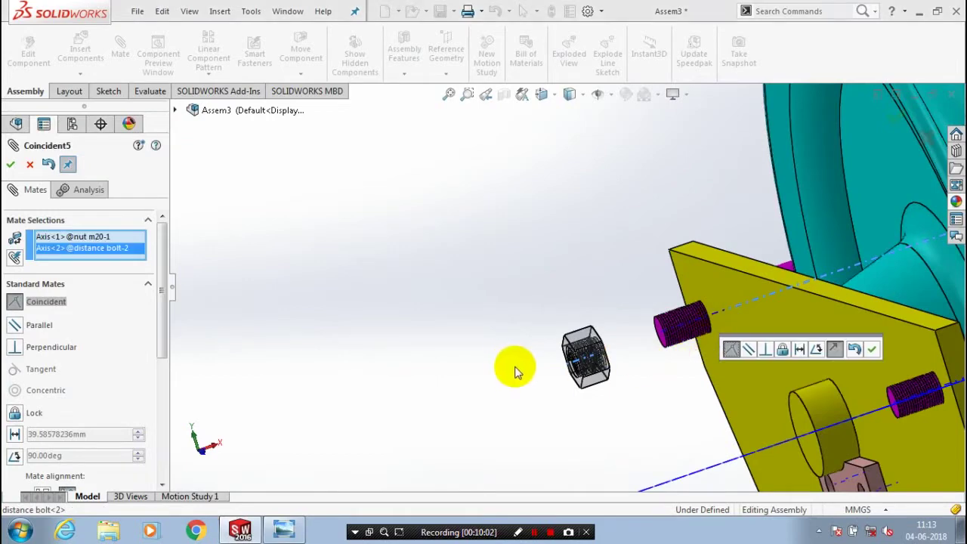
left_click(876, 344)
Mate the M20 nut's inner end face coincident with the cover plate's outer face and finish mating
left_click(749, 373)
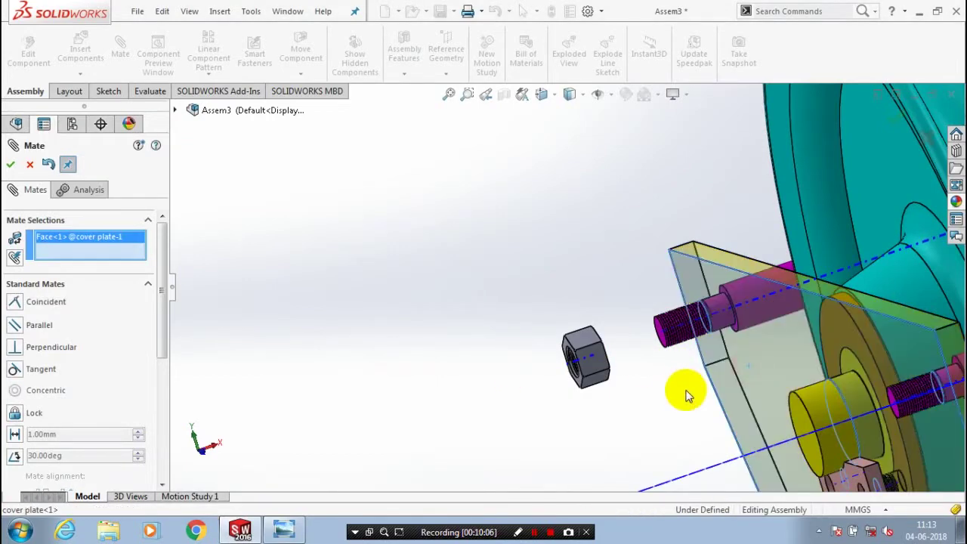
middle_click_drag(686, 395, 655, 388)
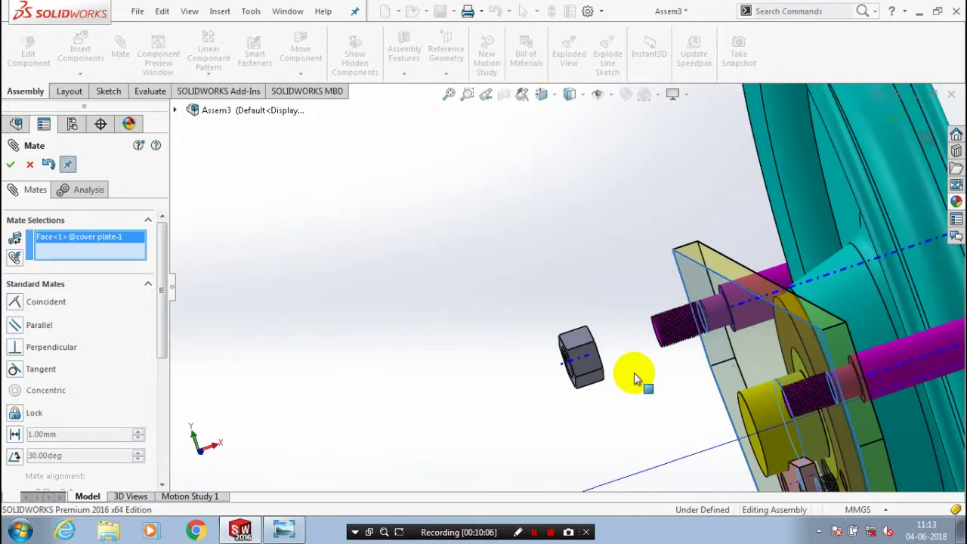
key("ctrl+shift+z")
middle_click_drag(356, 398, 369, 297)
scroll(370, 297, "up", 3)
scroll(532, 261, "down", 5)
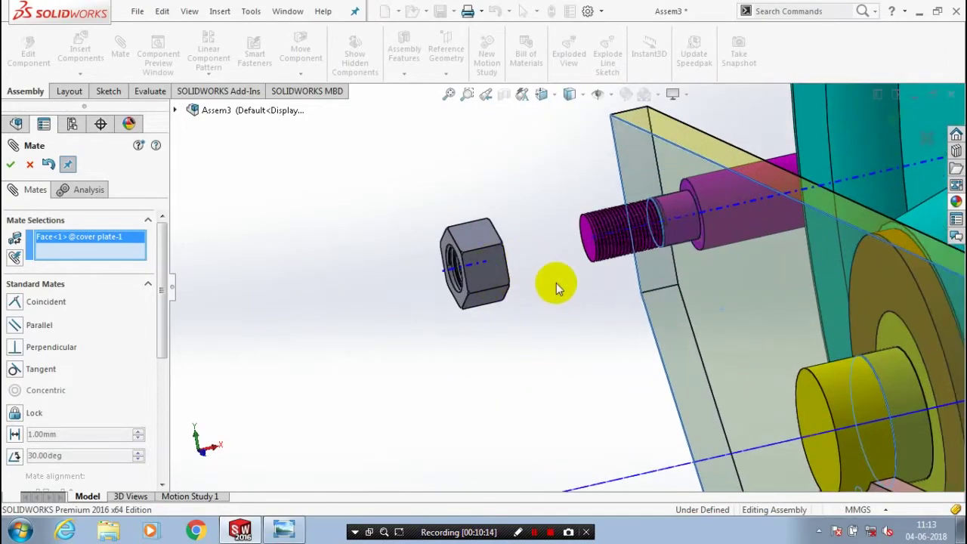
middle_click_drag(557, 285, 414, 299)
scroll(535, 305, "up", 5)
scroll(415, 249, "down", 8)
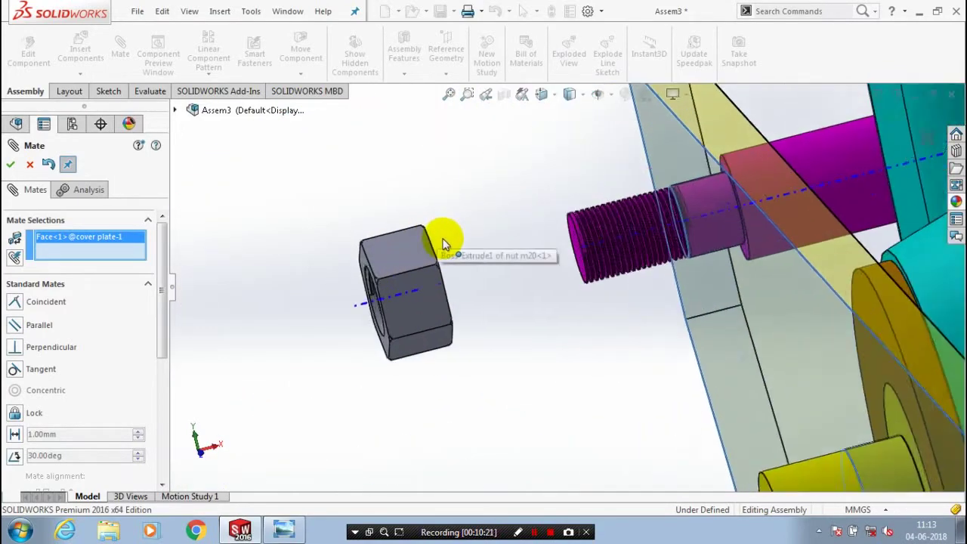
mouse_move(486, 300)
middle_mouse_down()
mouse_move(518, 312)
mouse_move(494, 285)
middle_mouse_up()
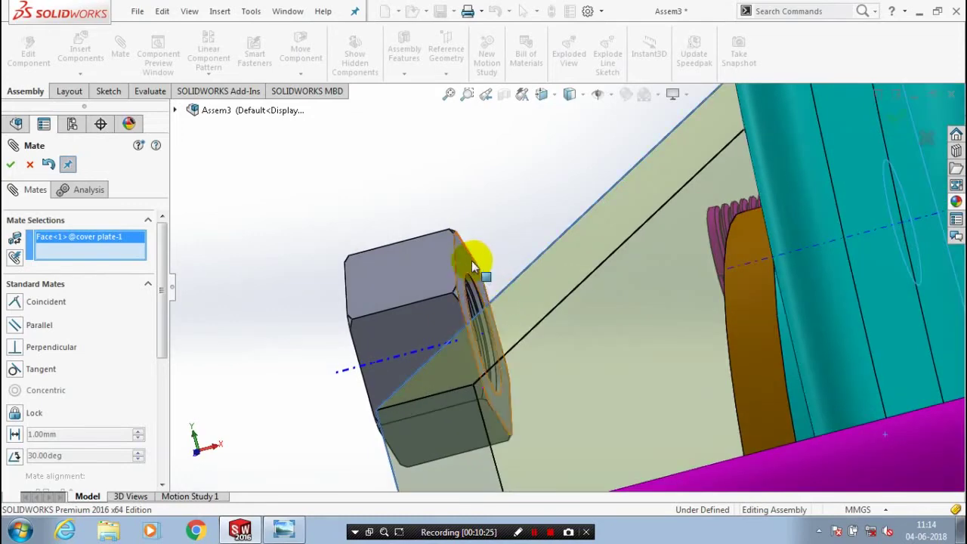
left_click(470, 261)
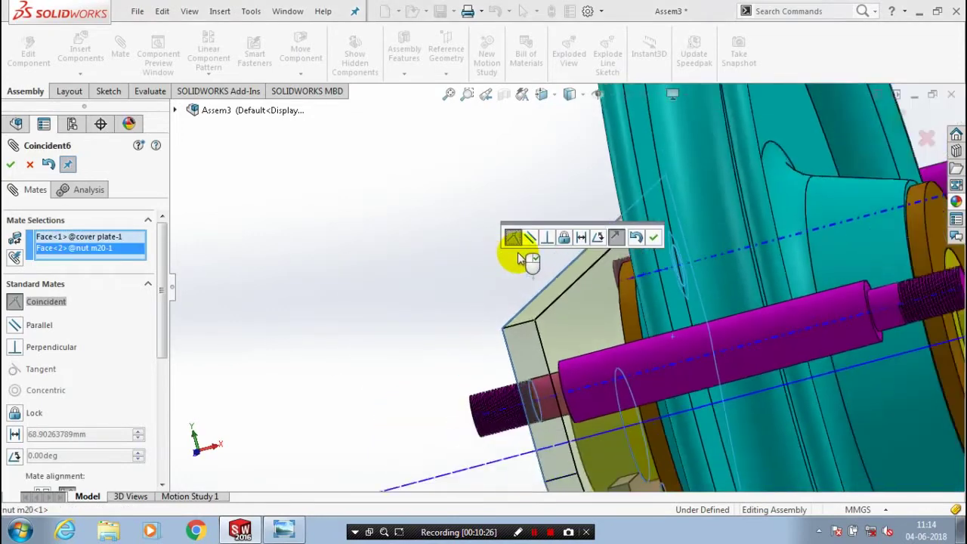
left_click(652, 239)
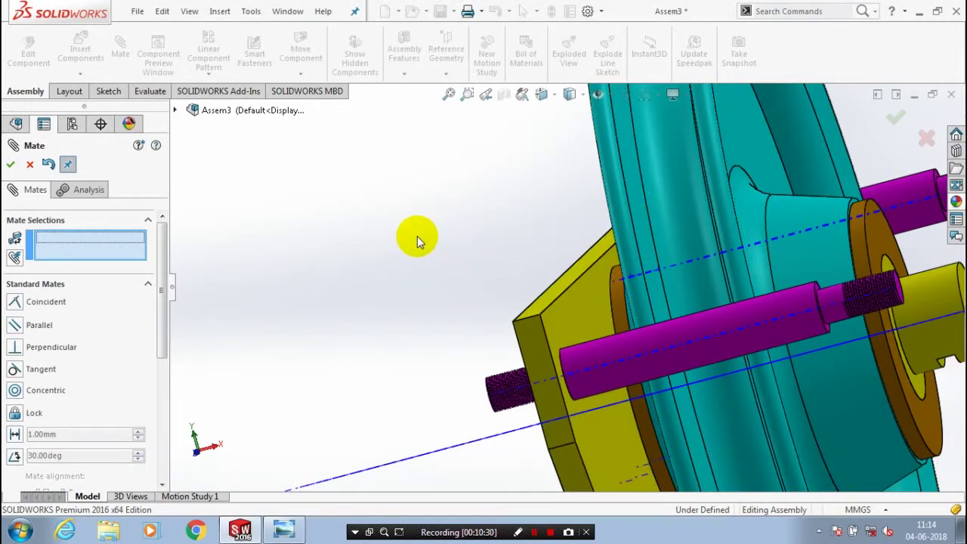
key("f")
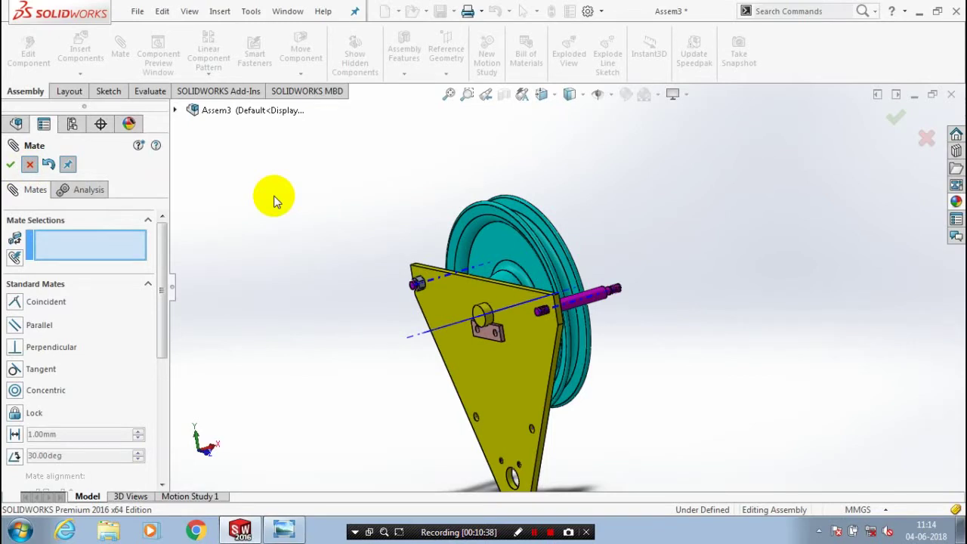
key("Escape")
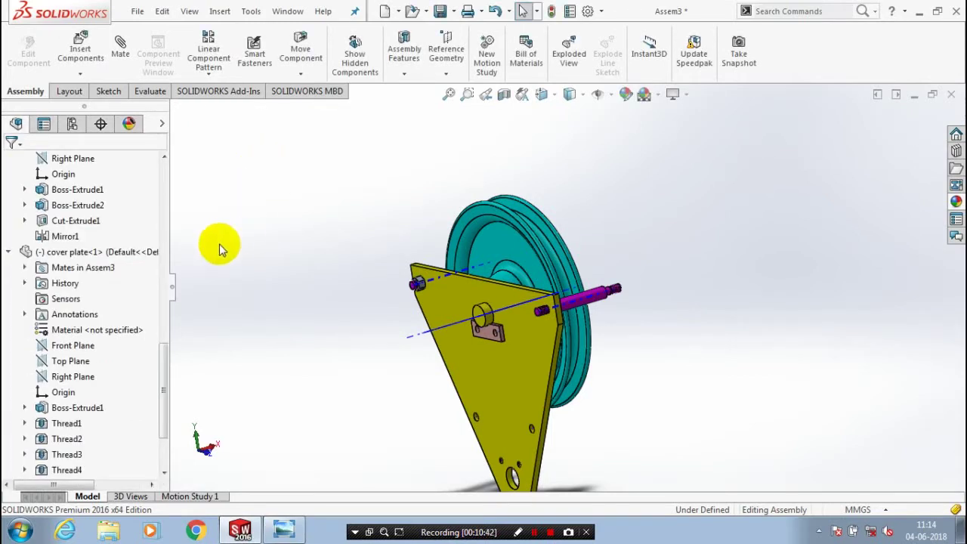
Mirror the M20 nut about the cover plate's Right Plane onto the distance bolt in the opposite upper corner
left_click(72, 375)
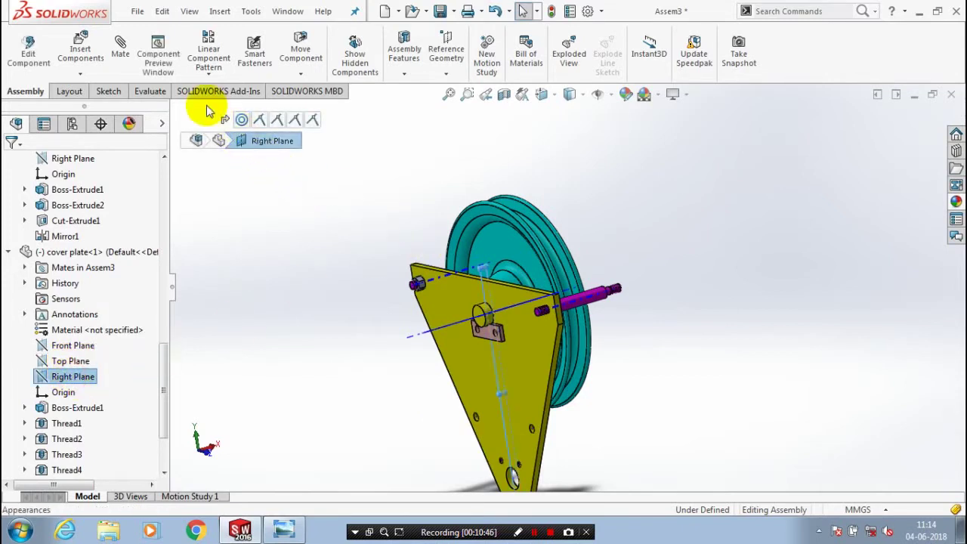
left_click(208, 73)
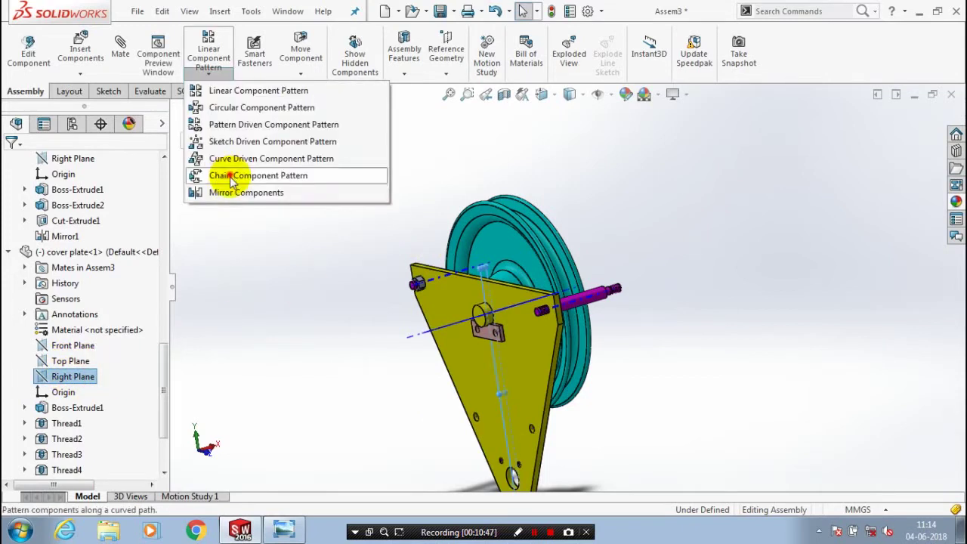
left_click(227, 190)
scroll(442, 282, "down", 8)
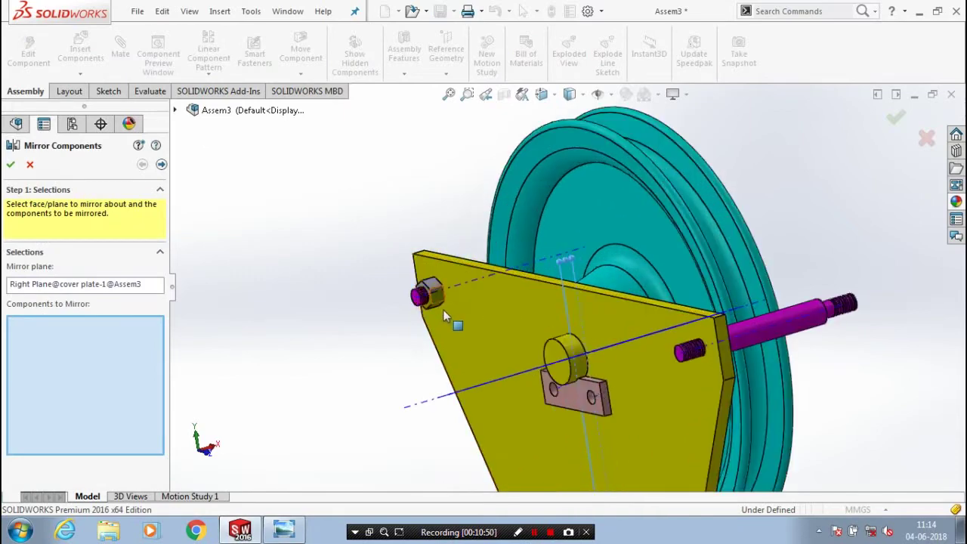
left_click(550, 282)
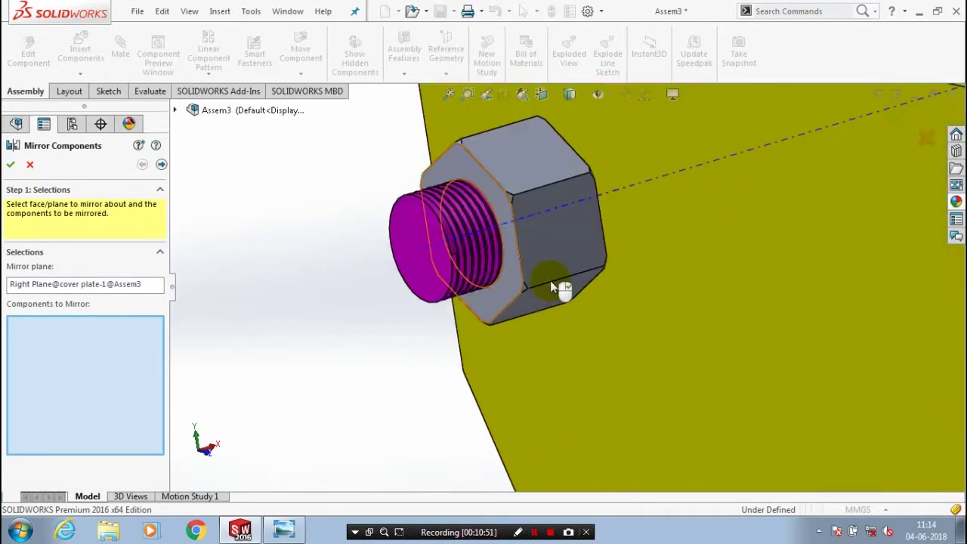
scroll(550, 283, "up", 8)
left_click(6, 168)
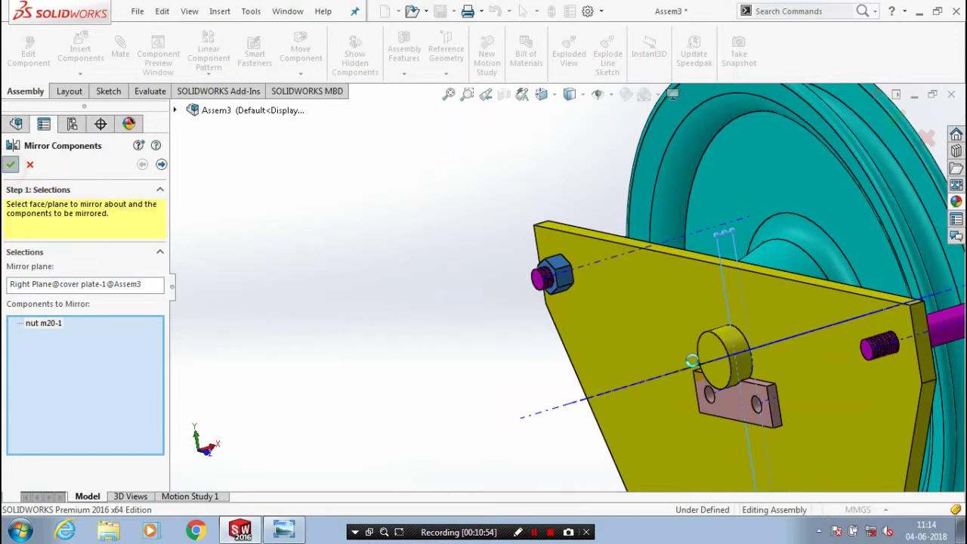
Insert another distance bolt part and place it in free space beside the cover plate's lower half
scroll(692, 361, "up", 4)
scroll(857, 380, "up", 3)
scroll(812, 400, "down", 1)
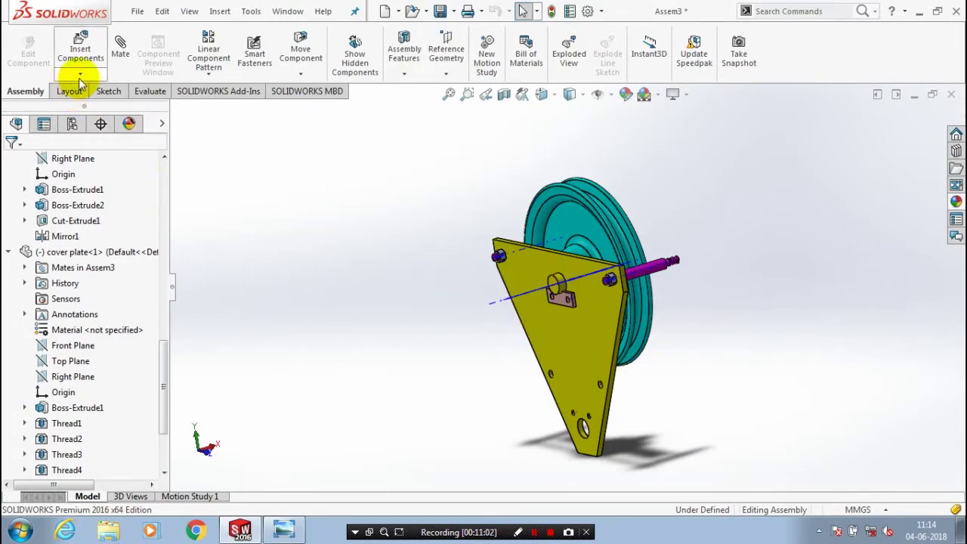
left_click(80, 57)
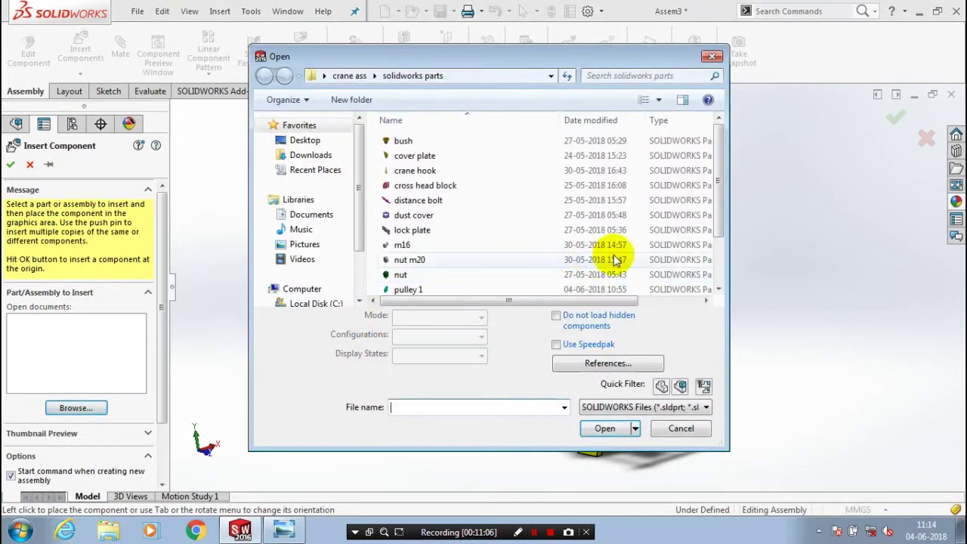
left_click(676, 204)
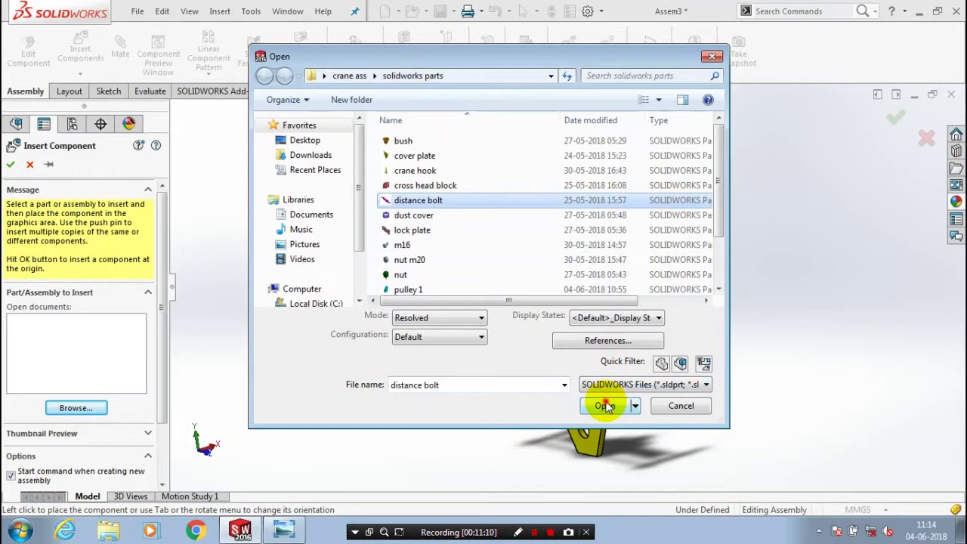
left_click(604, 406)
left_click(267, 209)
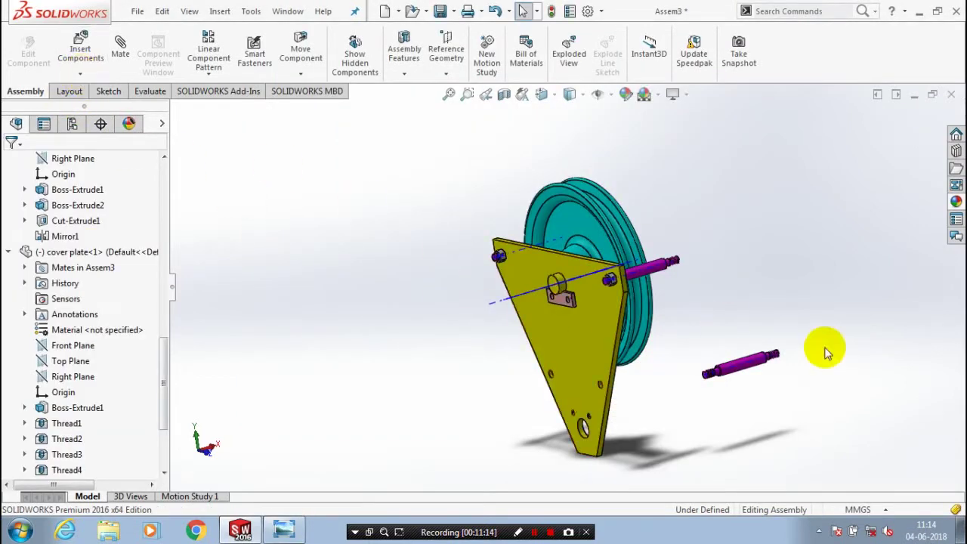
Apply a coincident mate between the new distance bolt's axis and the cover plate's lower bolt hole axis on the original bolt's side
left_click(111, 47)
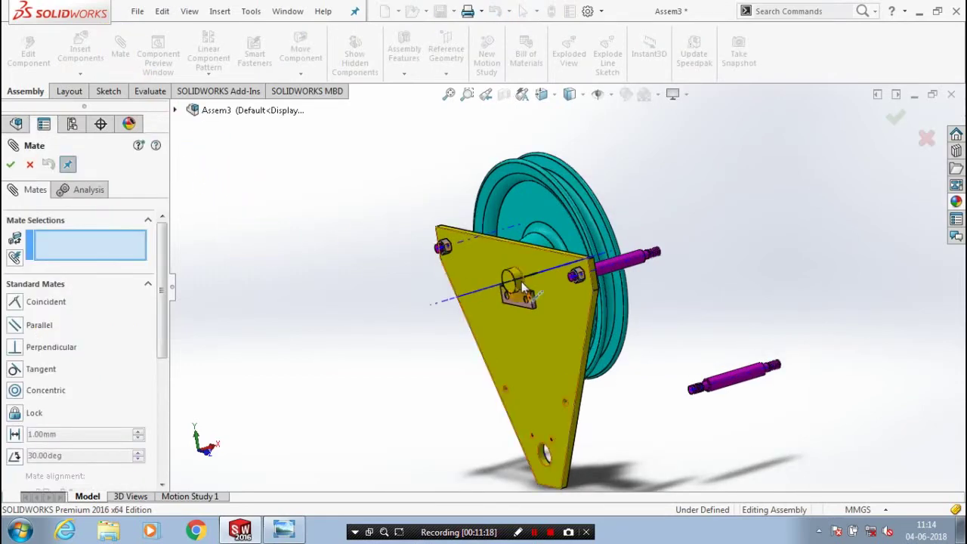
left_click(732, 387)
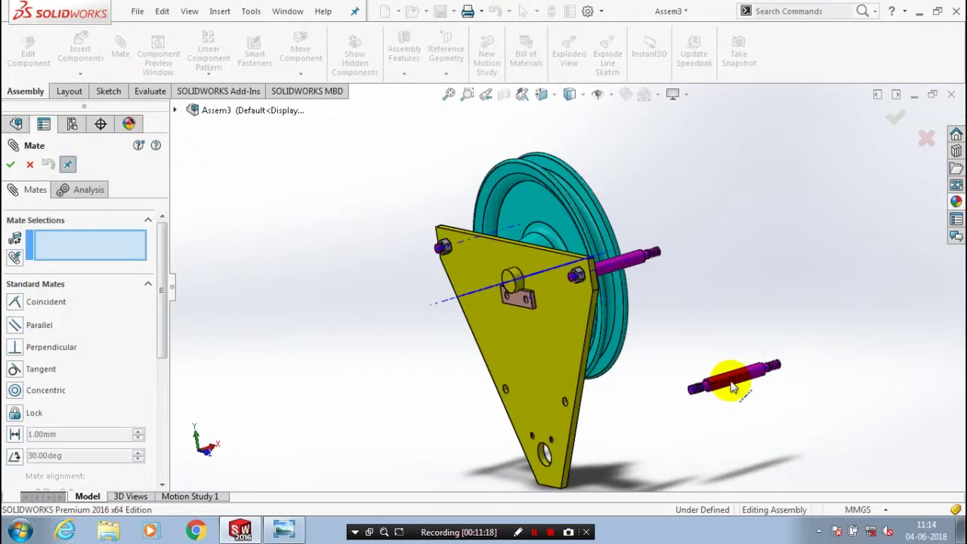
scroll(731, 383, "down", 2)
scroll(490, 402, "down", 3)
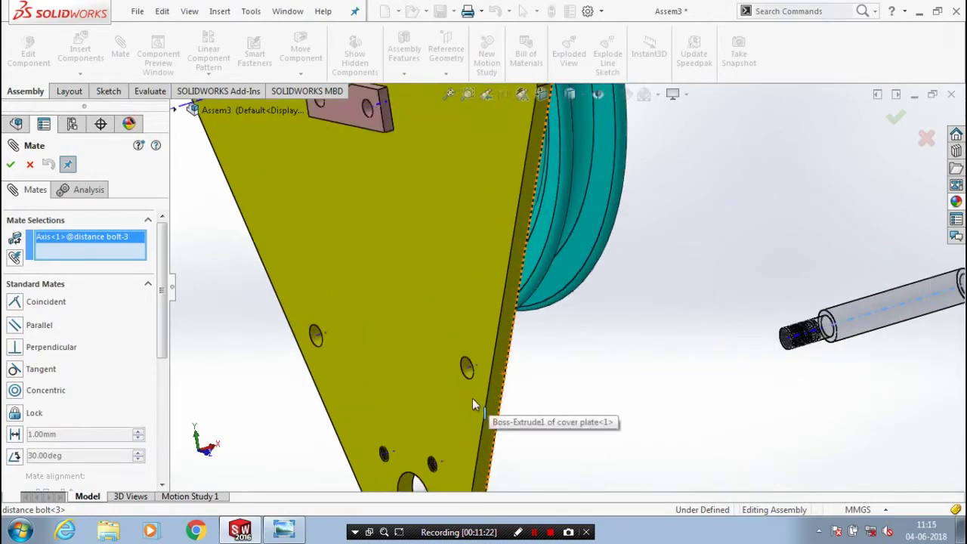
scroll(475, 389, "down", 2)
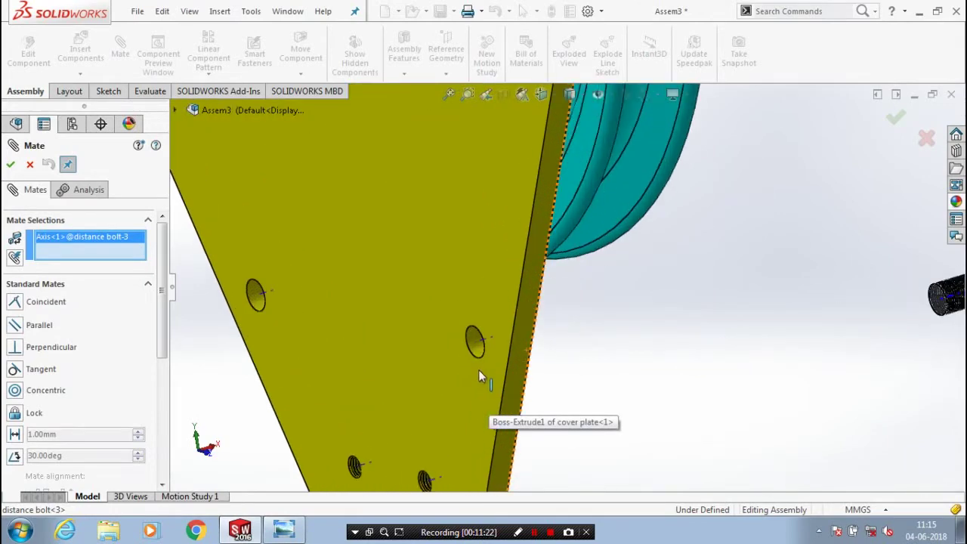
scroll(477, 342, "down", 1)
scroll(494, 337, "down", 2)
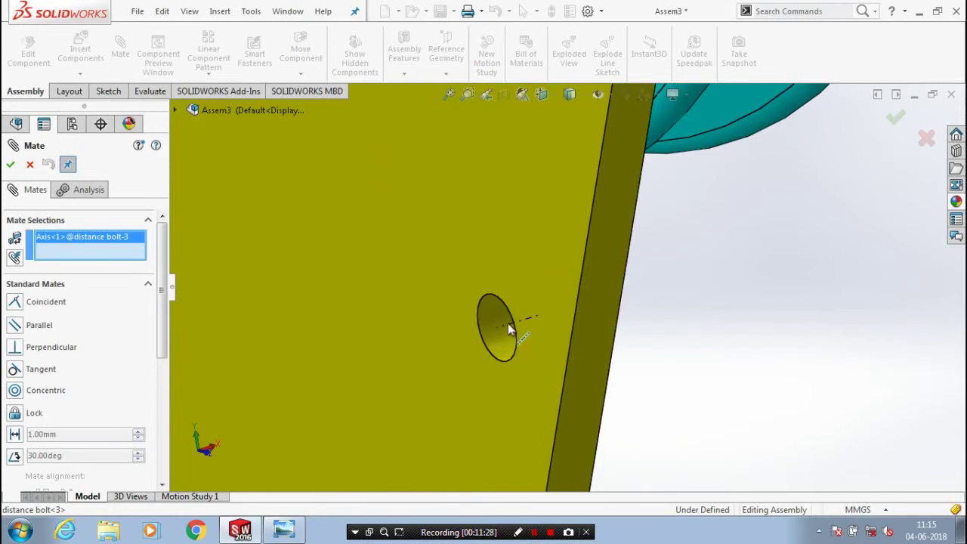
left_click(511, 328)
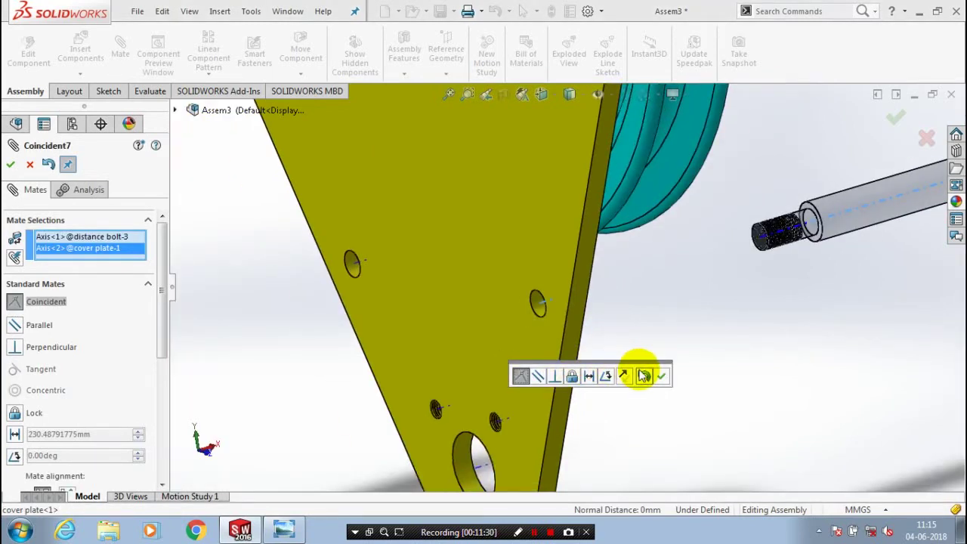
left_click(661, 375)
Mate the lower distance bolt's shoulder face coincident with the cover plate's pulley-side face and finish mating
scroll(751, 296, "up", 2)
scroll(718, 254, "down", 5)
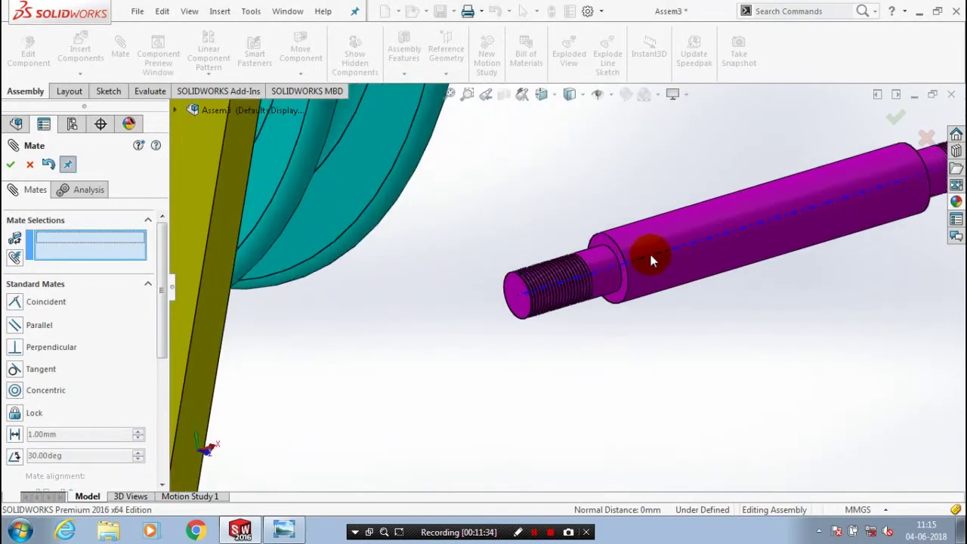
left_click(596, 269)
scroll(598, 274, "up", 2)
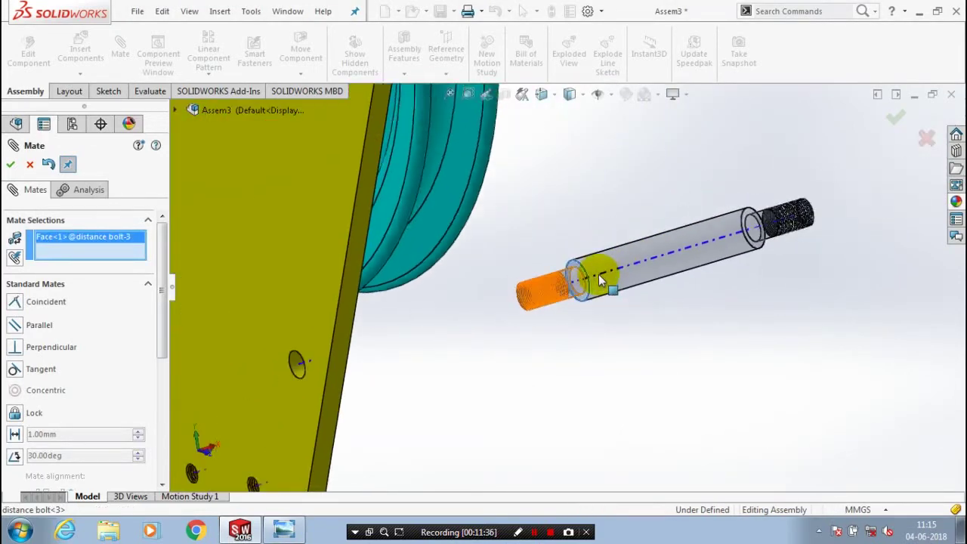
scroll(581, 302, "up", 3)
middle_click_drag(539, 362, 495, 351)
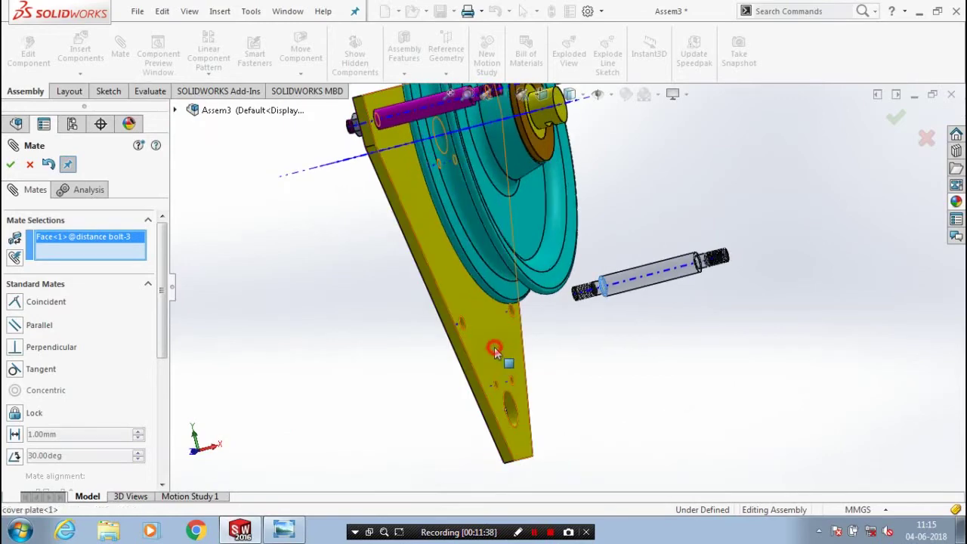
left_click(495, 351)
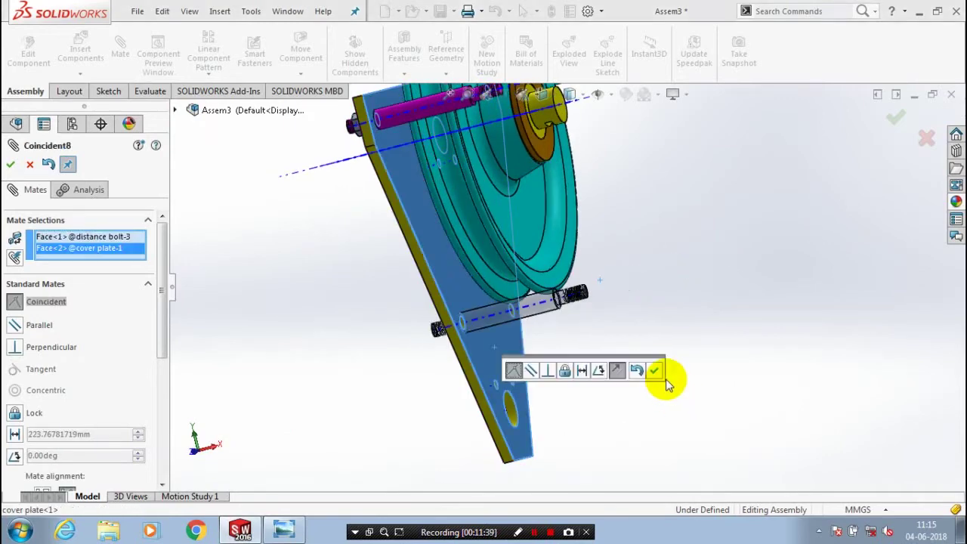
left_click(652, 371)
middle_click_drag(314, 400, 376, 381)
left_click(30, 167)
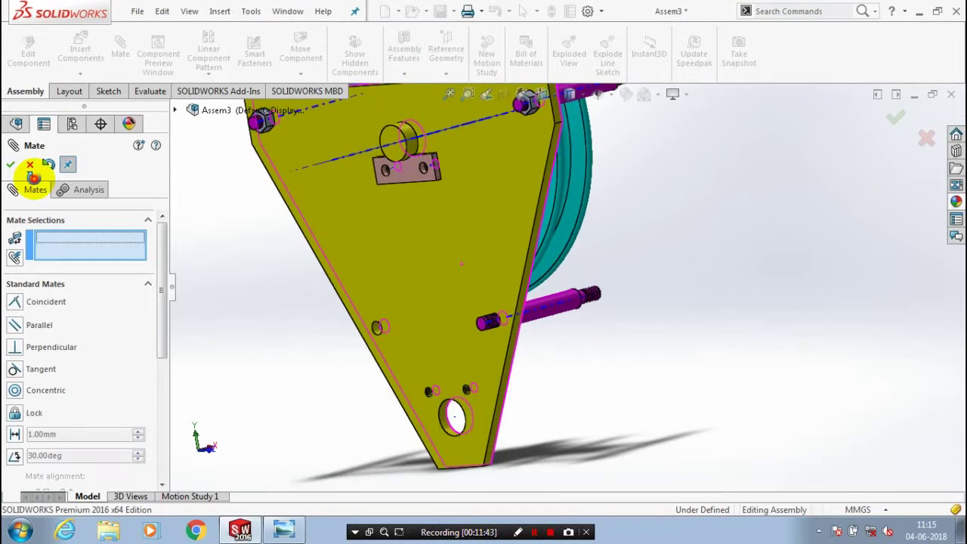
key("z")
left_click(30, 165)
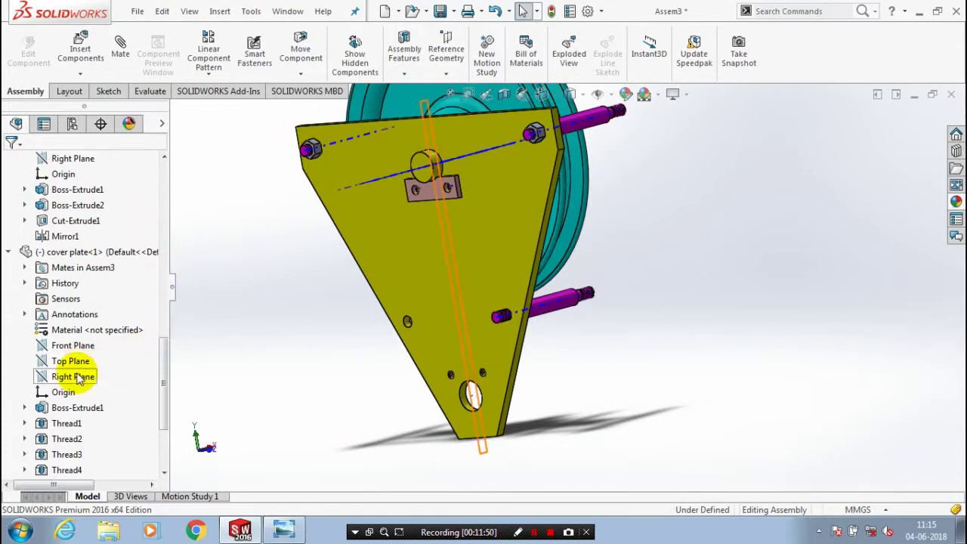
Mirror the lower distance bolt about the cover plate's Right Plane to fill the opposite lower bolt hole
left_click(80, 378)
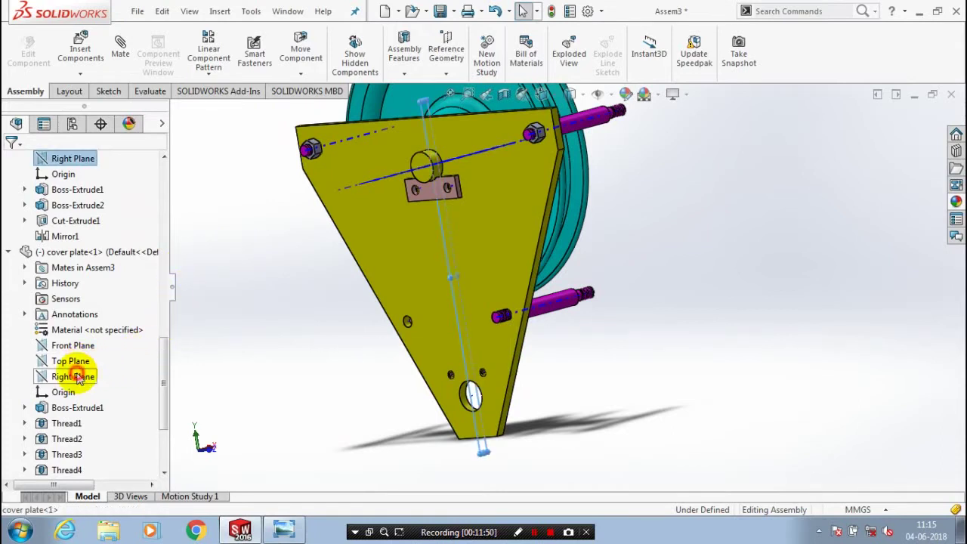
left_click(208, 72)
left_click(226, 193)
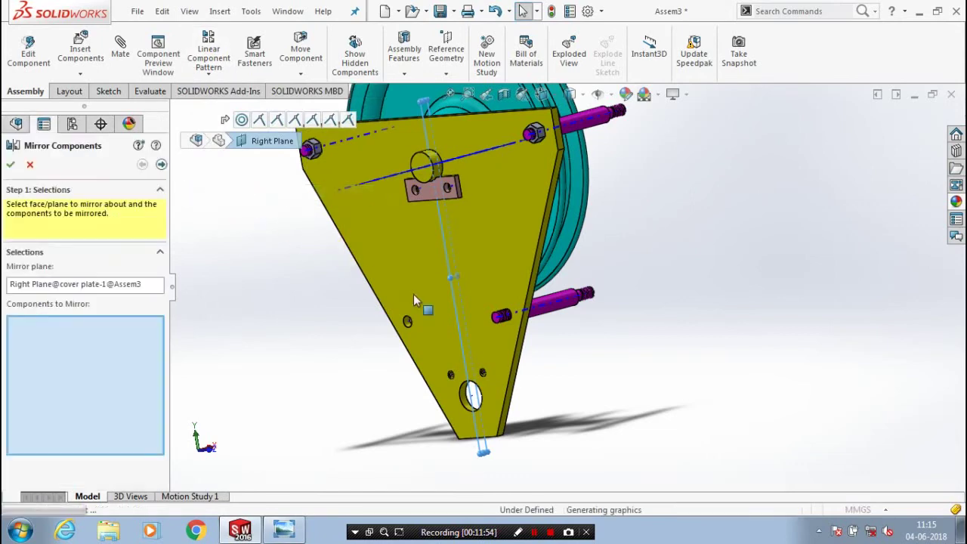
left_click(536, 331)
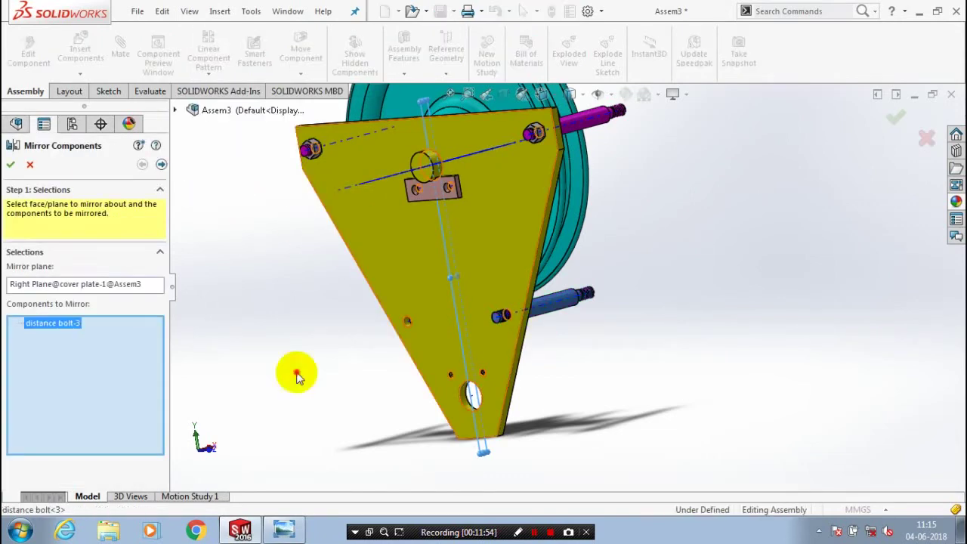
left_click(9, 164)
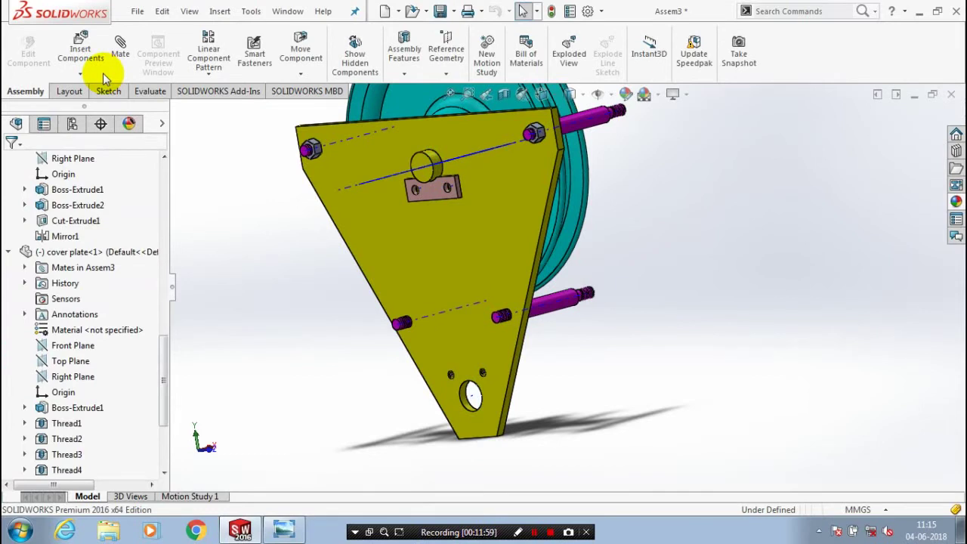
Insert another nut m20 part and place it in free space beside the cover plate's lower half
left_click(81, 73)
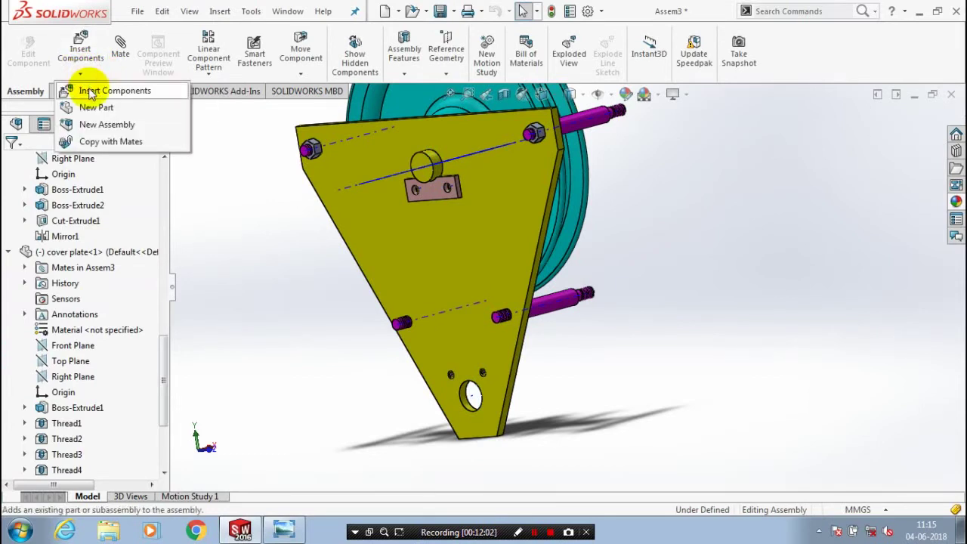
left_click(89, 90)
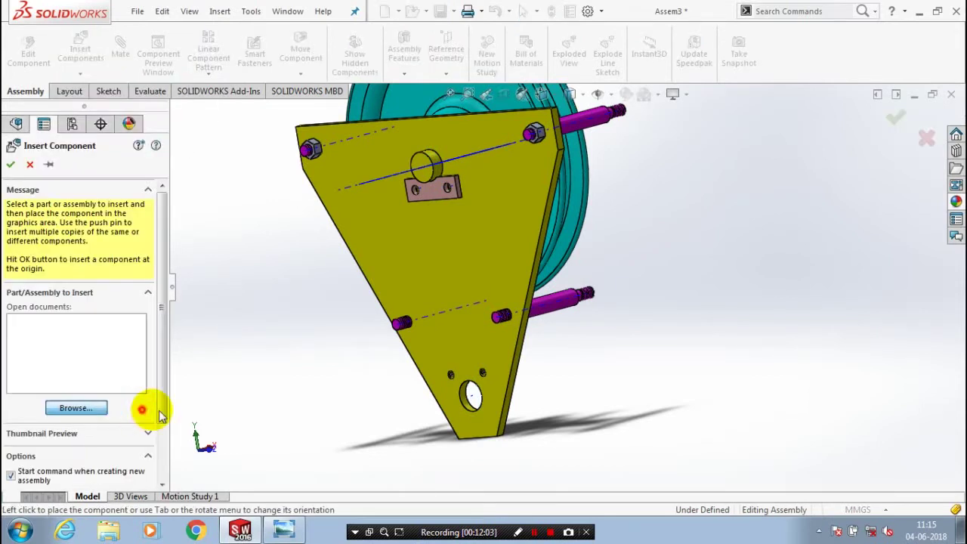
left_click(448, 260)
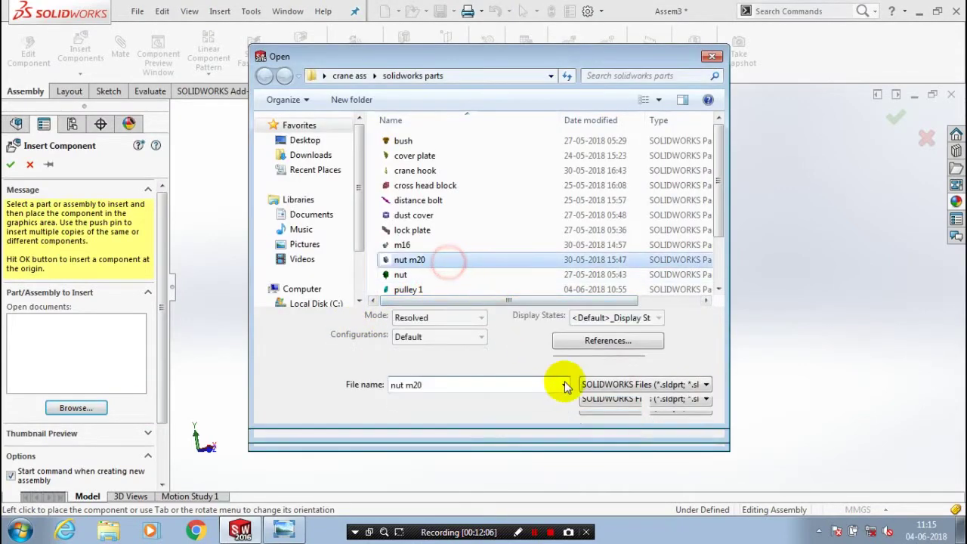
left_click(632, 406)
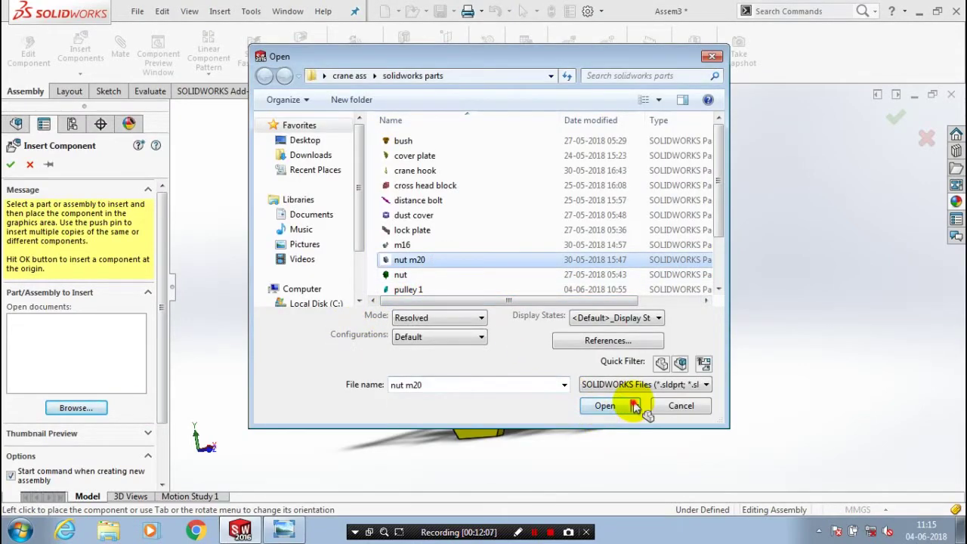
left_click(615, 375)
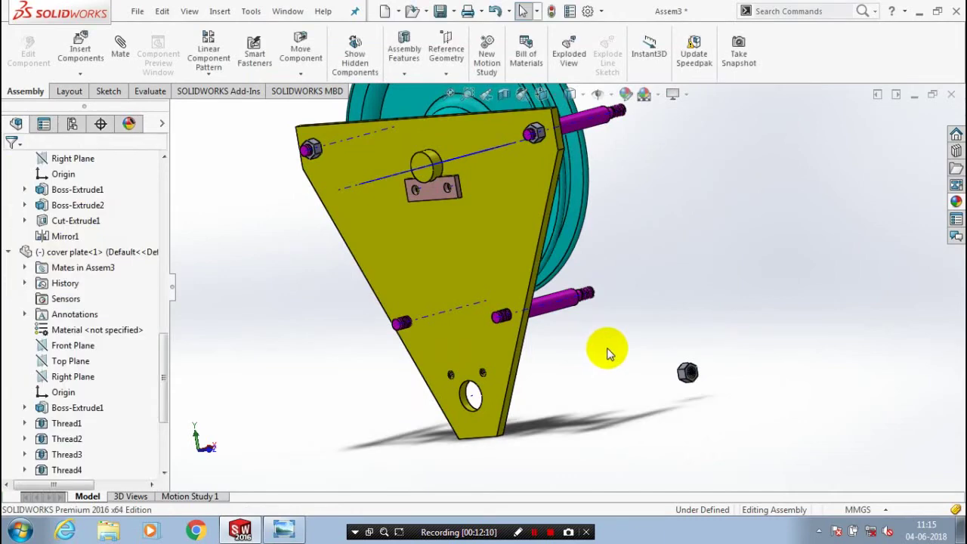
Apply a coincident mate between the lower distance bolt's axis and the new M20 nut's axis
scroll(611, 353, "down", 2)
left_click(121, 44)
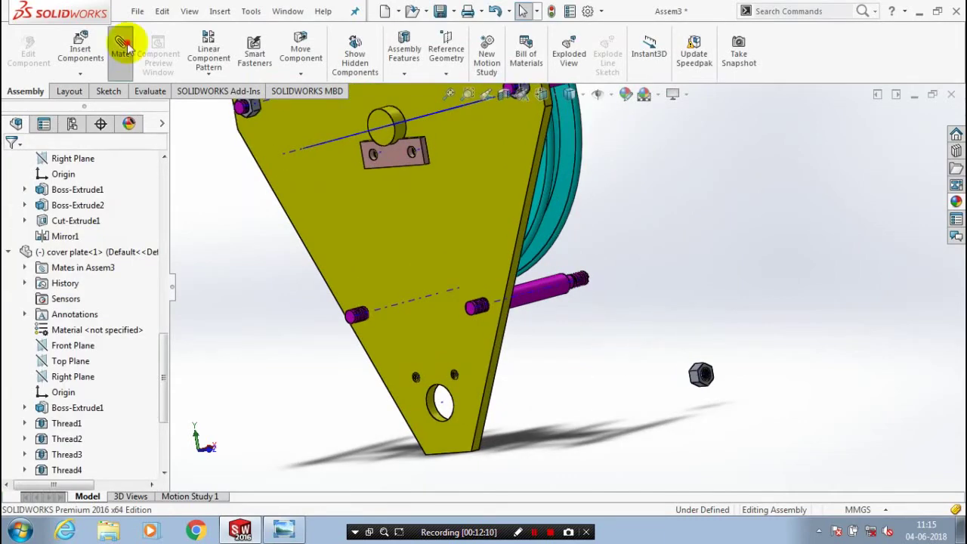
scroll(531, 312, "down", 3)
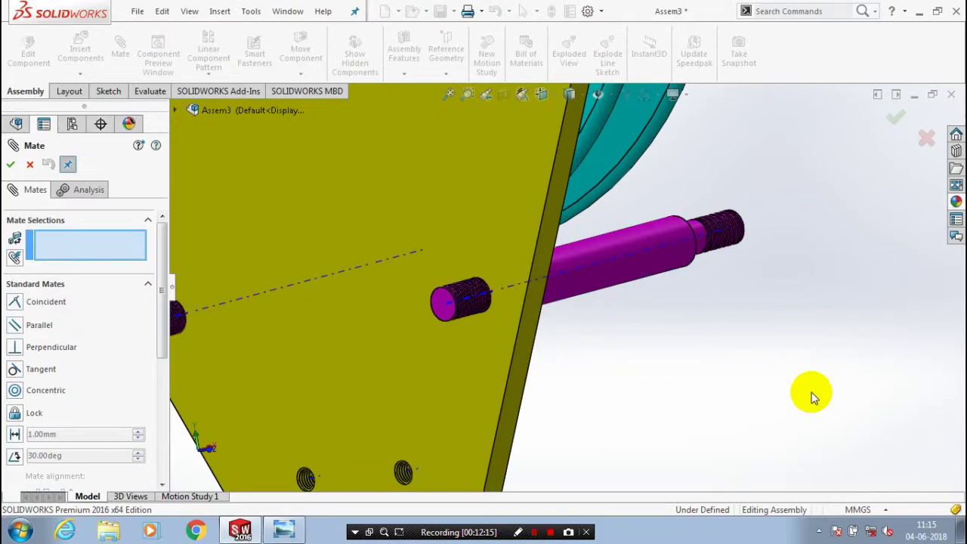
scroll(813, 398, "up", 3)
left_click(772, 389)
scroll(780, 345, "down", 5)
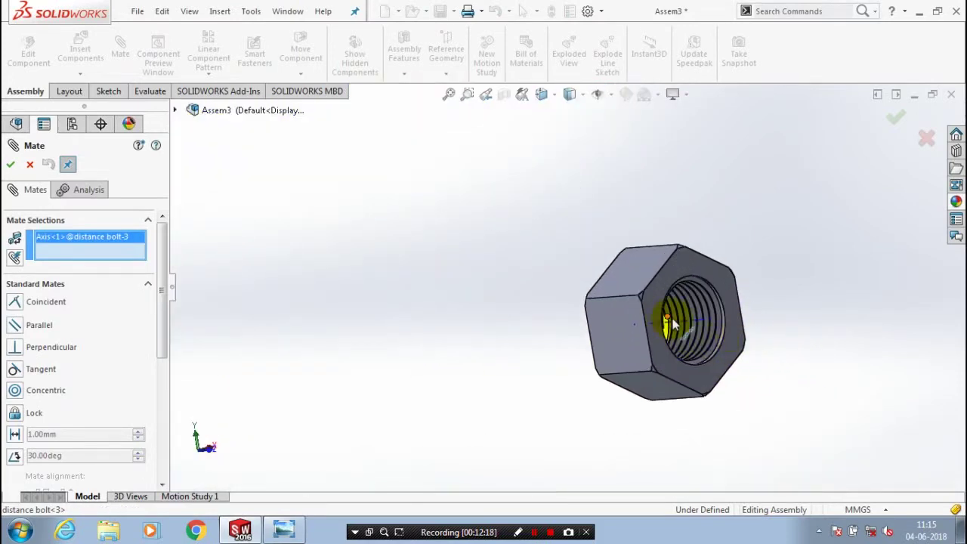
left_click(674, 324)
scroll(733, 328, "up", 5)
left_click(697, 338)
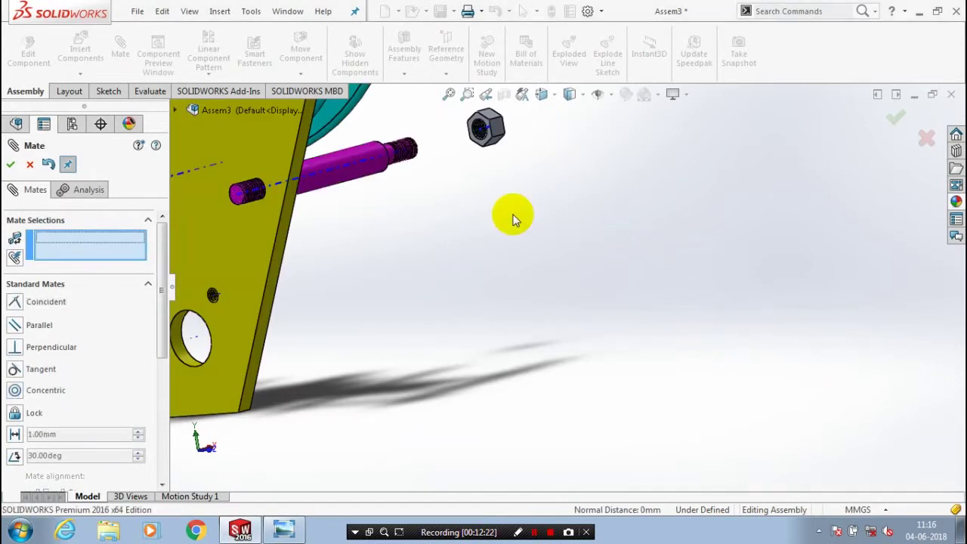
Mate the M20 nut's end face coincident with the cover plate's outer face and finish mating
scroll(516, 209, "up", 3)
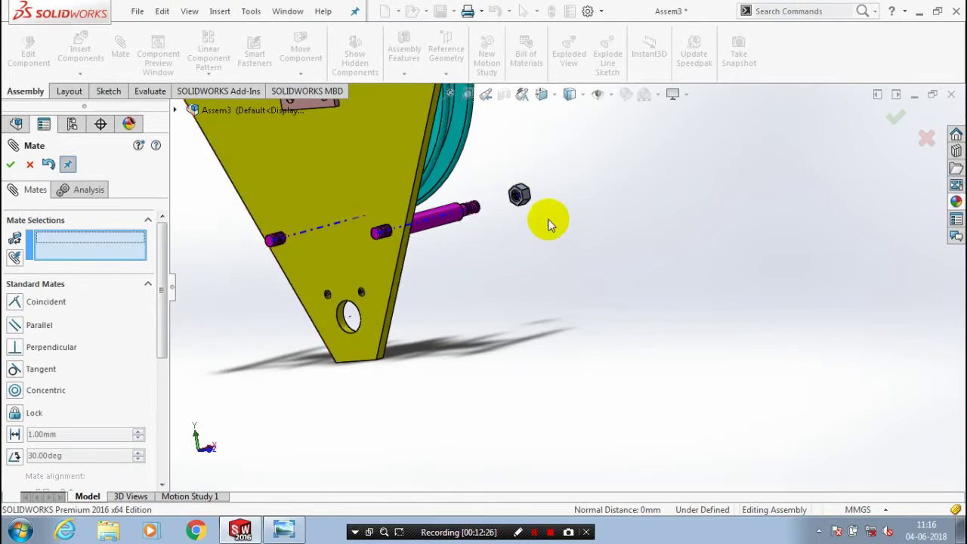
scroll(548, 187, "down", 2)
middle_click_drag(548, 187, 624, 245)
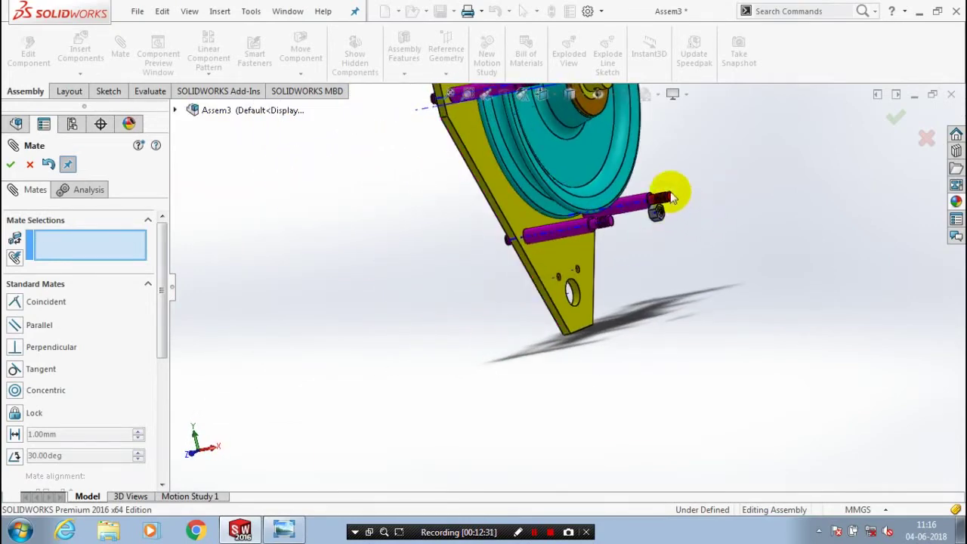
scroll(614, 237, "down", 3)
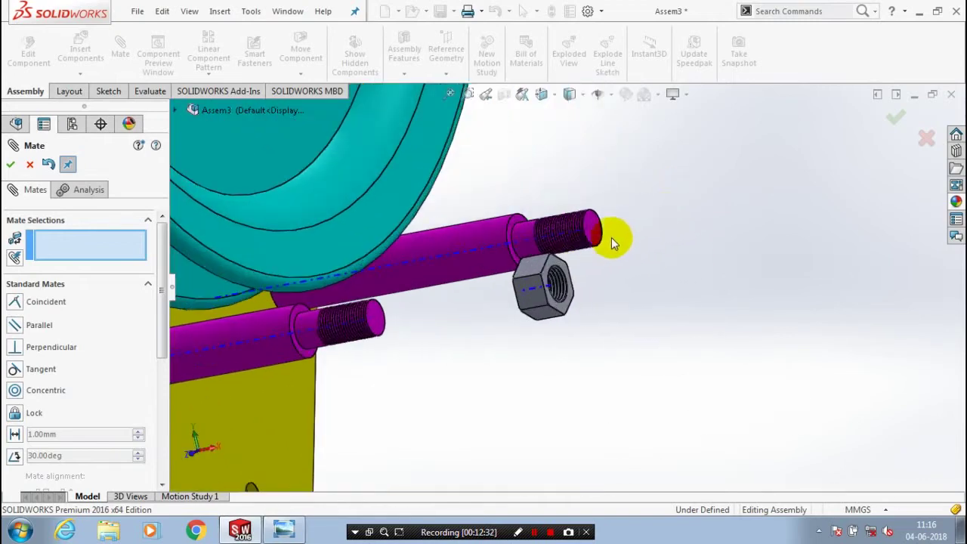
left_click(432, 357)
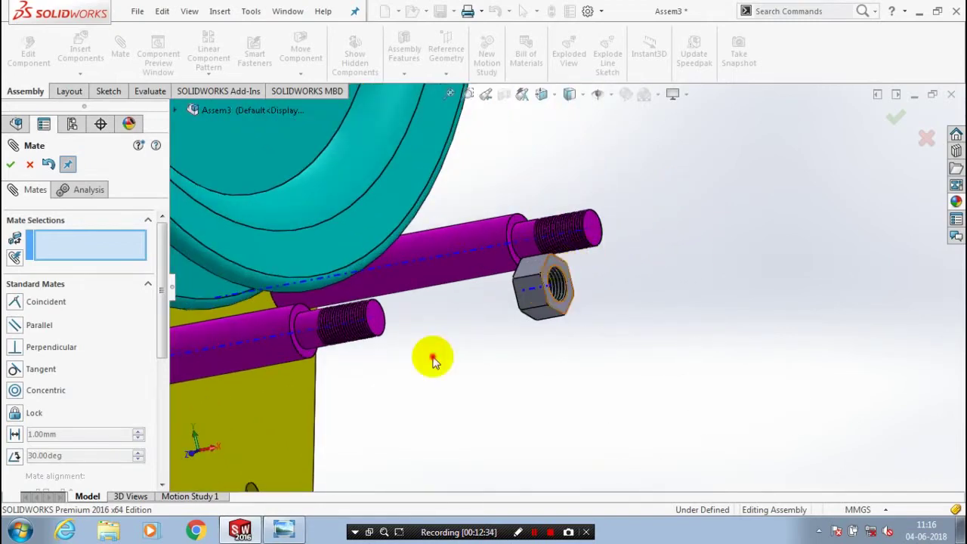
scroll(433, 357, "up", 5)
middle_click_drag(433, 357, 523, 341)
left_click(494, 319)
left_click(653, 349)
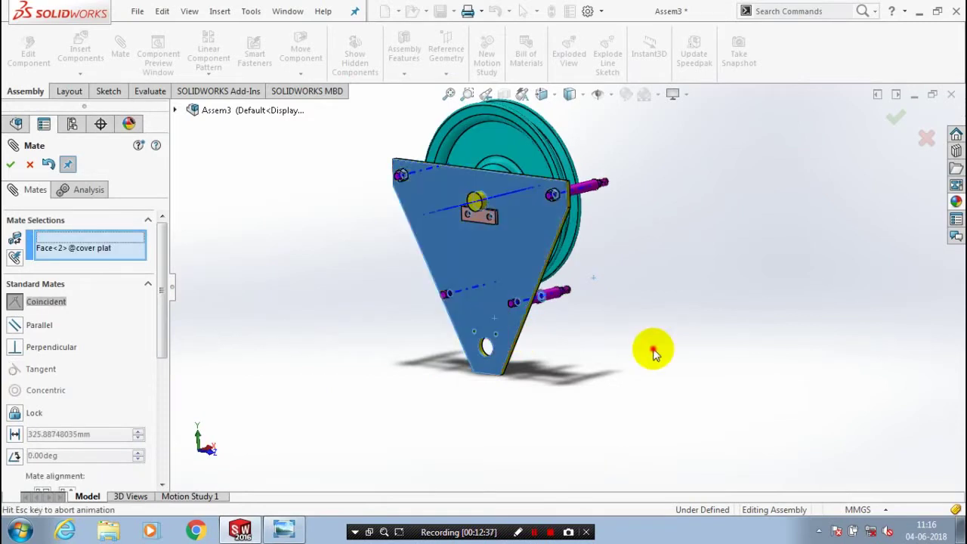
left_click(650, 343)
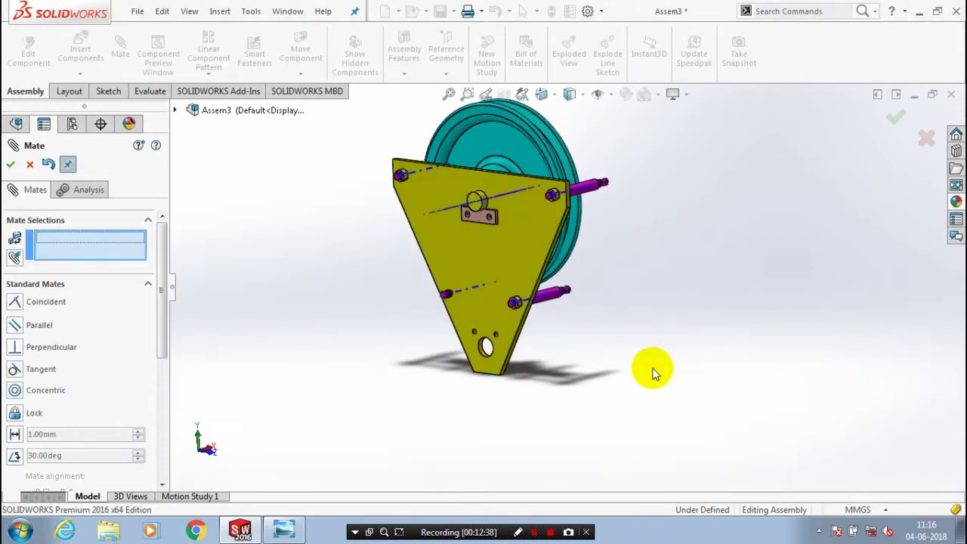
scroll(355, 298, "down", 2)
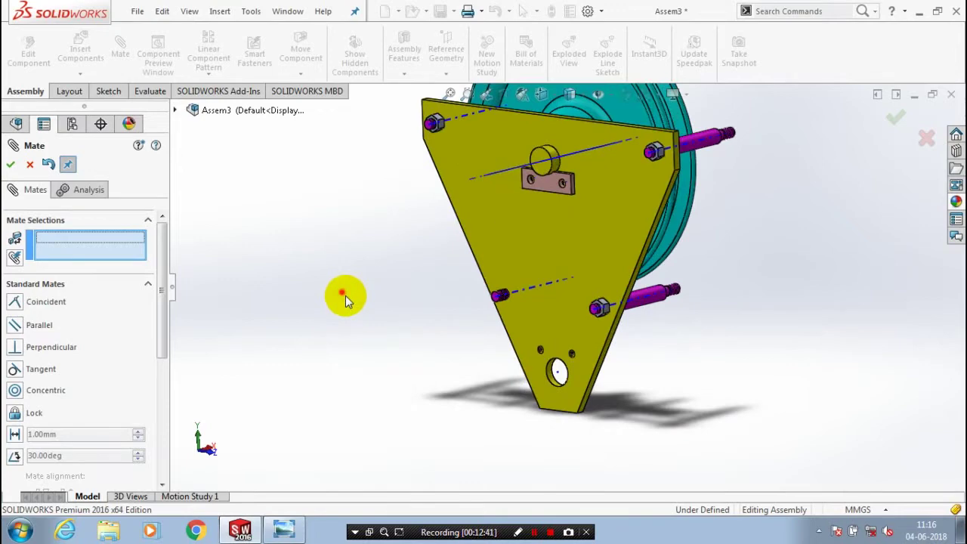
key("Escape")
Mirror the lower M20 nut about the cover plate's Right Plane onto the opposite lower distance bolt
scroll(351, 299, "up", 3)
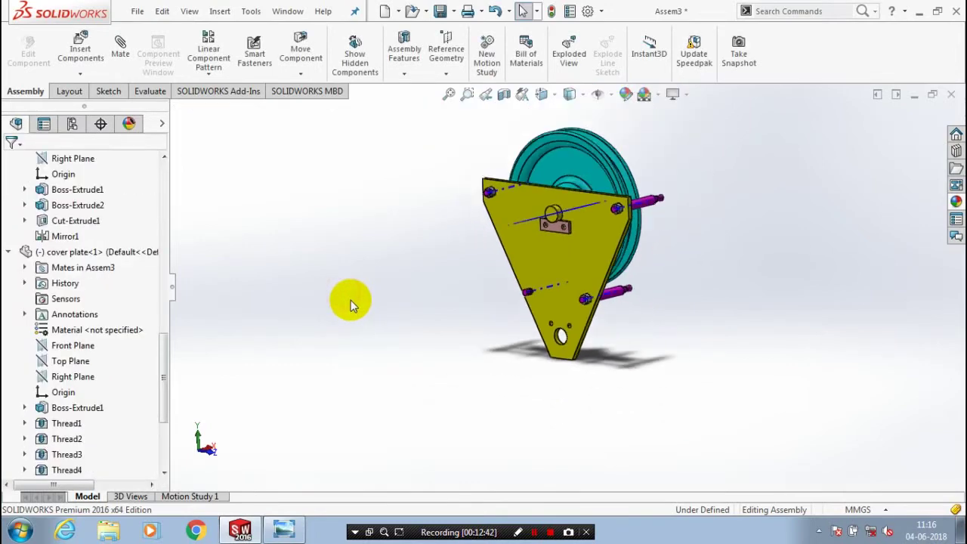
scroll(332, 226, "down", 1)
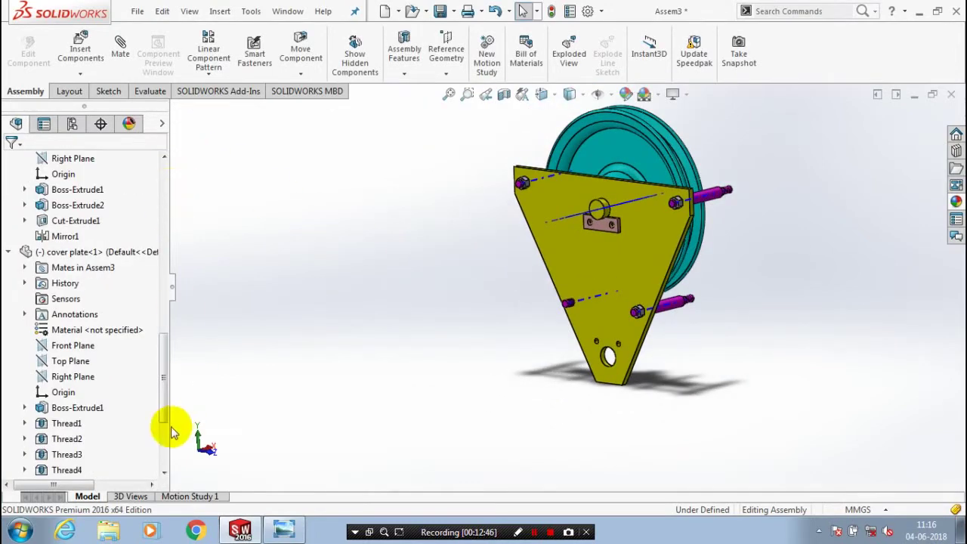
left_click(79, 377)
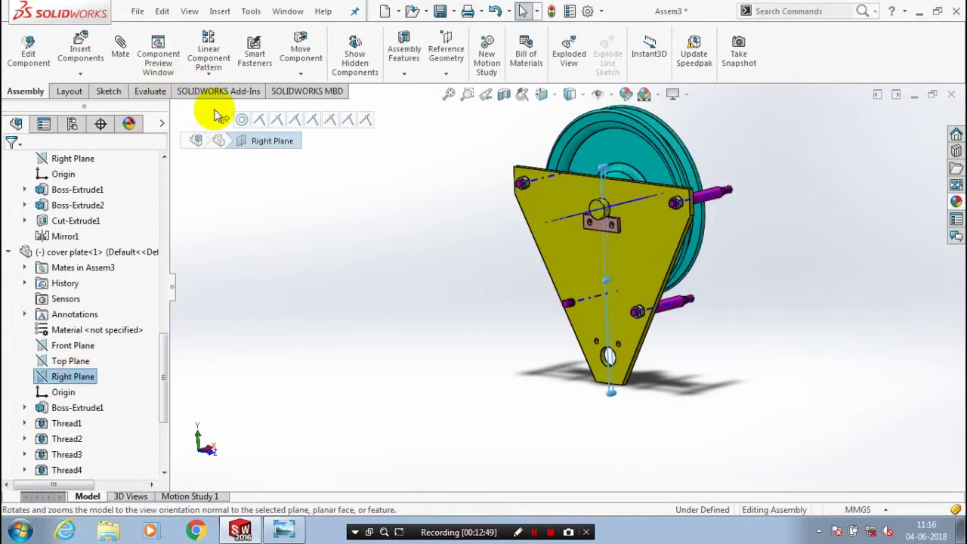
left_click(208, 73)
left_click(219, 191)
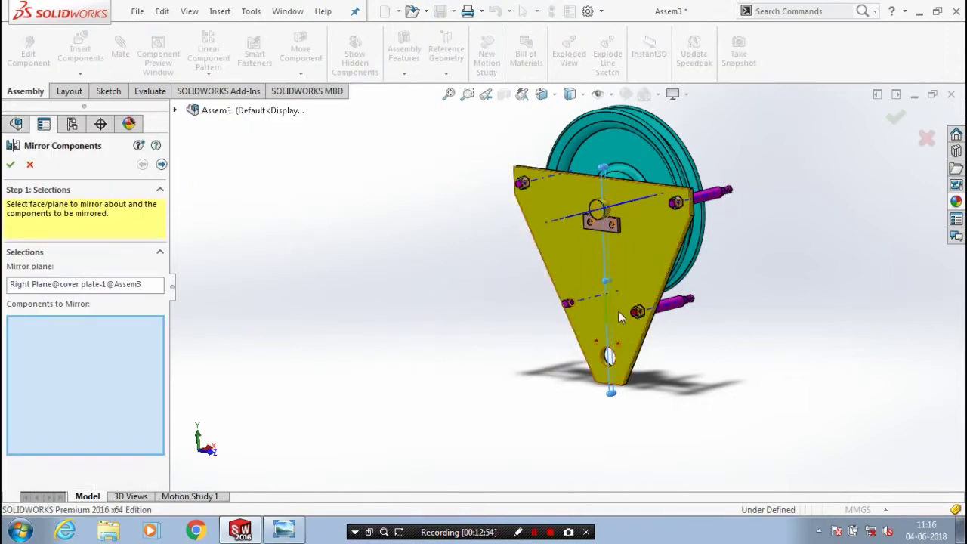
scroll(617, 311, "down", 5)
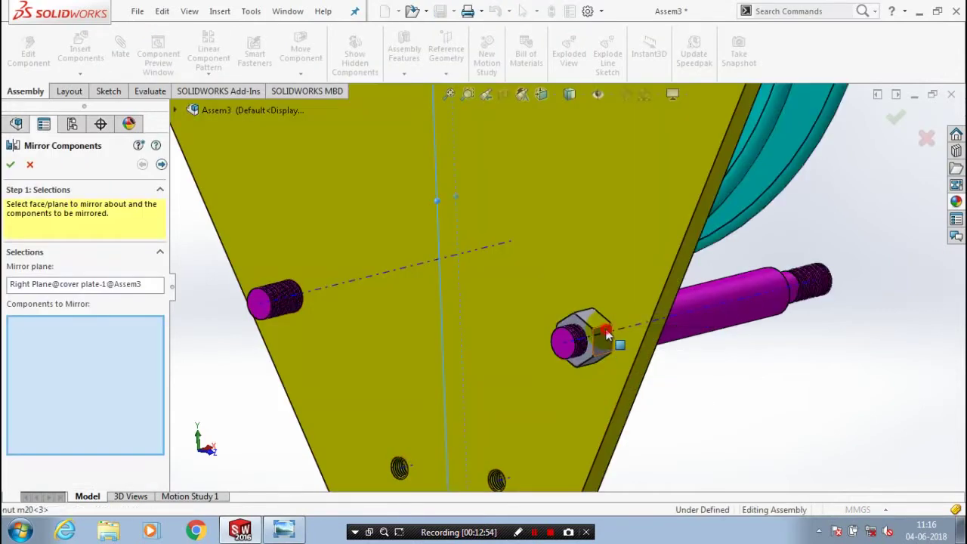
left_click(596, 332)
scroll(596, 332, "up", 8)
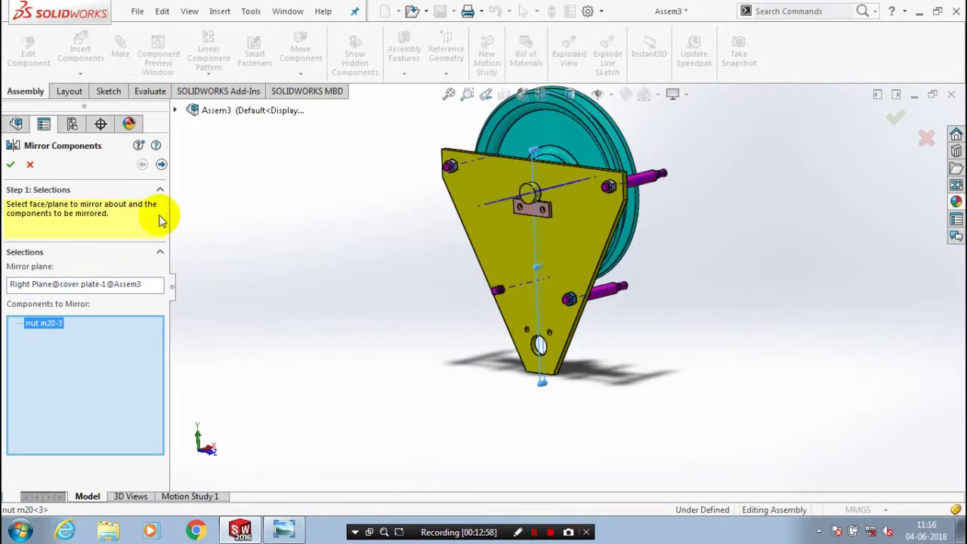
left_click(10, 166)
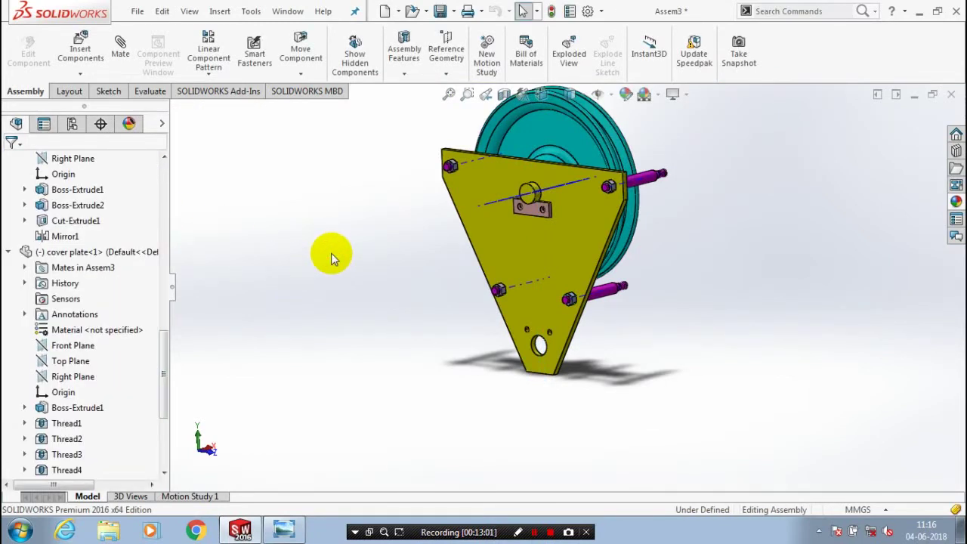
Insert the m16 bolt part and place it in free space beside the cover plate, above the lower distance bolt
scroll(425, 219, "up", 1)
scroll(424, 218, "down", 2)
scroll(425, 219, "up", 1)
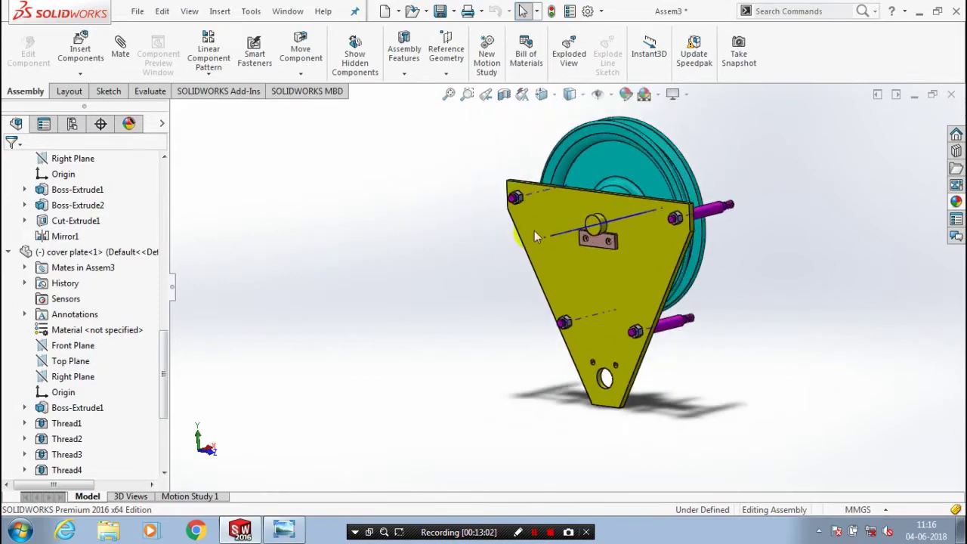
scroll(669, 227, "down", 2)
scroll(718, 356, "down", 2)
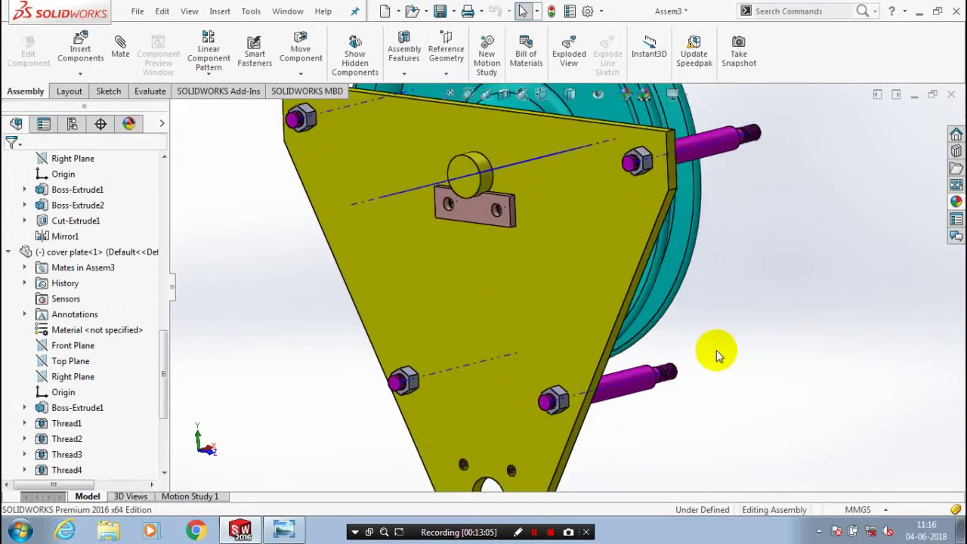
left_click(80, 74)
left_click(87, 89)
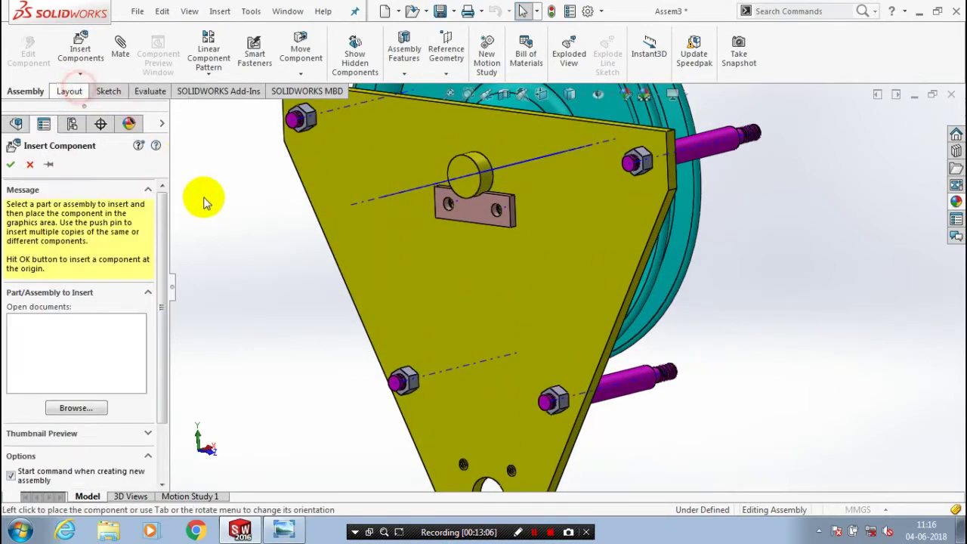
left_click(76, 408)
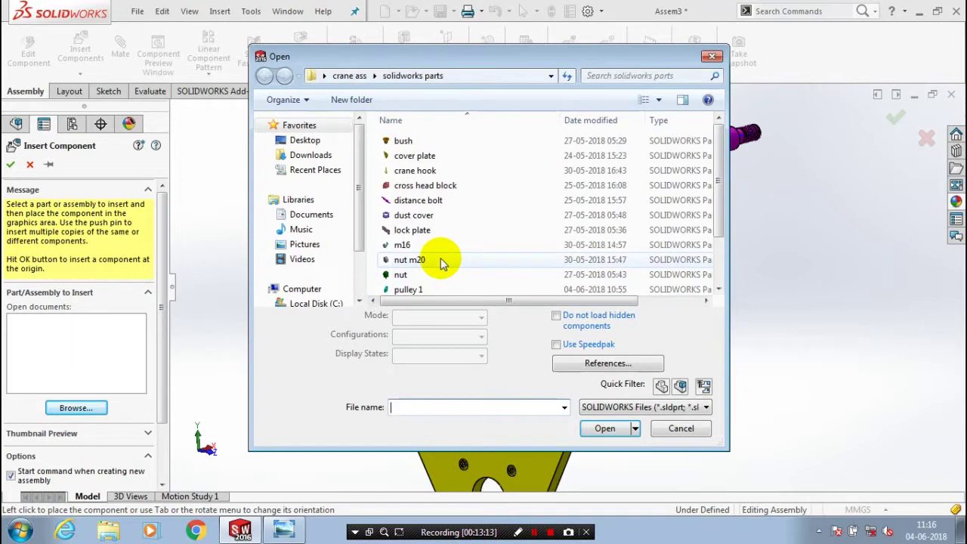
left_click(431, 245)
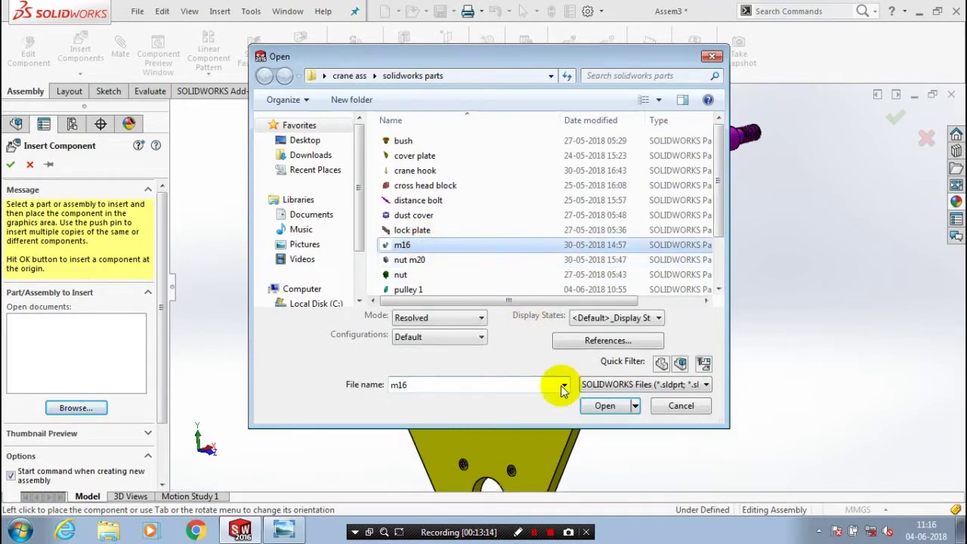
left_click(599, 408)
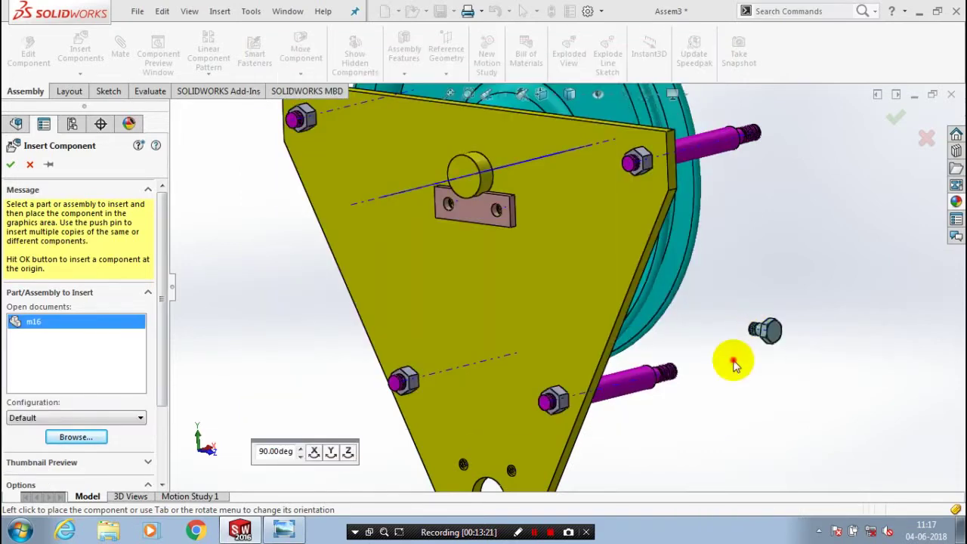
left_click(732, 360)
Apply a concentric mate between the m16 bolt's shank and the lock plate hole farther from the original distance bolts
scroll(733, 361, "up", 4)
scroll(733, 363, "down", 2)
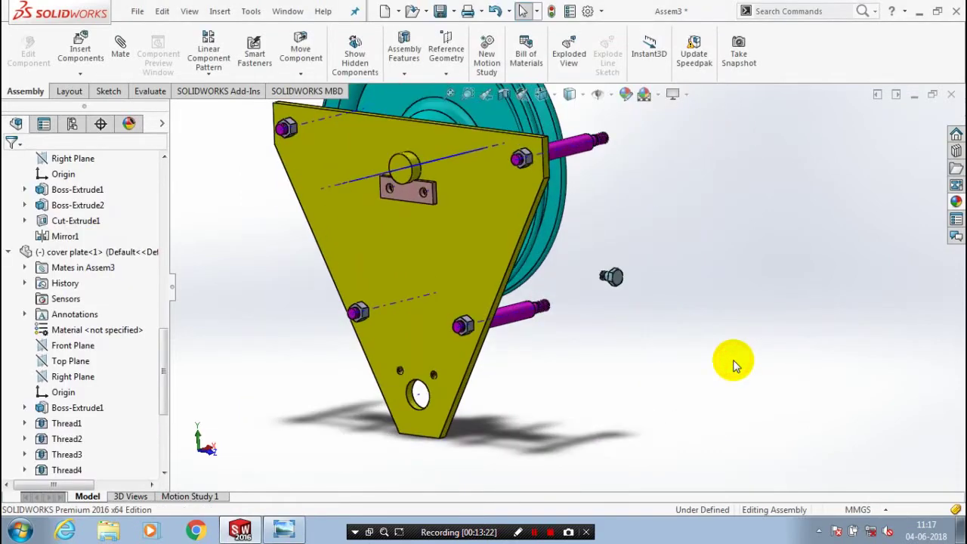
scroll(592, 317, "up", 2)
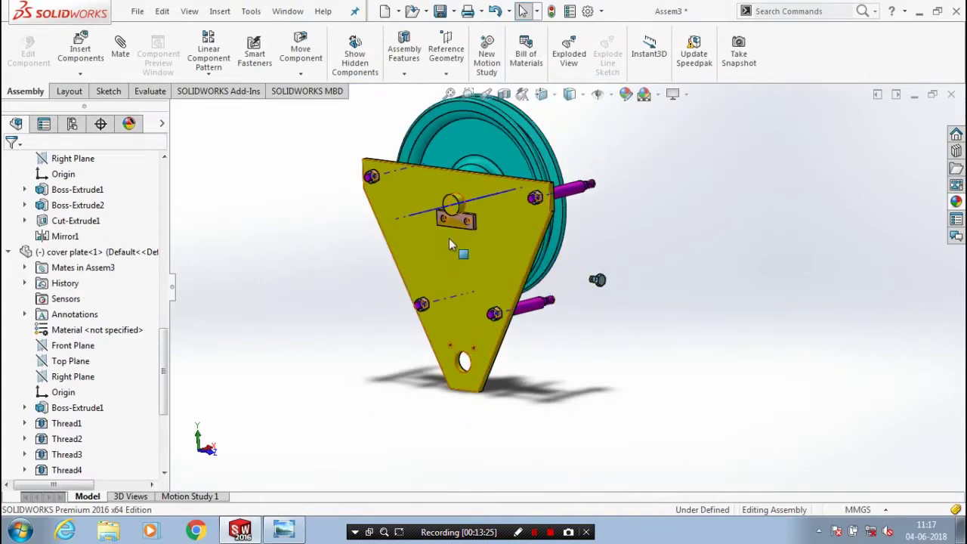
key("m")
scroll(464, 220, "down", 10)
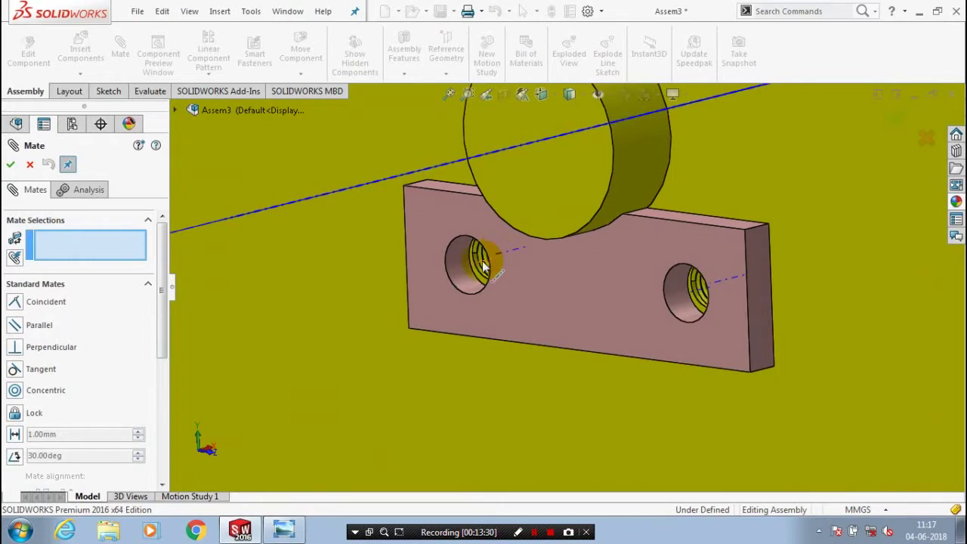
left_click(457, 270)
scroll(496, 286, "up", 10)
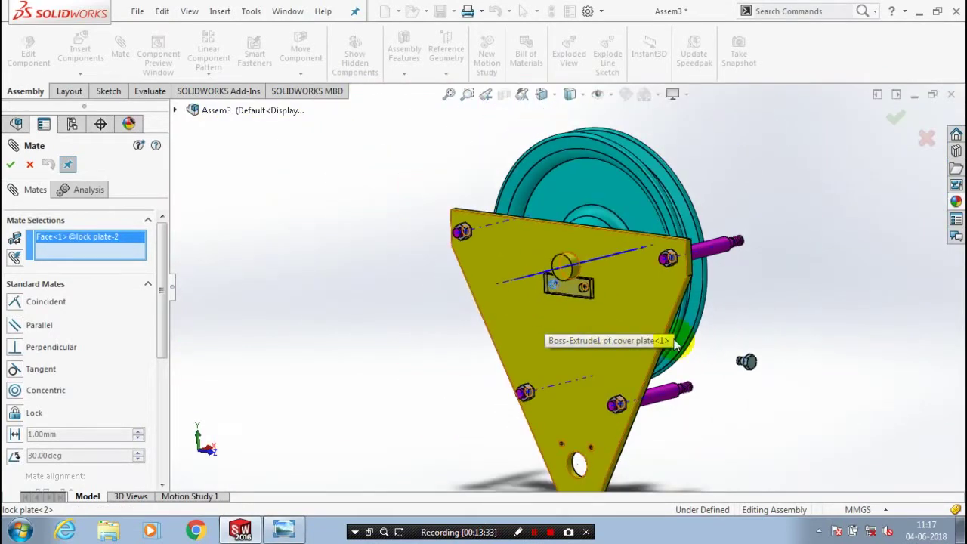
scroll(676, 343, "down", 5)
left_click(719, 313)
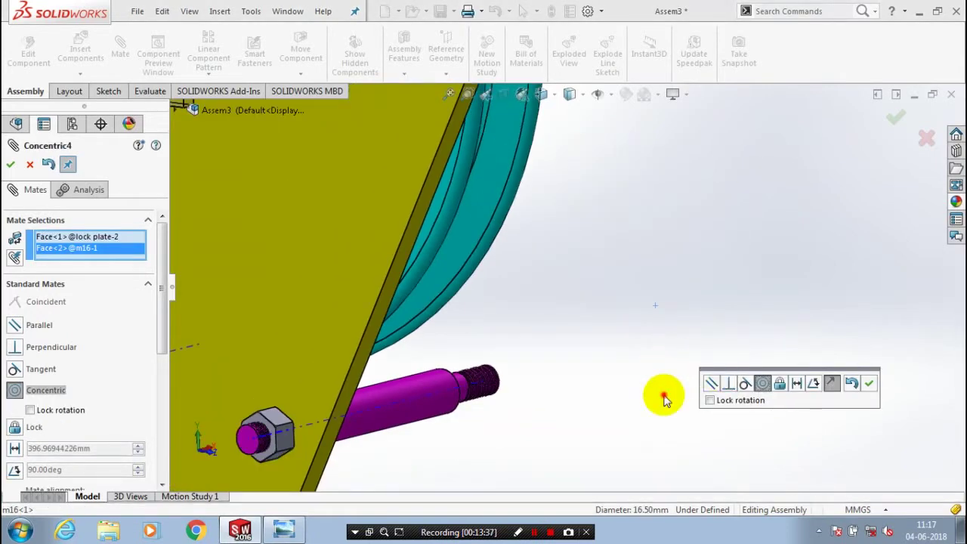
left_click(663, 396)
scroll(665, 400, "up", 6)
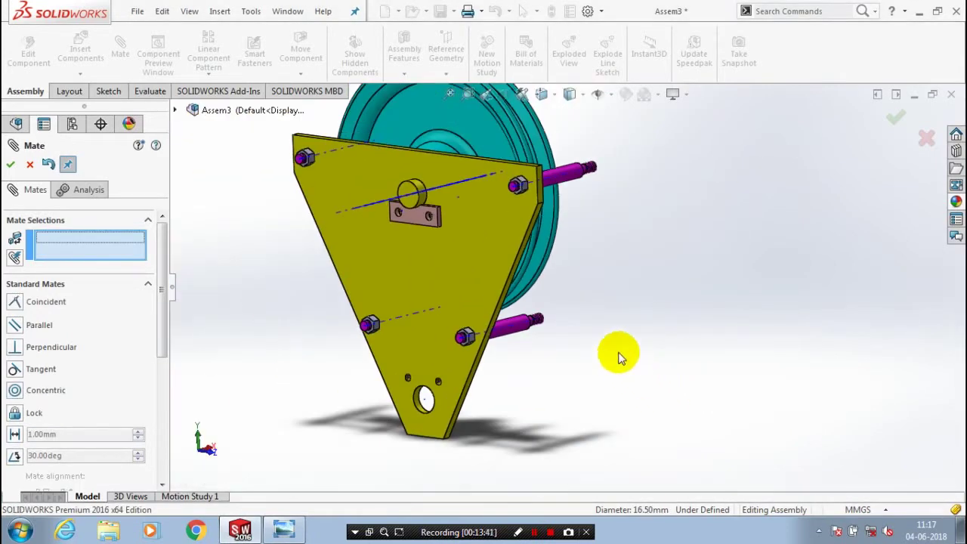
Choose a coincident mate and pick the underside of the m16 bolt's head as its first reference
middle_click_drag(559, 337, 648, 221)
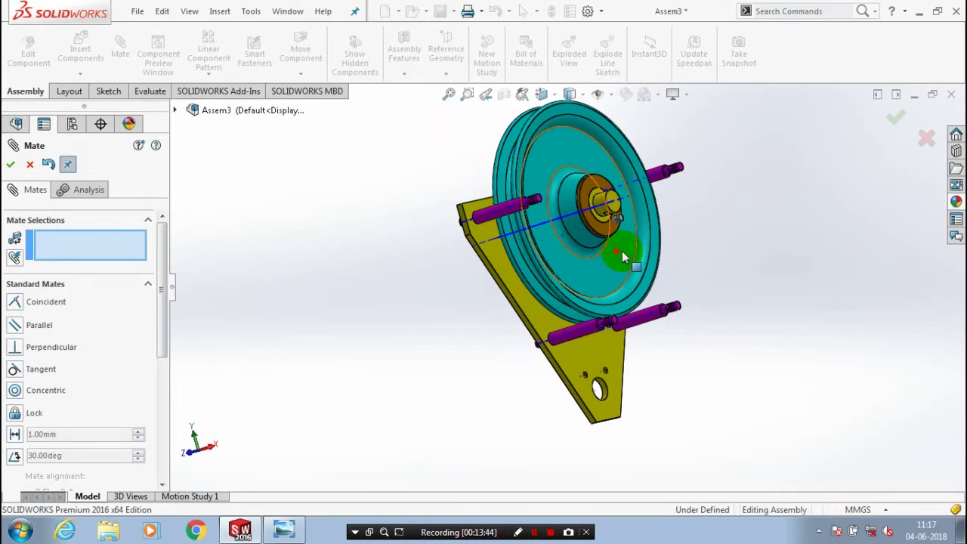
scroll(621, 251, "down", 5)
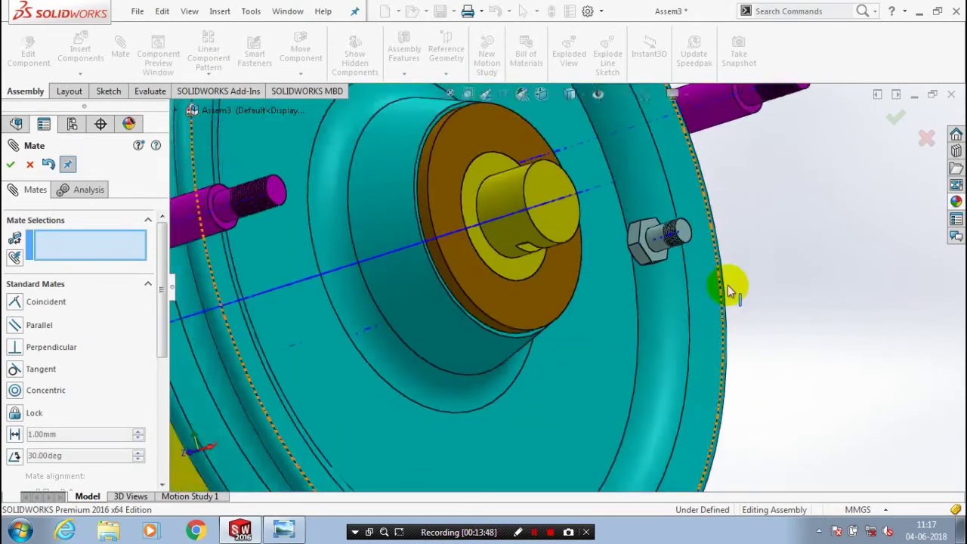
scroll(727, 284, "up", 3)
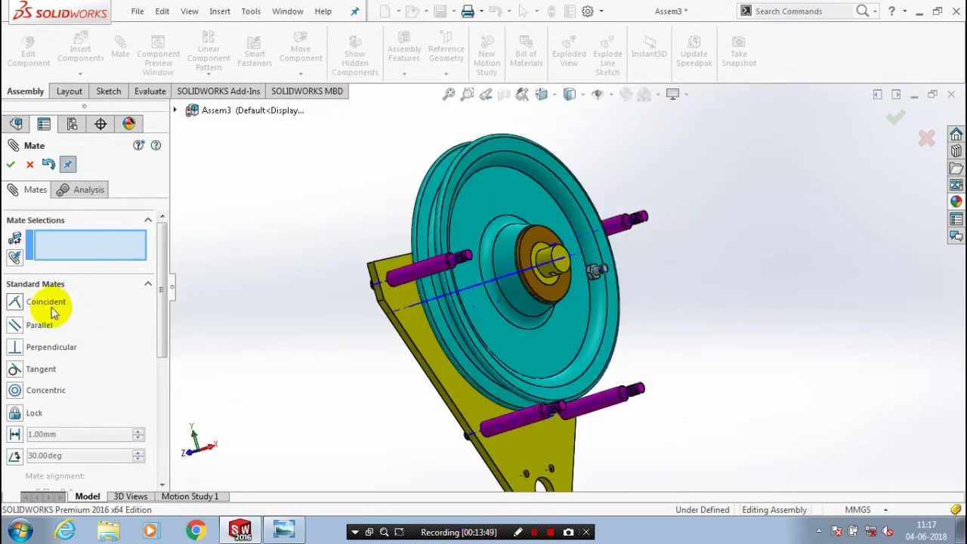
left_click(52, 307)
scroll(615, 265, "down", 4)
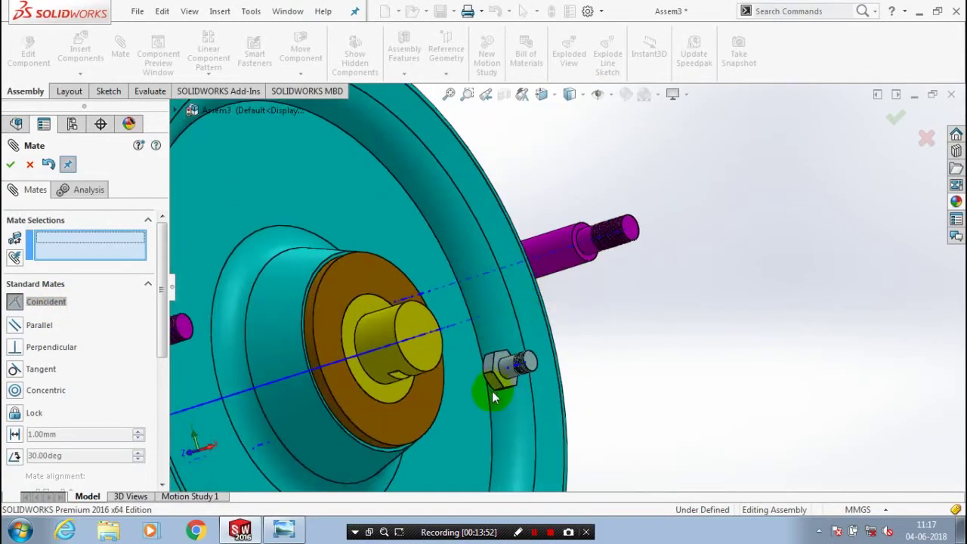
scroll(491, 390, "down", 2)
left_click(551, 345)
scroll(550, 345, "up", 5)
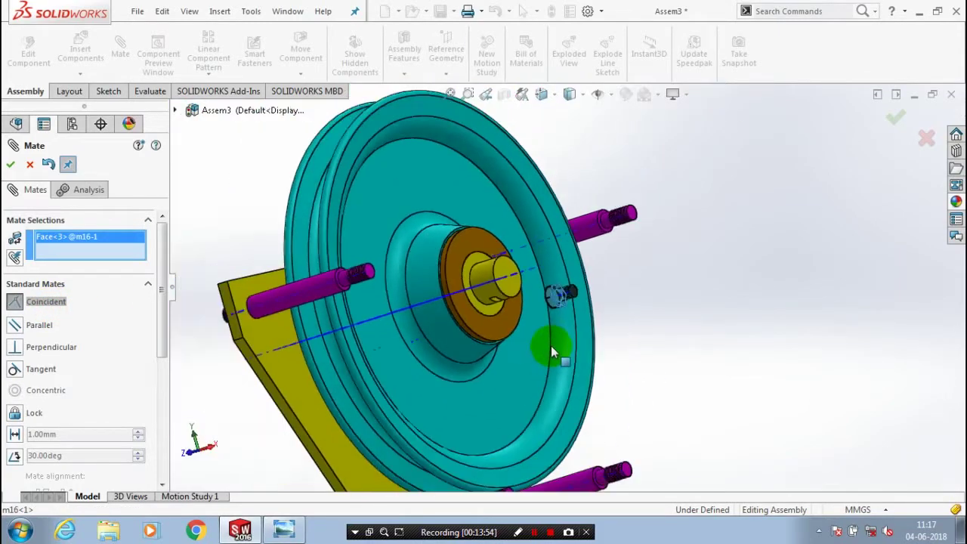
scroll(551, 345, "up", 3)
middle_click_drag(356, 370, 259, 352)
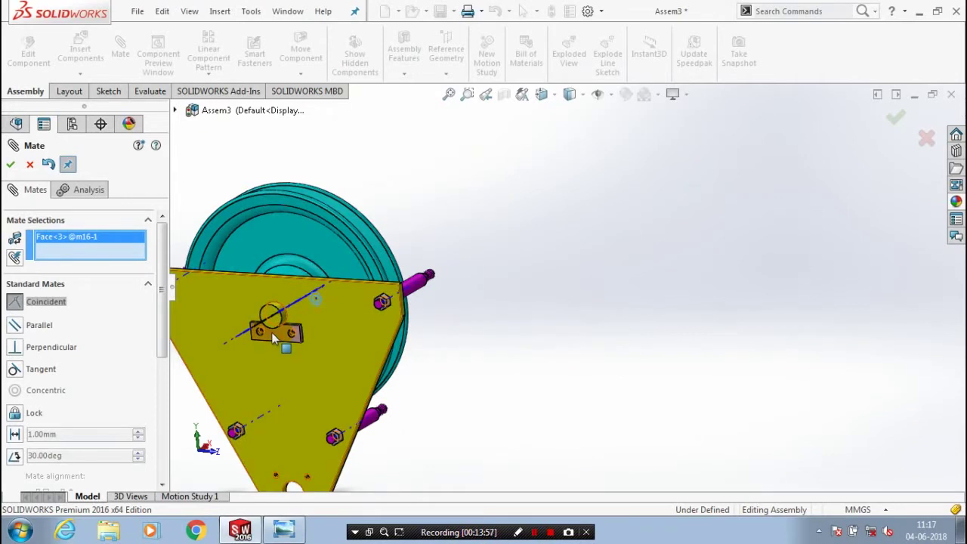
left_click(272, 333)
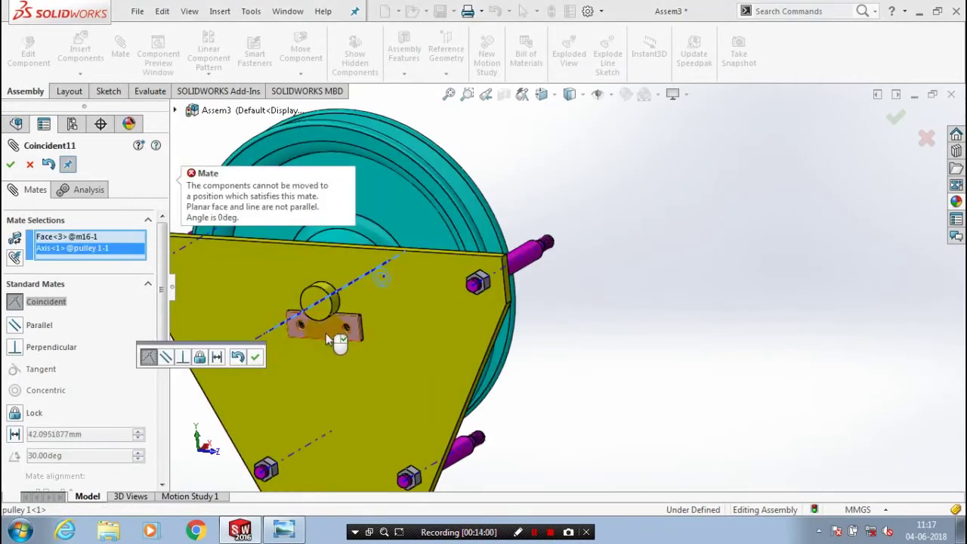
left_click(89, 252)
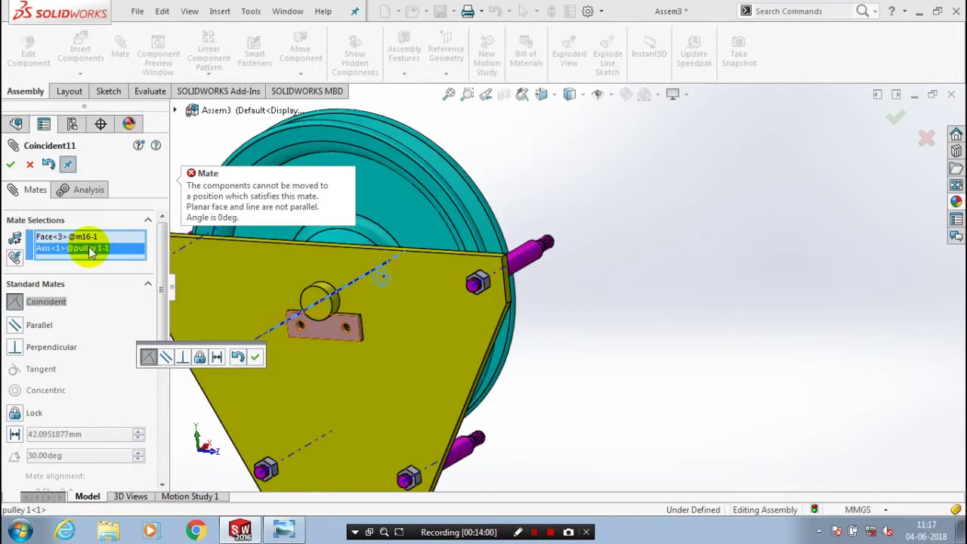
right_click(89, 252)
left_click(115, 275)
Mate the underside of the m16 bolt's head coincident with the lock plate's outer face and finish mating
left_click(319, 330)
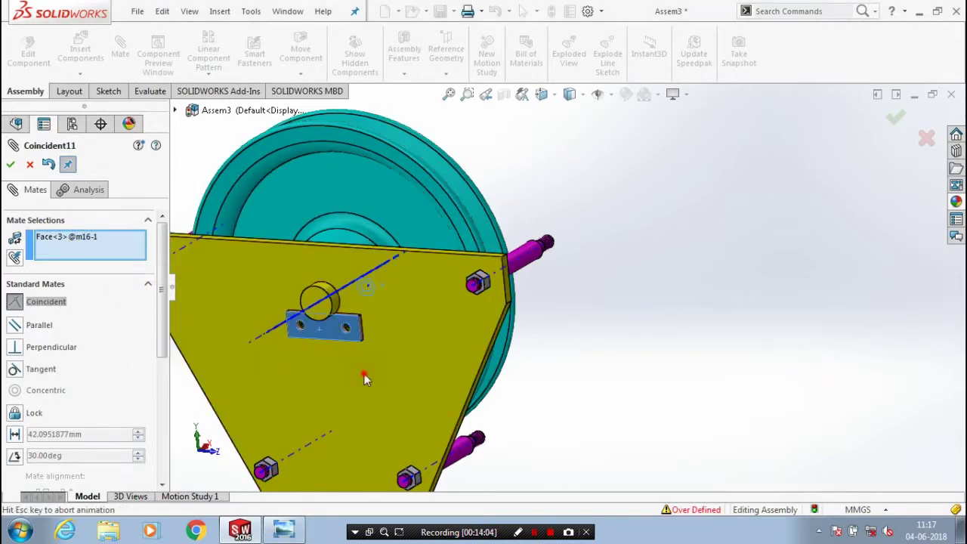
left_click(364, 375)
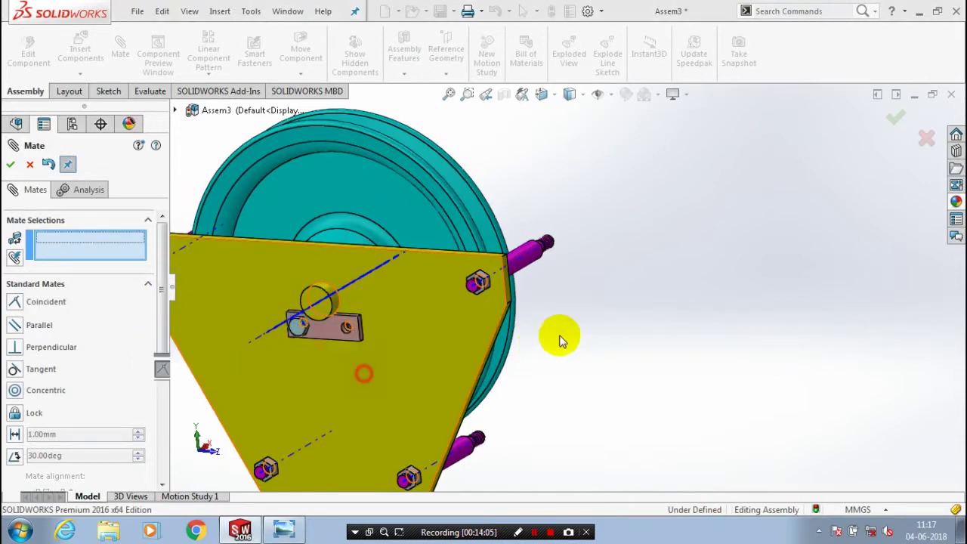
left_click(639, 338)
scroll(566, 286, "up", 3)
scroll(468, 346, "down", 5)
left_click(44, 174)
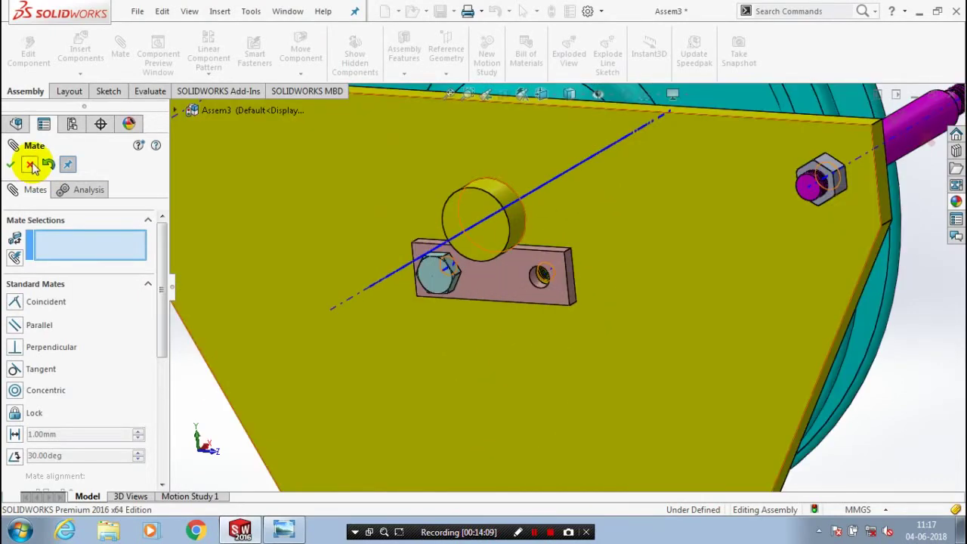
left_click(29, 164)
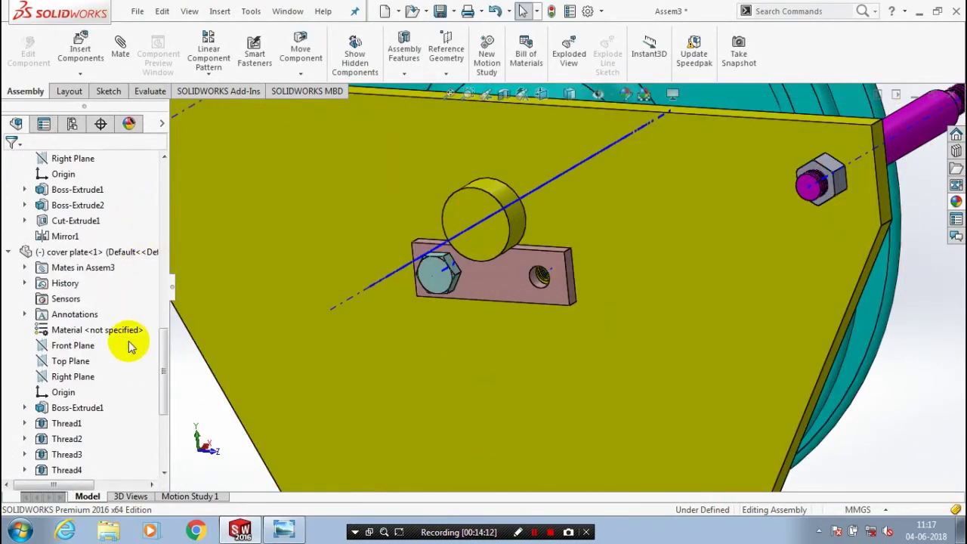
Mirror the m16 bolt about the cover plate's Right Plane into the lock plate's other hole
left_click(92, 377)
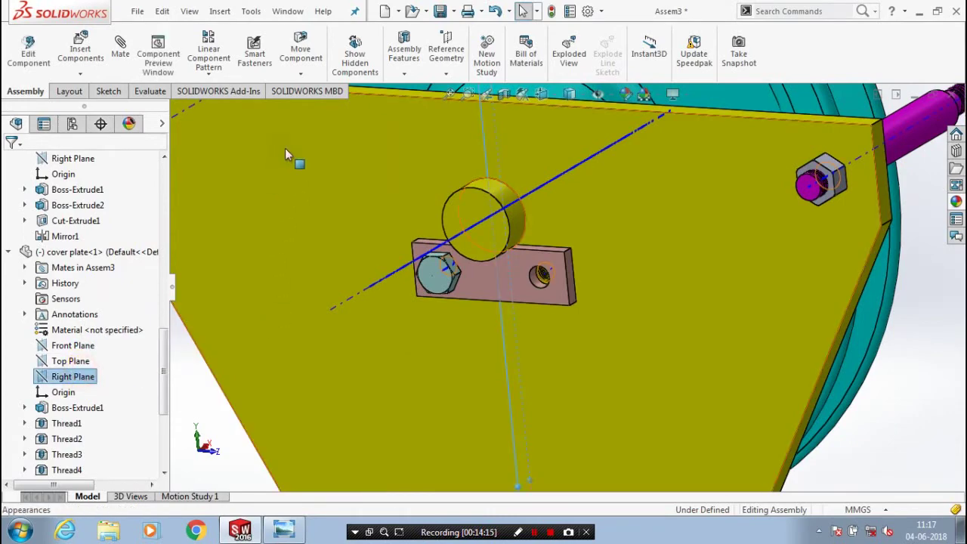
left_click(201, 75)
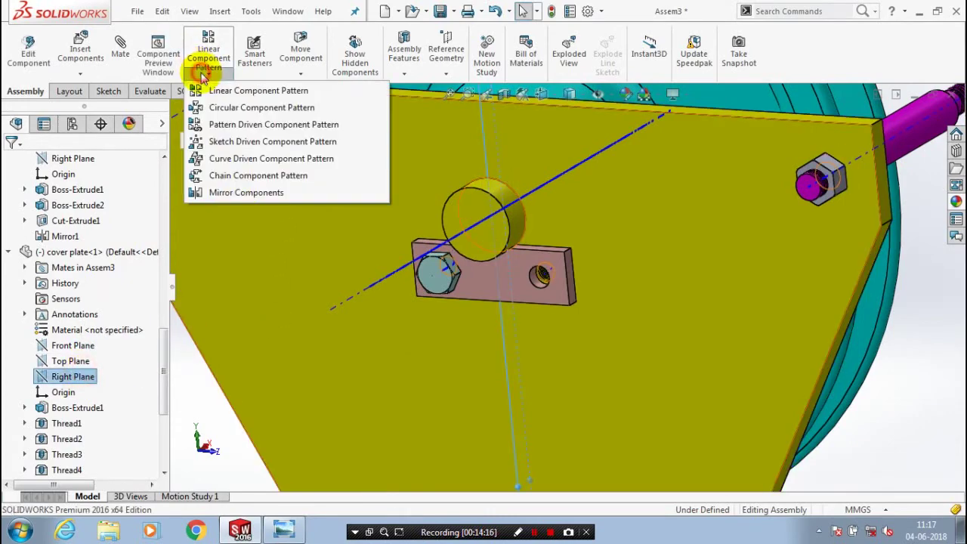
left_click(442, 272)
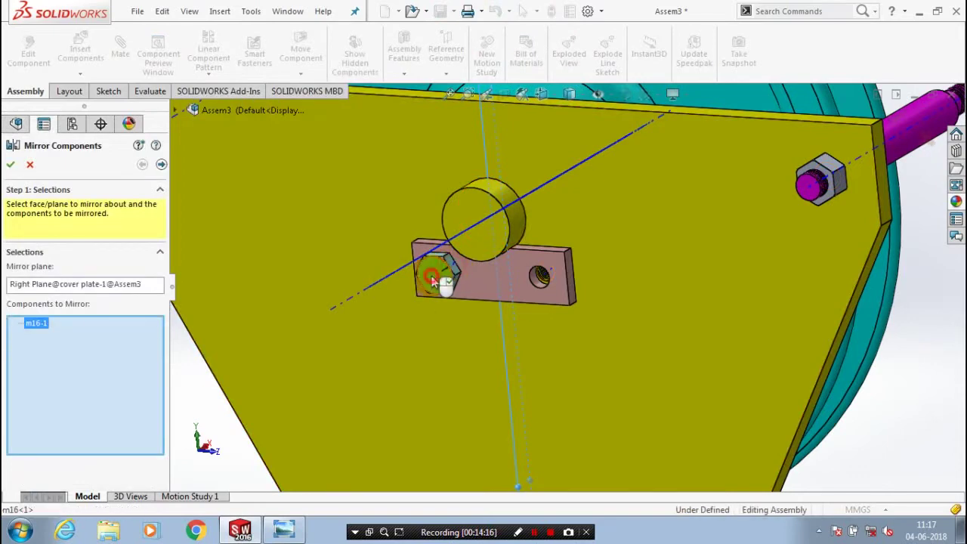
left_click(10, 165)
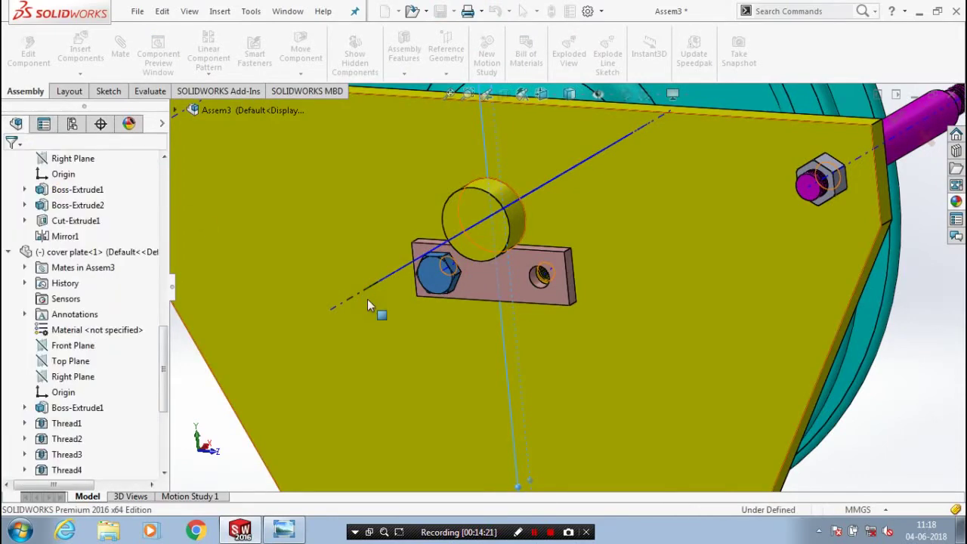
scroll(368, 294, "up", 4)
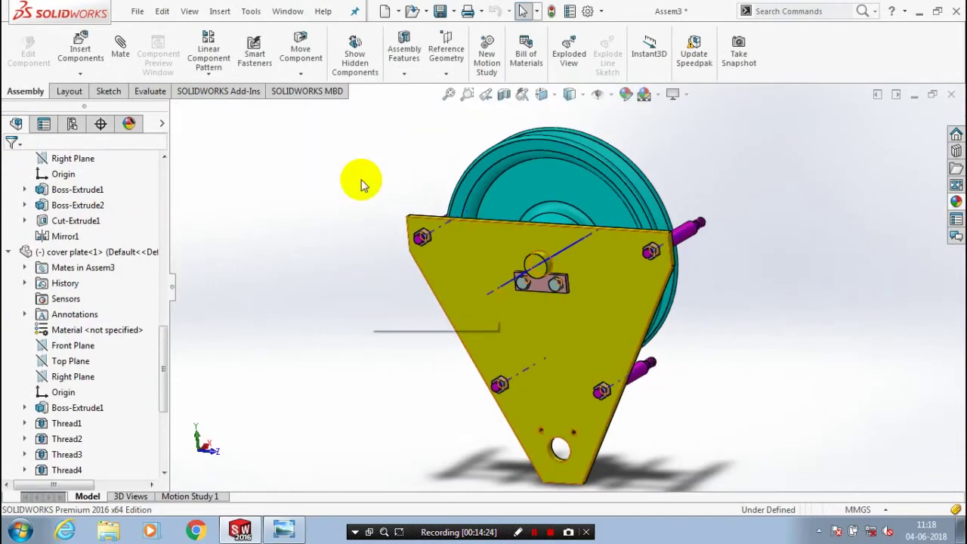
middle_click_drag(361, 185, 402, 224)
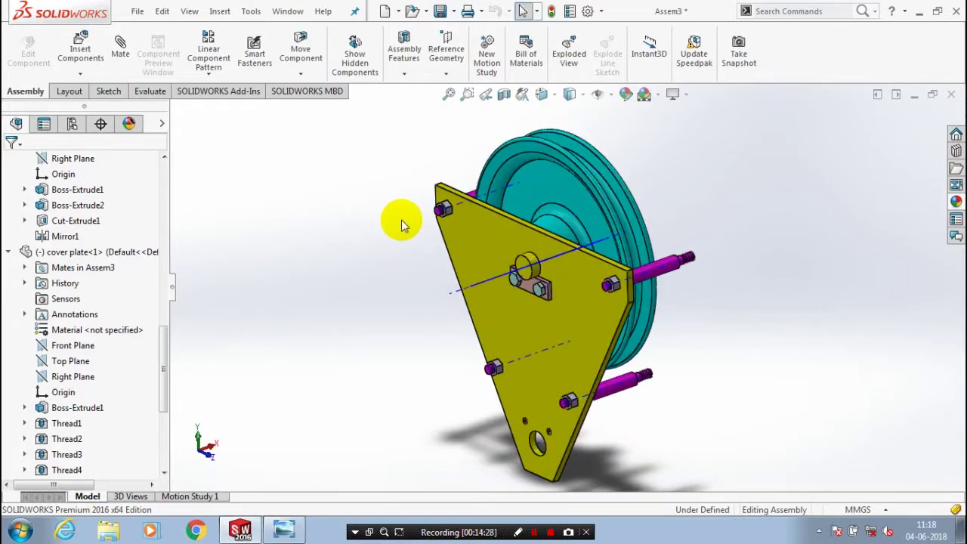
middle_click_drag(365, 280, 330, 250)
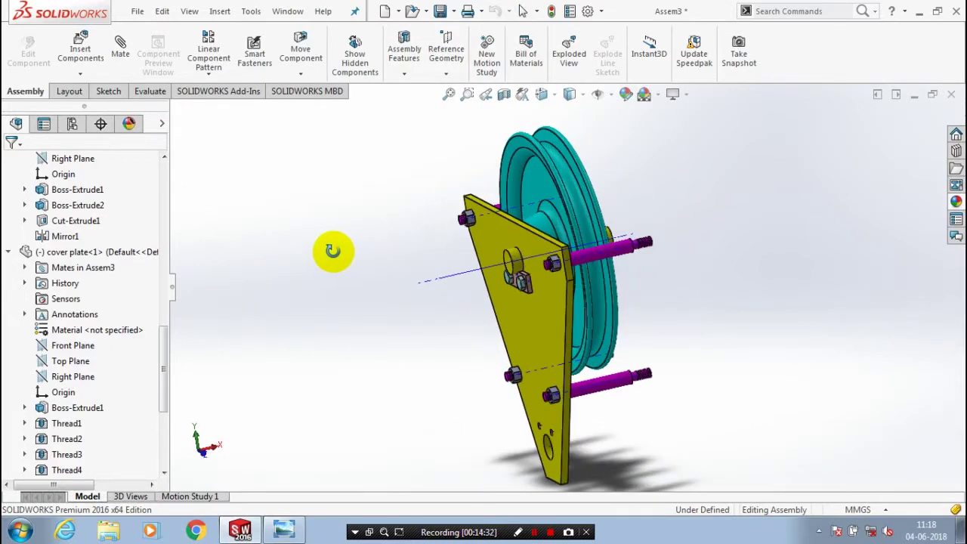
middle_click_drag(617, 474, 415, 423)
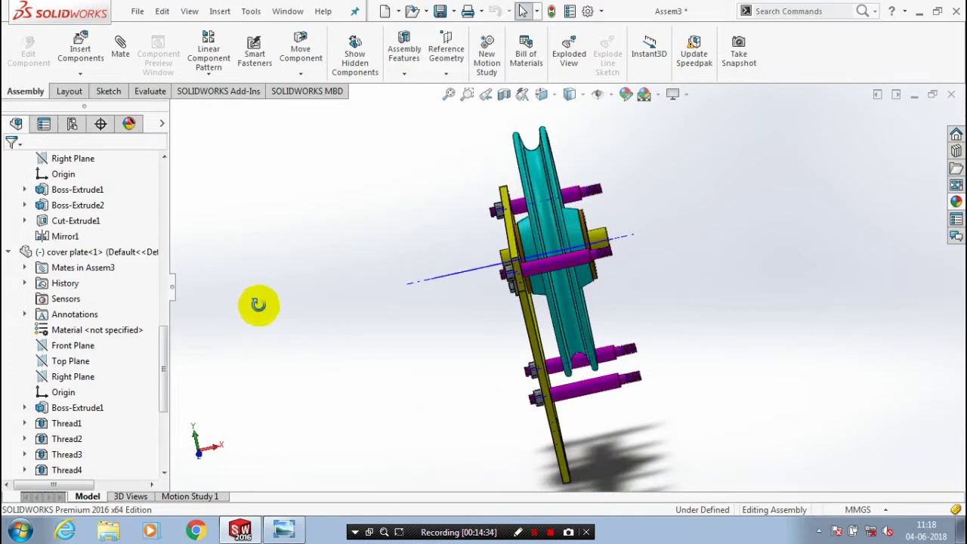
key("ctrl+7")
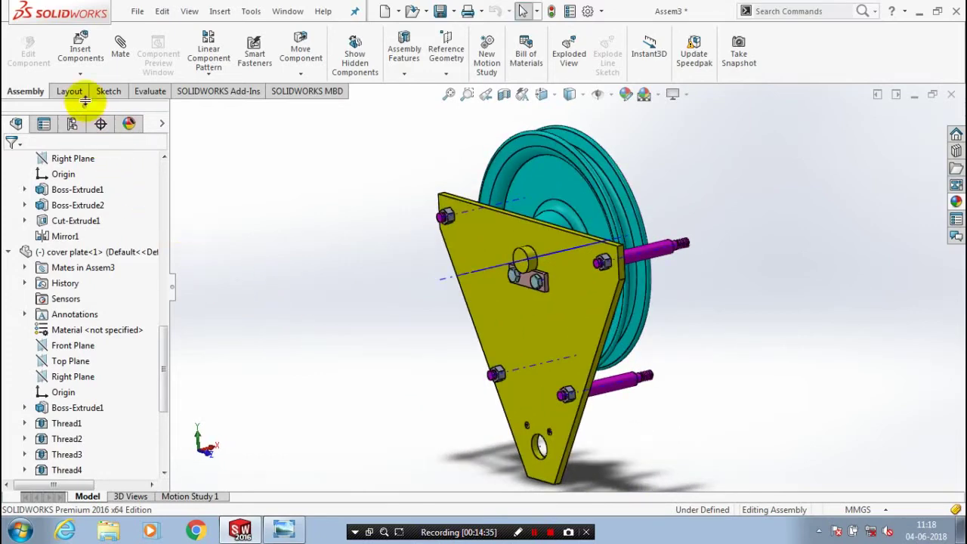
Insert the cross head block part and place it in free space beside the cover plate, near the lower distance bolt
left_click(80, 47)
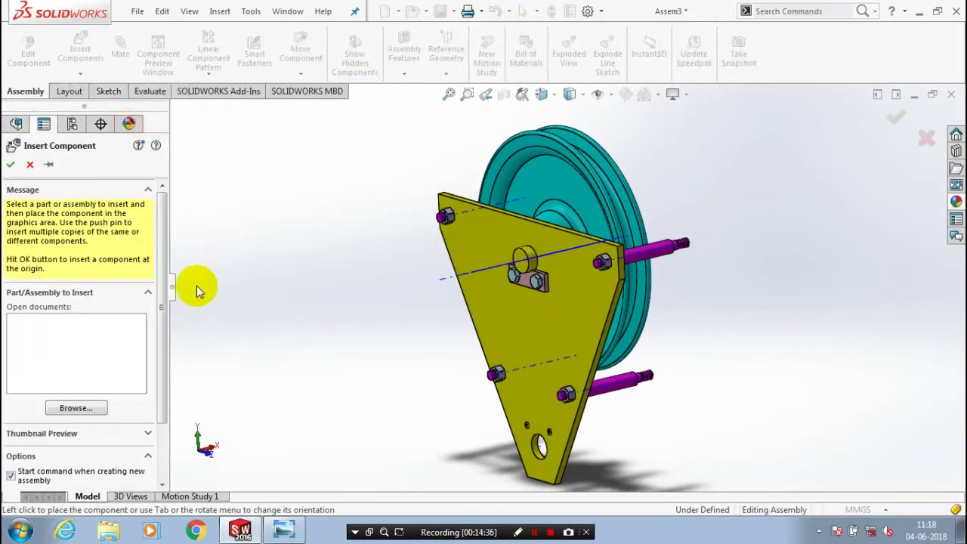
left_click(75, 406)
left_click(83, 408)
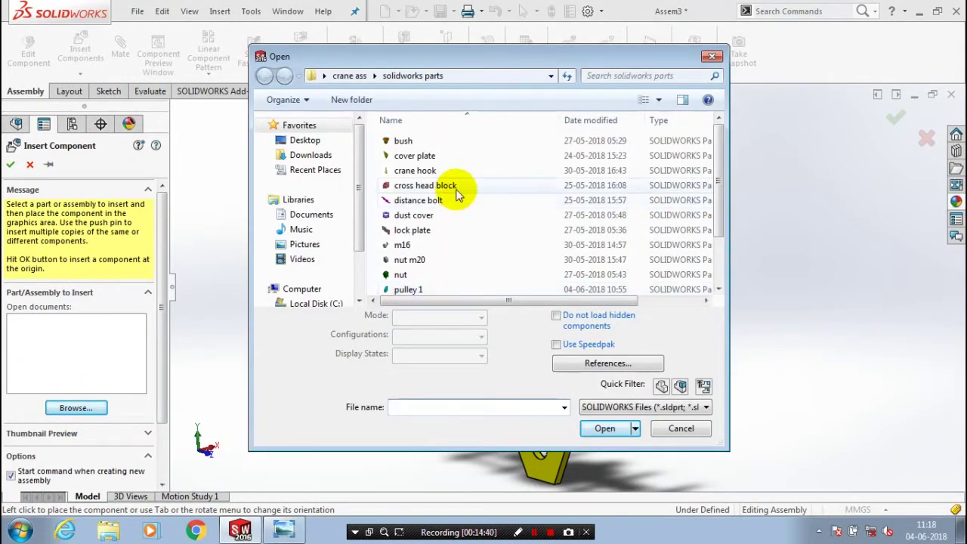
left_click(453, 186)
left_click(610, 405)
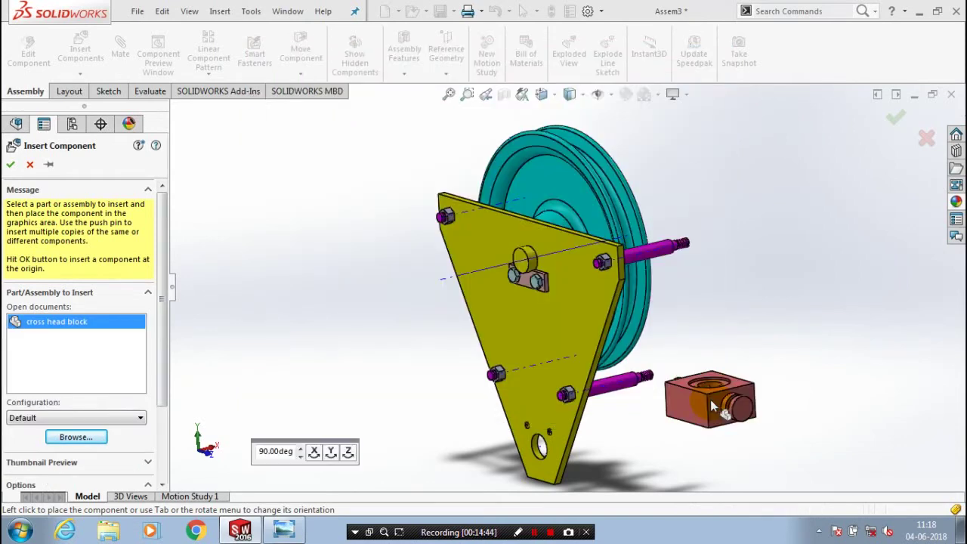
left_click(735, 428)
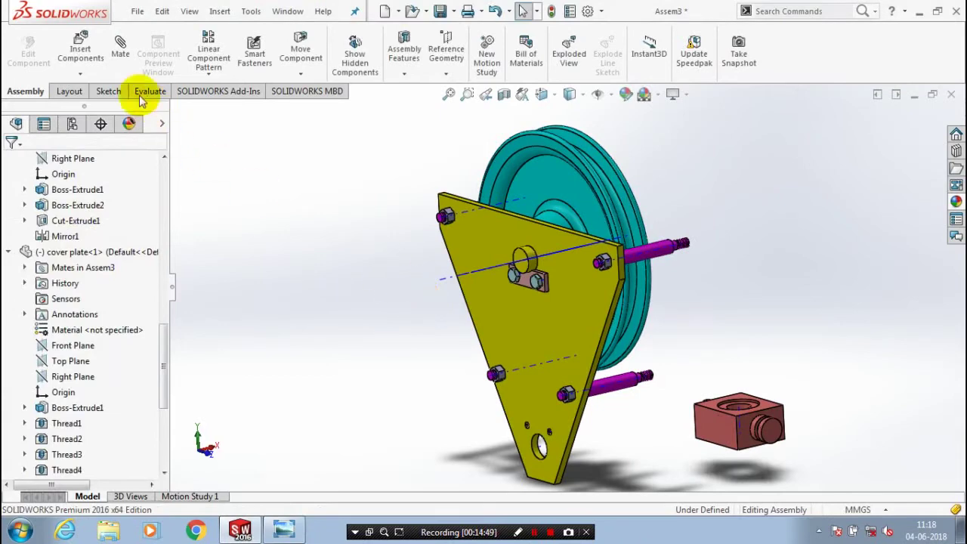
Apply a concentric mate between the cross head block's cylindrical trunnion and the large hole at the cover plate's narrow lower end
left_click(121, 48)
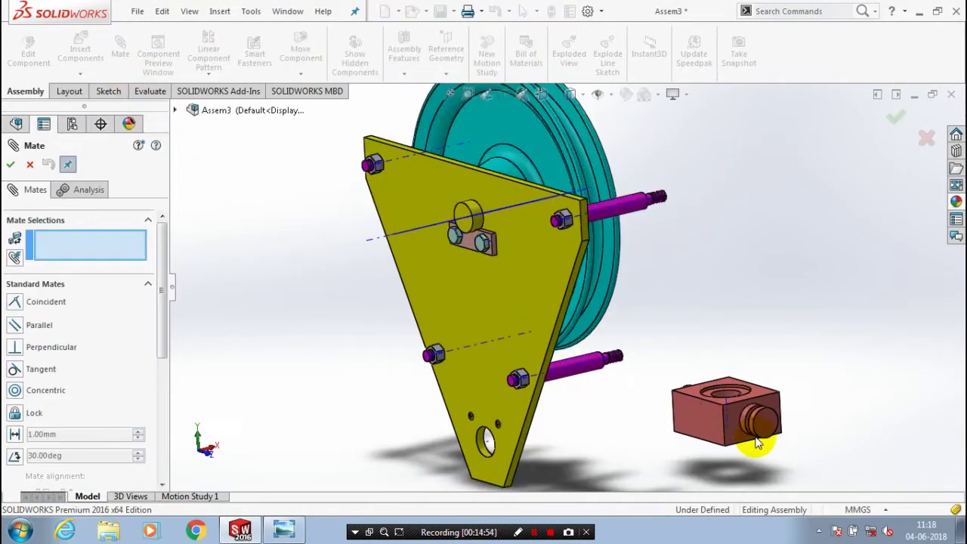
scroll(755, 443, "down", 5)
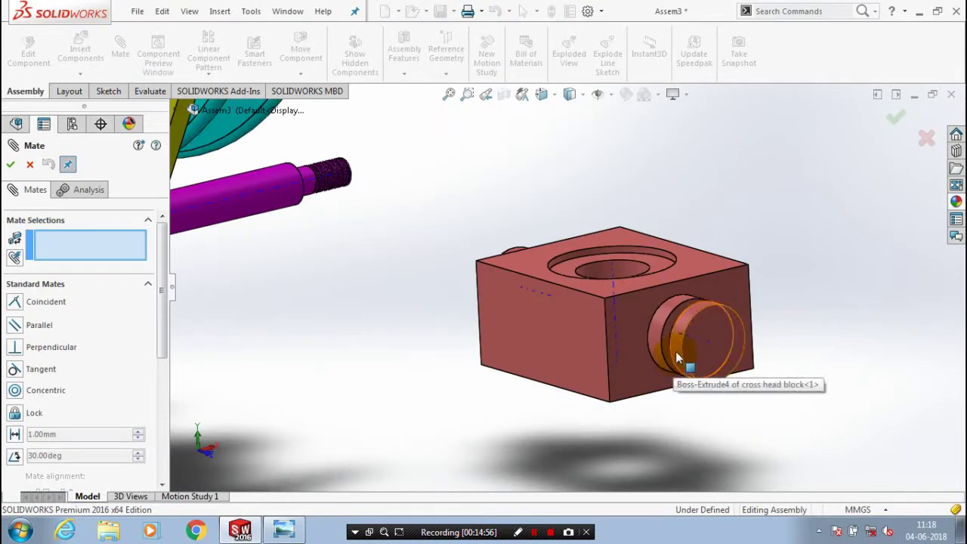
left_click(677, 358)
scroll(439, 309, "up", 5)
scroll(496, 278, "down", 6)
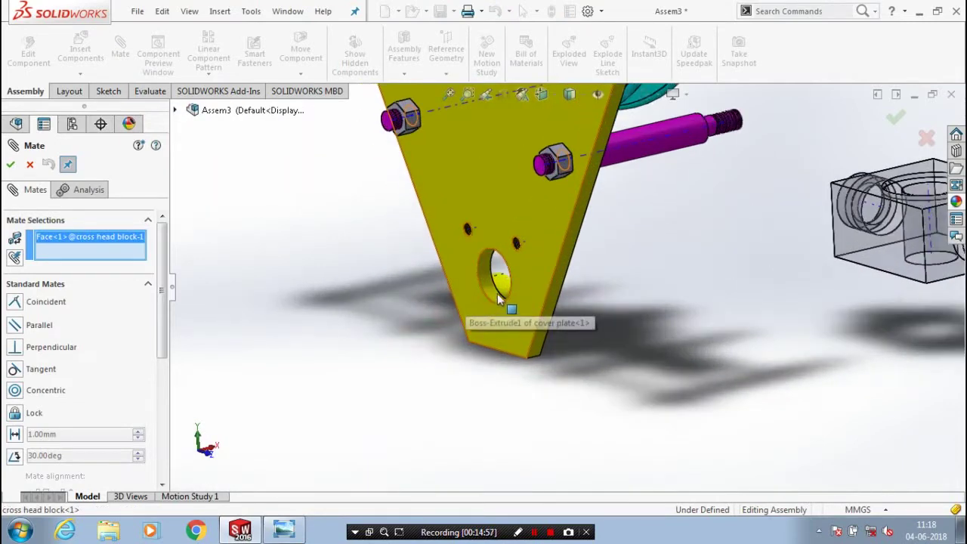
left_click(491, 266)
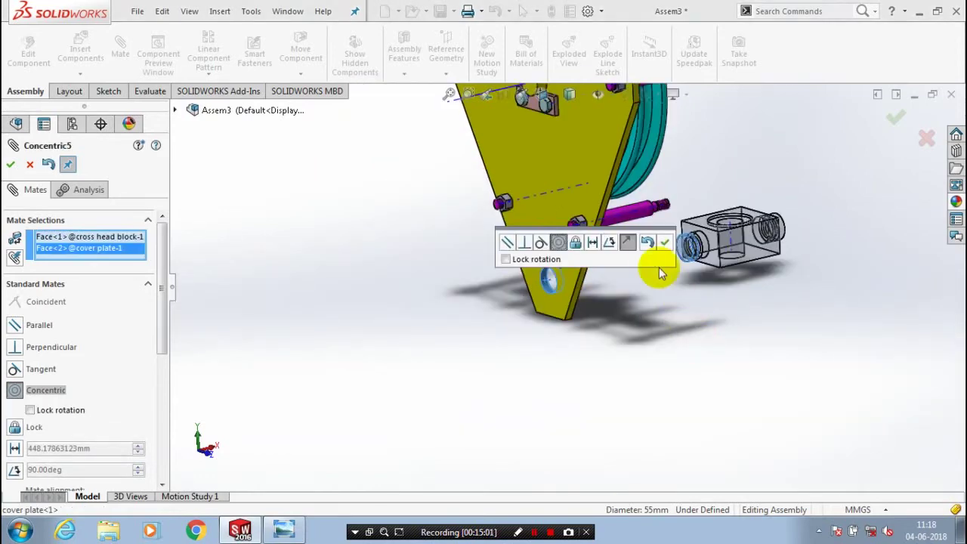
left_click(664, 243)
scroll(589, 385, "up", 3)
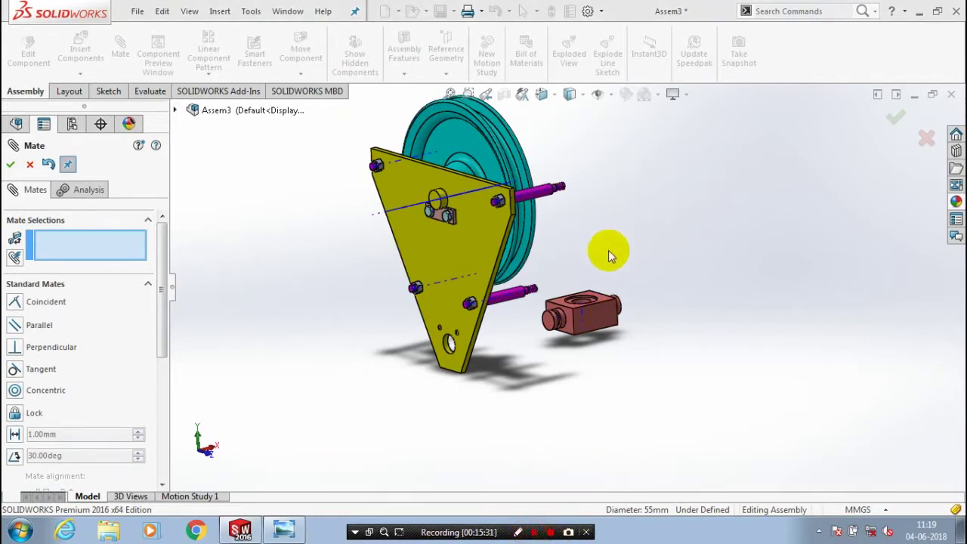
Mate the cross head block's shoulder face around its round journal coincident with the inner face of the cover plate
scroll(608, 253, "down", 2)
scroll(607, 250, "down", 1)
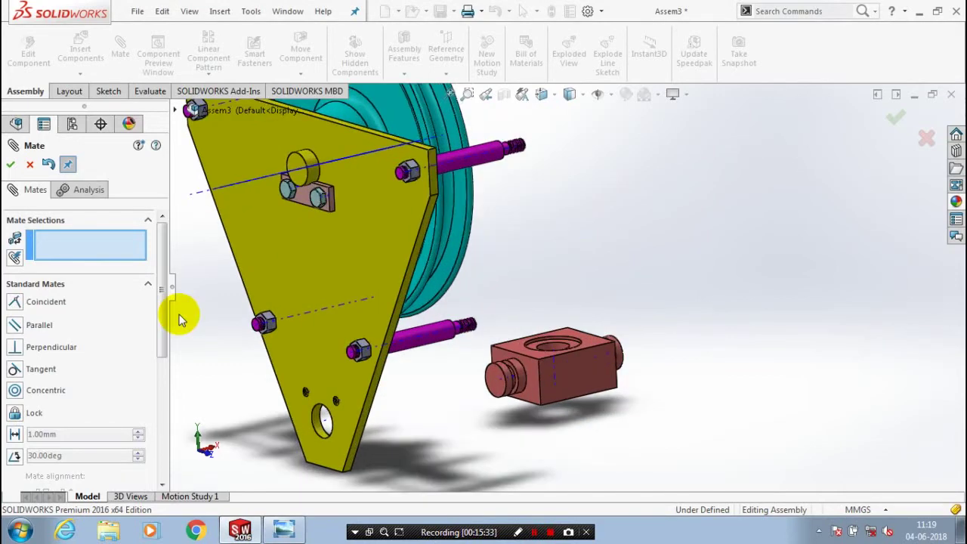
key("z")
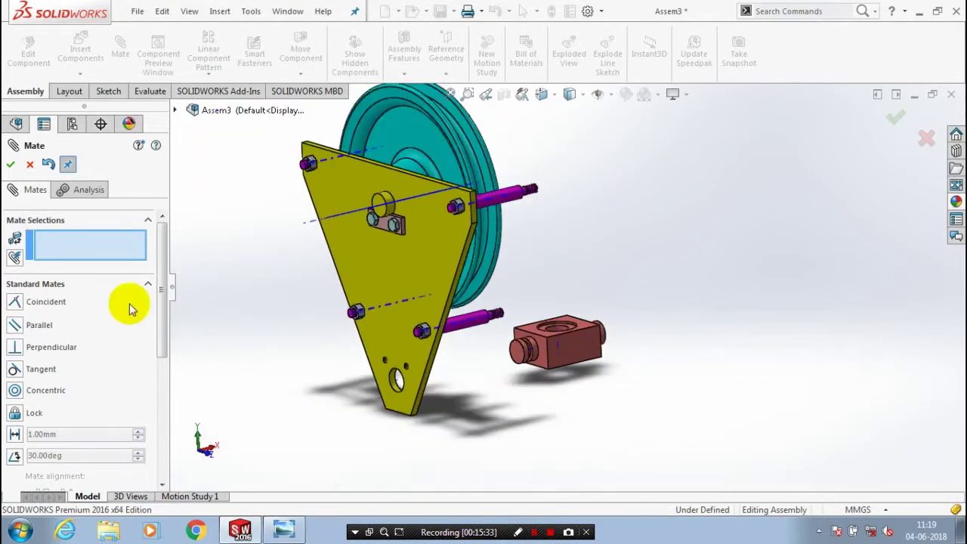
left_click(46, 304)
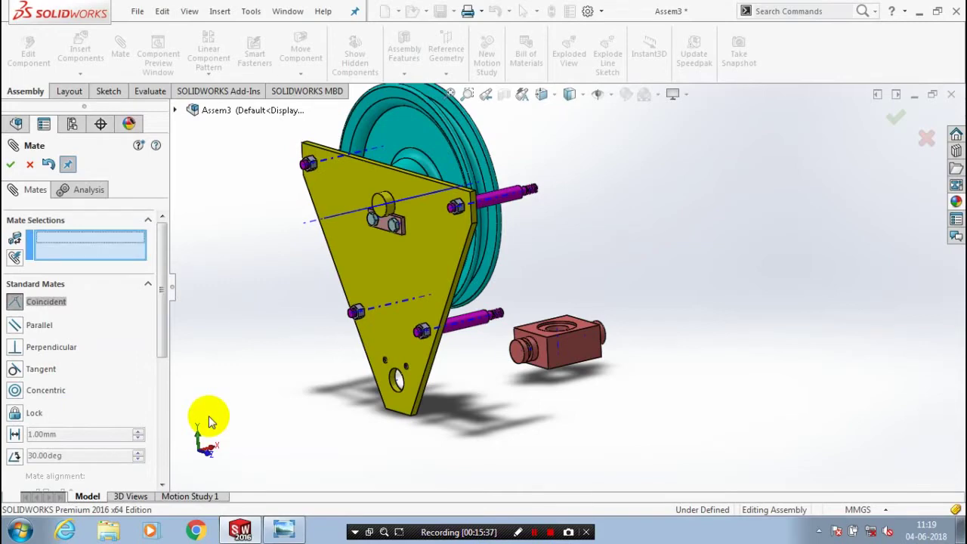
scroll(549, 347, "down", 2)
left_click(548, 332)
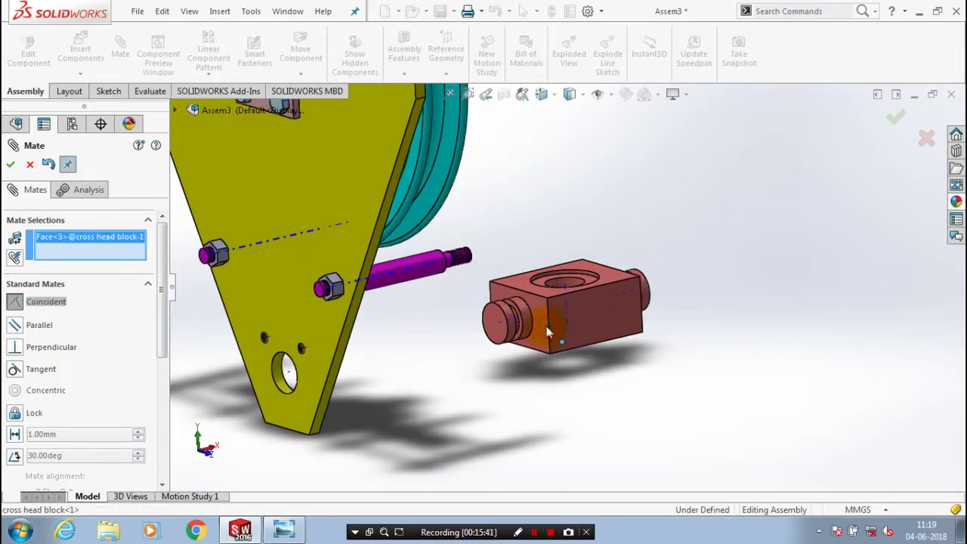
middle_click_drag(533, 401, 514, 440)
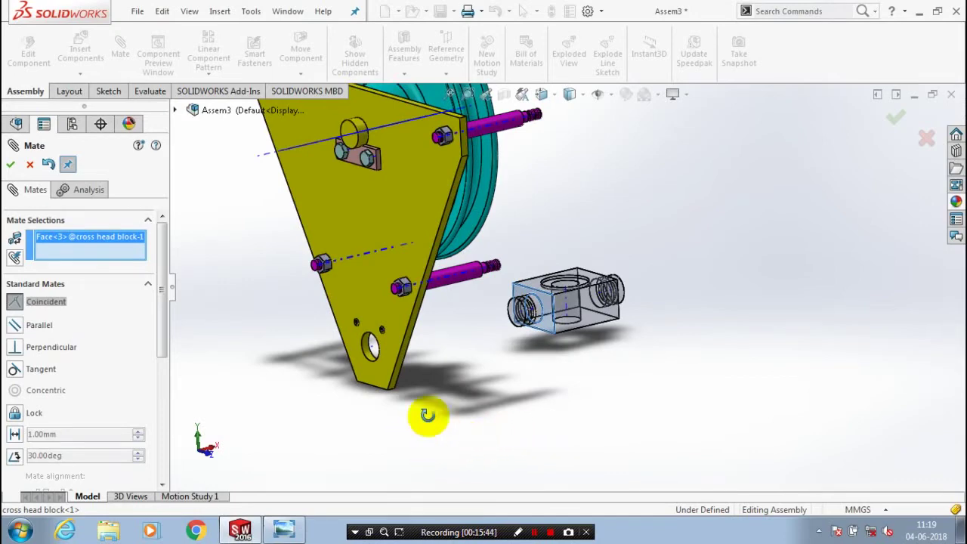
middle_click_drag(427, 414, 386, 430)
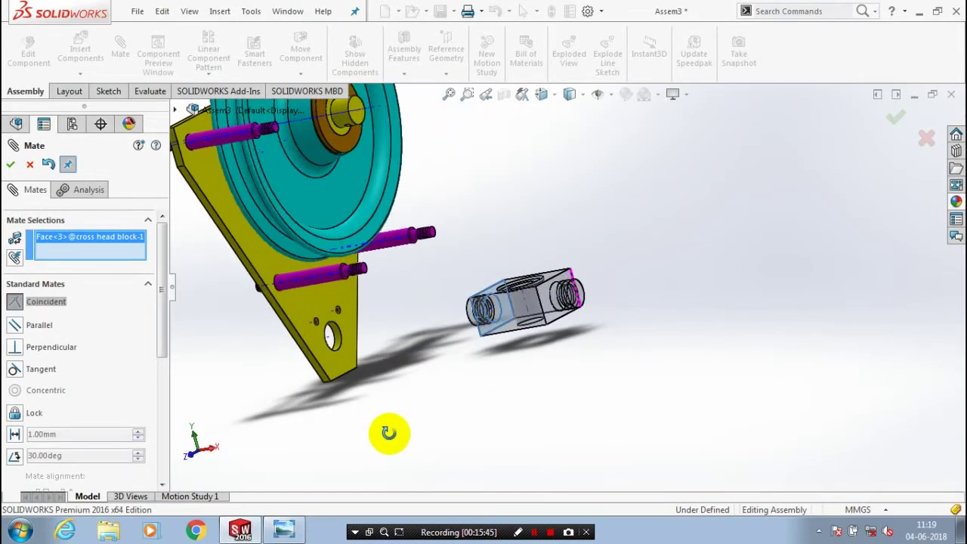
left_click(350, 362)
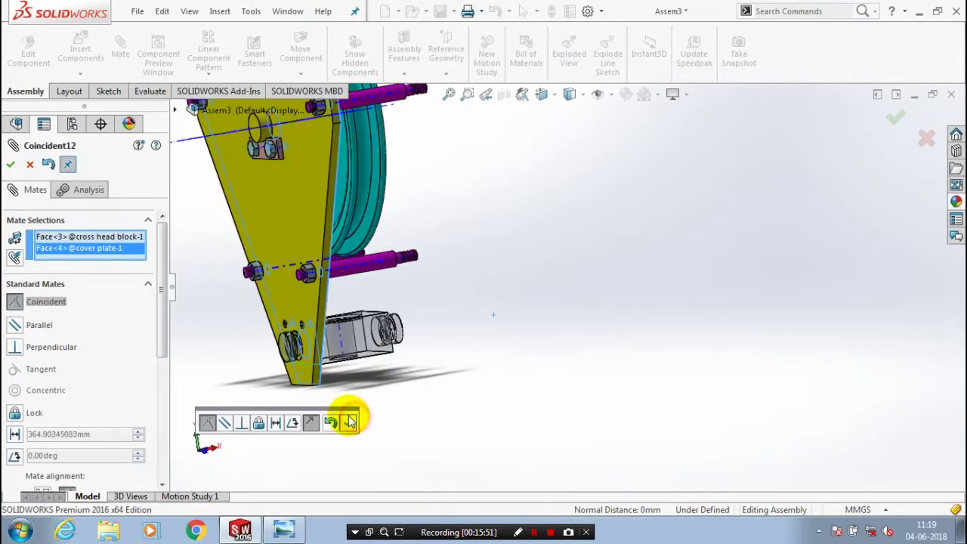
left_click(348, 420)
scroll(461, 407, "up", 3)
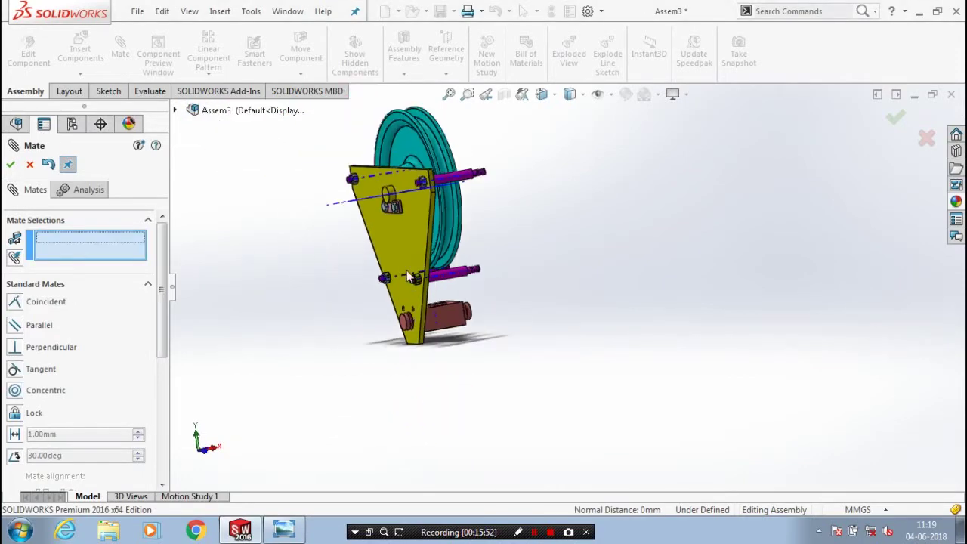
scroll(345, 281, "down", 2)
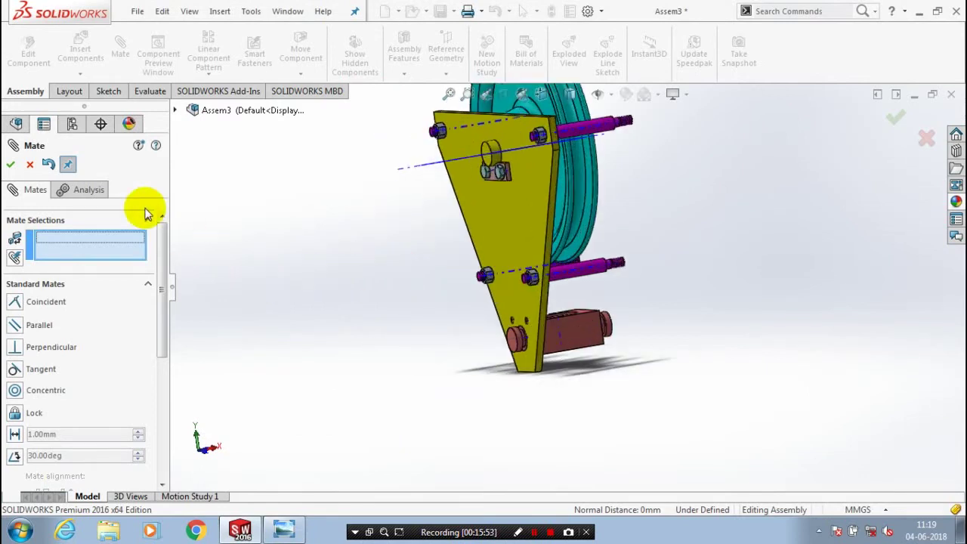
left_click(29, 166)
left_click(30, 164)
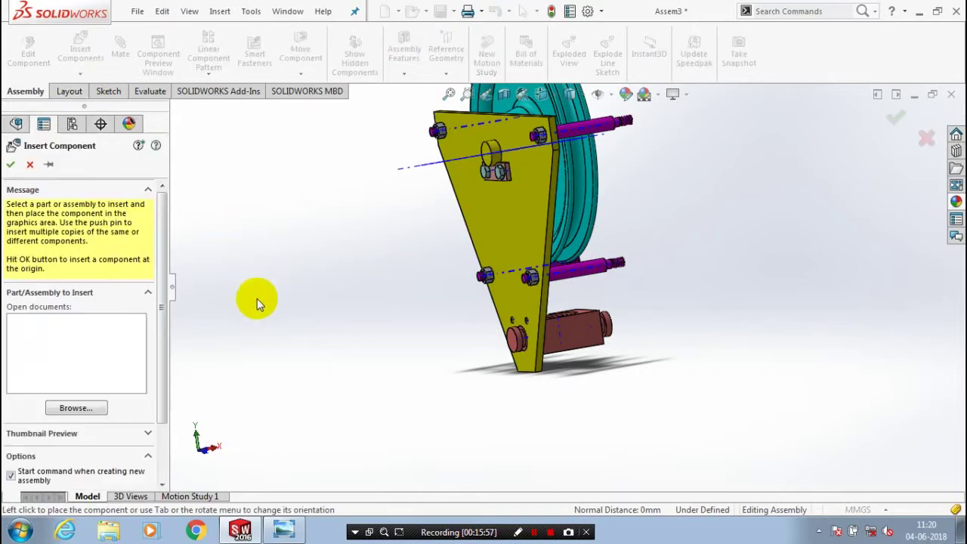
Insert the lock plate part from the solidworks parts folder and place it beside the lower end of the cover plate
left_click(75, 409)
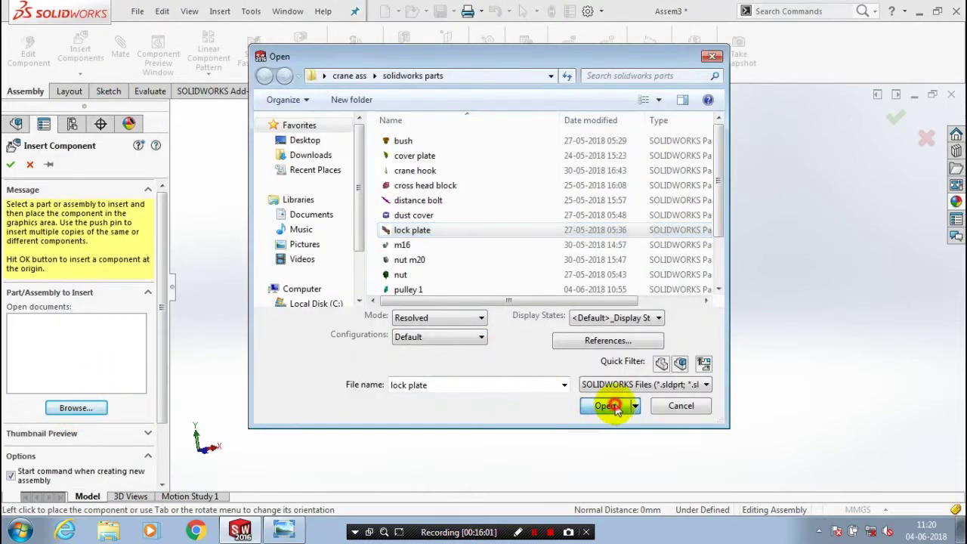
left_click(609, 404)
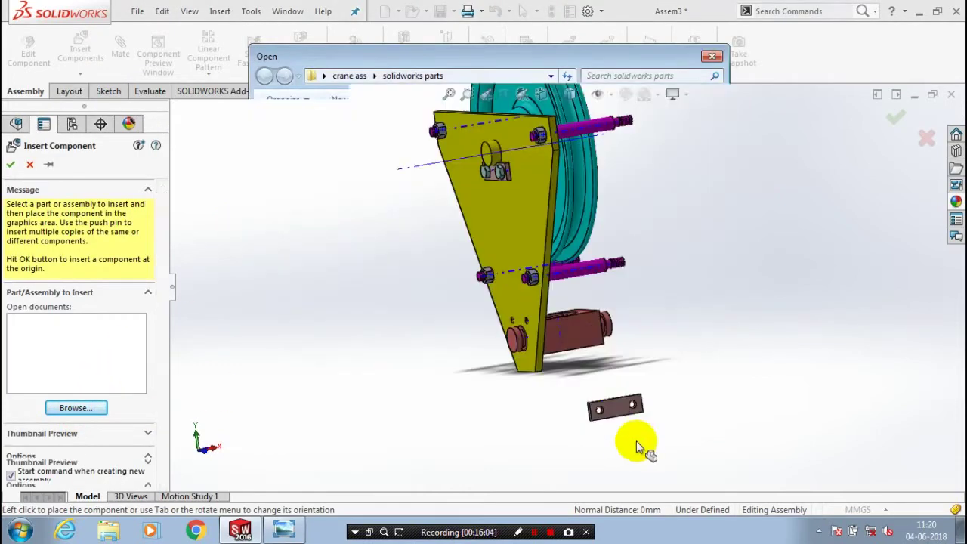
left_click(491, 298)
Add a parallel mate between the lock plate's short end face and the long side face of the cross head block
scroll(496, 305, "down", 5)
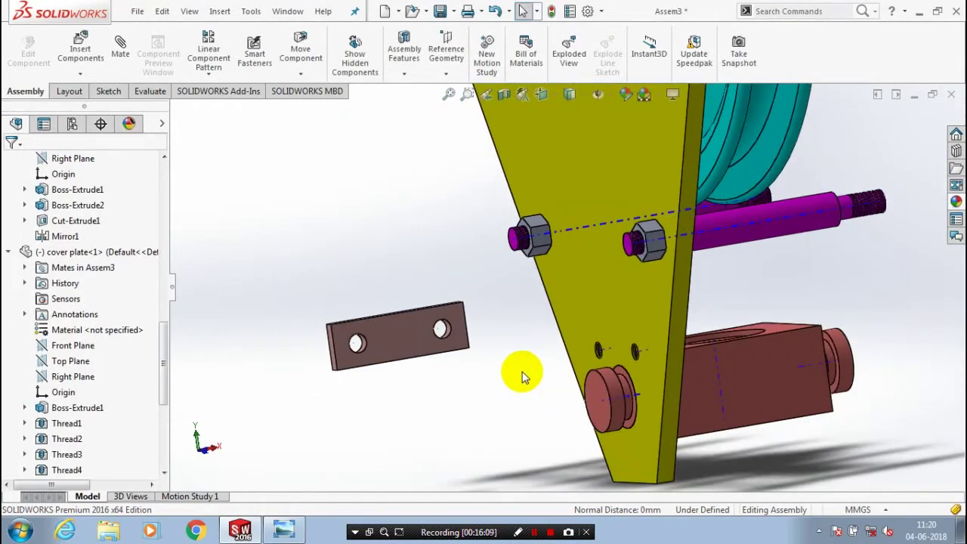
scroll(524, 373, "up", 3)
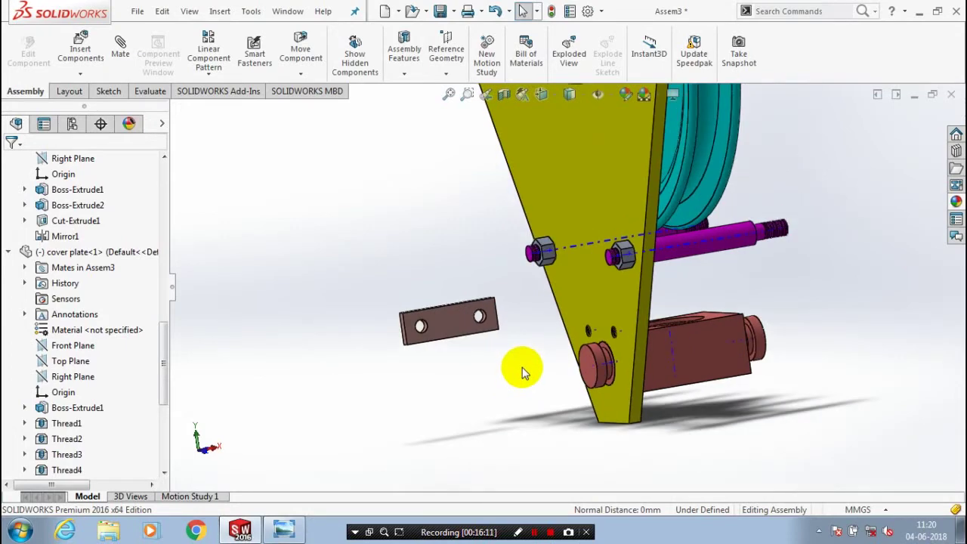
scroll(511, 385, "up", 3)
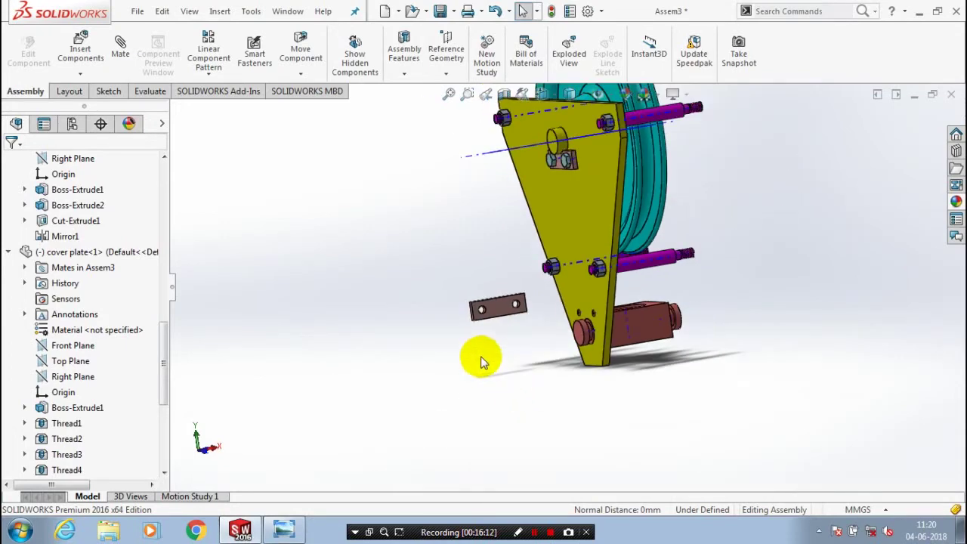
middle_click_drag(482, 361, 462, 225)
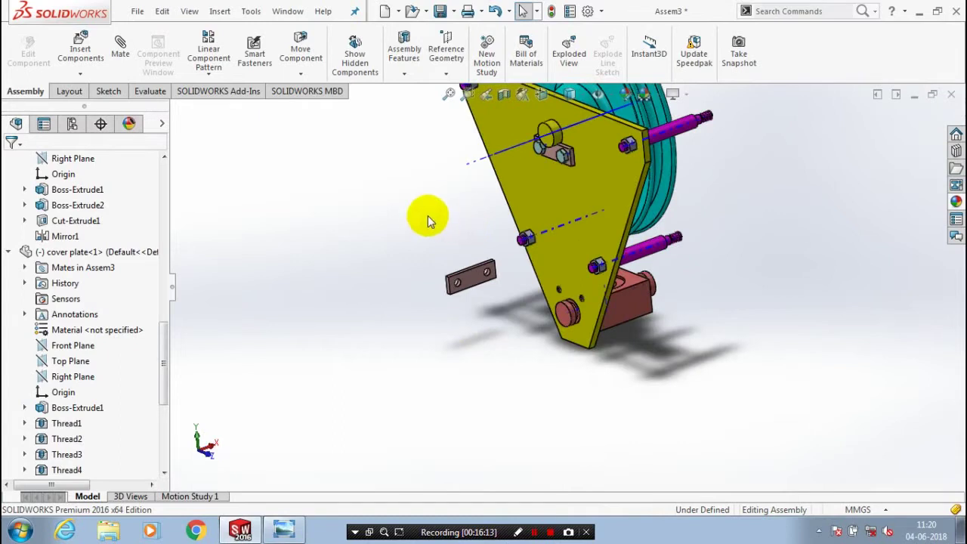
left_click(127, 62)
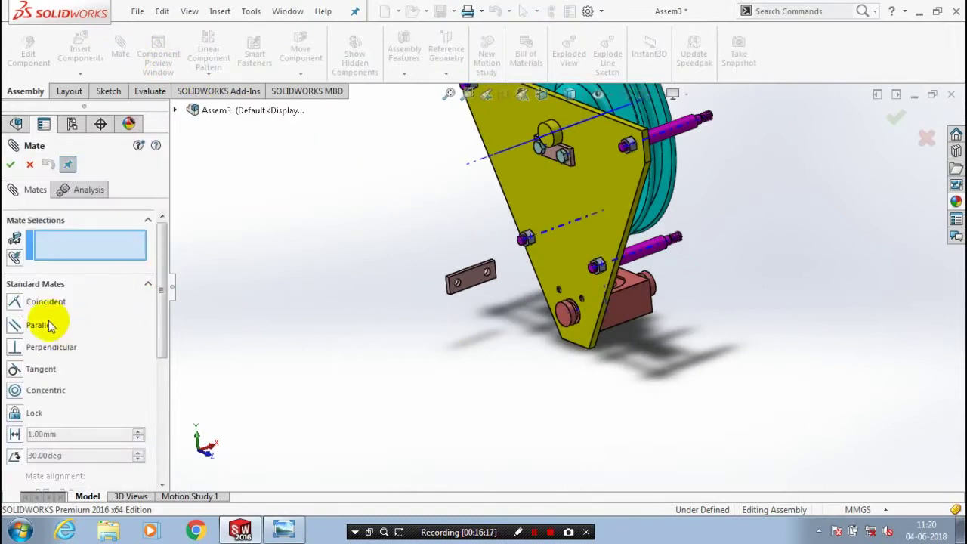
left_click(38, 324)
scroll(448, 260, "down", 3)
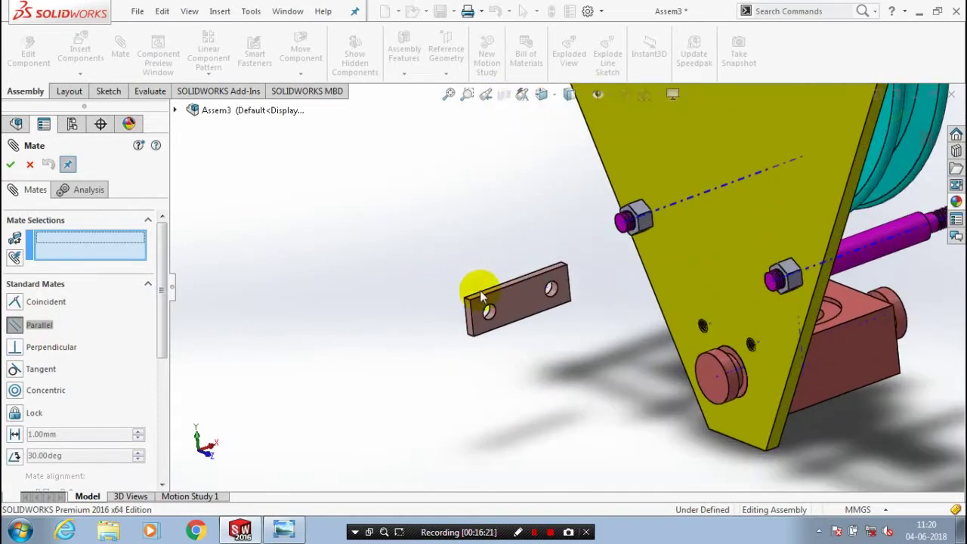
left_click(679, 355)
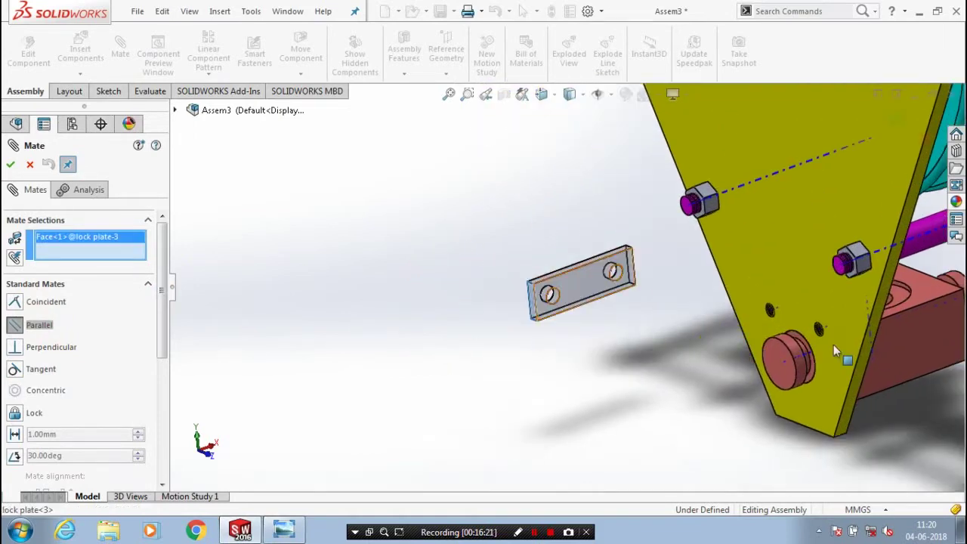
left_click(893, 368)
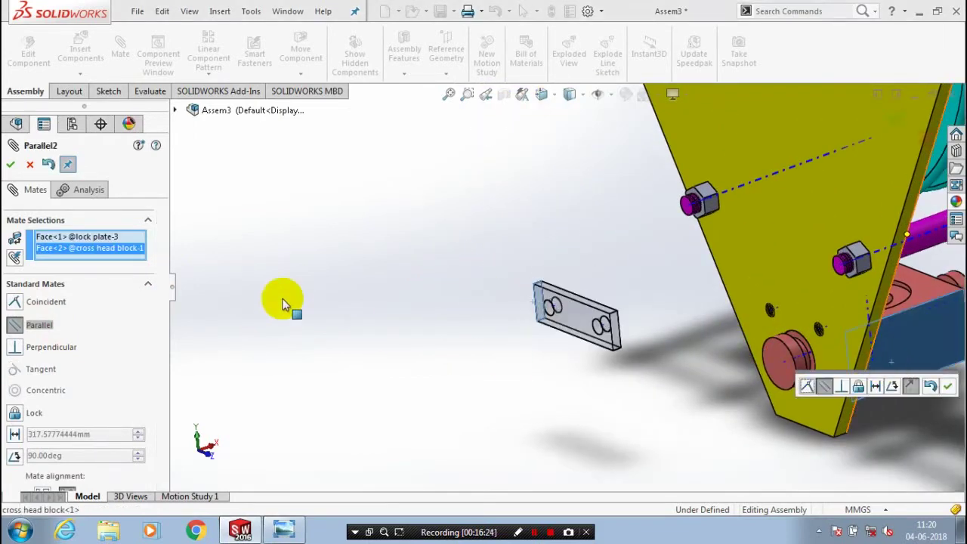
key("Return")
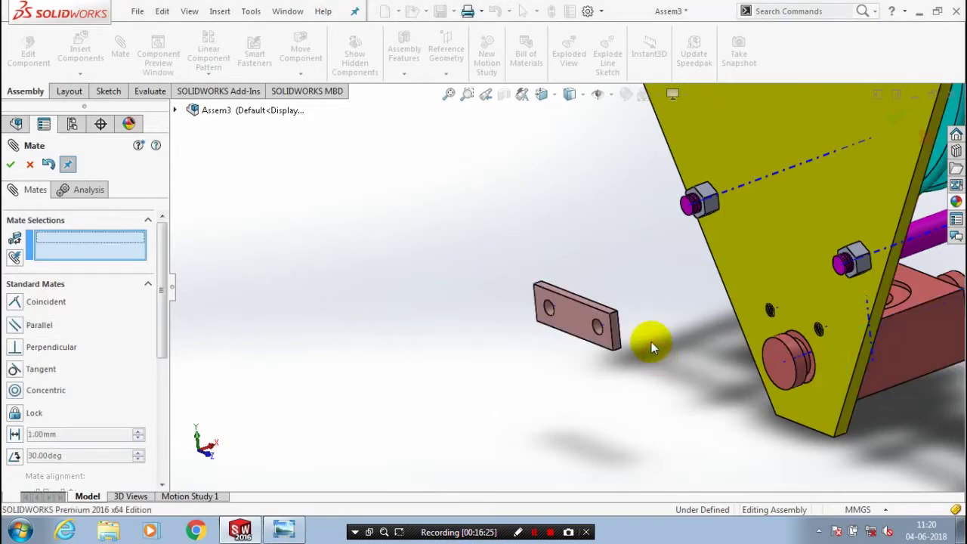
Start a centered Width mate and choose the lock plate's two short end faces as the width selections
scroll(650, 342, "up", 4)
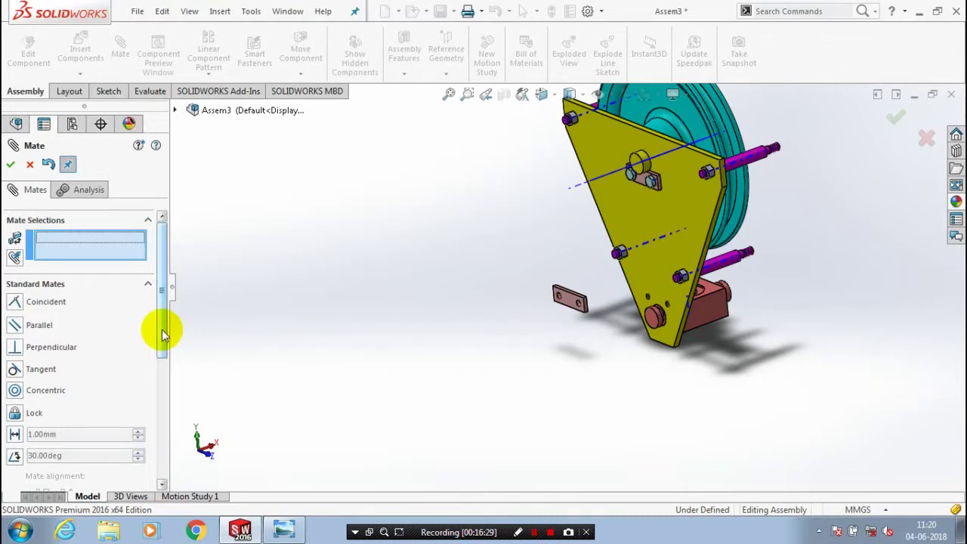
left_click_drag(162, 329, 161, 412)
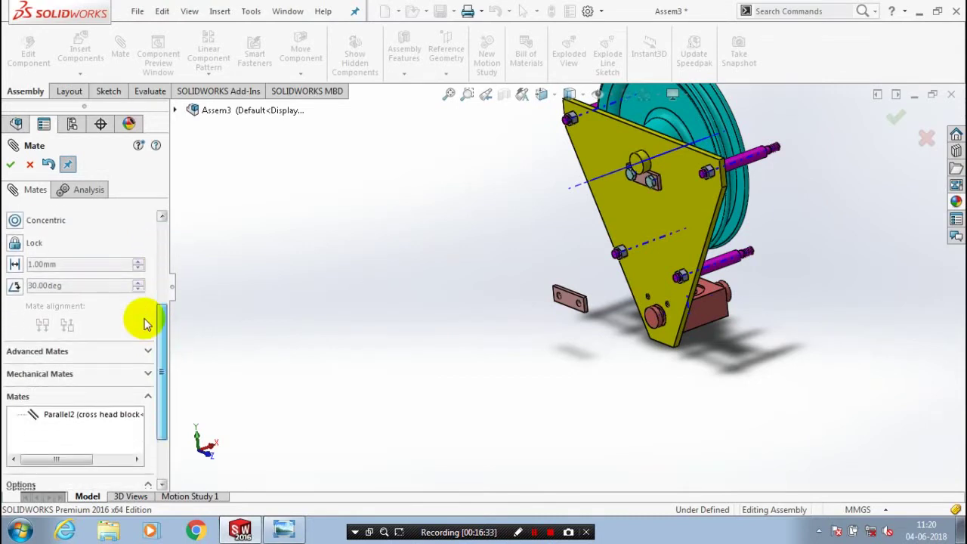
scroll(146, 323, "down", 2)
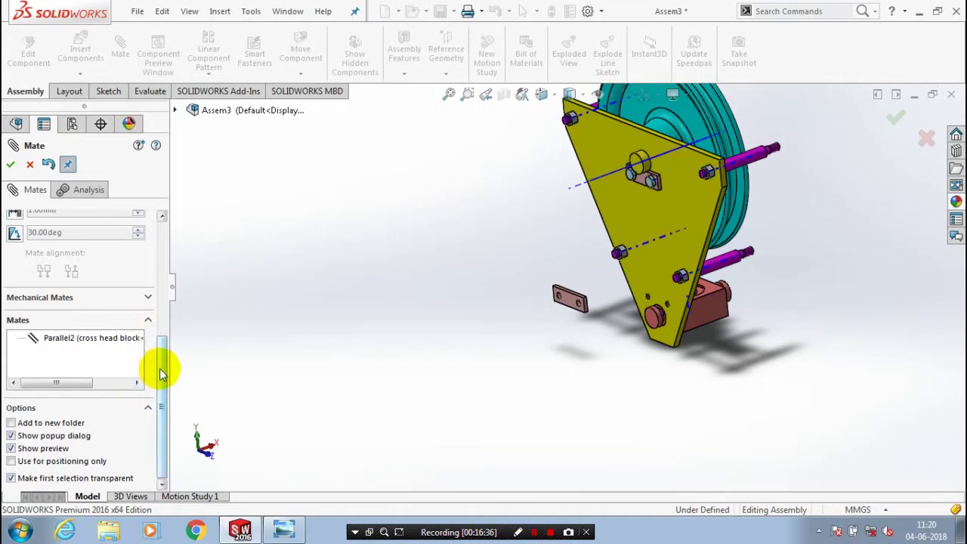
scroll(160, 372, "up", 5)
left_click(38, 300)
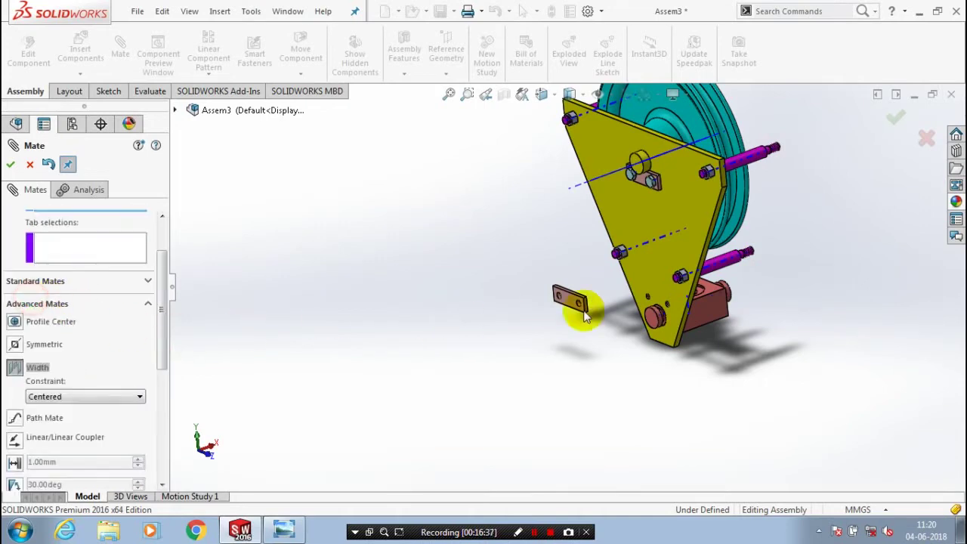
scroll(649, 302, "down", 4)
scroll(512, 325, "down", 2)
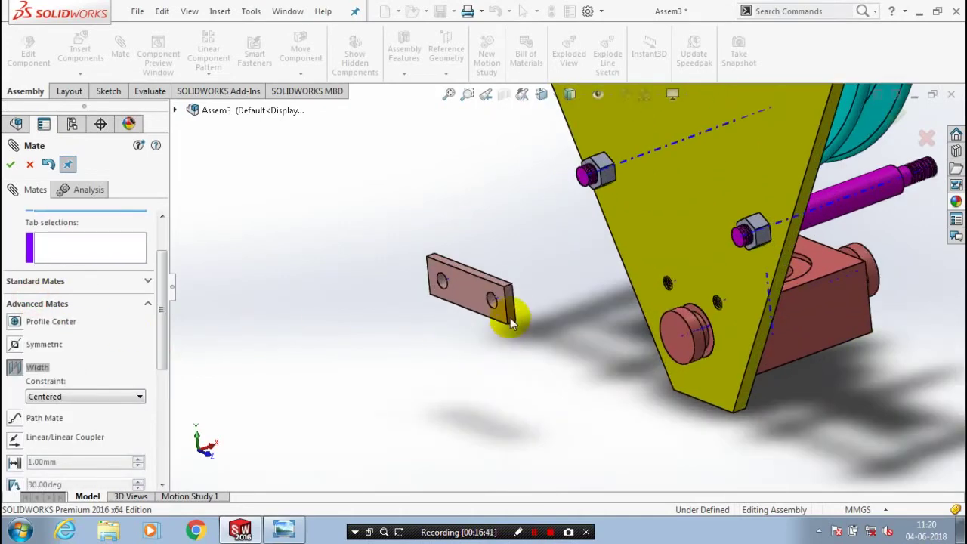
left_click(510, 310)
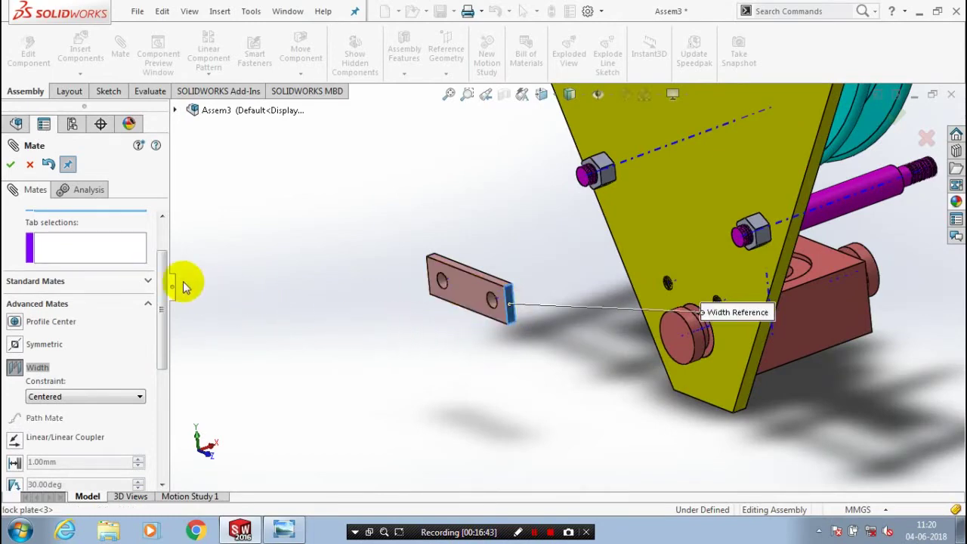
middle_click_drag(431, 317, 530, 349)
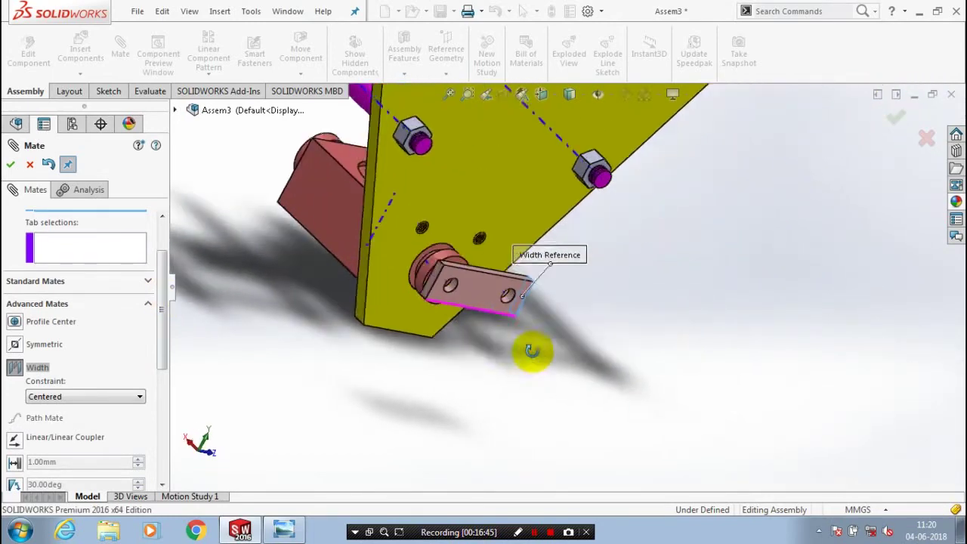
left_click(438, 269)
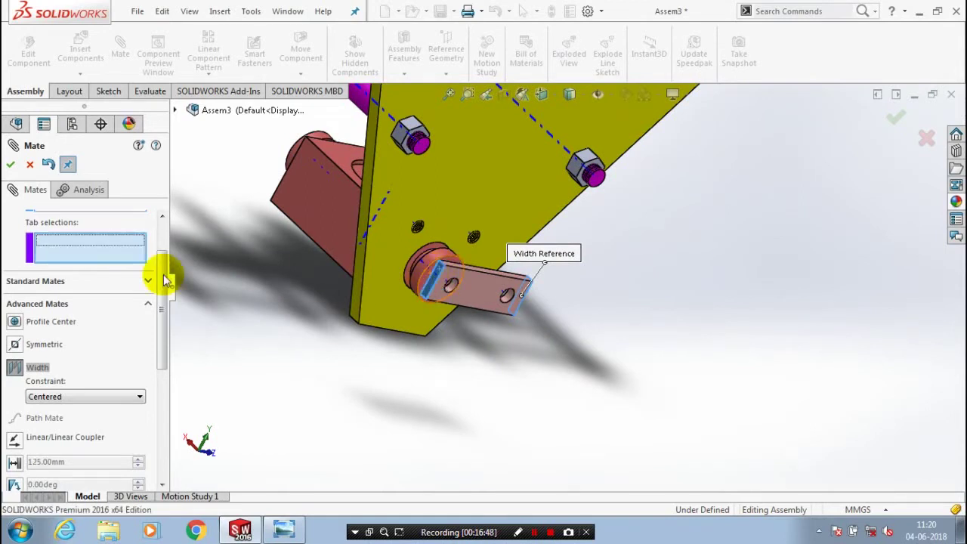
Use the cross head block's two opposite long side faces as tab selections and accept the centered Width mate
left_click_drag(167, 279, 162, 248)
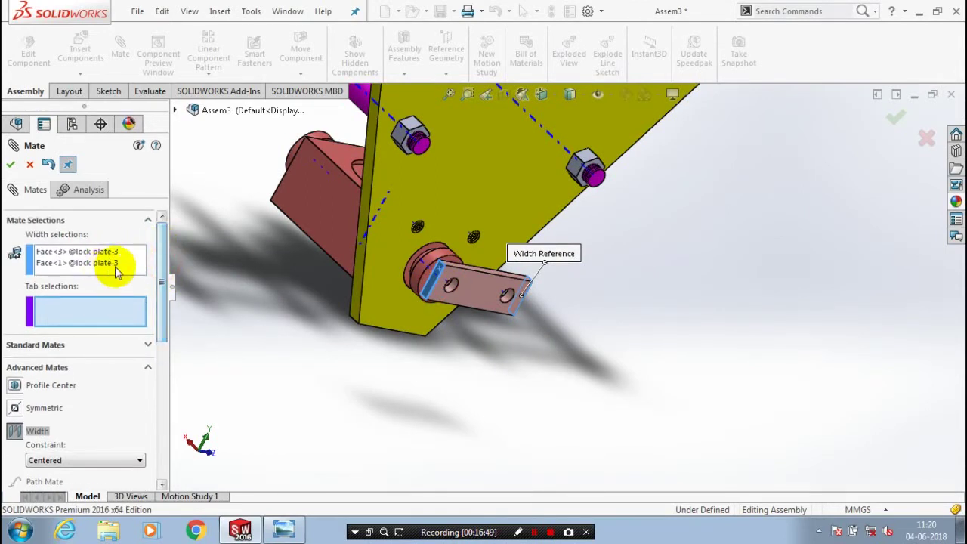
left_click(117, 317)
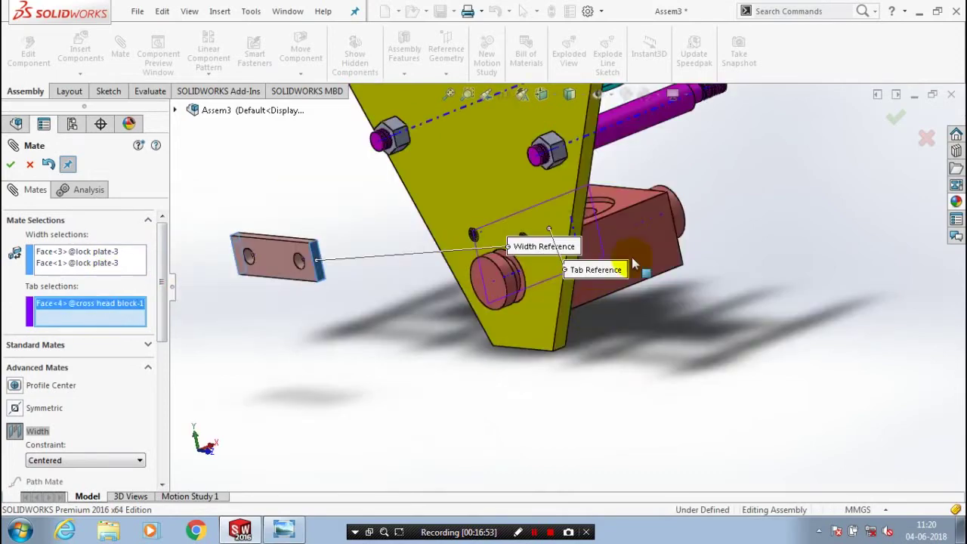
left_click(636, 249)
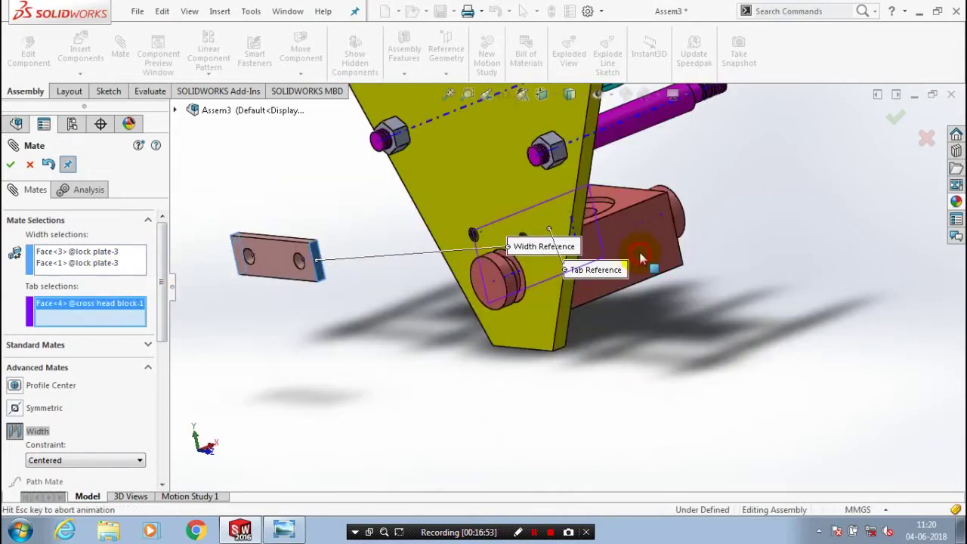
left_click(684, 284)
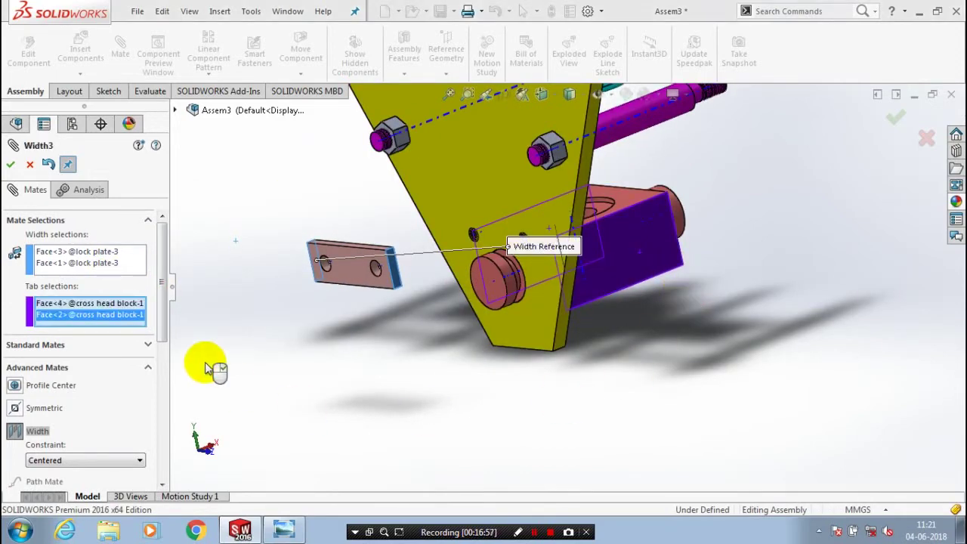
left_click(11, 165)
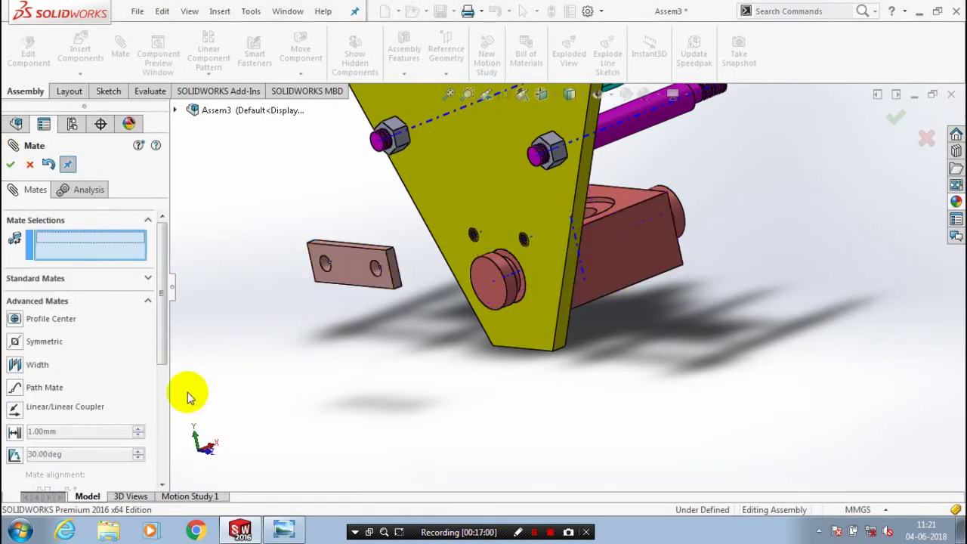
left_click(164, 304)
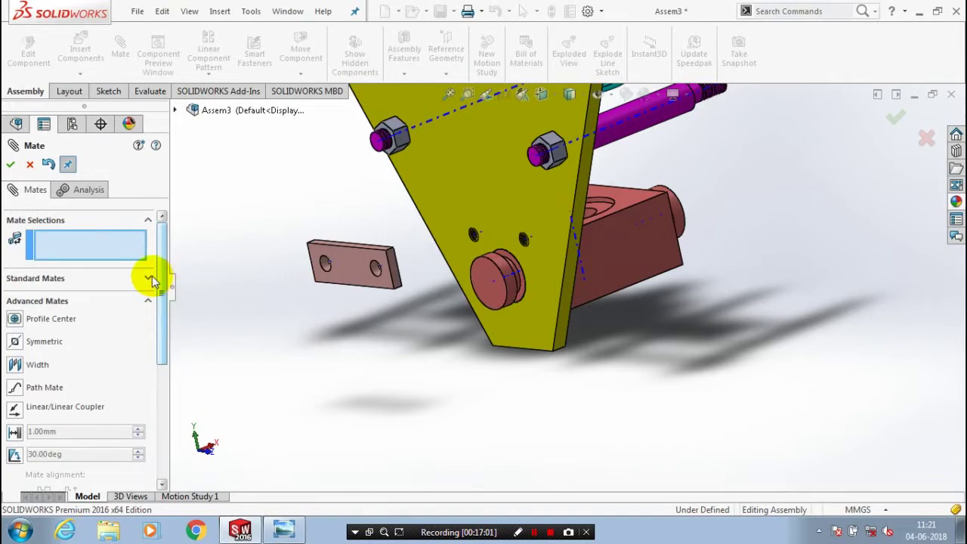
Add a tangent mate between the cylindrical groove face of the cross head block's end pin and the lock plate's lower long edge face
left_click(147, 279)
left_click_drag(166, 306, 172, 298)
scroll(172, 302, "up", 1)
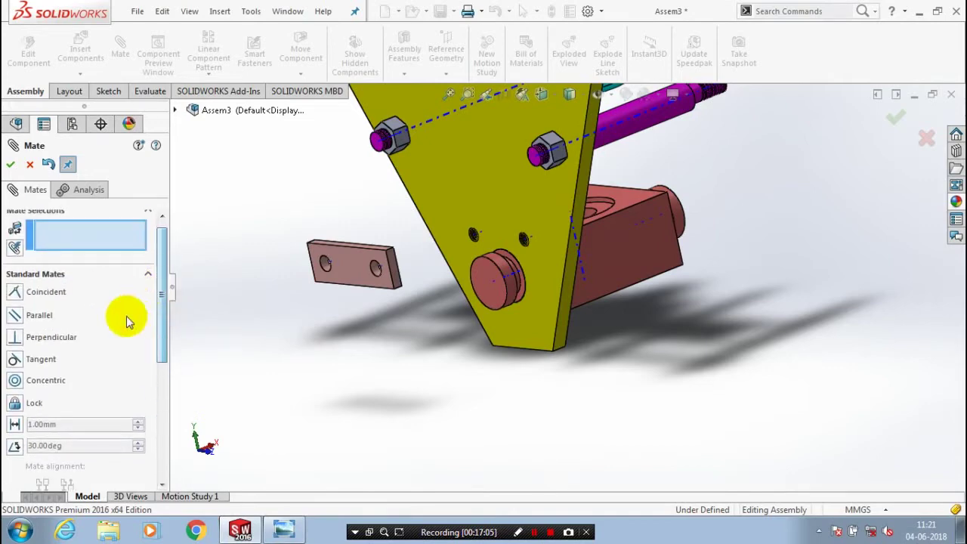
left_click(42, 360)
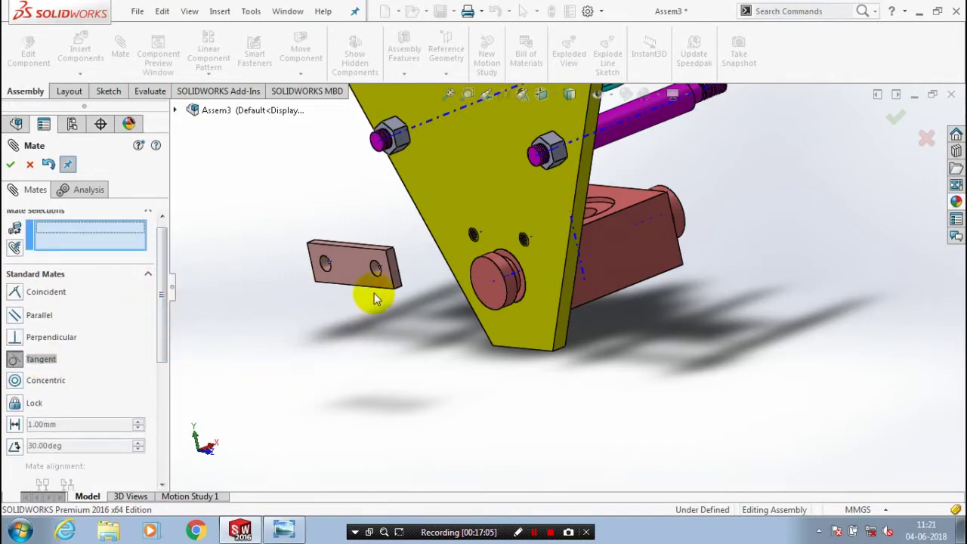
scroll(378, 298, "down", 3)
left_click(600, 310)
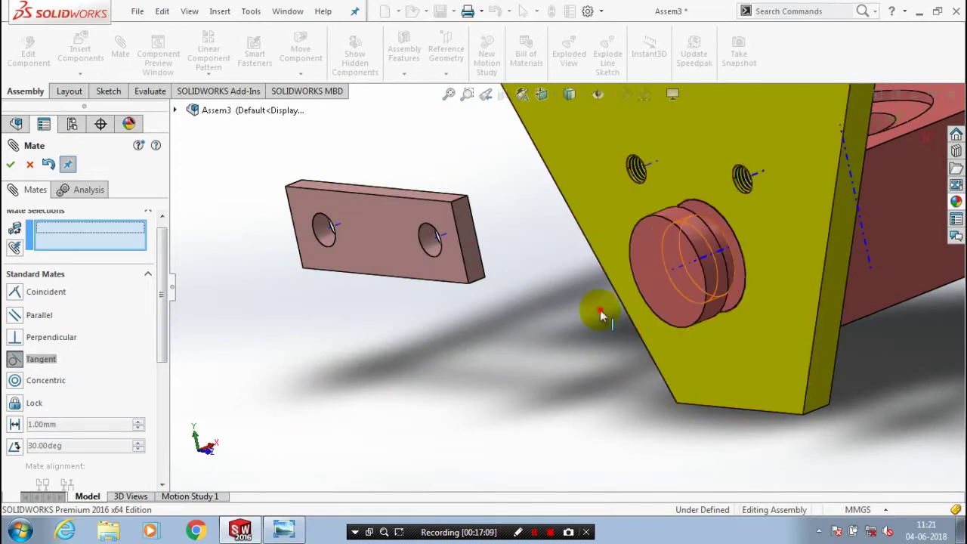
middle_click_drag(510, 348, 403, 290)
scroll(402, 291, "up", 2)
scroll(374, 155, "down", 5)
middle_click_drag(546, 267, 569, 250)
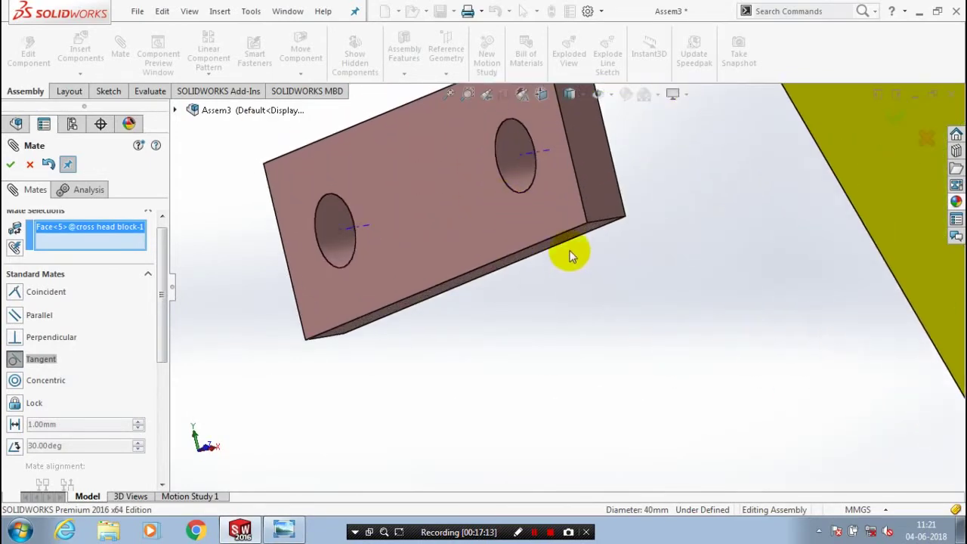
left_click(575, 236)
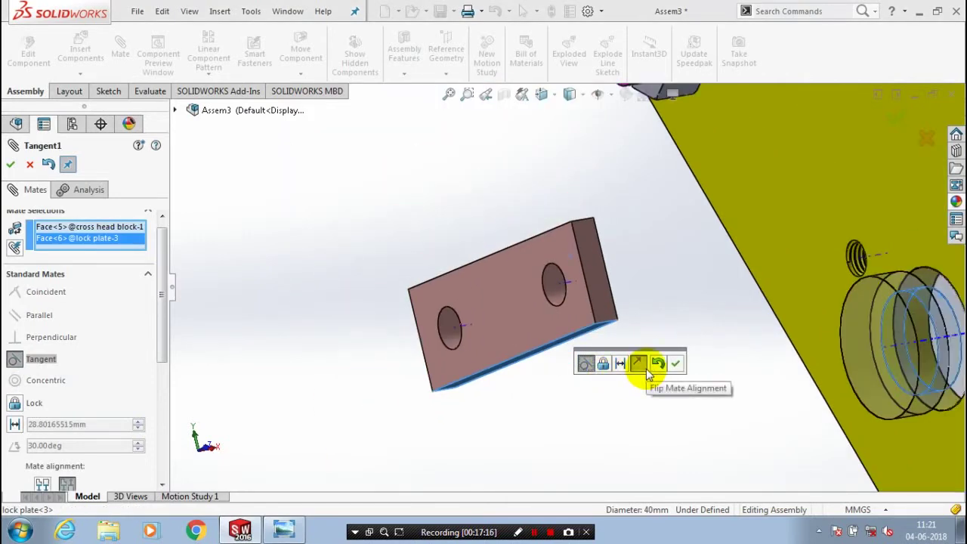
left_click(675, 363)
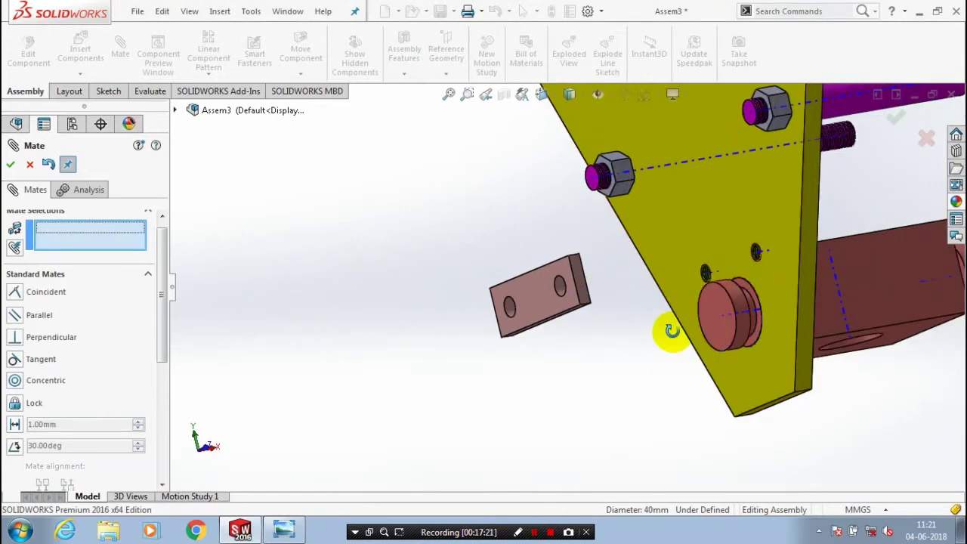
Add a coincident mate between the cover plate's outer face and the lock plate's back face, and finish mating
middle_click_drag(672, 331, 748, 323)
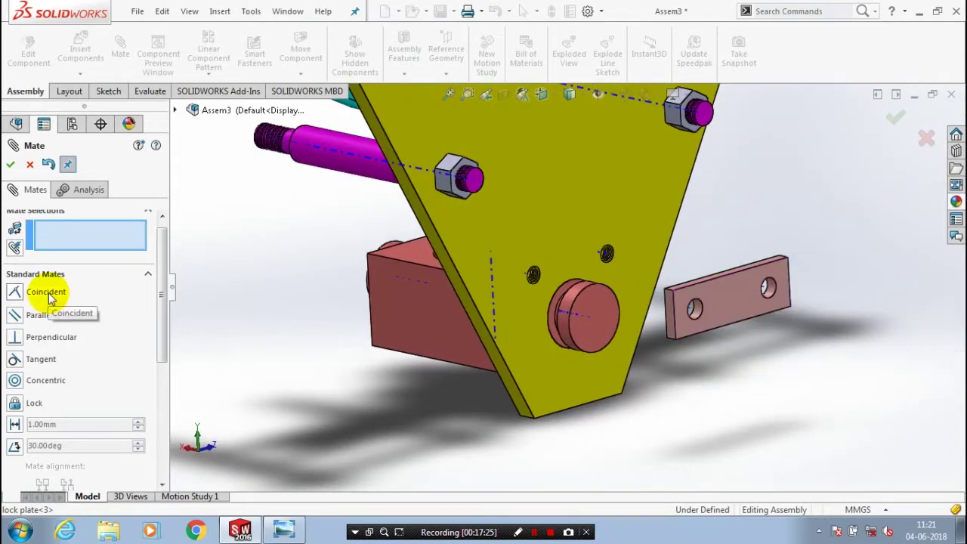
left_click(583, 206)
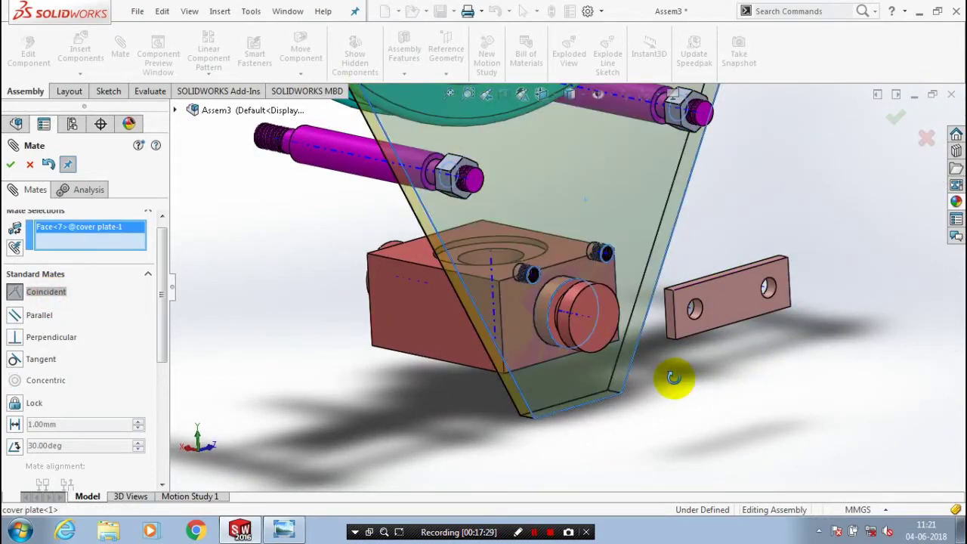
middle_click_drag(673, 378, 740, 393)
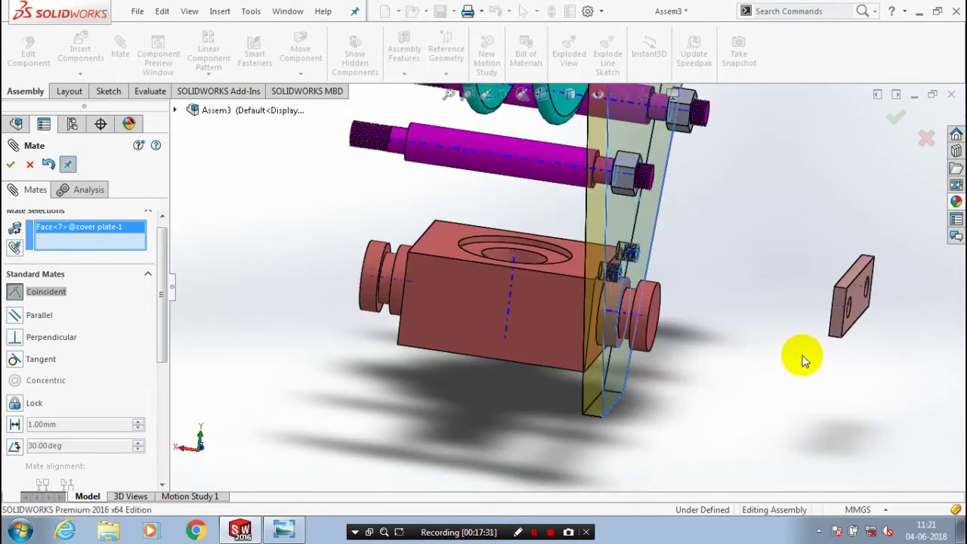
middle_click_drag(798, 356, 792, 307)
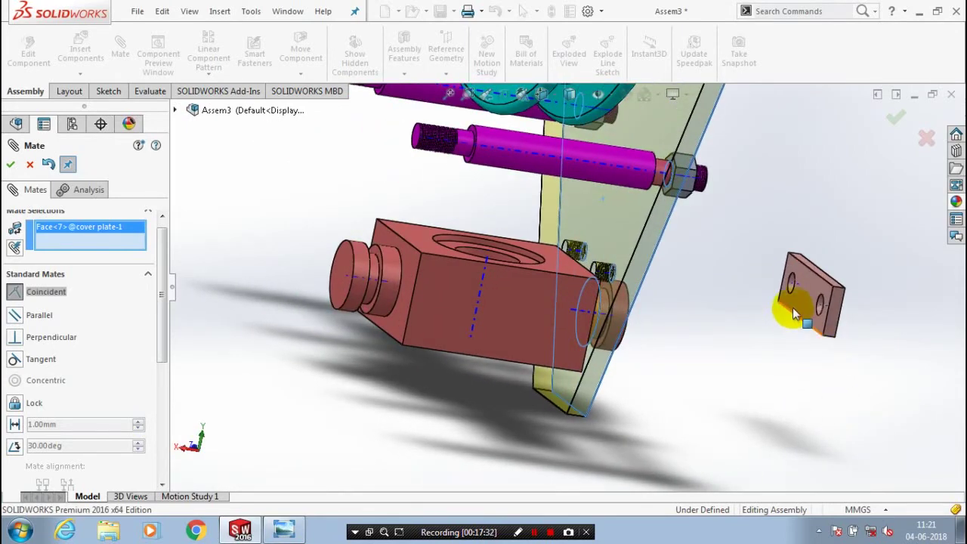
left_click(758, 344)
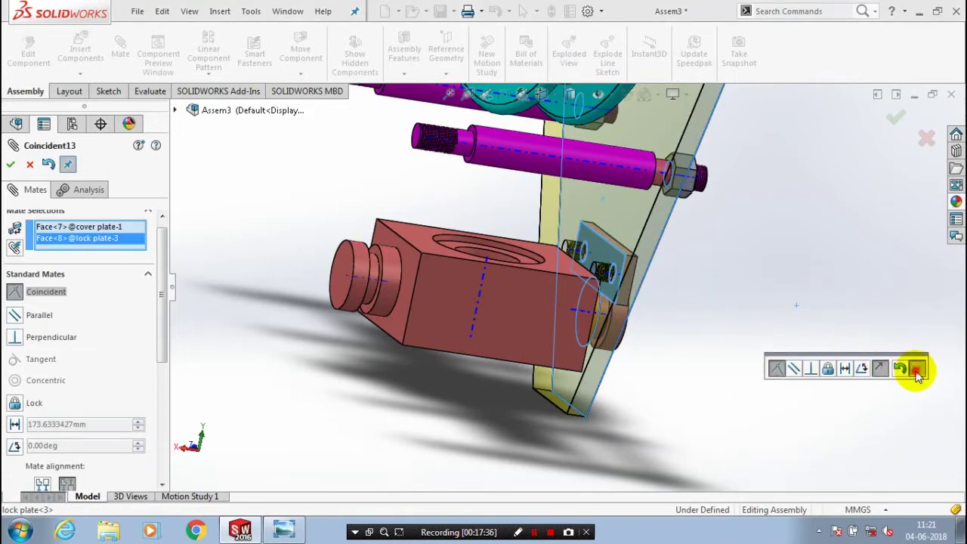
left_click(916, 370)
middle_click_drag(868, 366, 658, 362)
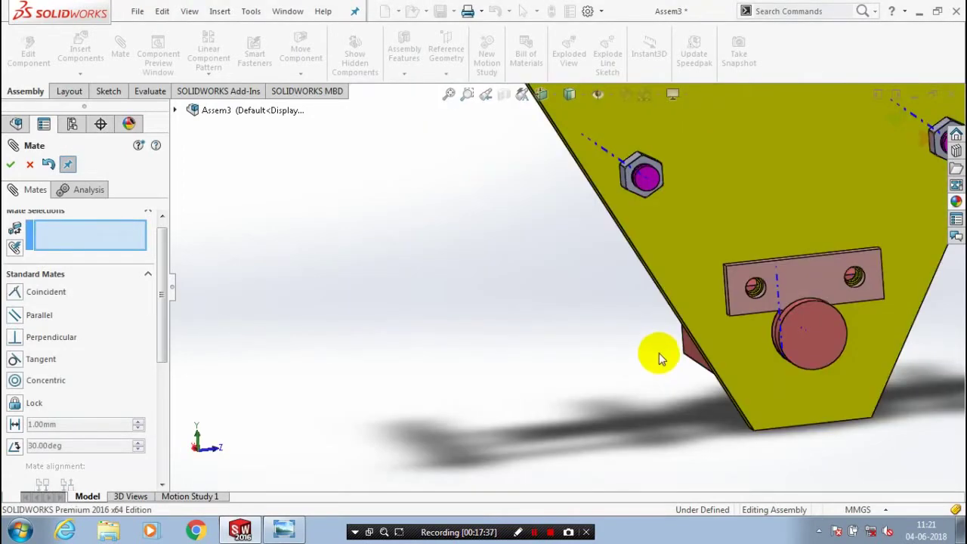
scroll(658, 353, "up", 5)
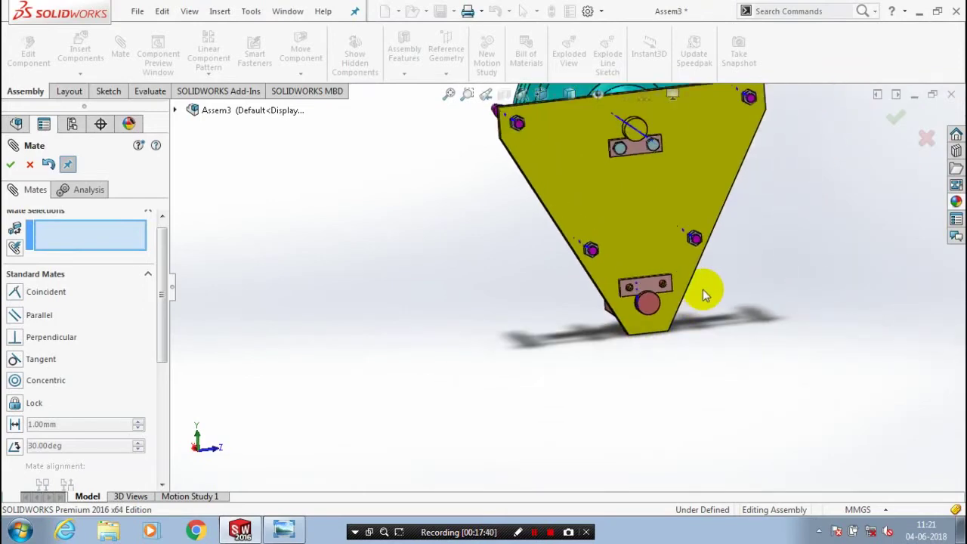
scroll(702, 289, "down", 2)
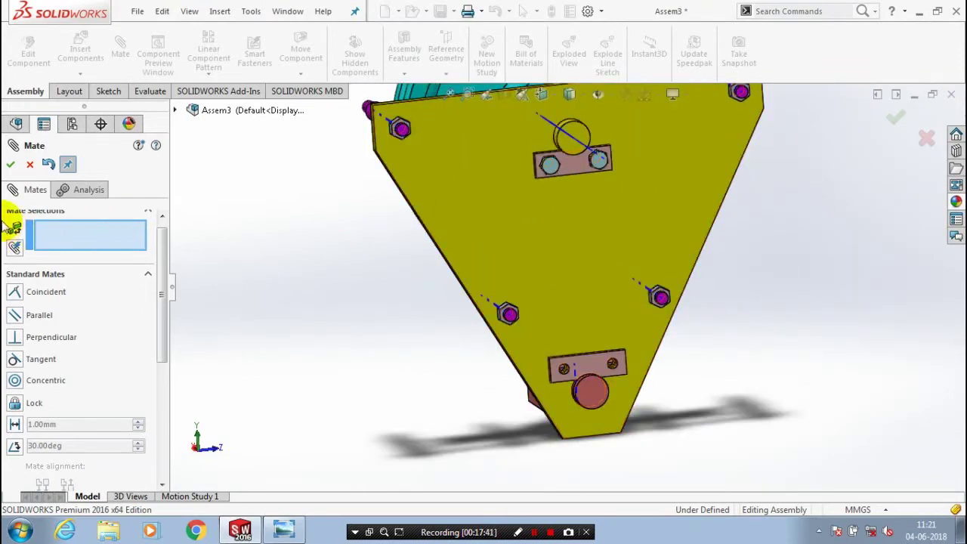
left_click(29, 164)
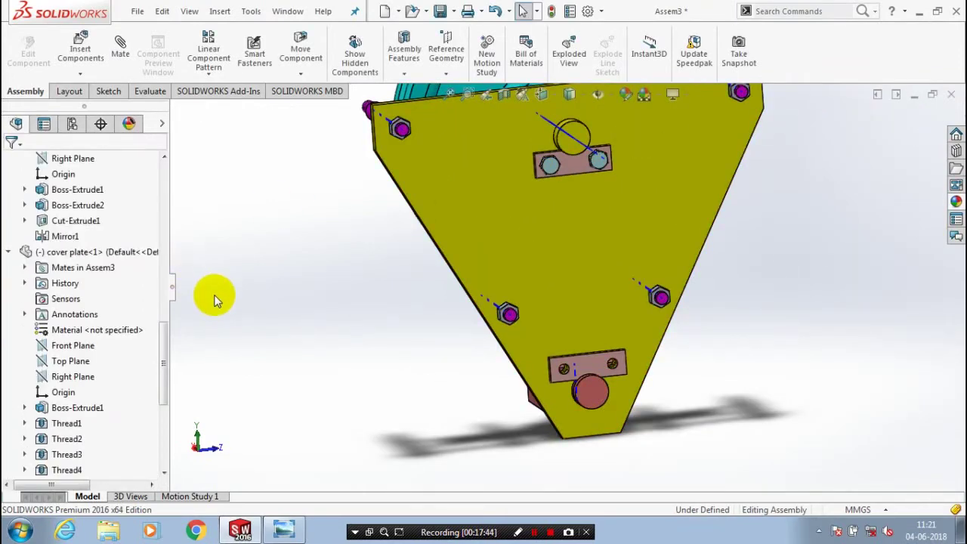
Insert the m16 bolt part from the solidworks parts folder and place it beside the lower end of the cover plate
left_click(80, 73)
left_click(72, 89)
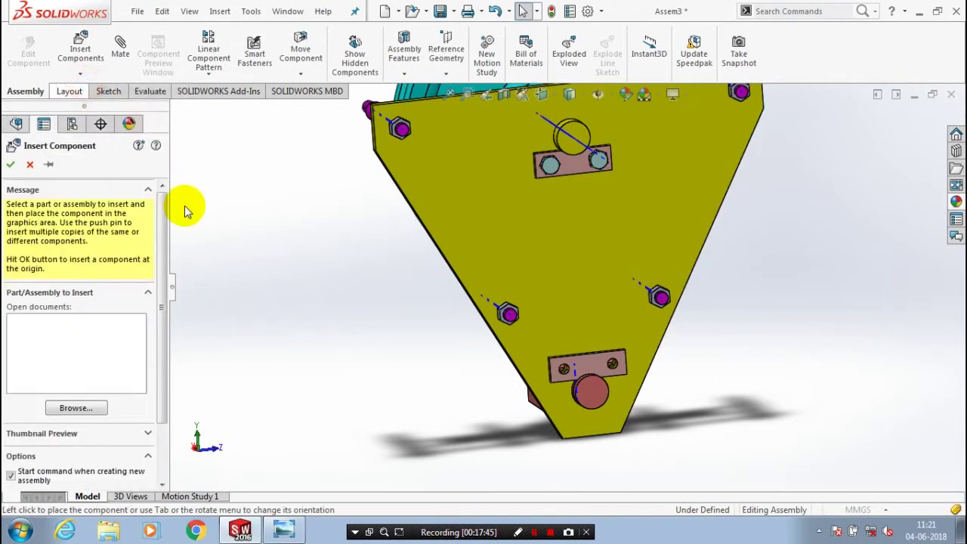
left_click(79, 401)
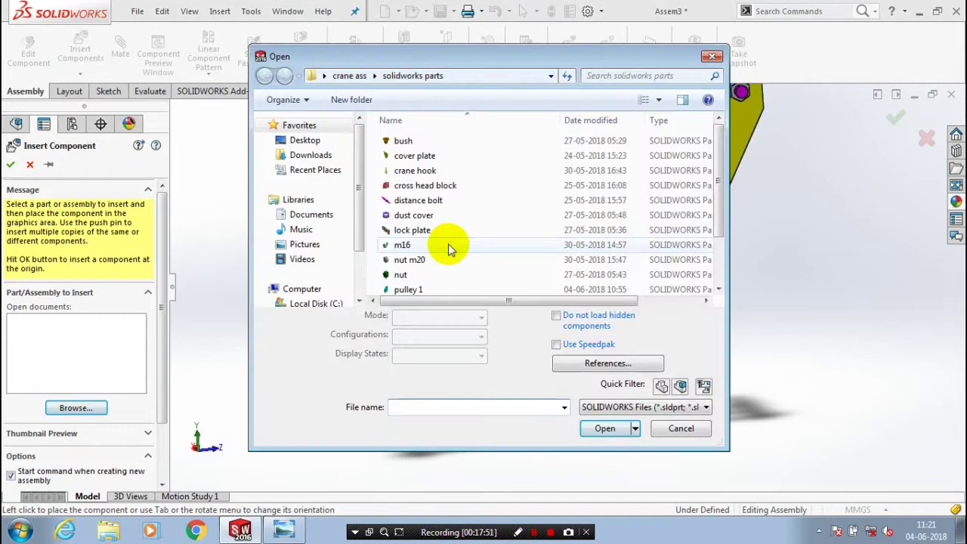
left_click(448, 244)
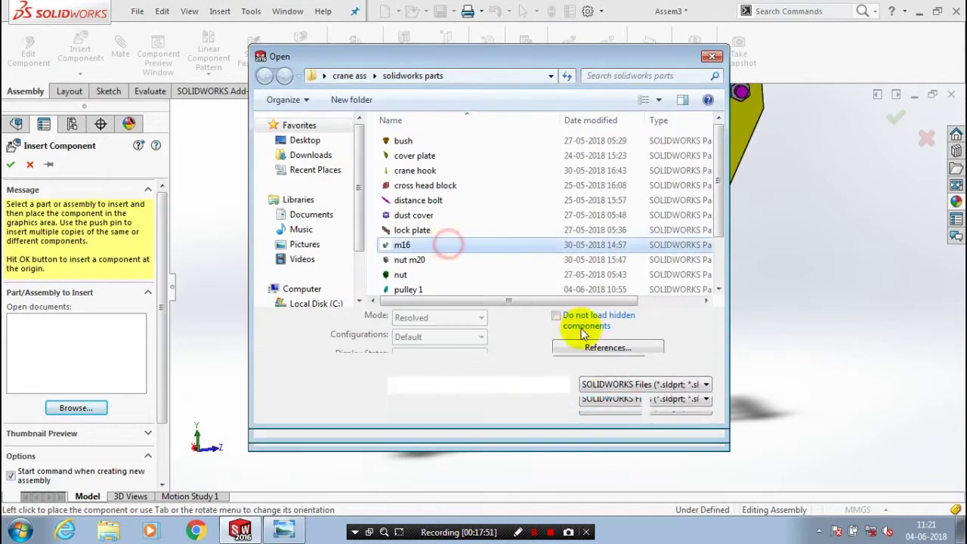
left_click(604, 406)
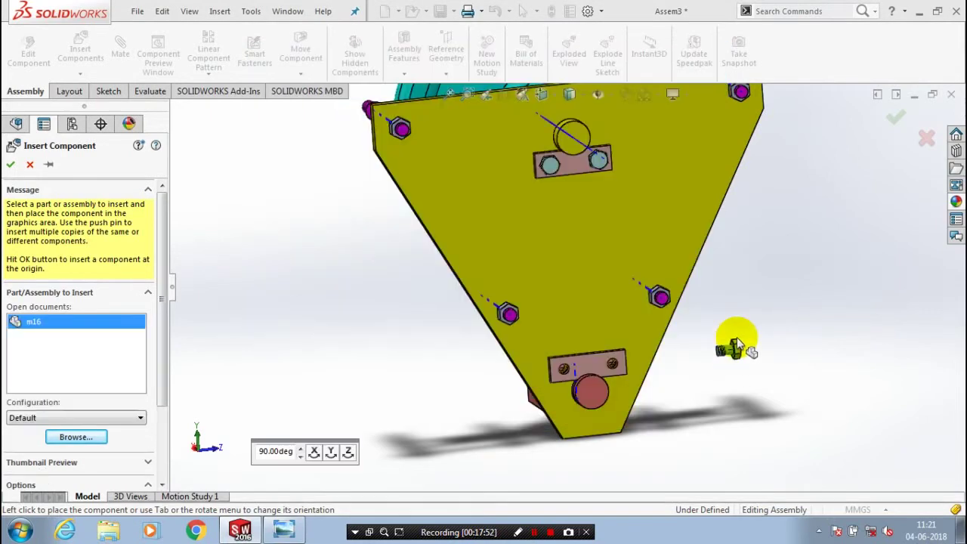
left_click(736, 337)
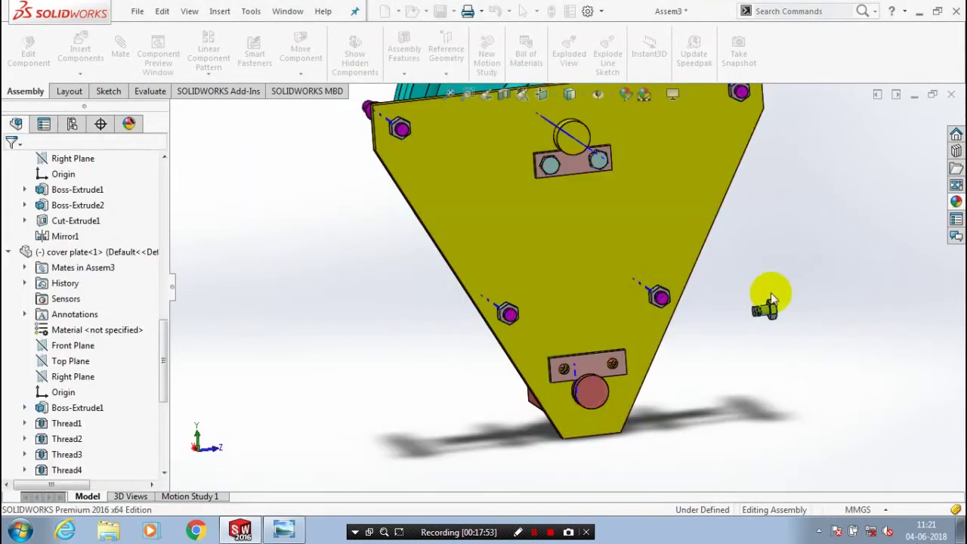
Add a concentric mate between the m16 bolt's smooth shank and the right-hand hole of the lower lock plate
scroll(721, 321, "down", 3)
scroll(719, 321, "up", 5)
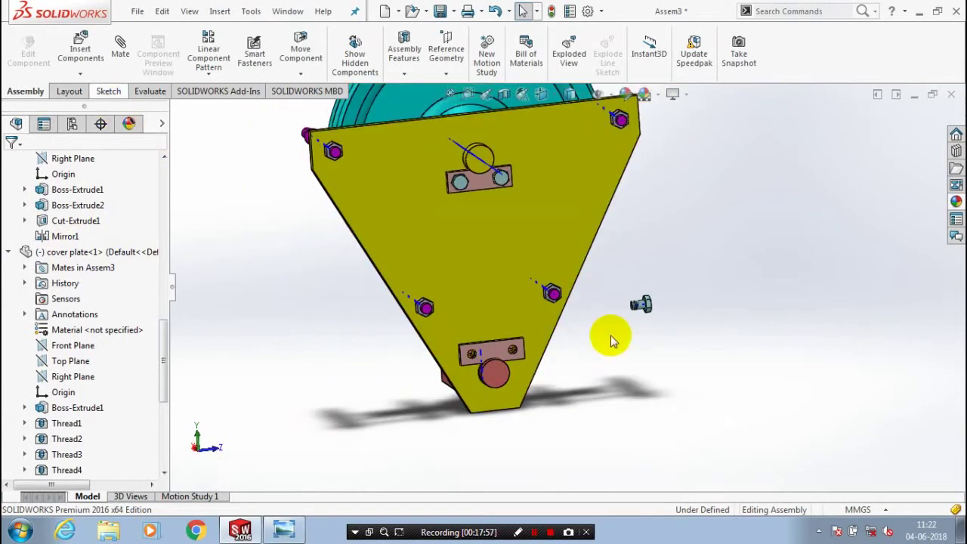
key("m")
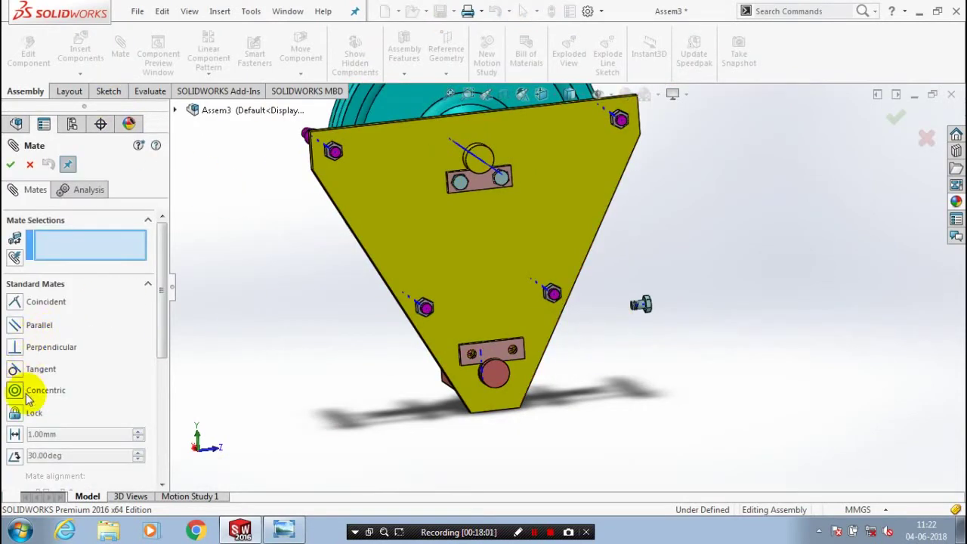
left_click(30, 390)
scroll(646, 306, "down", 5)
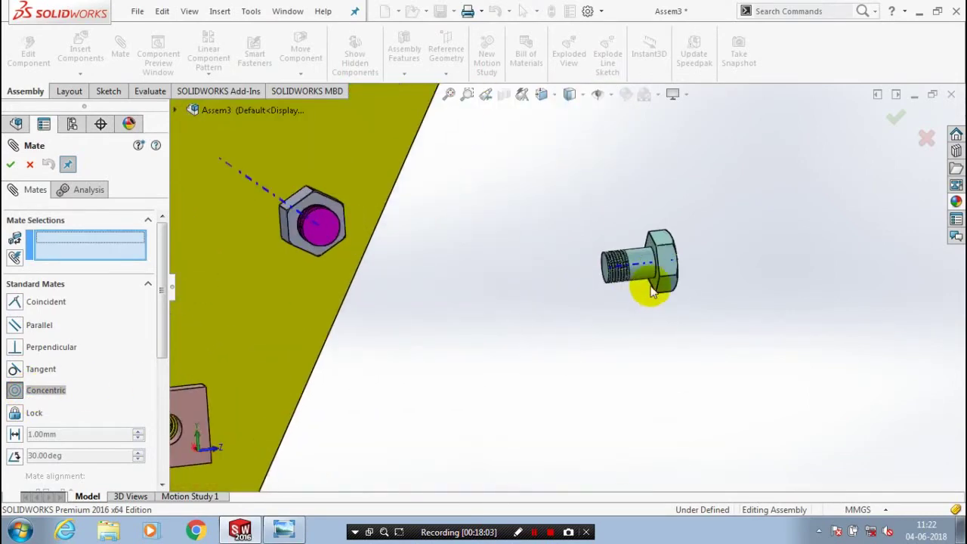
left_click(638, 279)
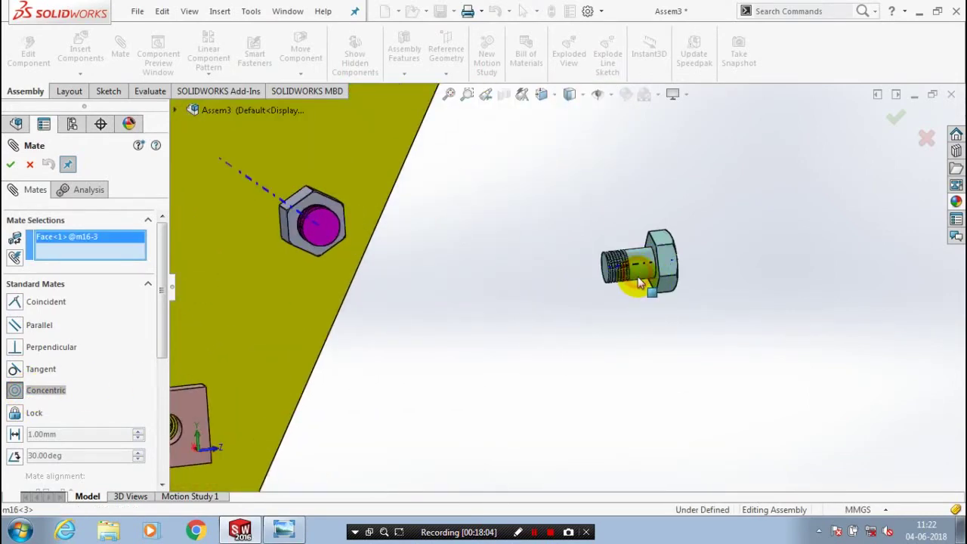
scroll(638, 281, "up", 3)
scroll(363, 385, "down", 6)
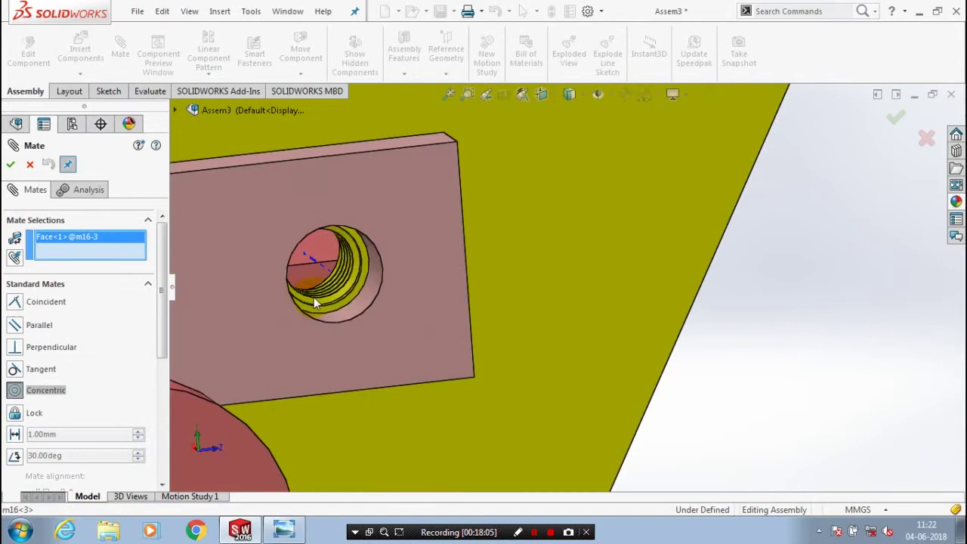
left_click(361, 299)
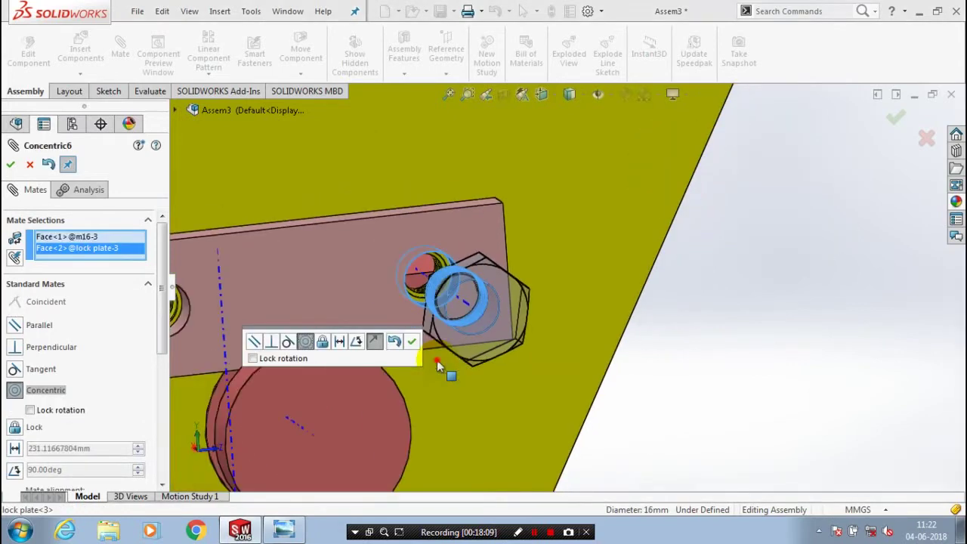
right_click(437, 360)
Add a coincident mate between the lower lock plate's front face and the underside of the m16 bolt head, and finish mating
scroll(536, 397, "up", 6)
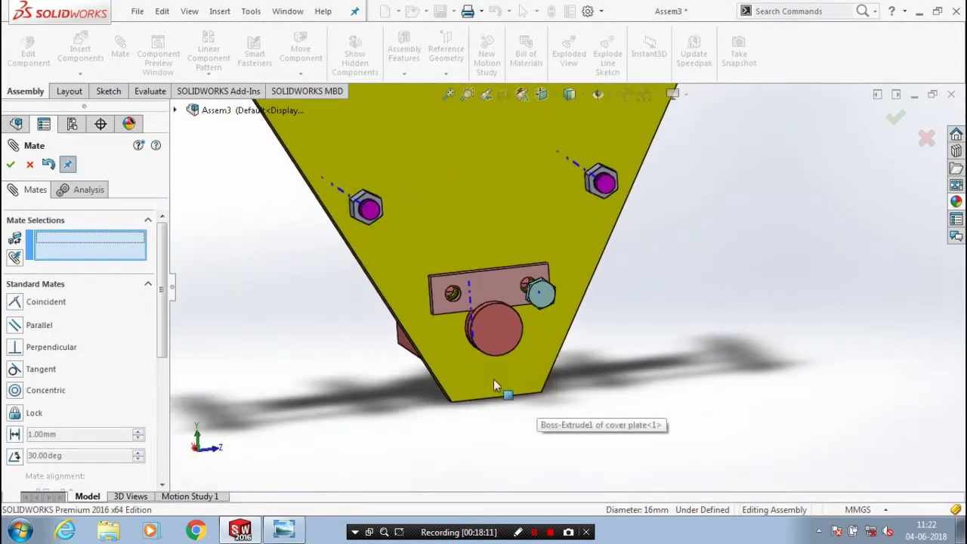
middle_click_drag(351, 410, 380, 393)
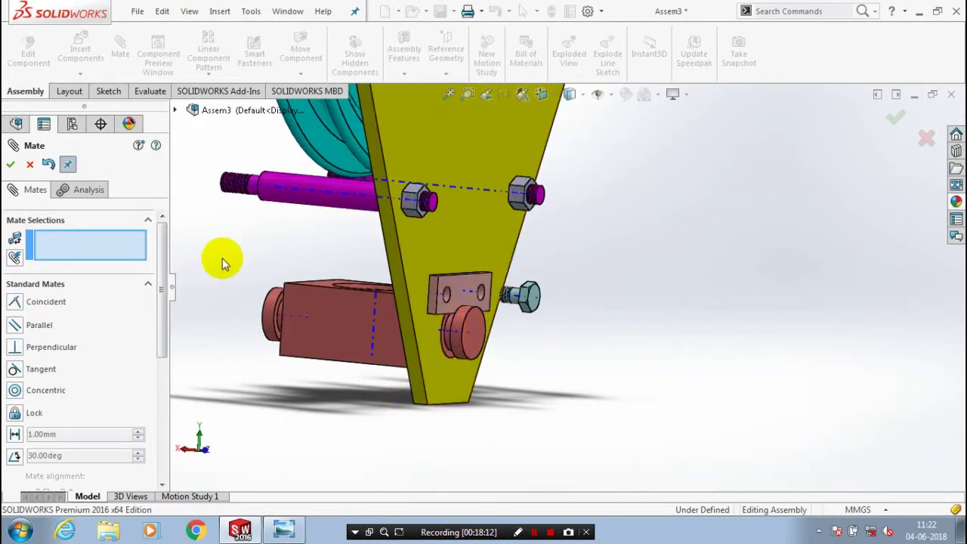
scroll(485, 299, "down", 5)
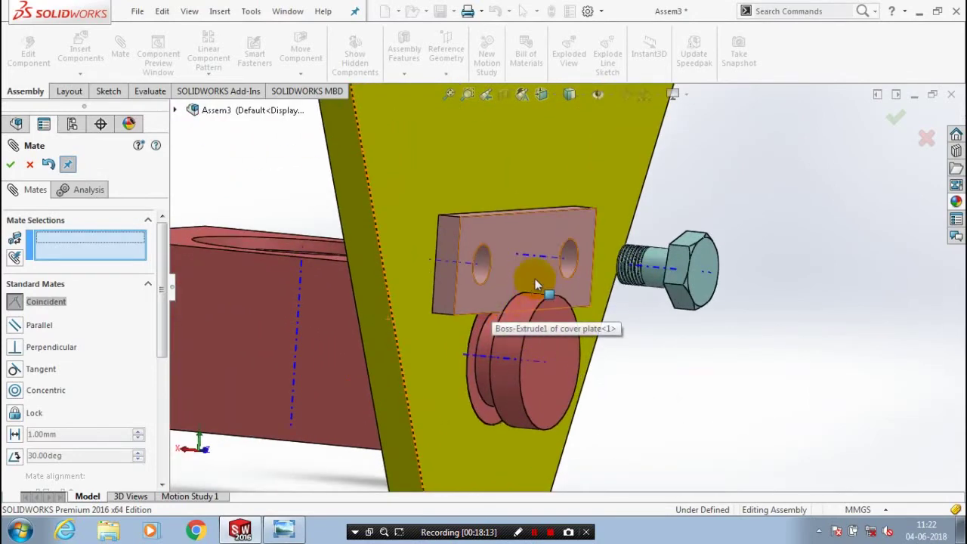
left_click(508, 288)
scroll(496, 301, "up", 2)
scroll(496, 301, "up", 1)
middle_click_drag(496, 301, 558, 299)
scroll(567, 296, "down", 3)
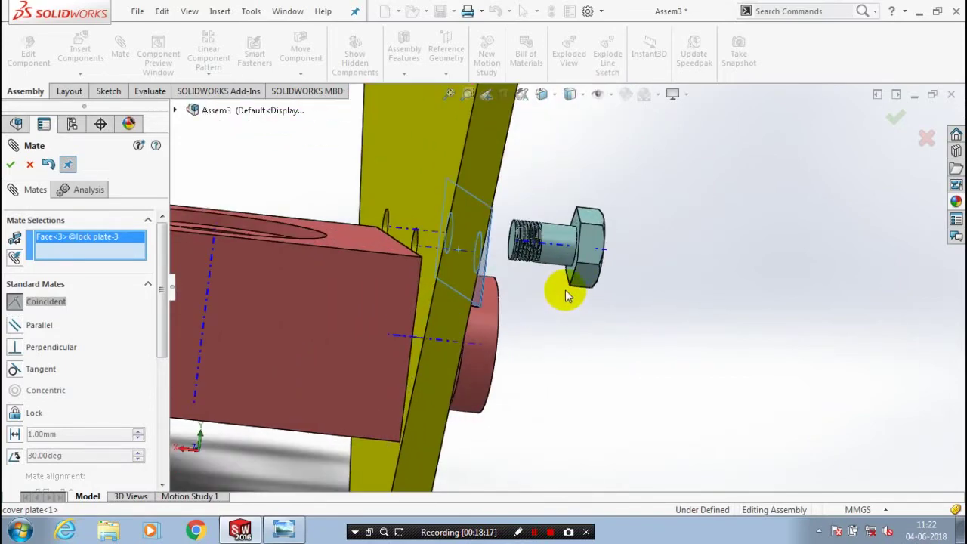
scroll(568, 296, "down", 5)
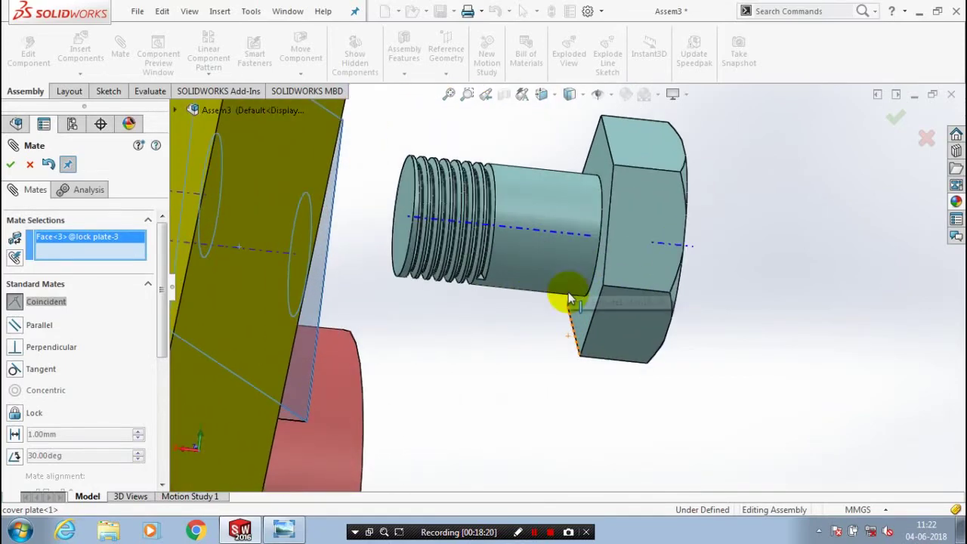
left_click(568, 296)
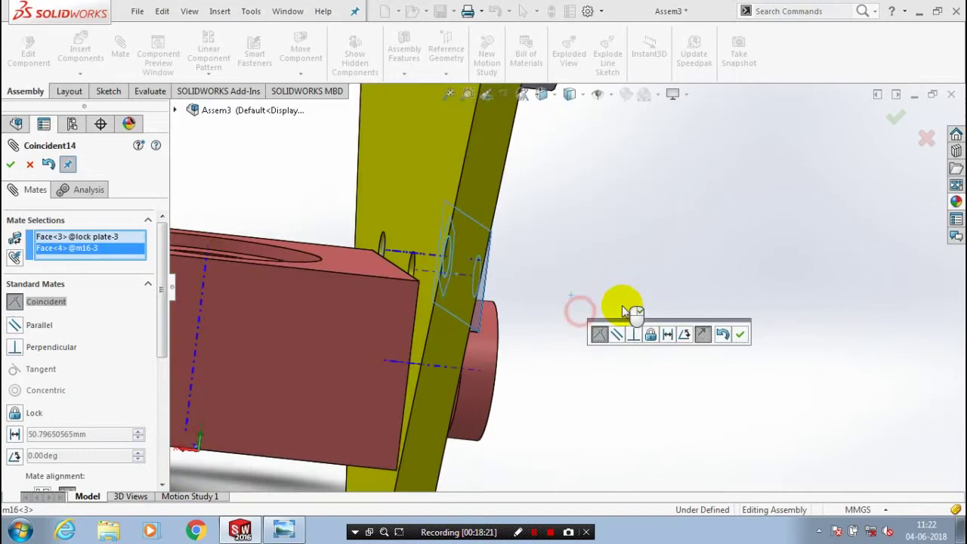
left_click(739, 333)
middle_click_drag(621, 269, 578, 267)
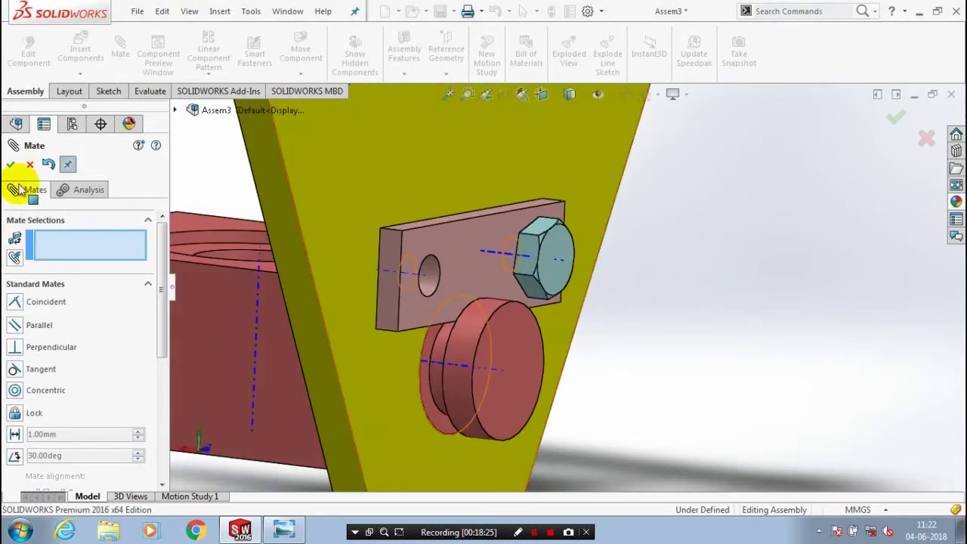
scroll(23, 172, "up", 2)
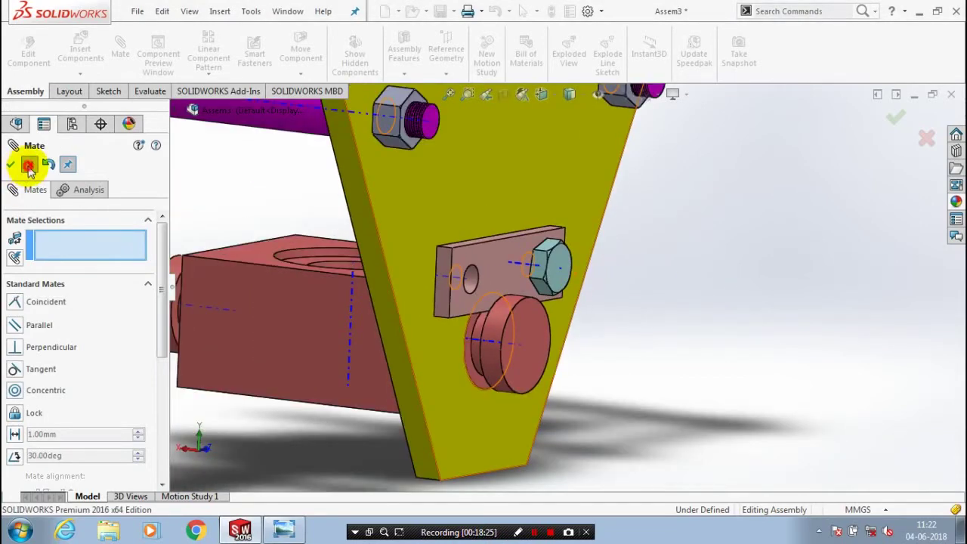
left_click(29, 165)
scroll(226, 234, "up", 3)
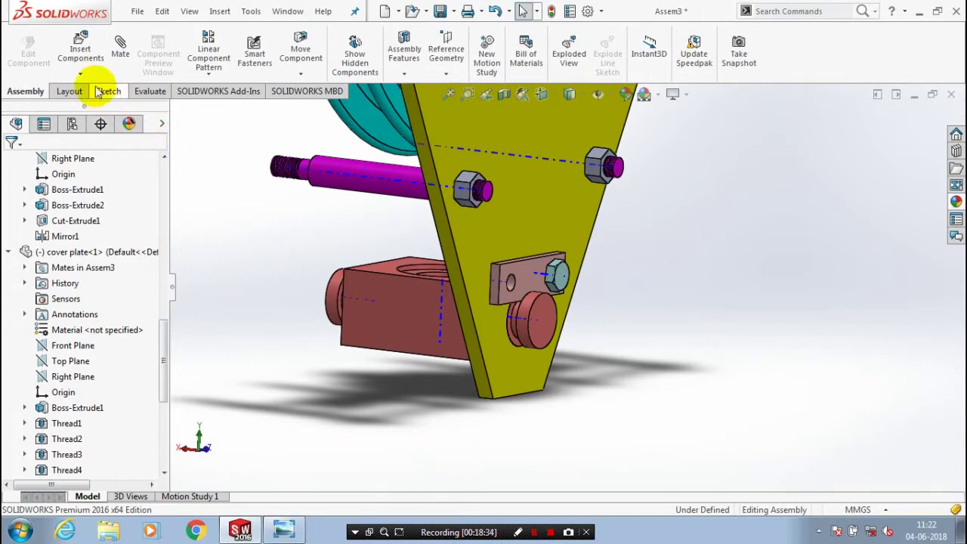
Insert another m16 bolt from the solidworks parts folder and place it beside the lower end of the cover plate
left_click(80, 49)
left_click(75, 408)
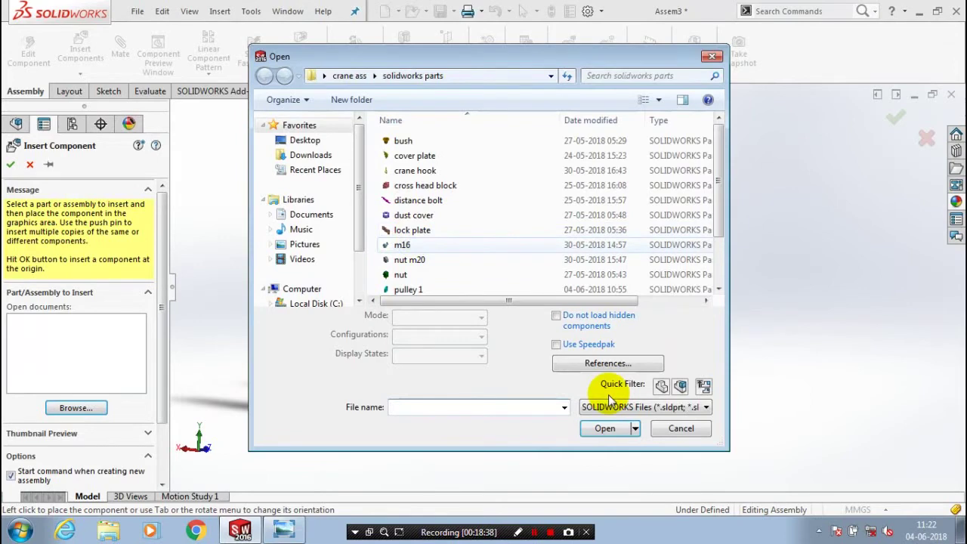
left_click(604, 427)
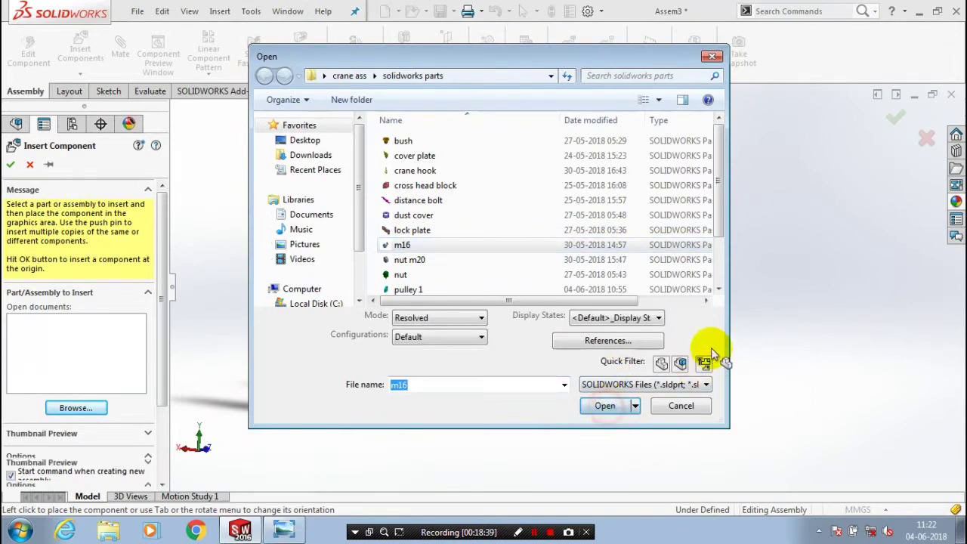
left_click(699, 340)
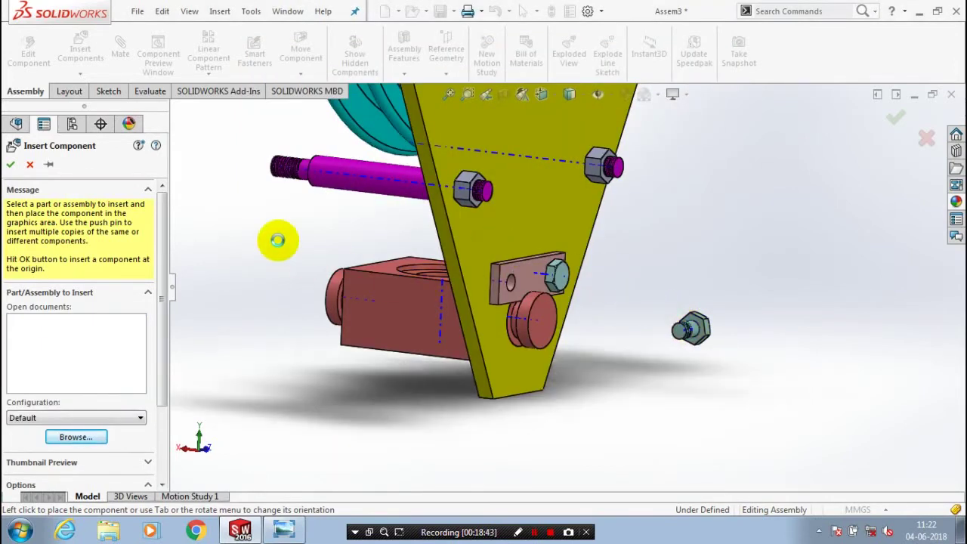
Add a concentric mate between the new m16 bolt's shank and the empty left-hand hole of the lower lock plate
left_click(121, 50)
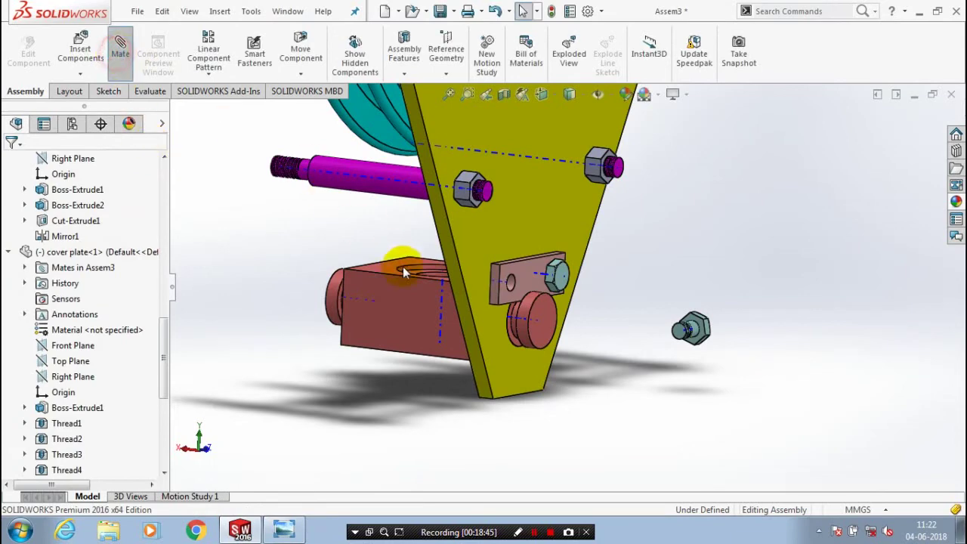
scroll(691, 329, "down", 5)
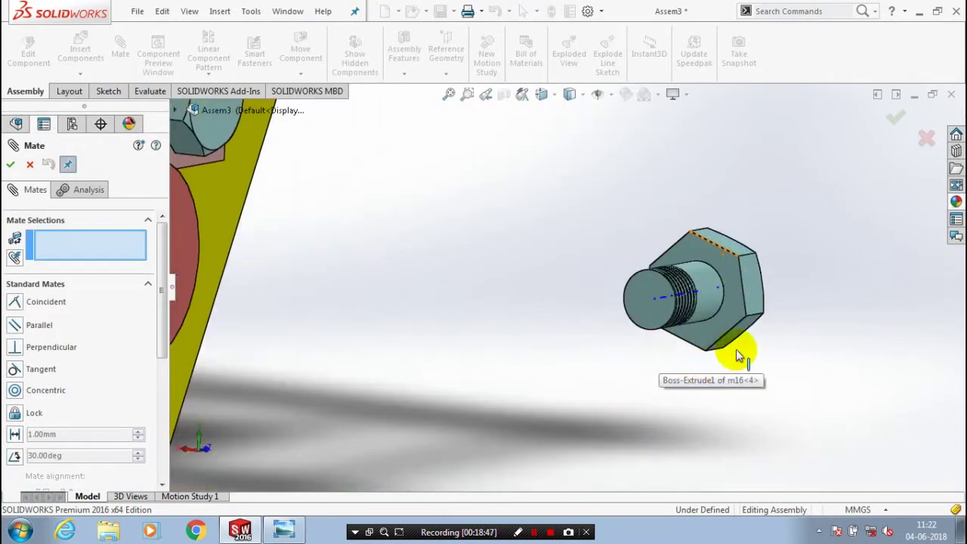
left_click(721, 292)
scroll(712, 327, "up", 3)
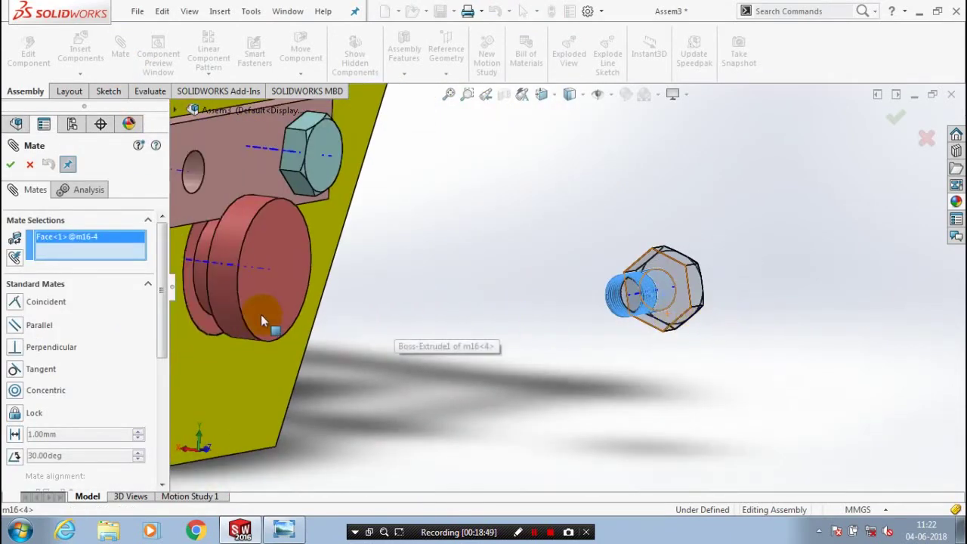
scroll(263, 265, "up", 3)
scroll(417, 230, "down", 4)
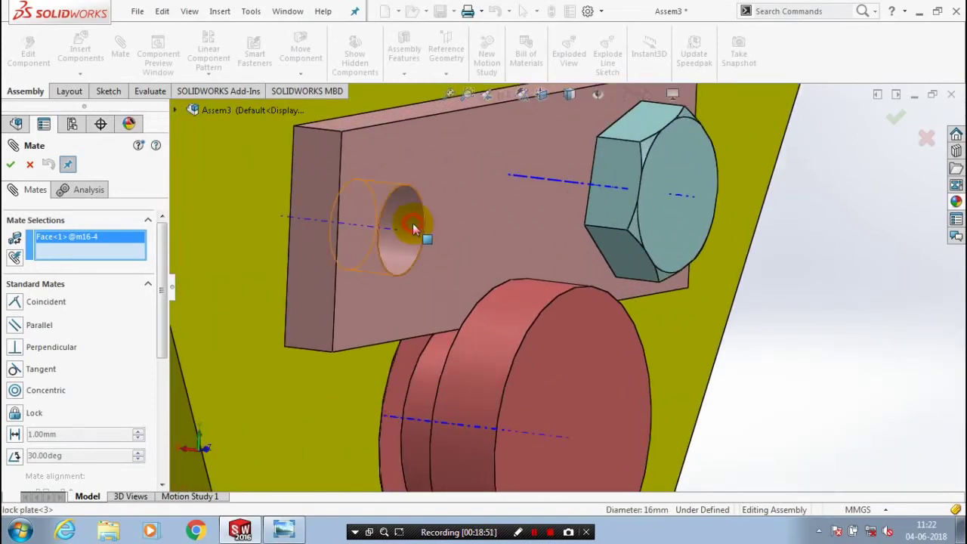
left_click(411, 225)
scroll(422, 257, "up", 5)
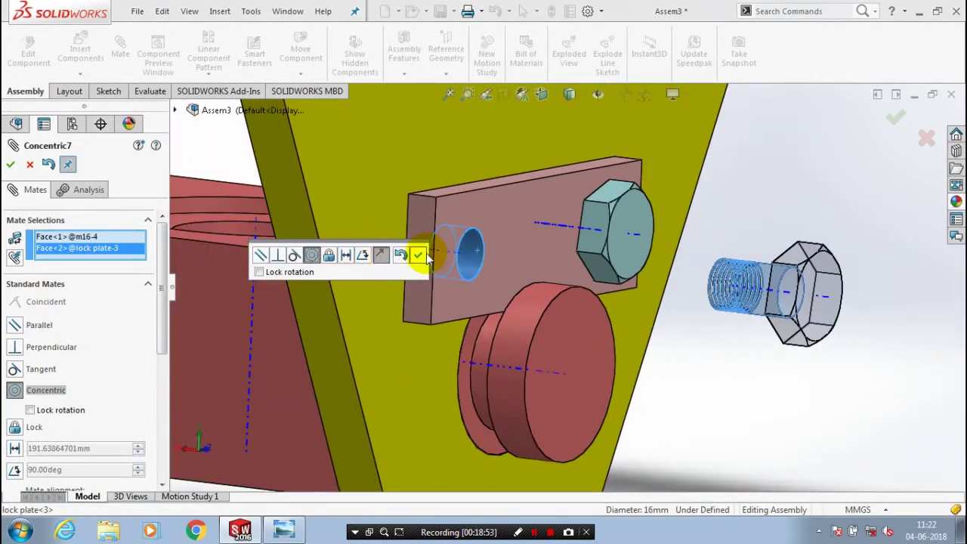
left_click(420, 255)
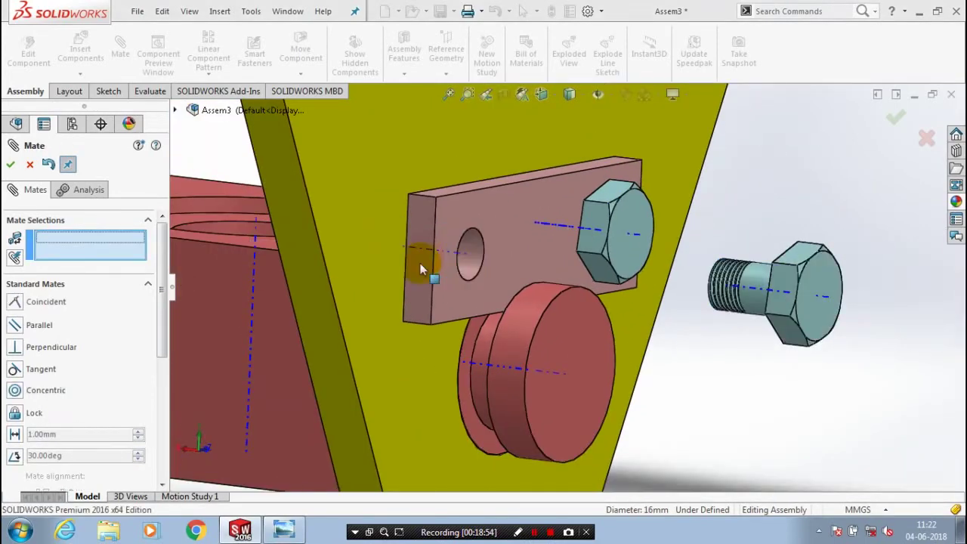
Add a coincident mate between the lower lock plate's front face and the underside of the new m16 bolt's head, and finish mating
left_click(53, 304)
left_click(544, 270)
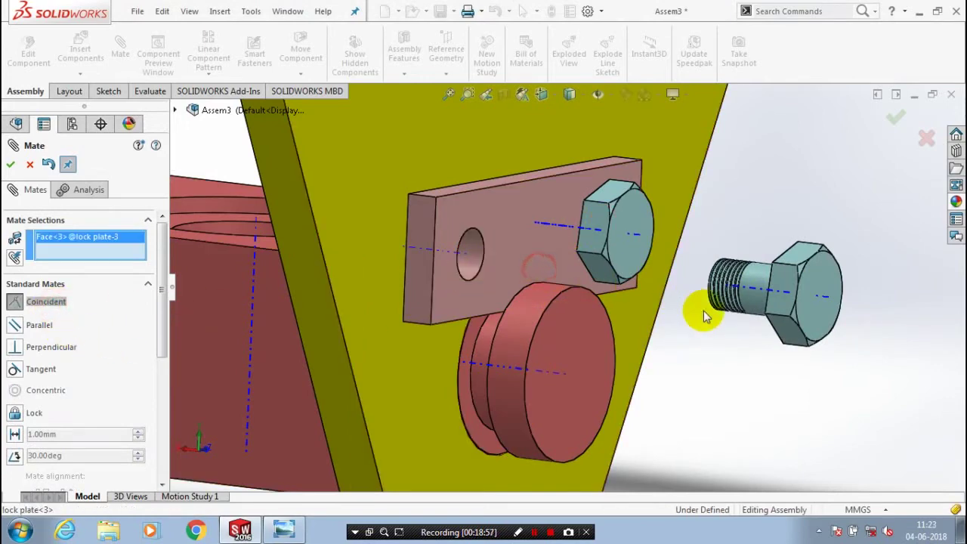
middle_click_drag(702, 319, 684, 344)
left_click(679, 321)
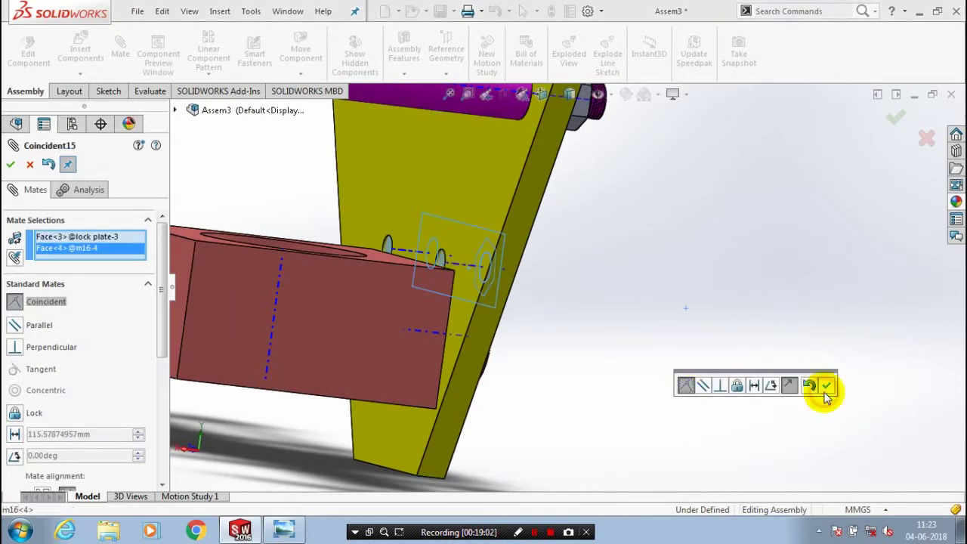
left_click(826, 388)
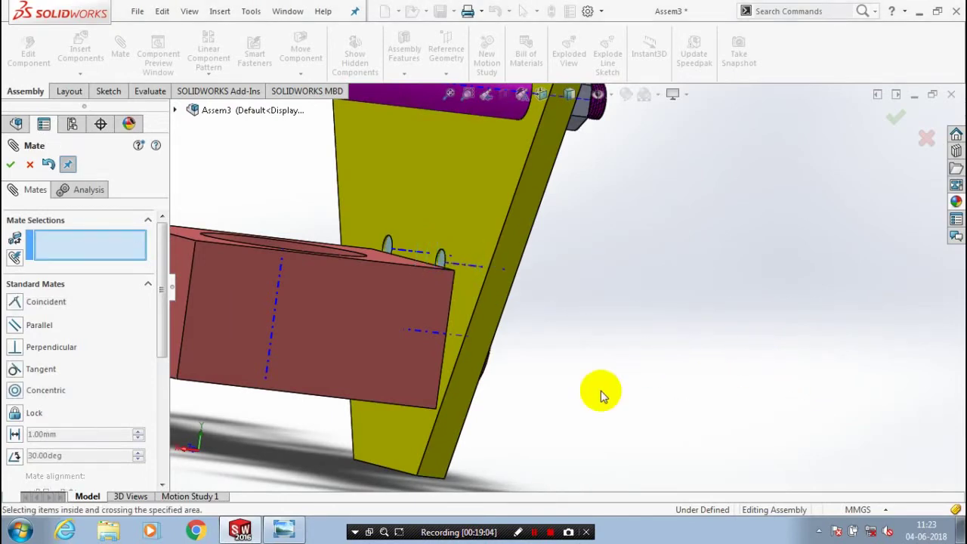
middle_click_drag(602, 390, 613, 382)
scroll(613, 382, "up", 3)
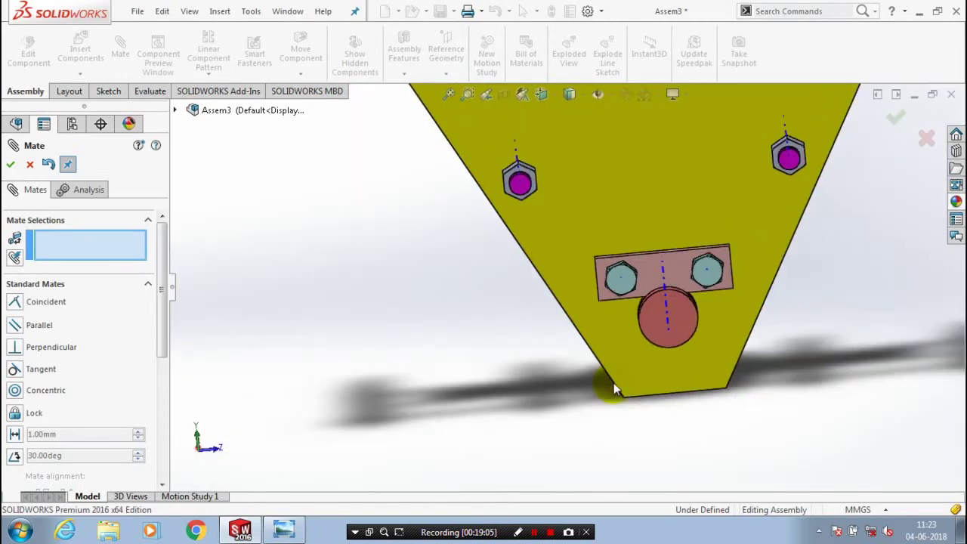
key("f")
left_click(30, 164)
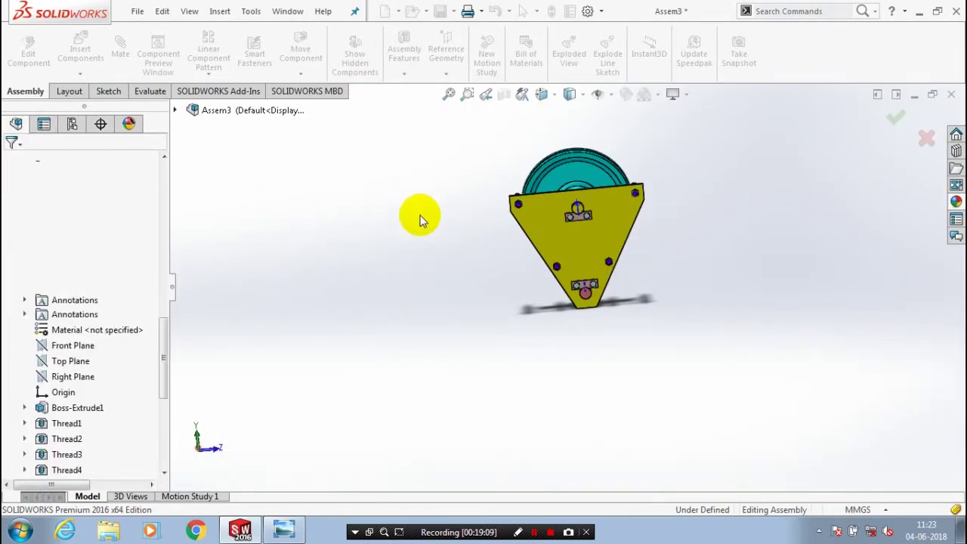
Hide the temporary axes shown through the bolts, pulley and cross head block
middle_click_drag(687, 259, 633, 258)
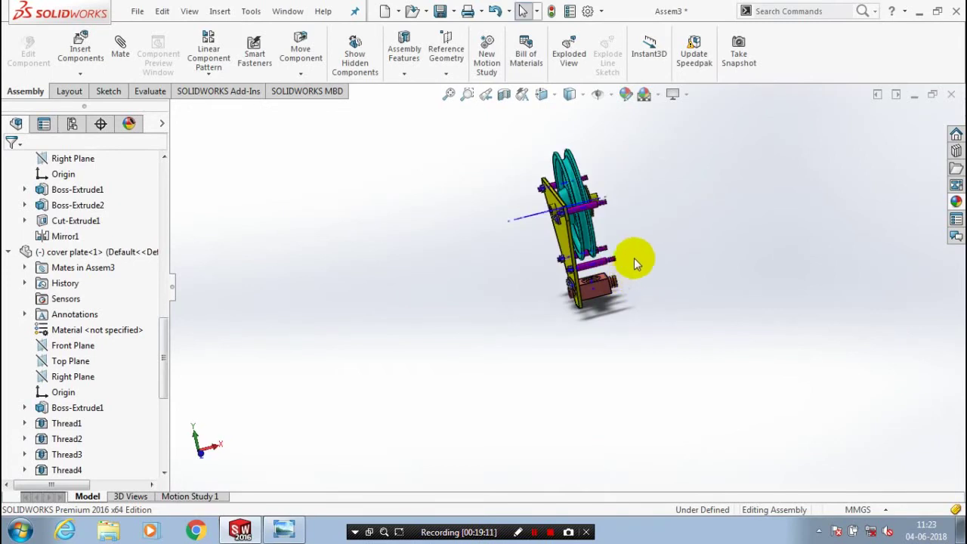
scroll(642, 185, "down", 3)
scroll(638, 235, "down", 3)
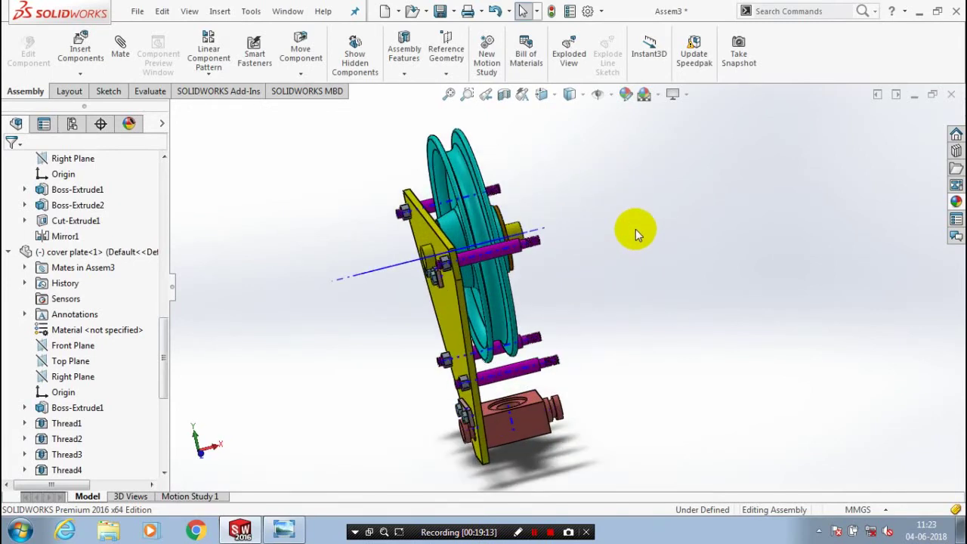
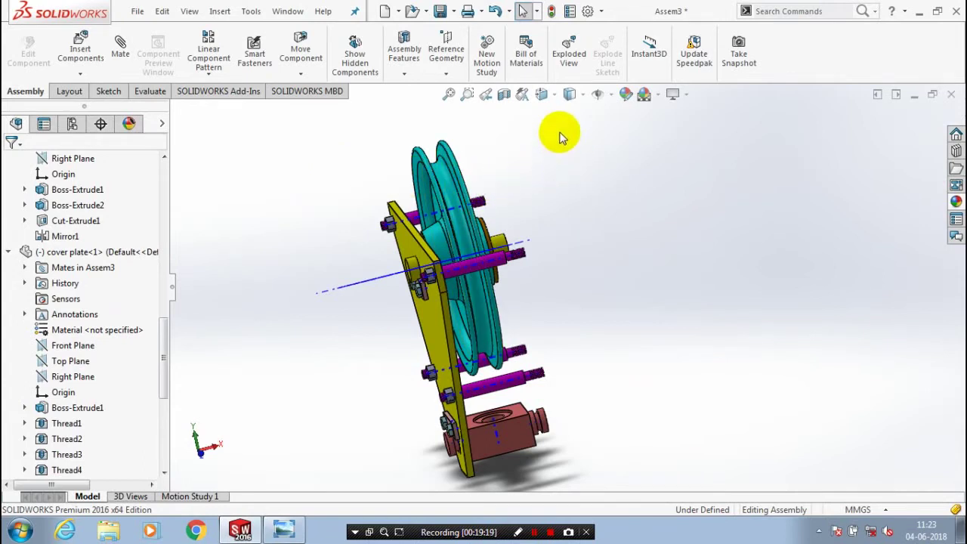
left_click(608, 94)
left_click(619, 133)
left_click(601, 133)
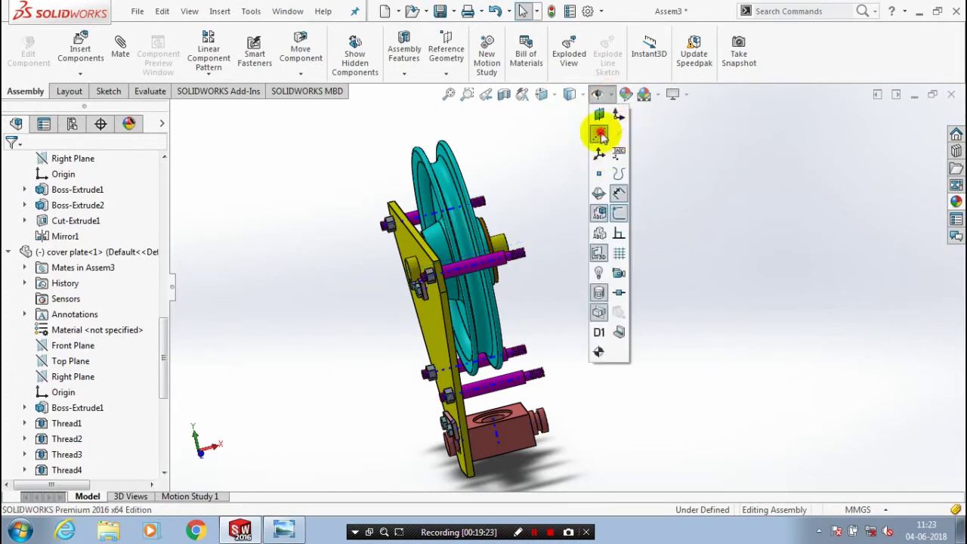
left_click(519, 167)
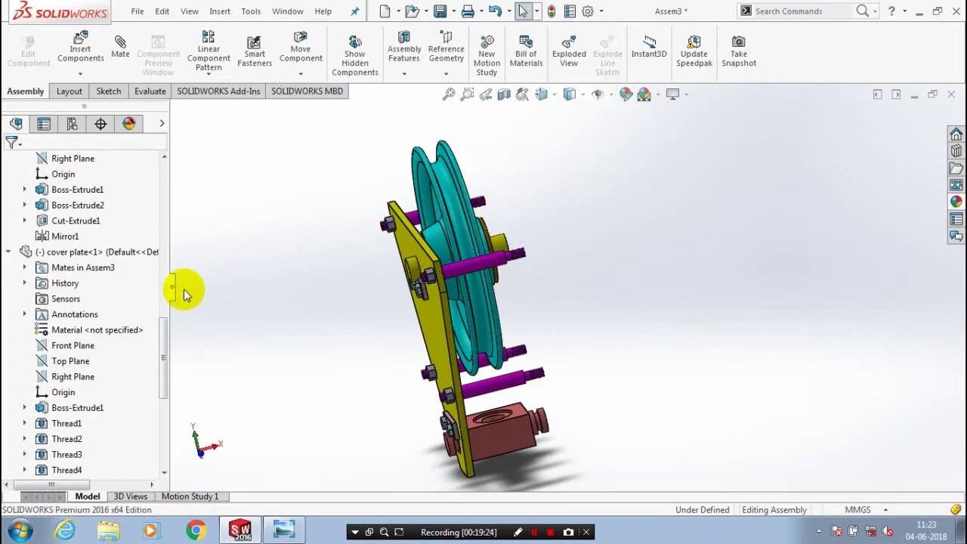
Start a Mirror Components operation using the Right Plane of pulley 1 as the mirror plane
left_click_drag(162, 336, 154, 214)
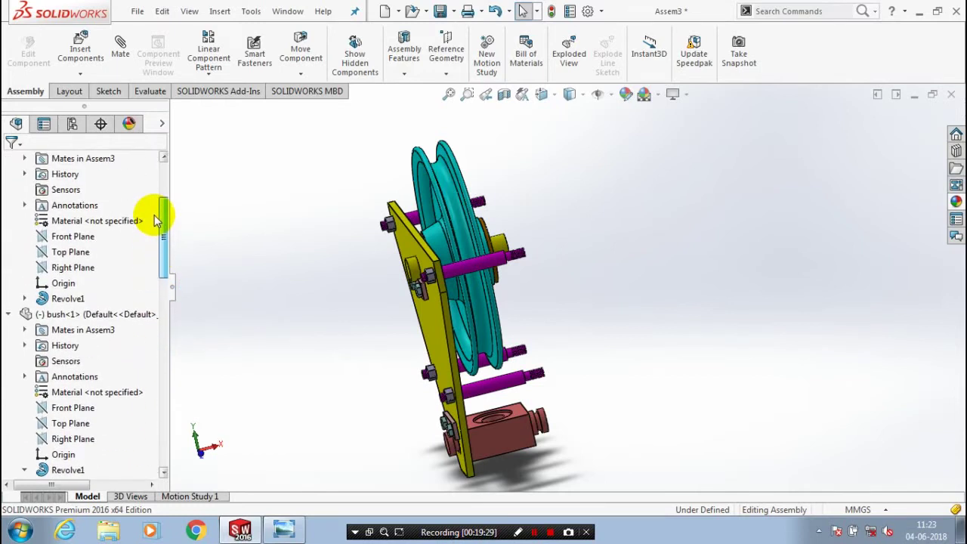
scroll(151, 226, "up", 2)
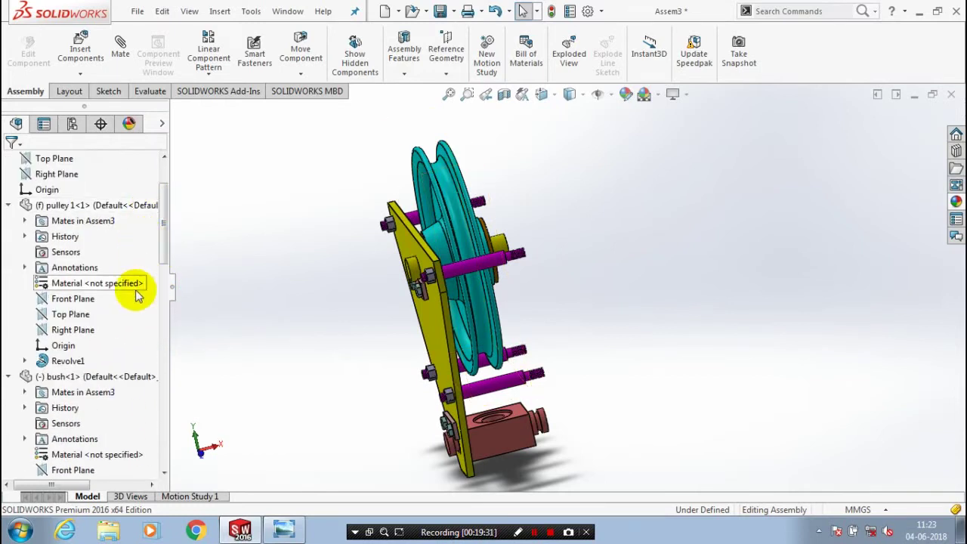
left_click(74, 330)
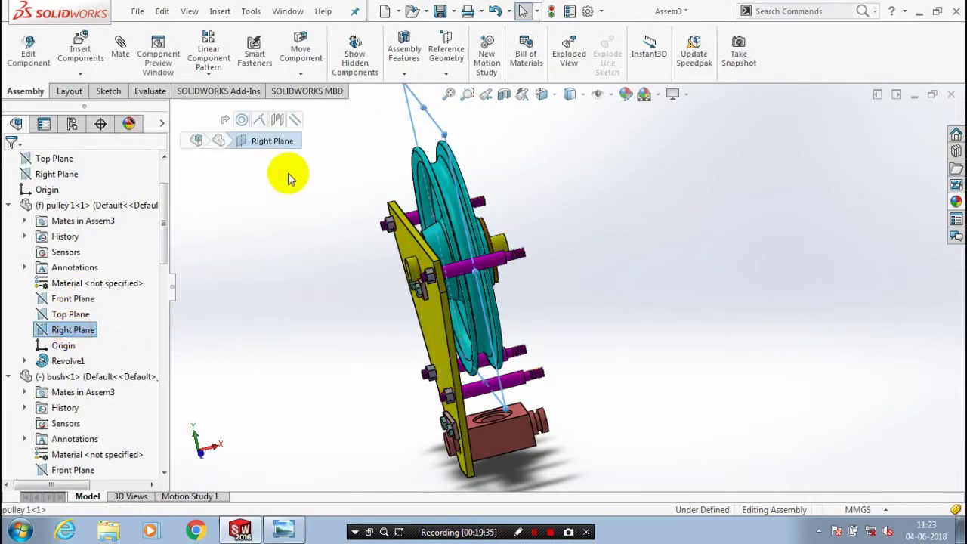
left_click(209, 73)
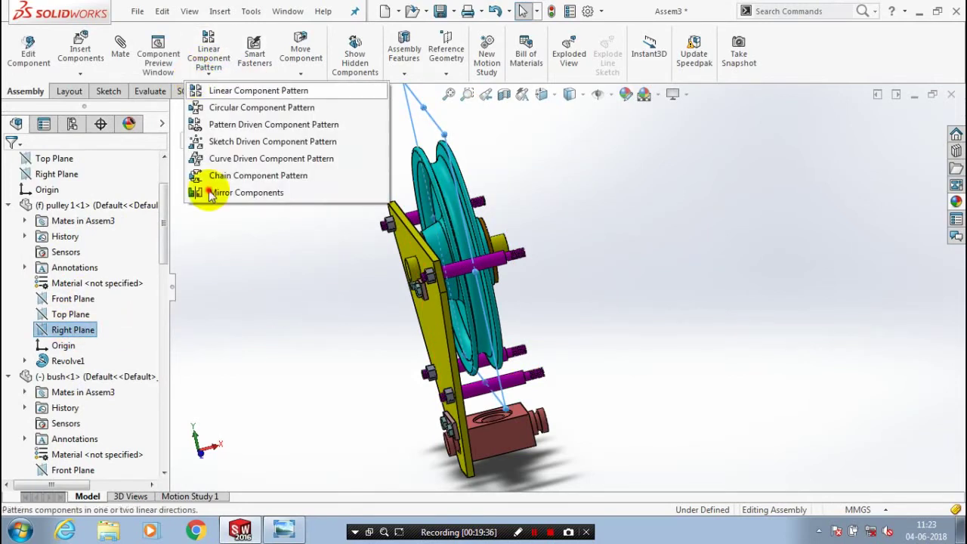
left_click(234, 193)
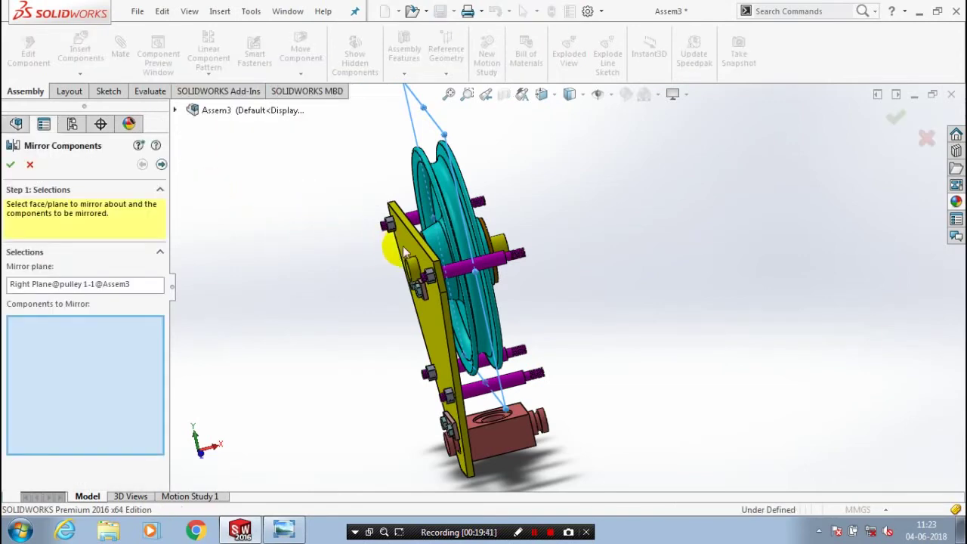
Select the two upper m20 nuts, the upper lock plate and its two m16 bolts as components to mirror
scroll(215, 333, "down", 2)
scroll(542, 284, "down", 3)
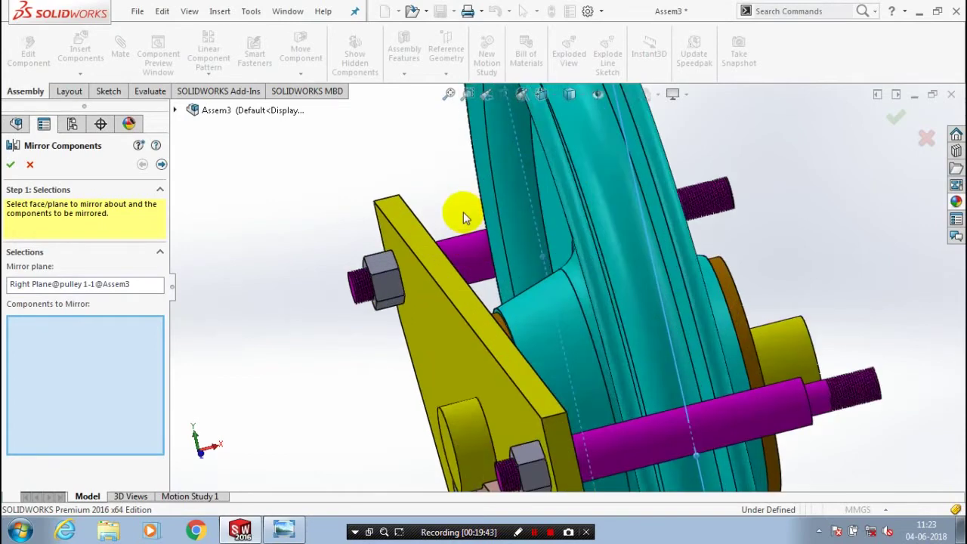
left_click(398, 298)
middle_click_drag(398, 298, 500, 335)
left_click(500, 339)
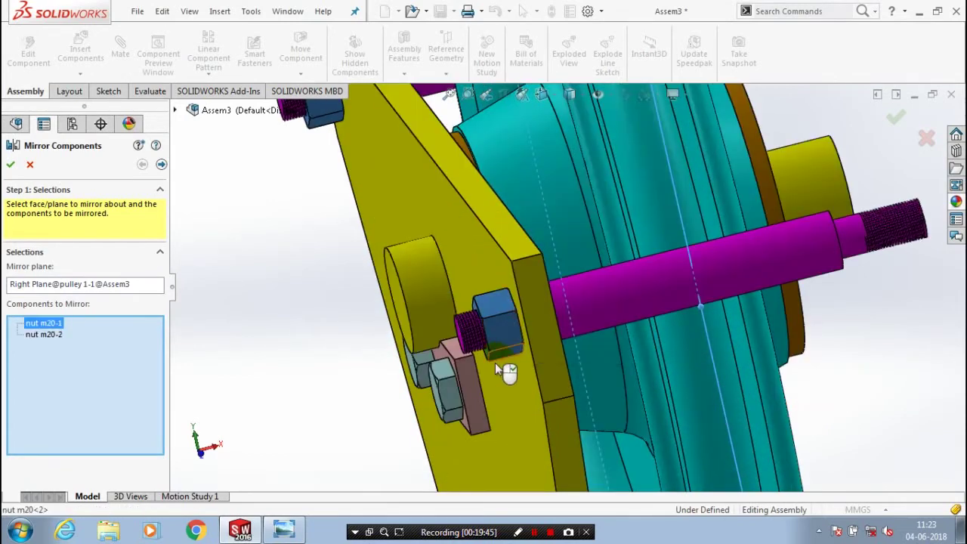
left_click(465, 393)
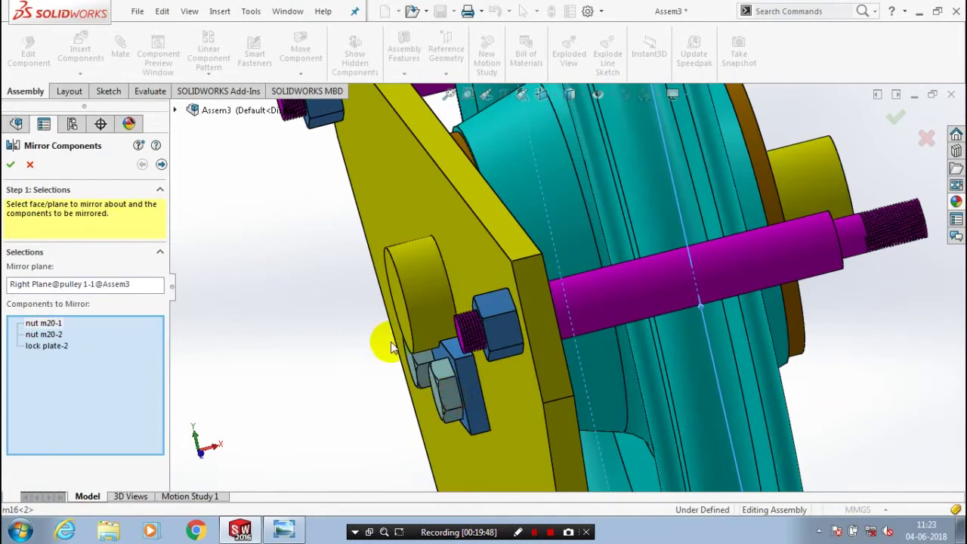
left_click(420, 368)
left_click(446, 393)
scroll(502, 340, "up", 6)
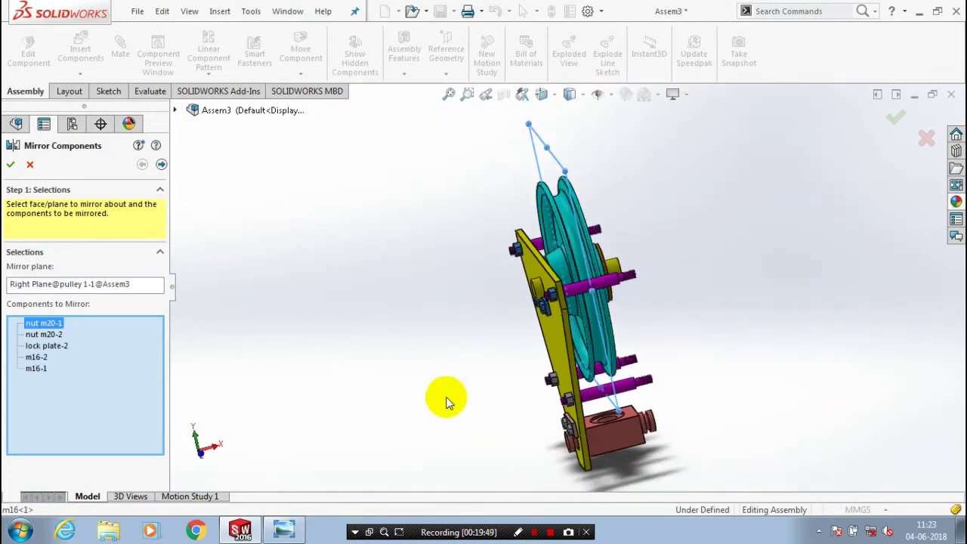
Add the two lower m20 nuts, the lower lock plate with its two m16 bolts, and the cover plate to the selection, and apply the mirror
scroll(578, 431, "down", 5)
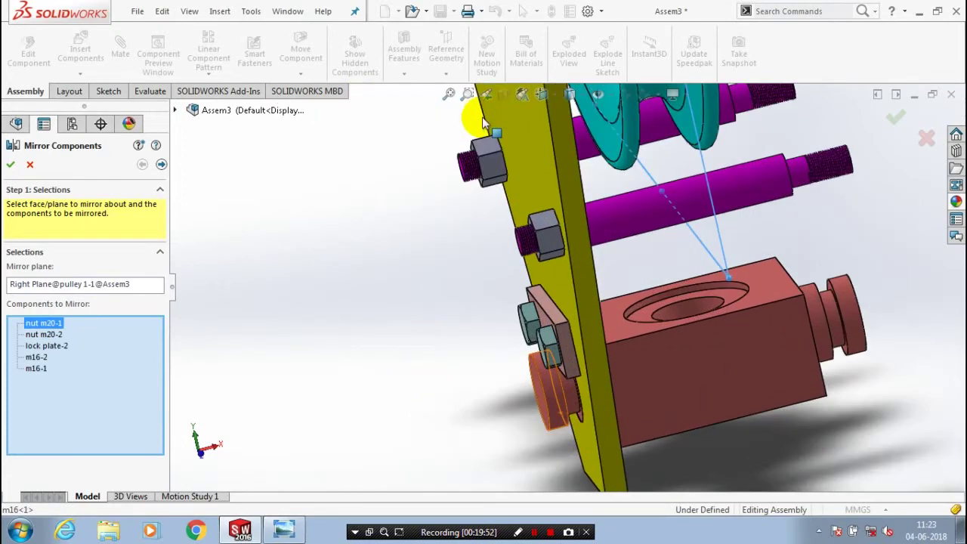
left_click(489, 158)
left_click(546, 235)
scroll(561, 453, "down", 1)
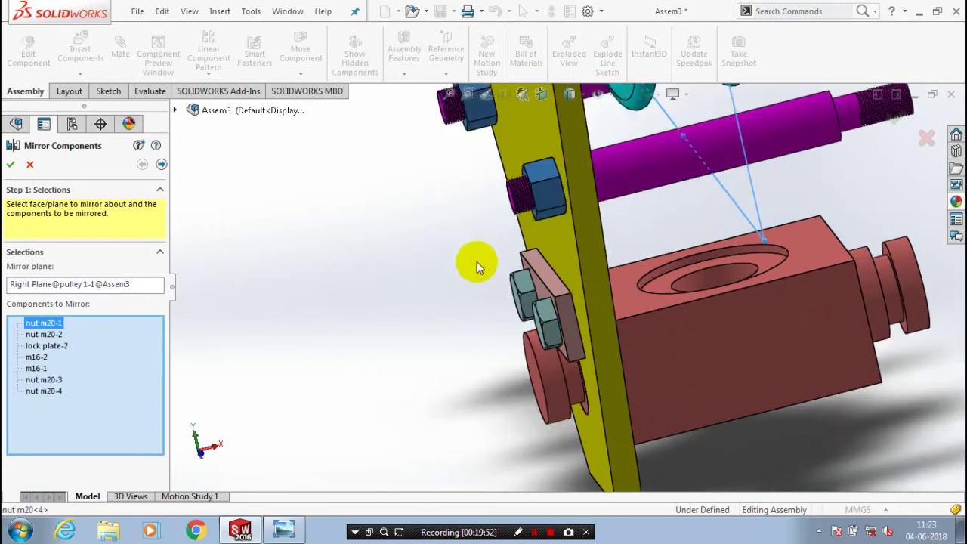
left_click(544, 314)
left_click(537, 321)
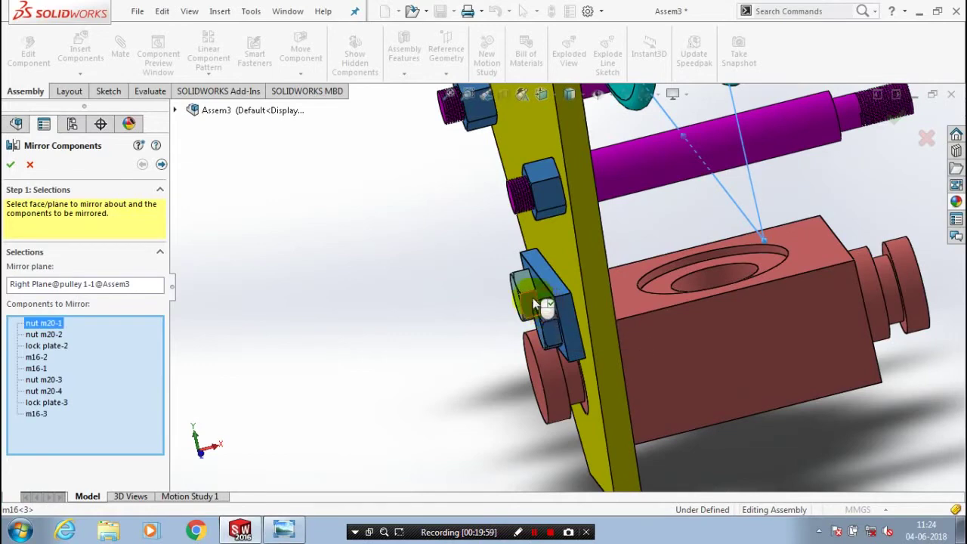
left_click(488, 297)
scroll(503, 285, "up", 5)
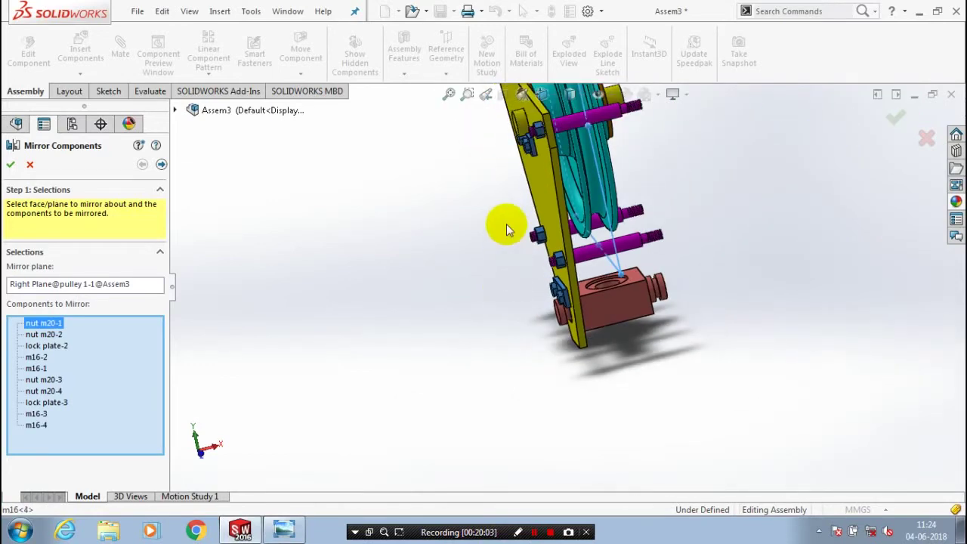
left_click(521, 195)
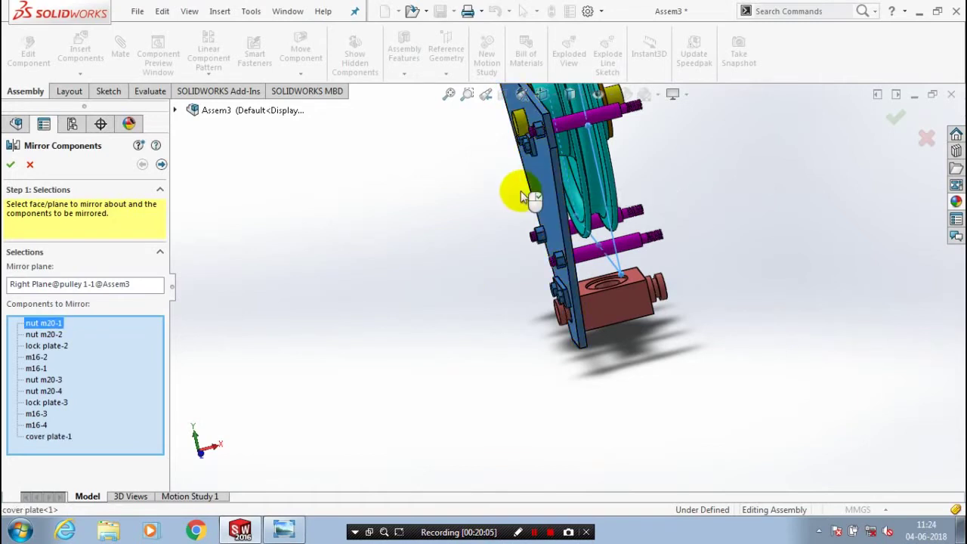
left_click(11, 166)
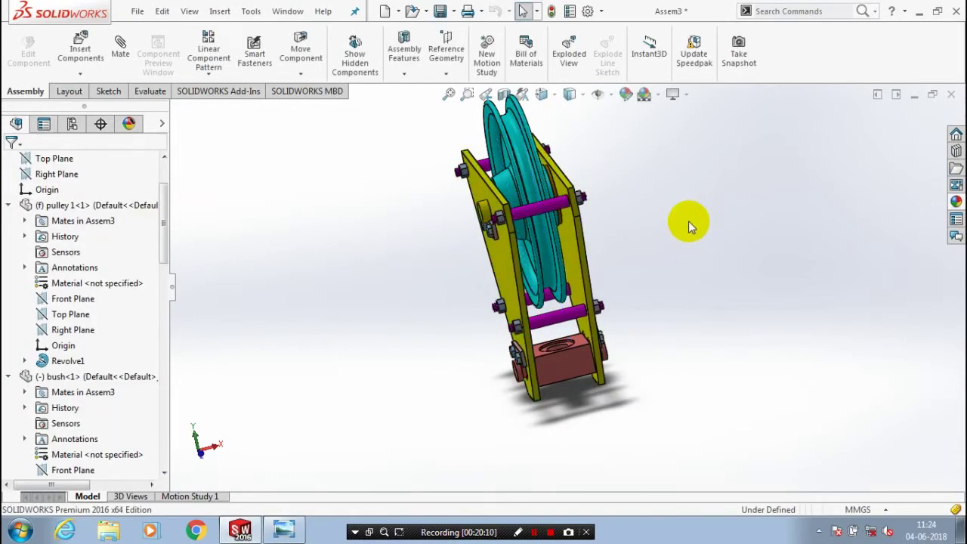
Insert the crane hook part from the solidworks parts folder and place it beside the pulley block
middle_click_drag(658, 292, 688, 327)
scroll(688, 327, "up", 2)
scroll(688, 309, "down", 1)
left_click(85, 75)
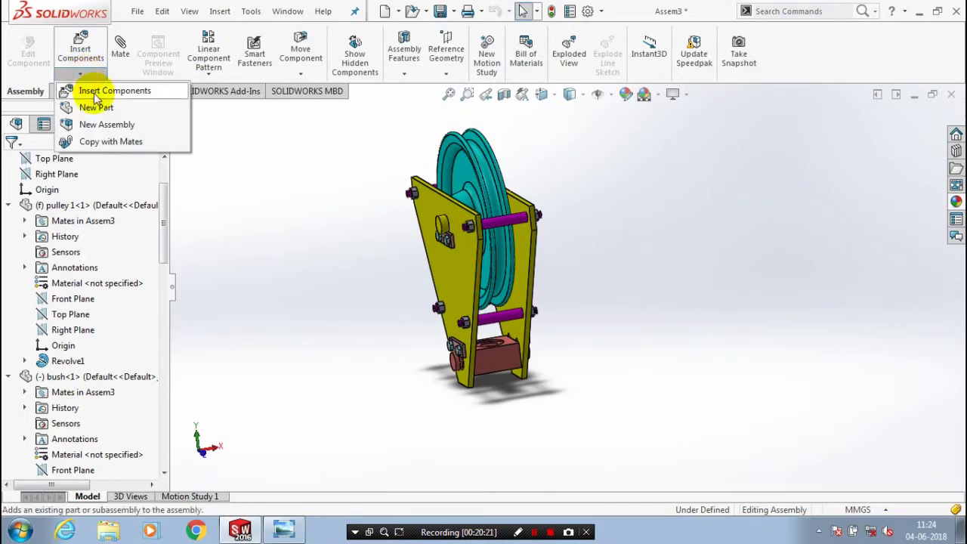
left_click(103, 92)
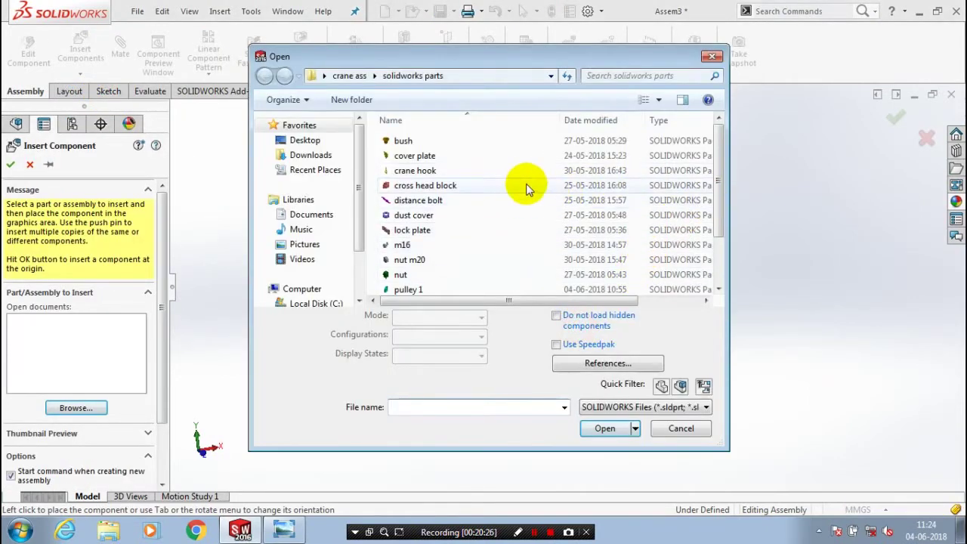
left_click(494, 169)
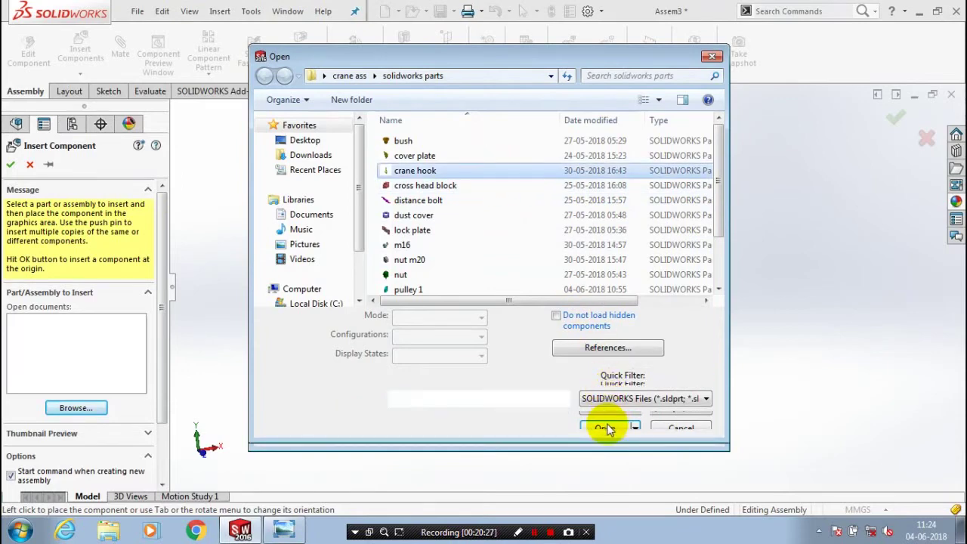
left_click(608, 406)
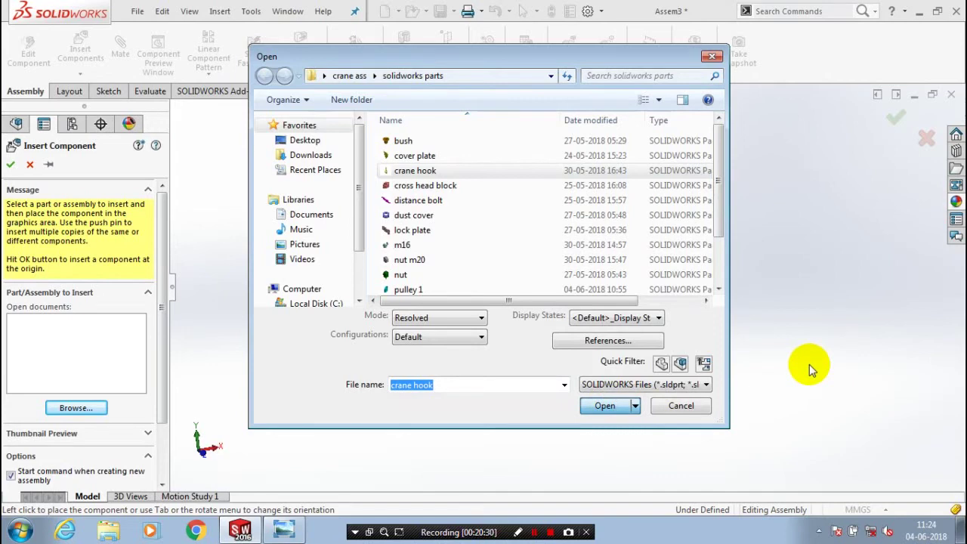
key("Return")
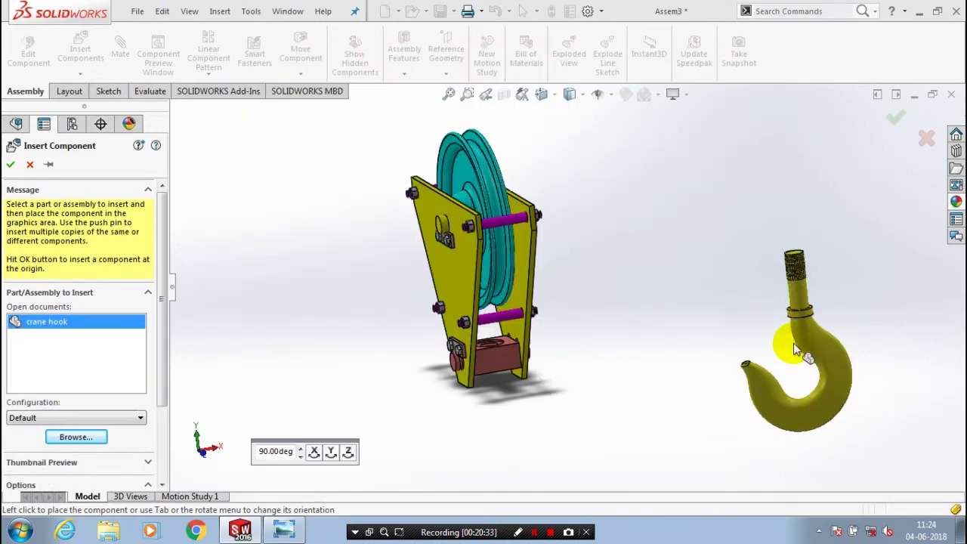
left_click(626, 296)
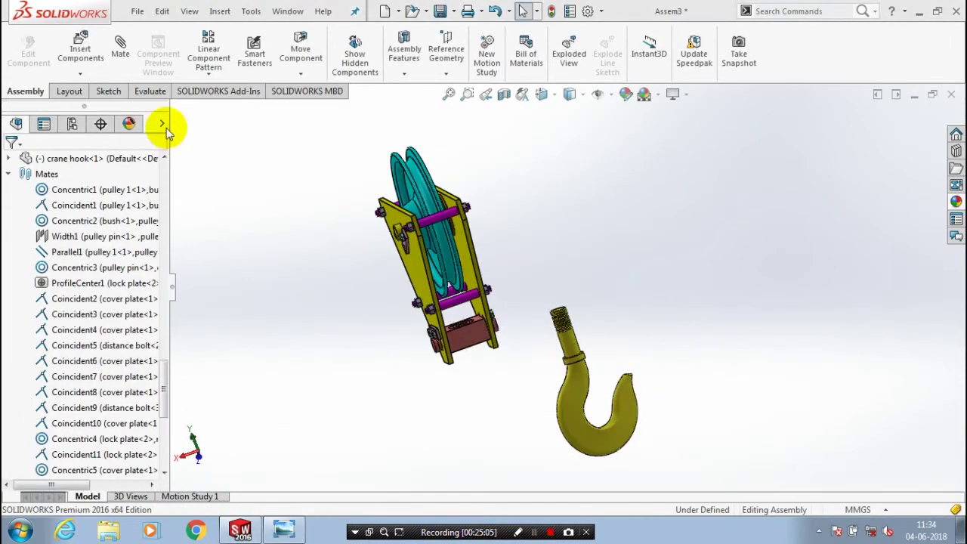
Insert the part named nut from the solidworks parts folder and place it near the crane hook's threaded end
left_click(80, 73)
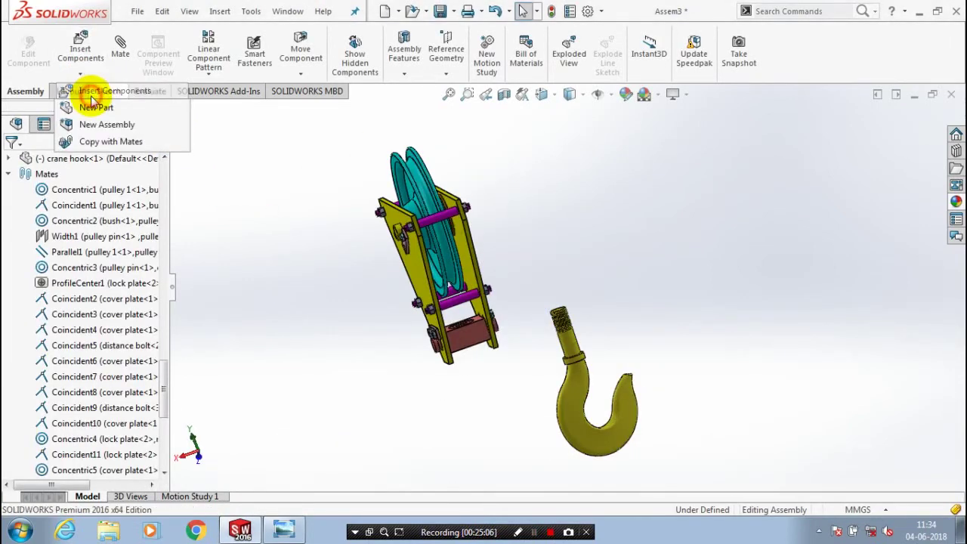
left_click(91, 92)
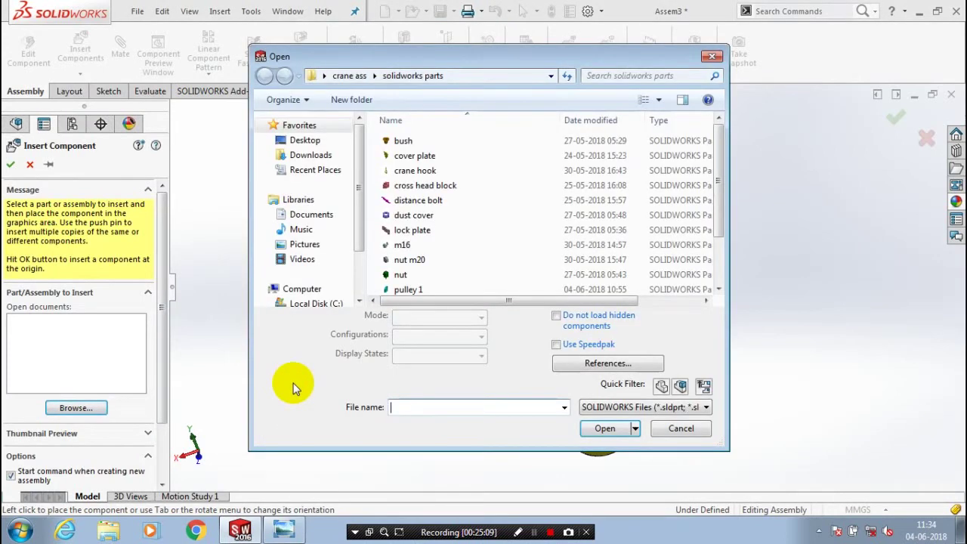
left_click_drag(718, 158, 721, 198)
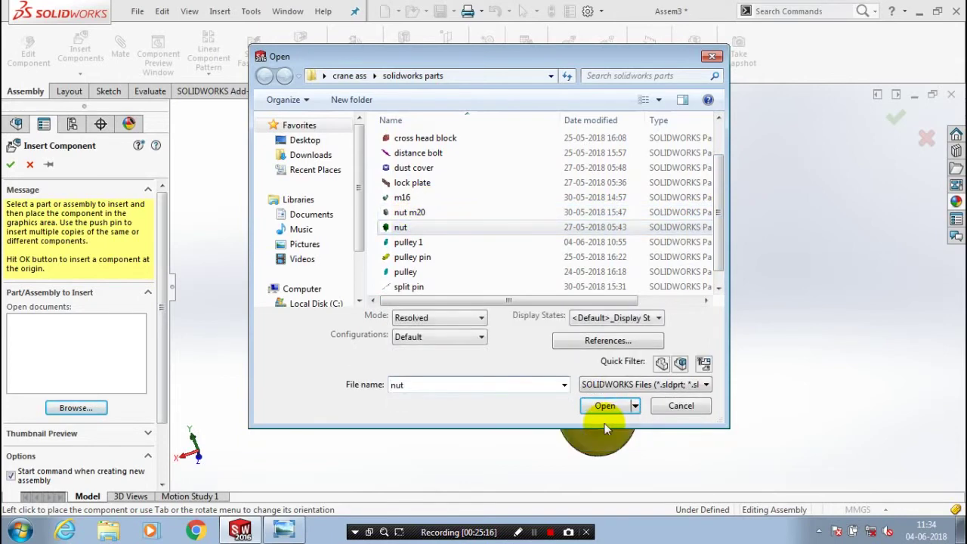
left_click(608, 409)
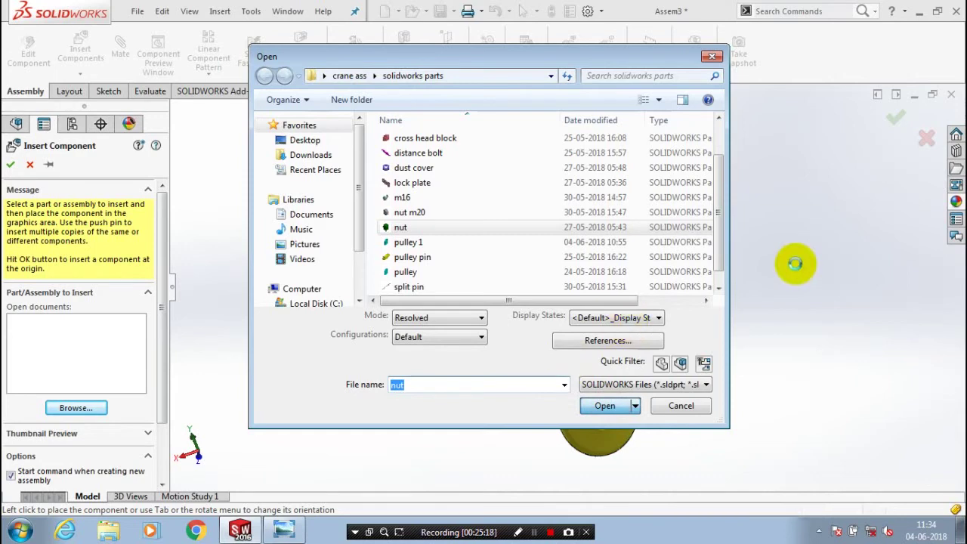
left_click(558, 291)
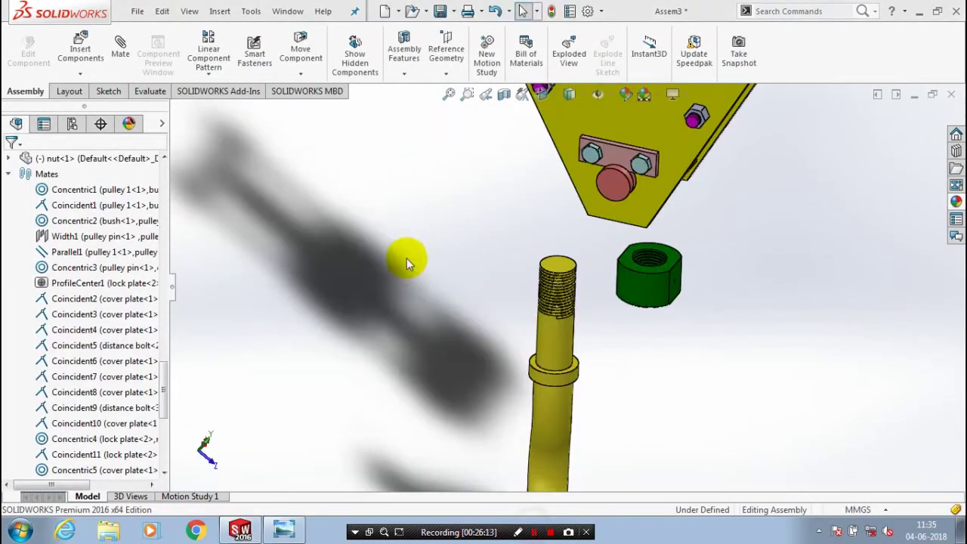
Show the axes and add a Coincident mate between the crane hook's shank axis and the nut's threaded bore axis
left_click(613, 96)
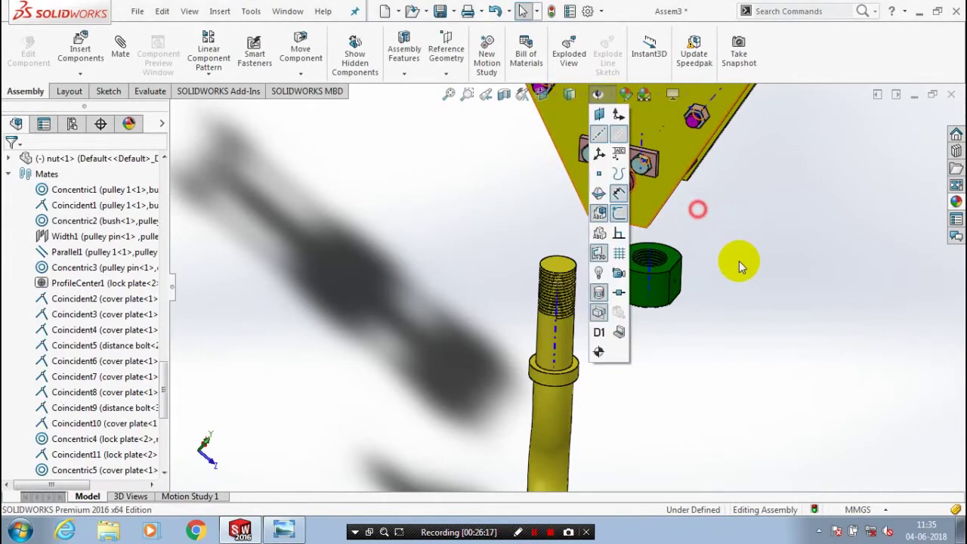
left_click(715, 423)
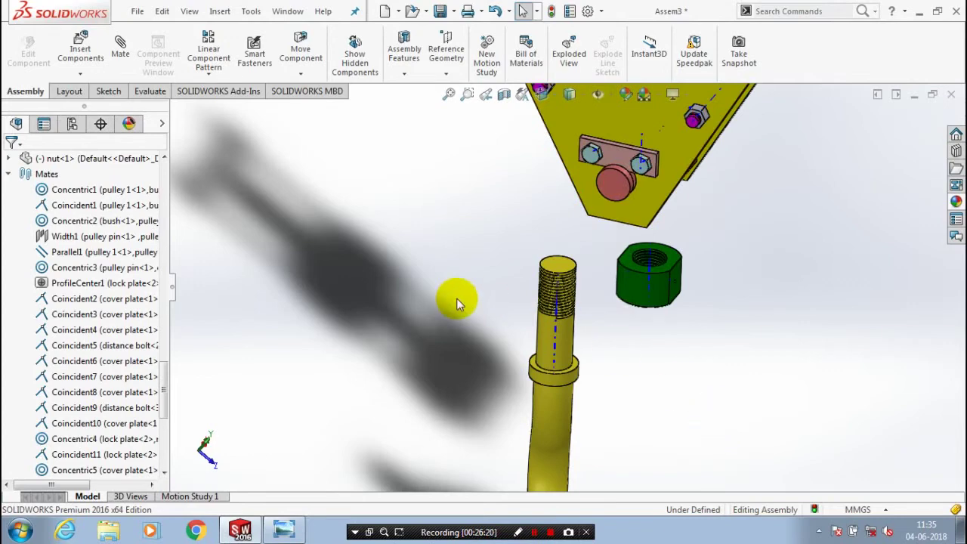
left_click(120, 46)
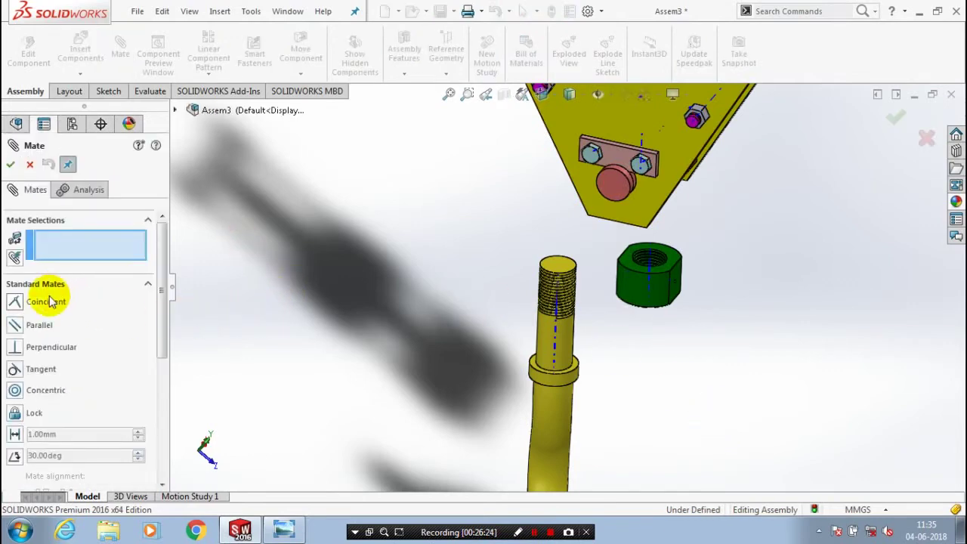
left_click(552, 344)
scroll(651, 268, "down", 2)
scroll(651, 268, "down", 2)
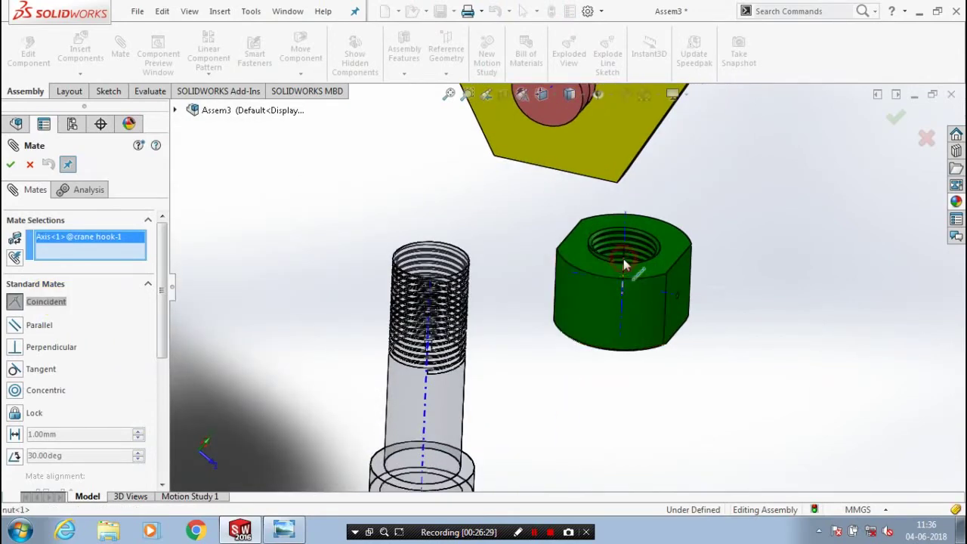
left_click(626, 353)
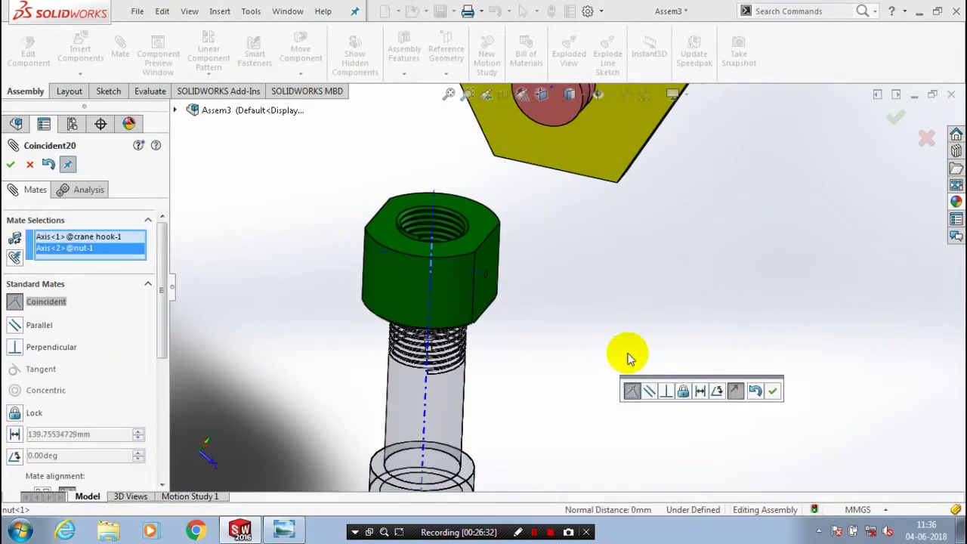
left_click(772, 391)
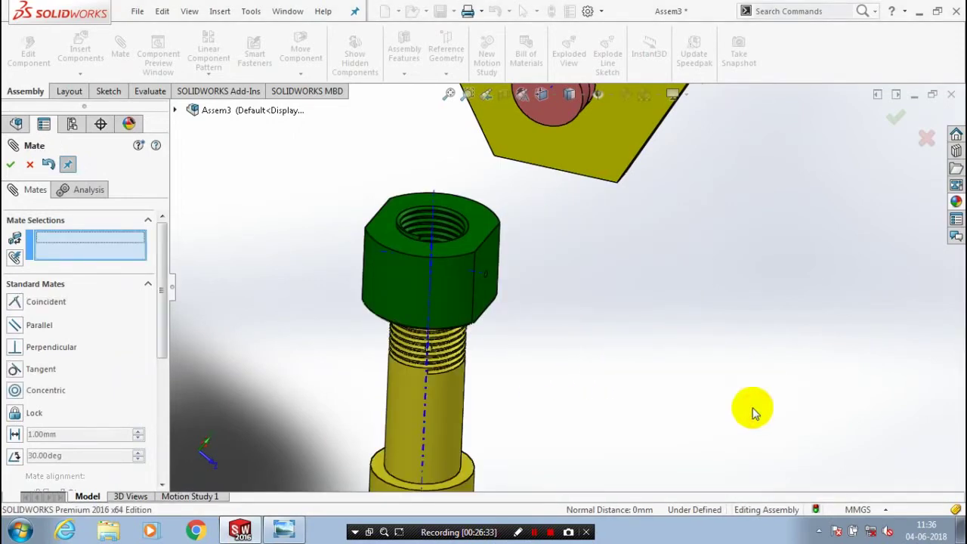
Add a Coincident mate between the axis of the small cross hole in the hook's thread and the nut's side hole axis
scroll(425, 320, "down", 5)
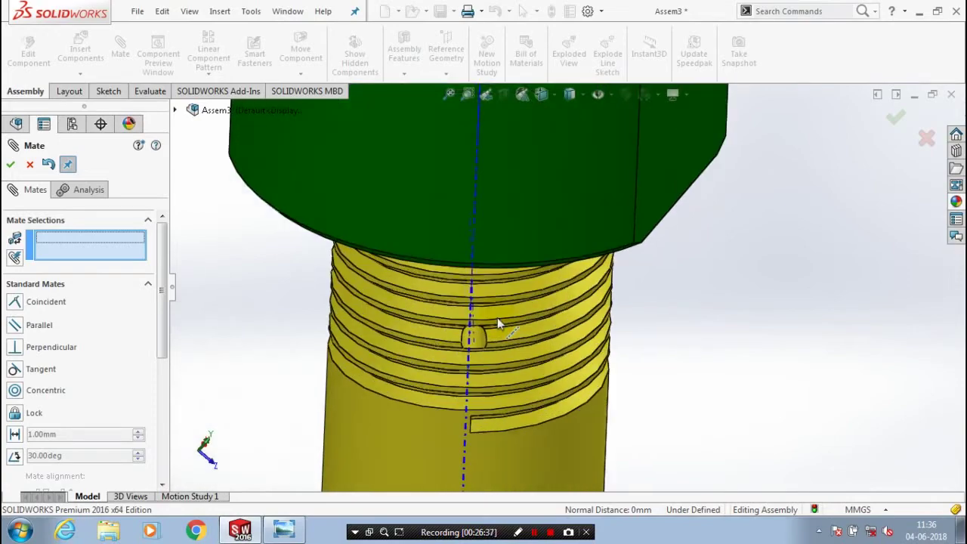
scroll(497, 317, "down", 5)
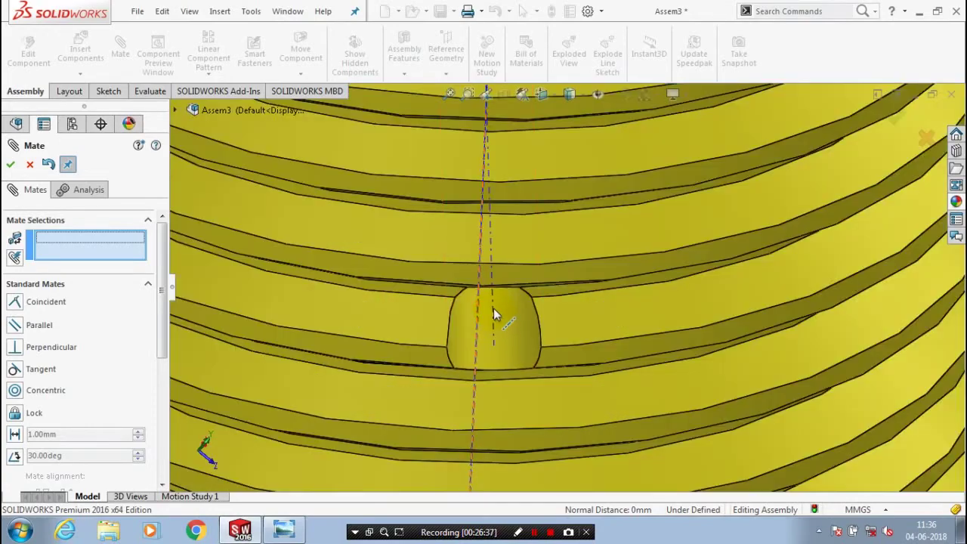
left_click(493, 310)
scroll(495, 317, "up", 10)
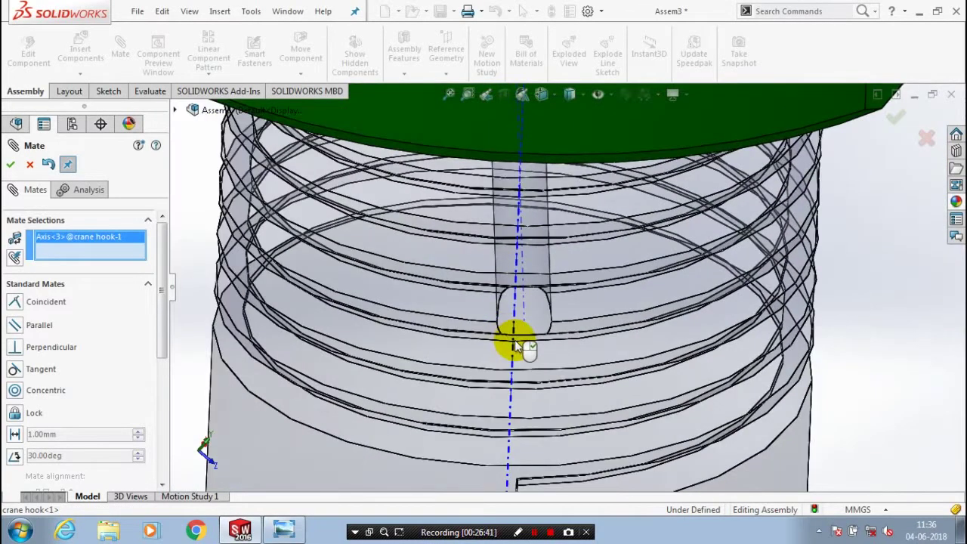
scroll(582, 371, "up", 8)
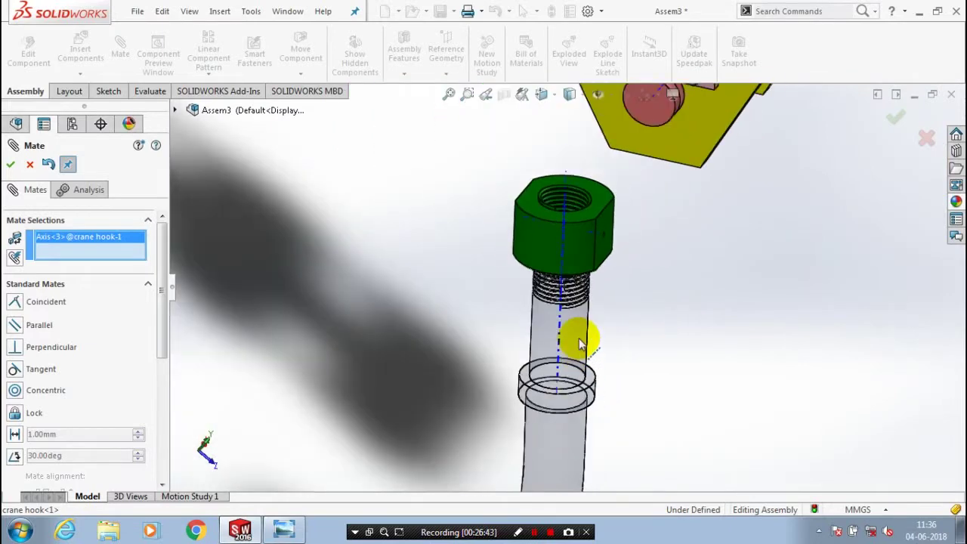
scroll(596, 287, "down", 6)
scroll(588, 259, "down", 4)
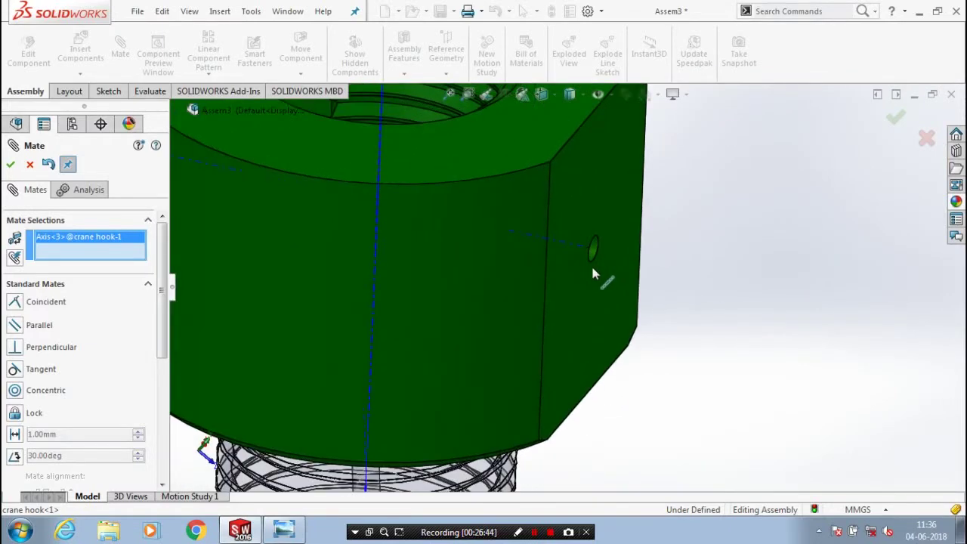
scroll(592, 273, "down", 5)
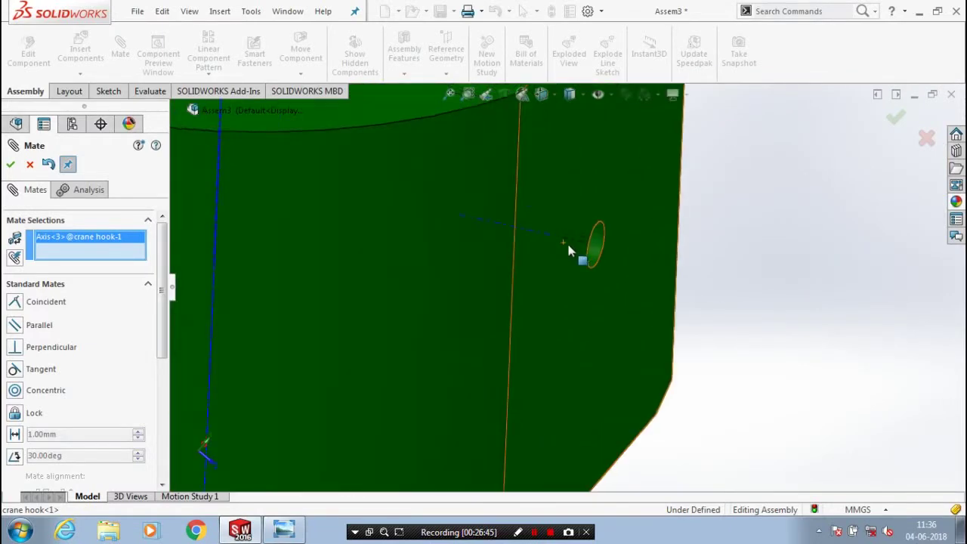
left_click(611, 255)
scroll(585, 272, "up", 6)
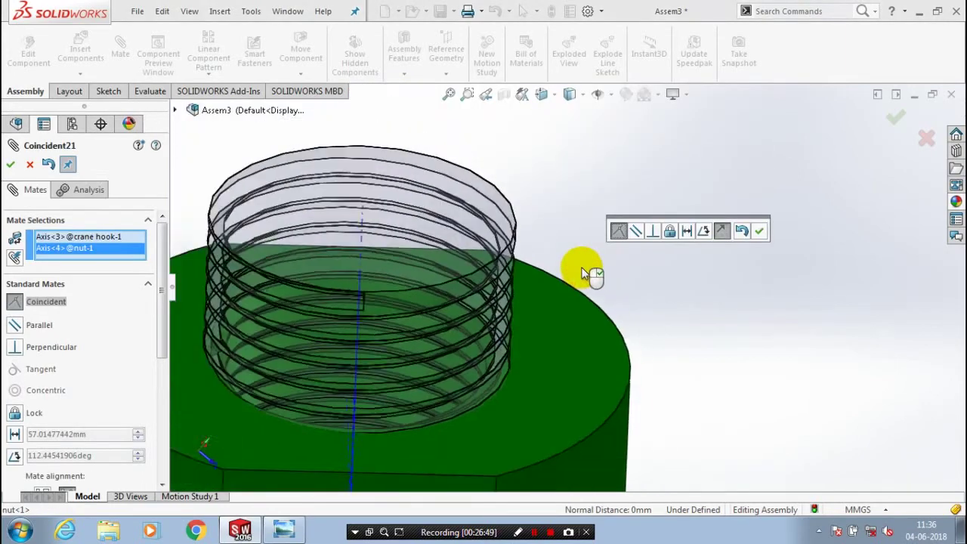
left_click(759, 232)
scroll(671, 302, "up", 8)
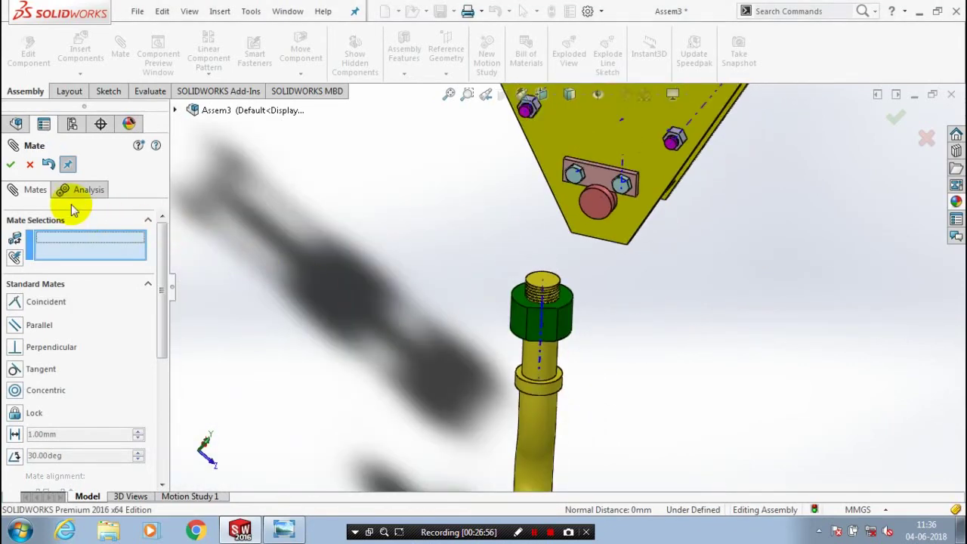
Leave the Mate command and hide the axes shown through the crane hook, nut and pulley block
key("Escape")
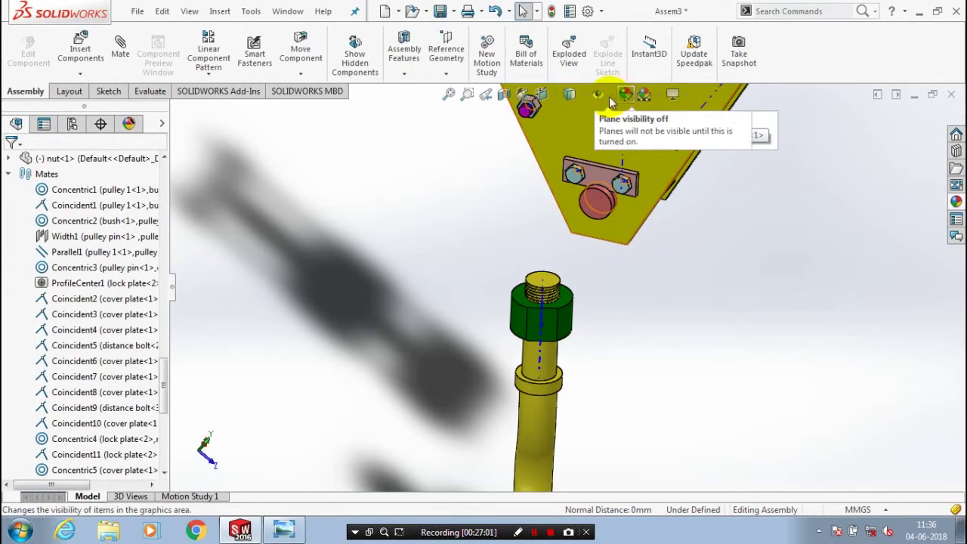
left_click(604, 96)
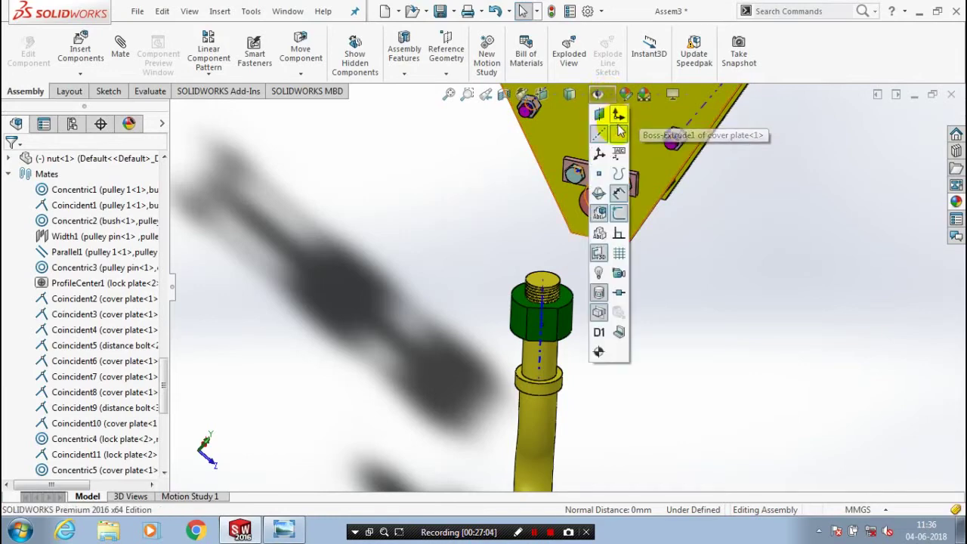
left_click(450, 217)
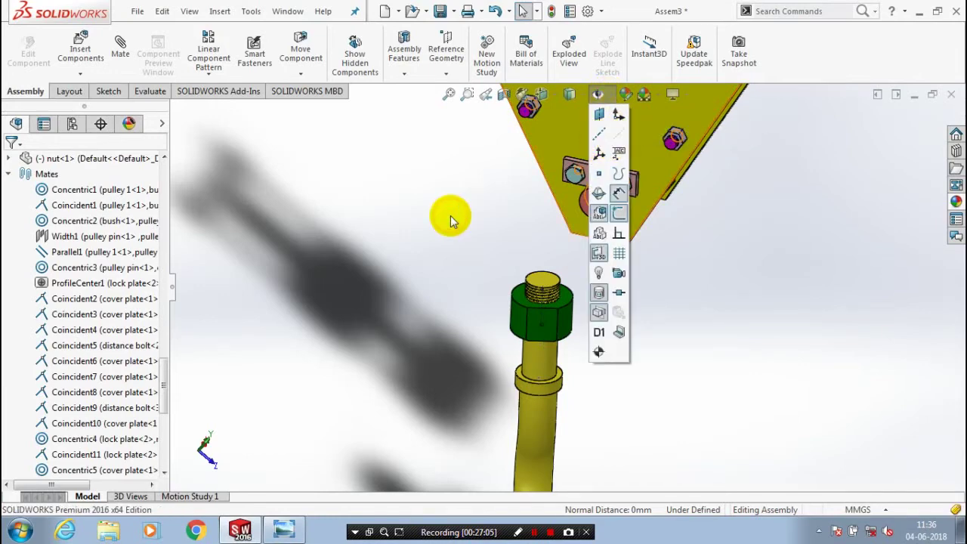
key("f")
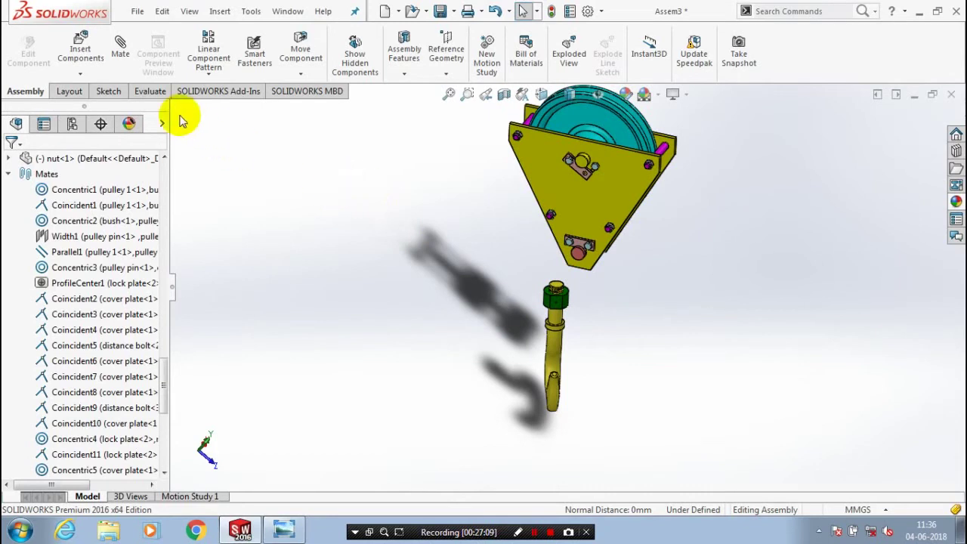
Insert the dust cover part from the solidworks parts folder and place it beside the crane hook's nut
left_click(80, 73)
left_click(86, 89)
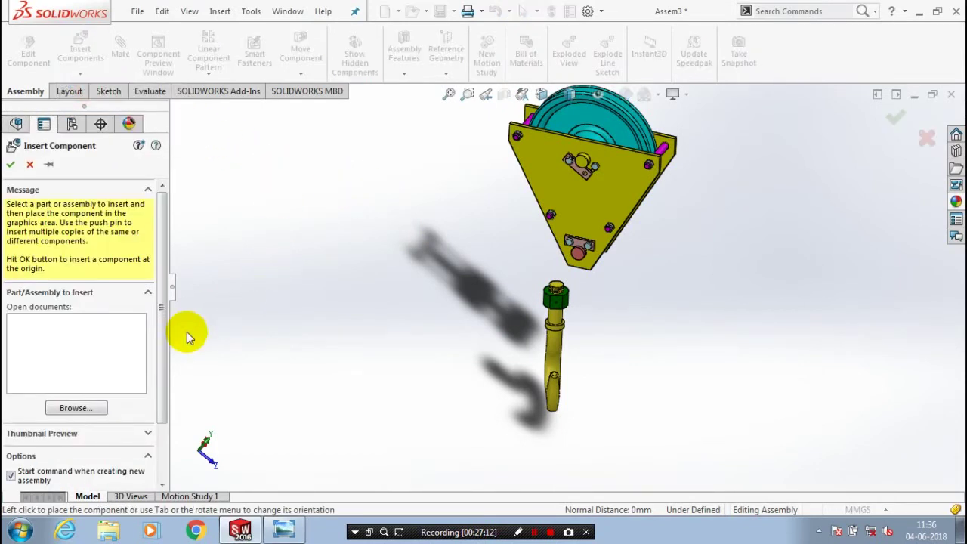
left_click(75, 408)
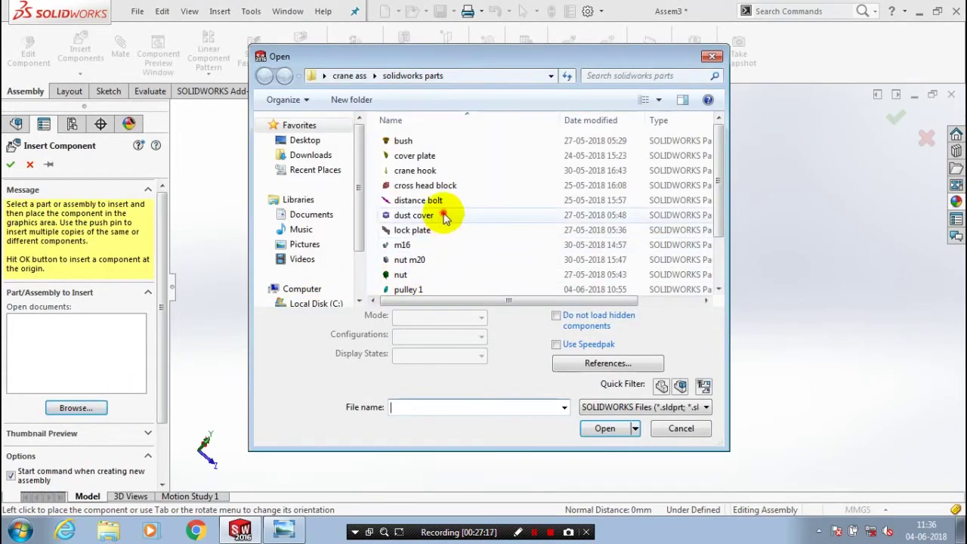
left_click(443, 214)
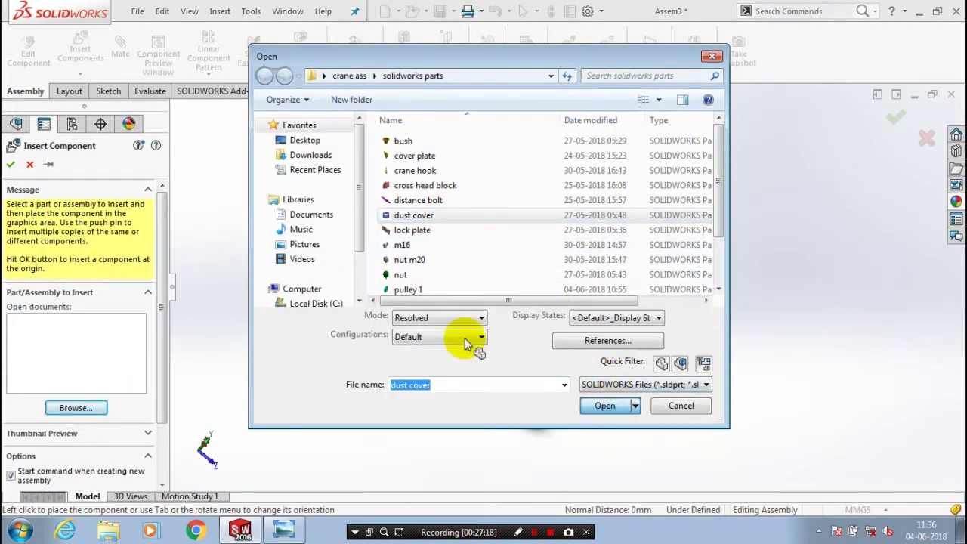
key("Return")
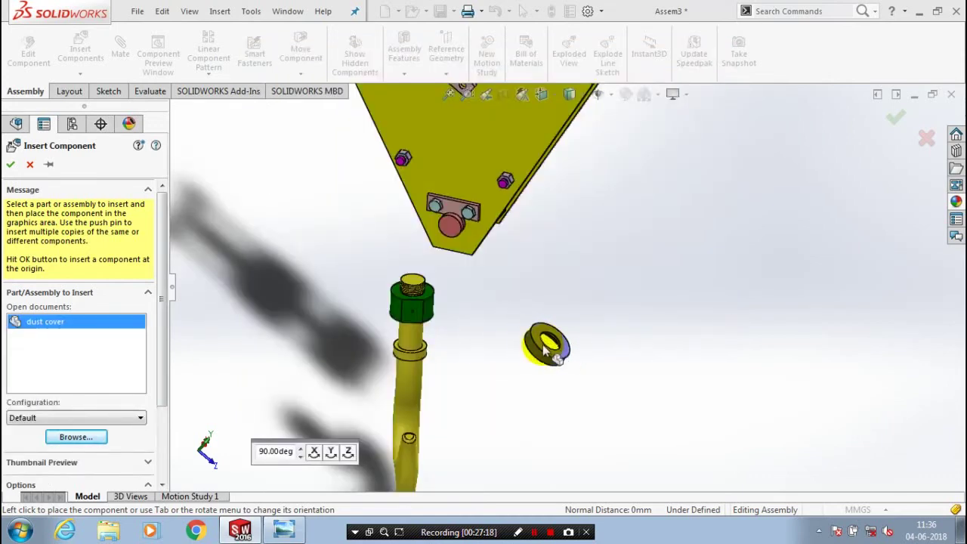
left_click(529, 344)
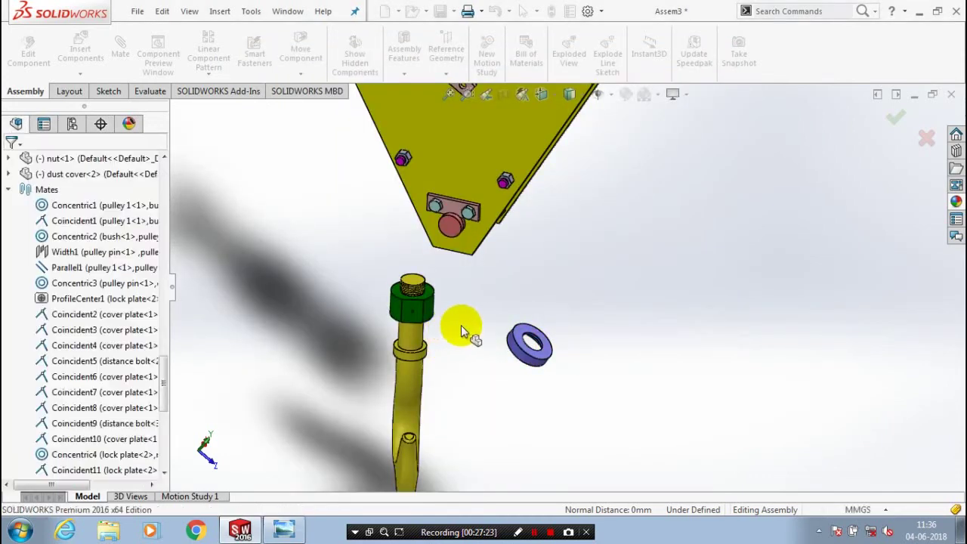
scroll(461, 325, "down", 3)
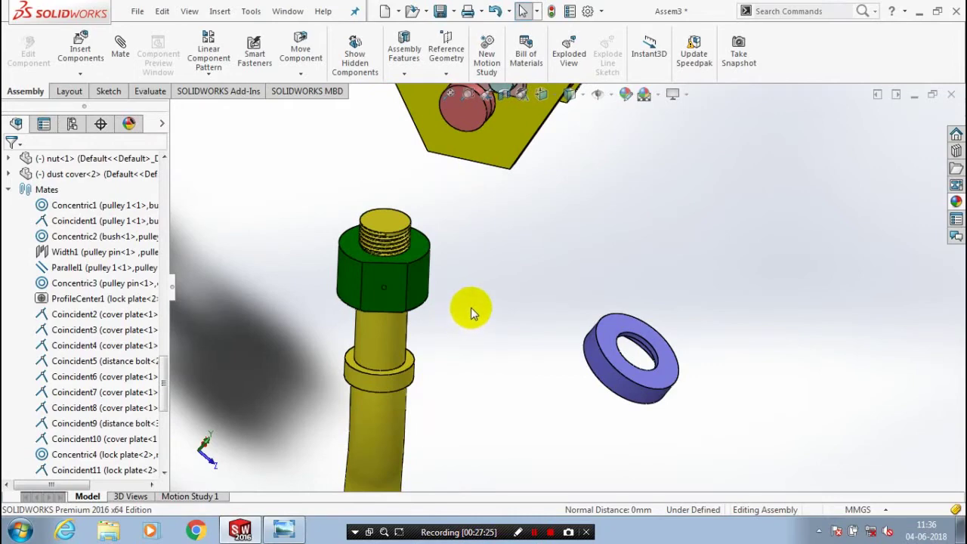
Add a Concentric mate between the dust cover's bore and the crane hook's shank below the nut
left_click(120, 45)
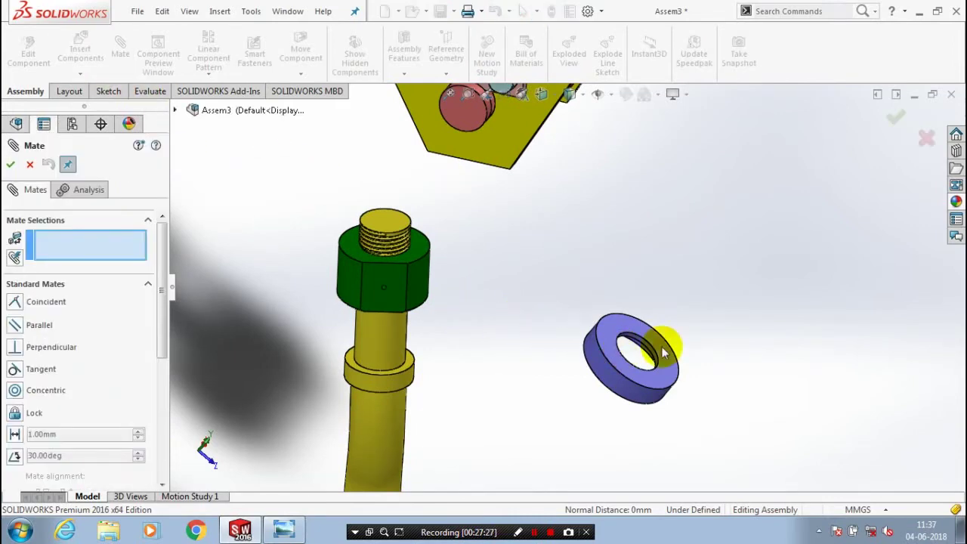
scroll(663, 351, "down", 5)
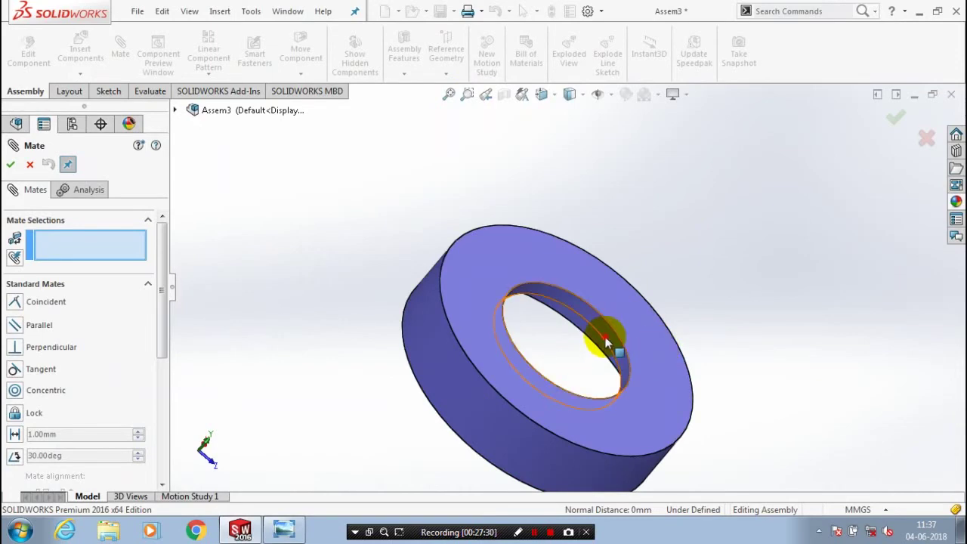
left_click(607, 344)
scroll(564, 293, "up", 5)
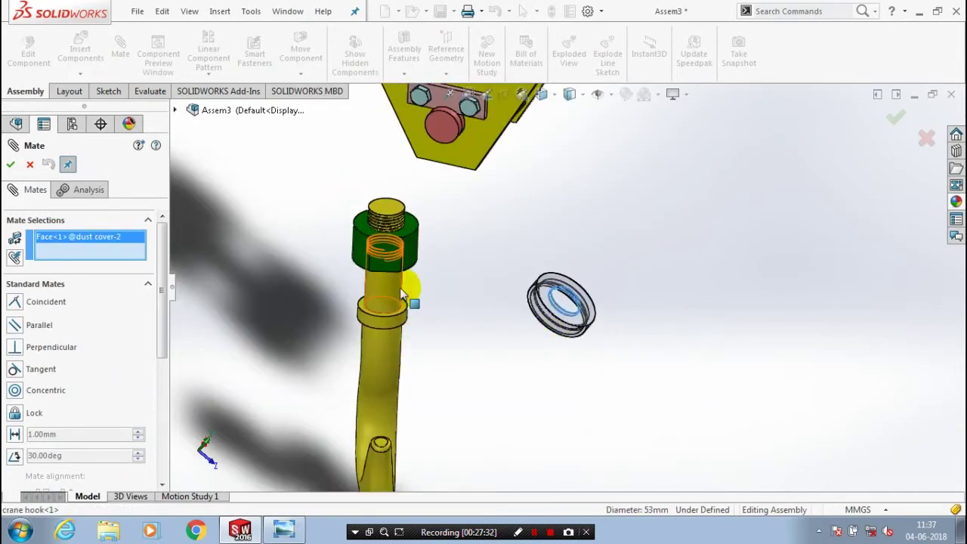
left_click(402, 291)
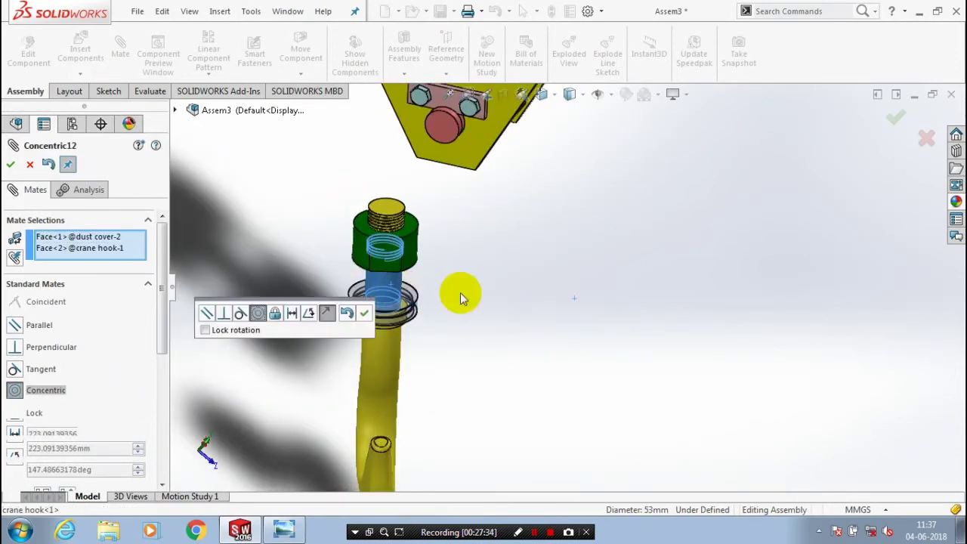
key("Return")
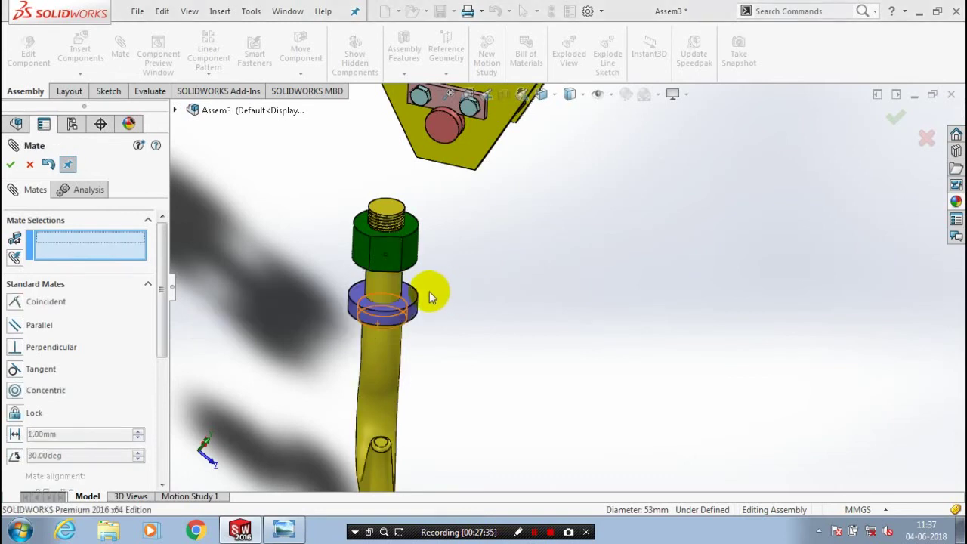
Add a Coincident mate between the dust cover's flat outer face and the nut's underside, and leave the Mate command
scroll(422, 294, "down", 5)
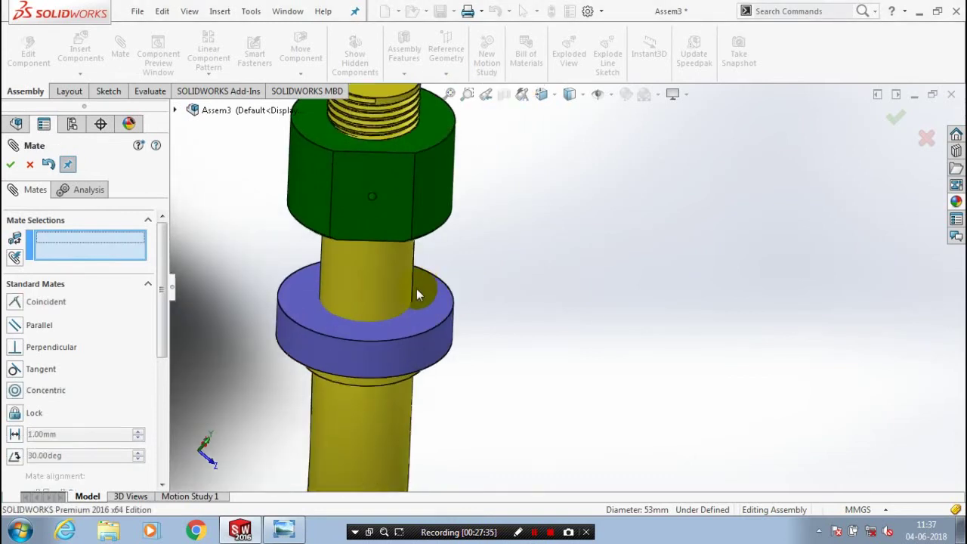
left_click(416, 289)
scroll(421, 296, "up", 4)
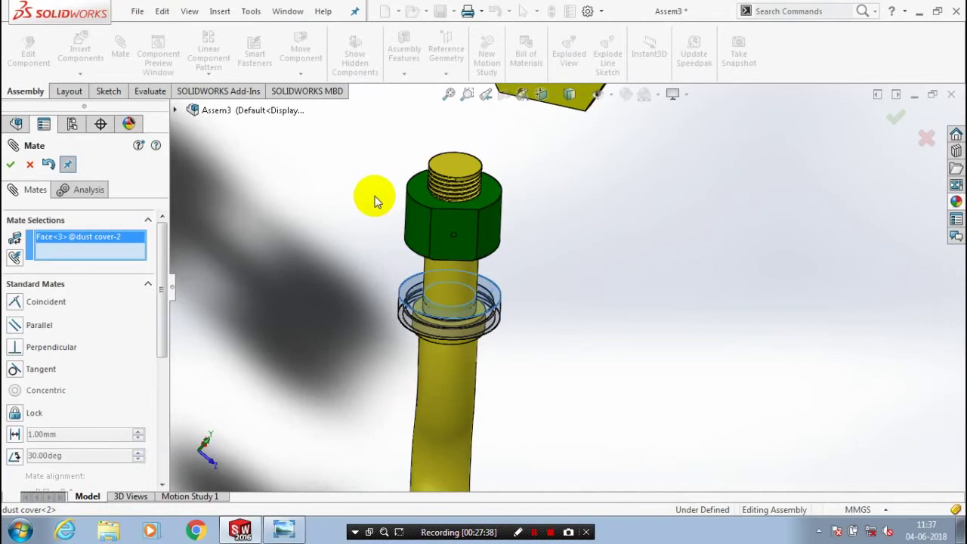
middle_click_drag(374, 197, 383, 282)
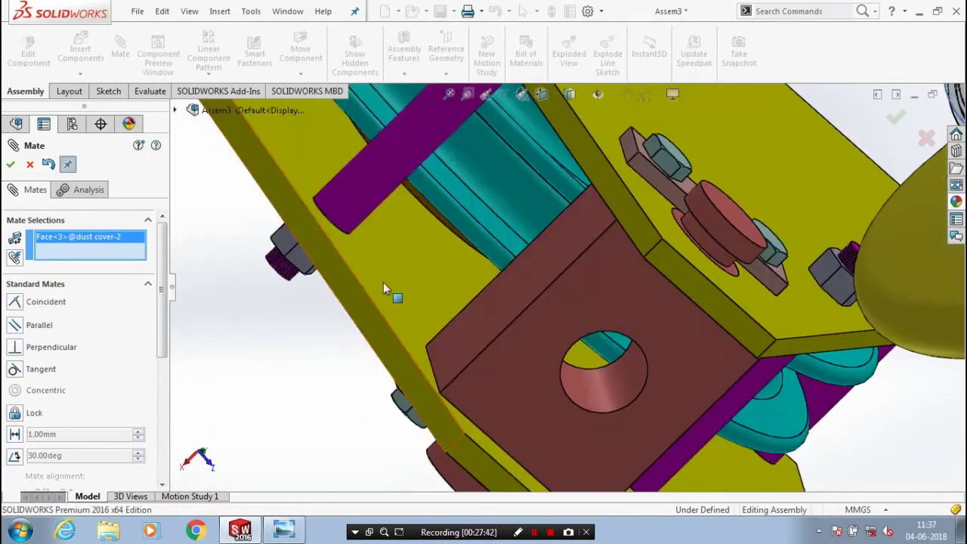
scroll(422, 281, "up", 5)
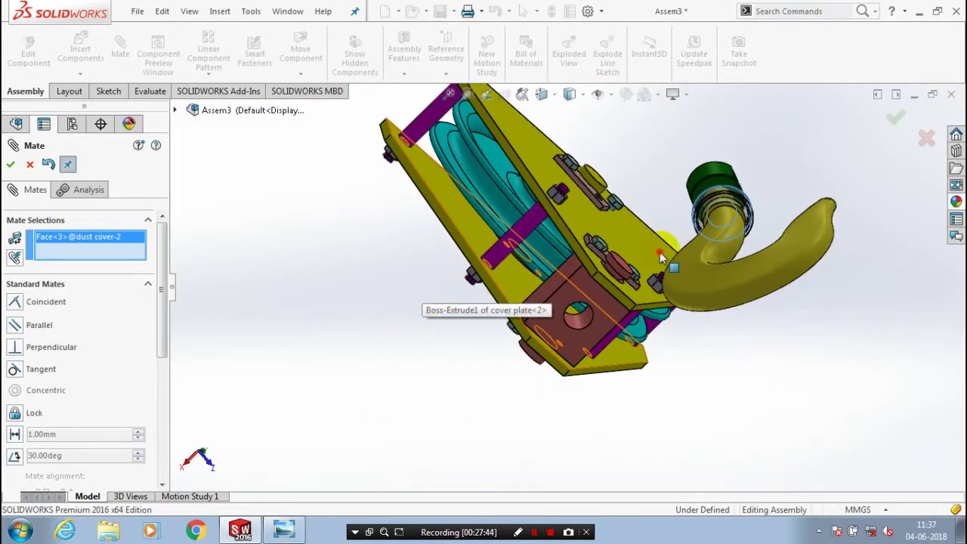
left_click(660, 257)
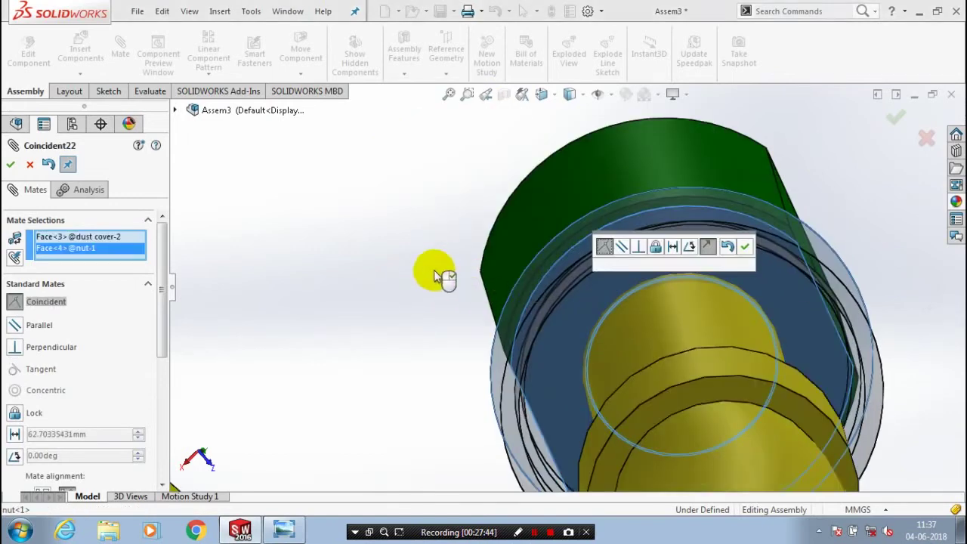
left_click(746, 248)
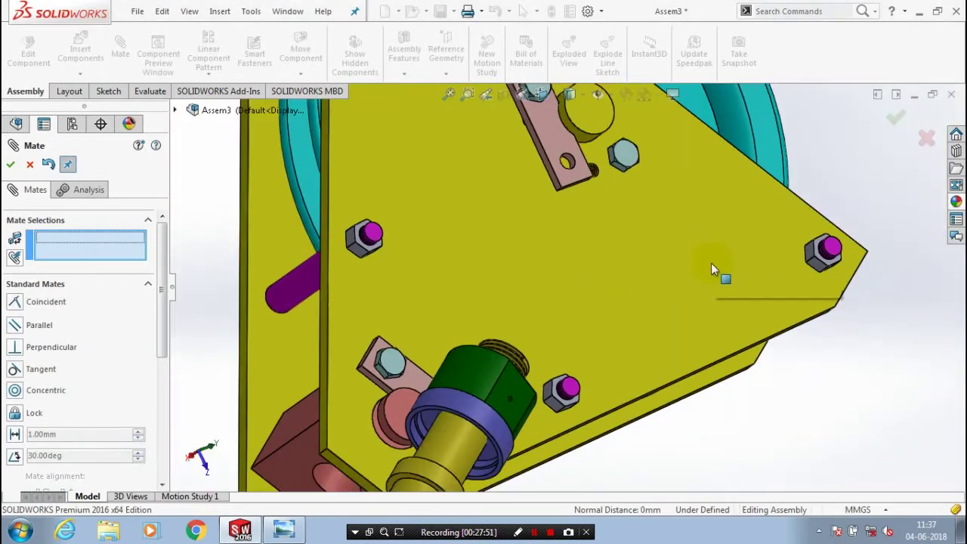
scroll(565, 286, "up", 4)
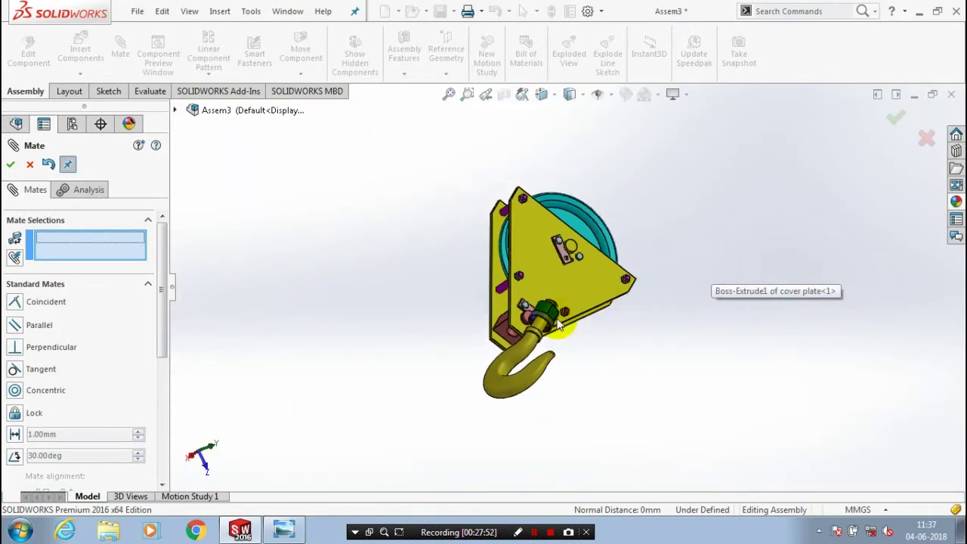
middle_click_drag(557, 324, 509, 316)
scroll(535, 305, "up", 2)
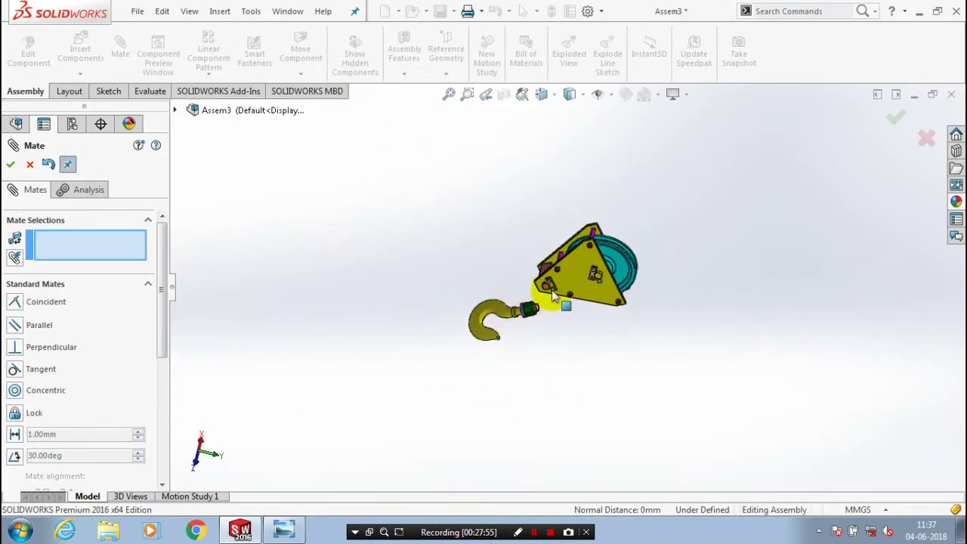
scroll(550, 298, "down", 5)
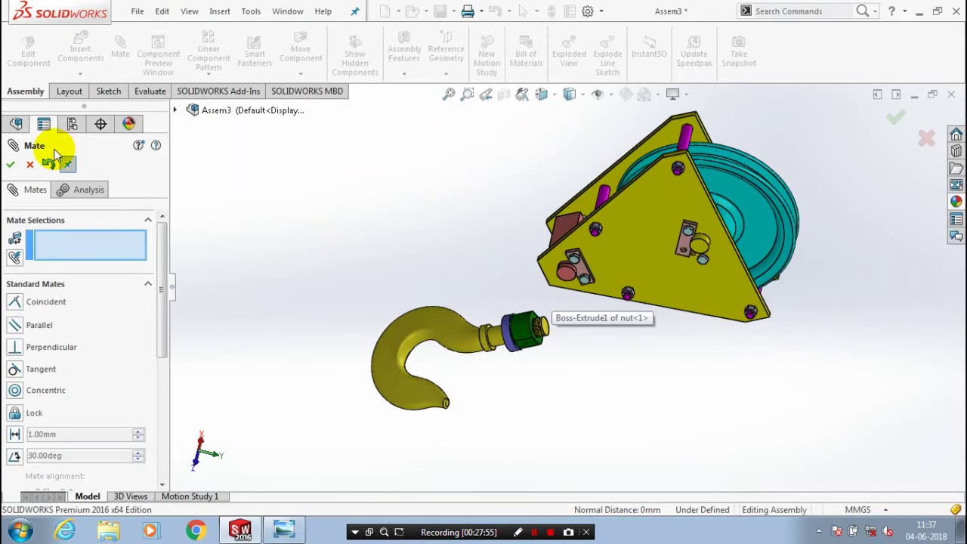
left_click(30, 163)
Insert the thrust bearing part from the solidworks parts folder and place it beside the crane hook's shank
scroll(528, 249, "down", 3)
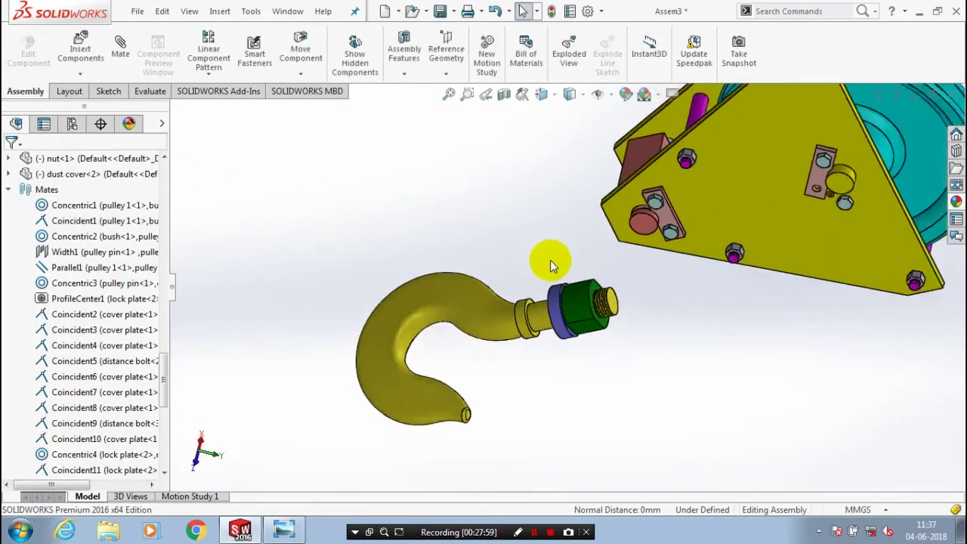
left_click(79, 77)
left_click(82, 89)
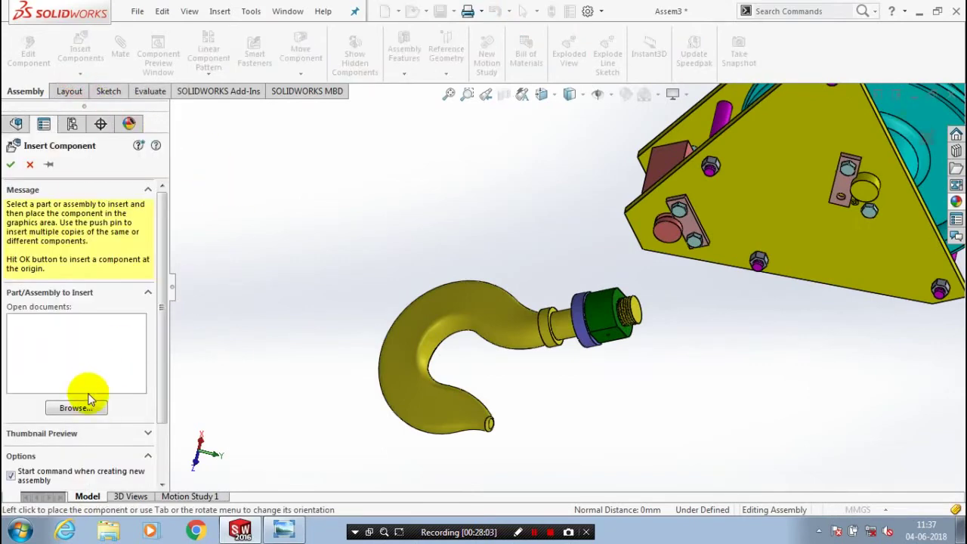
left_click(82, 407)
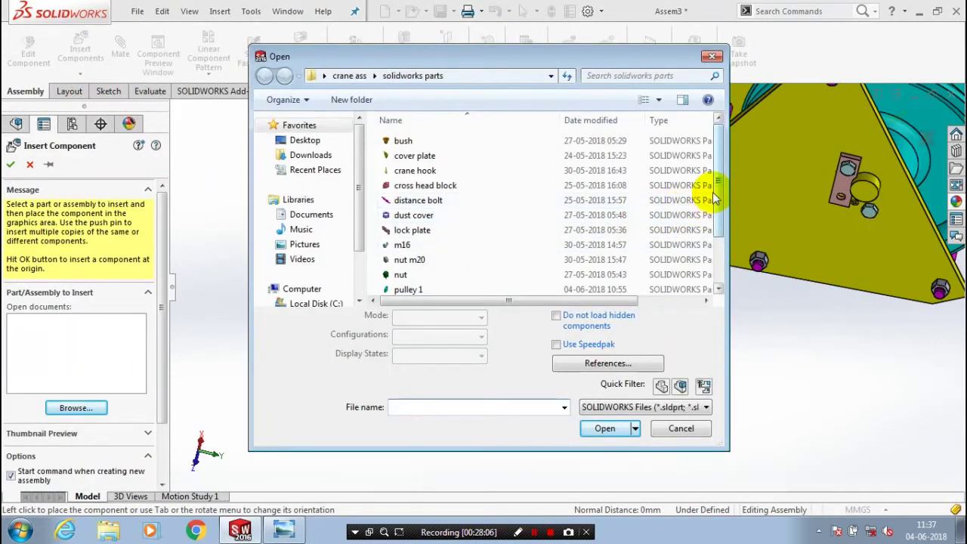
left_click_drag(716, 188, 719, 231)
left_click(412, 289)
left_click(604, 428)
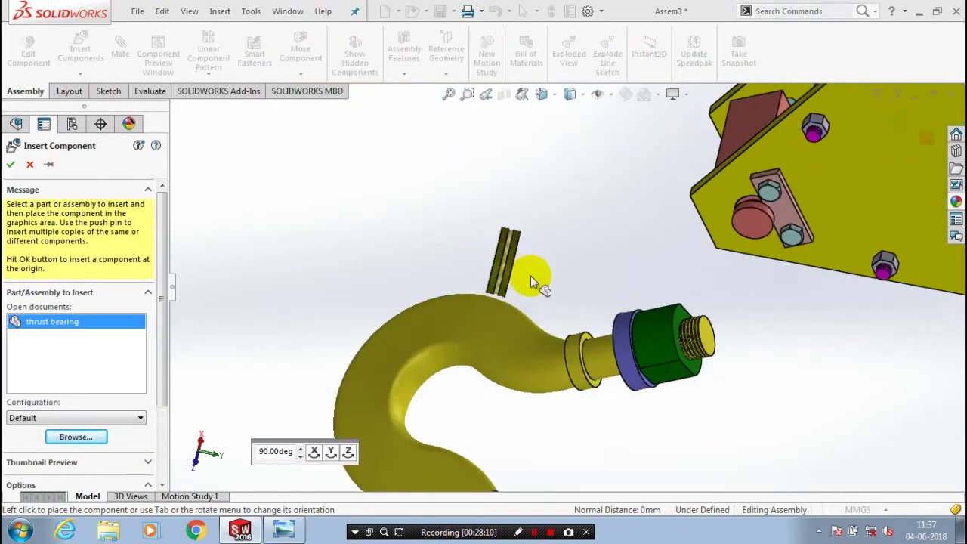
scroll(551, 287, "down", 2)
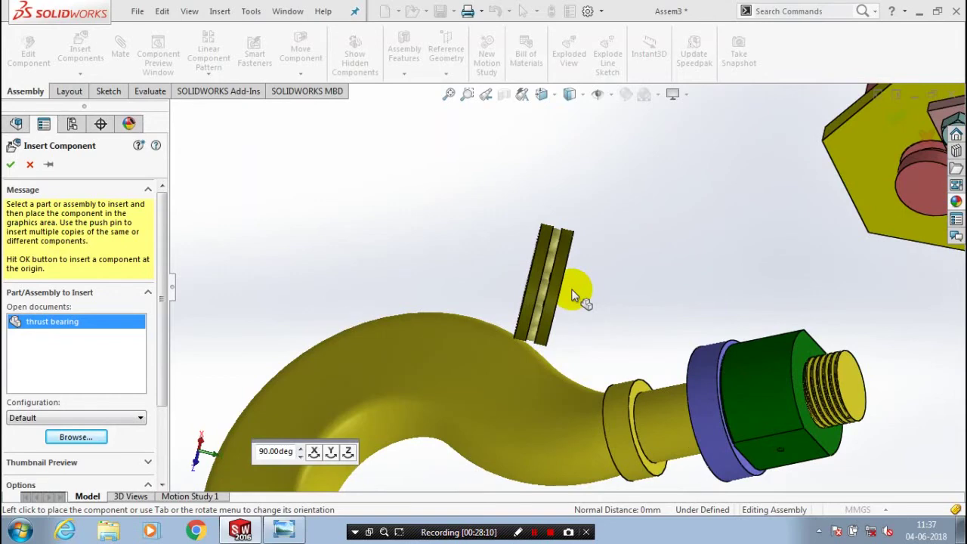
left_click(571, 289)
middle_click_drag(571, 289, 548, 298)
left_click(493, 244)
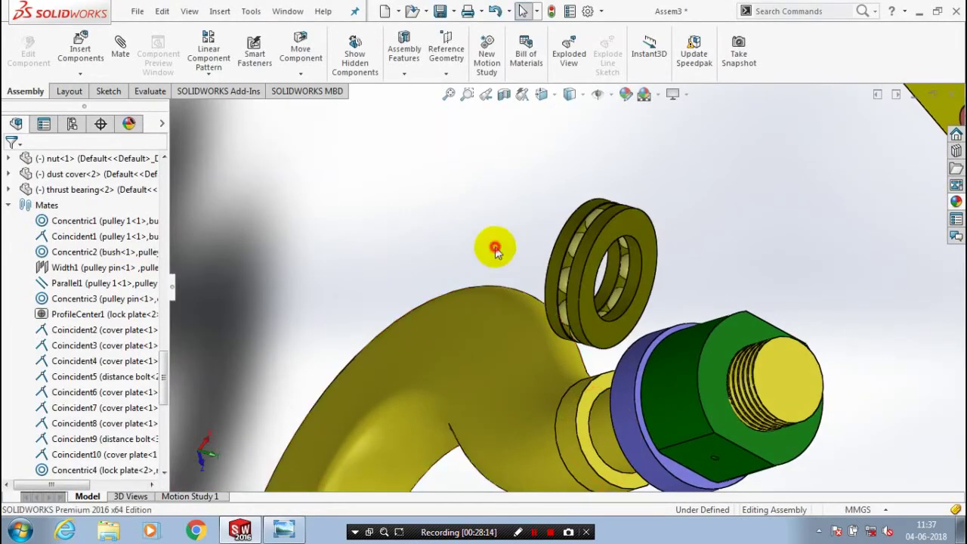
left_click(114, 47)
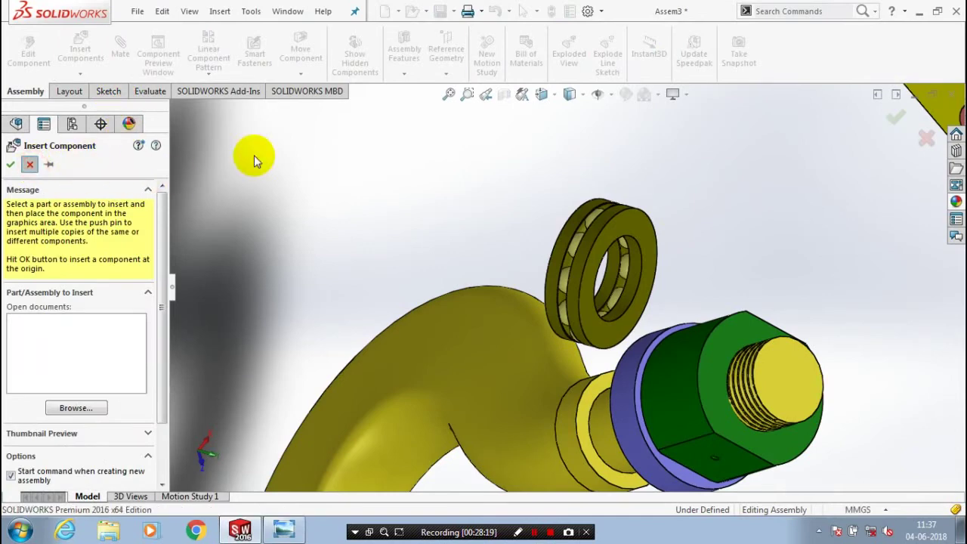
key("Escape")
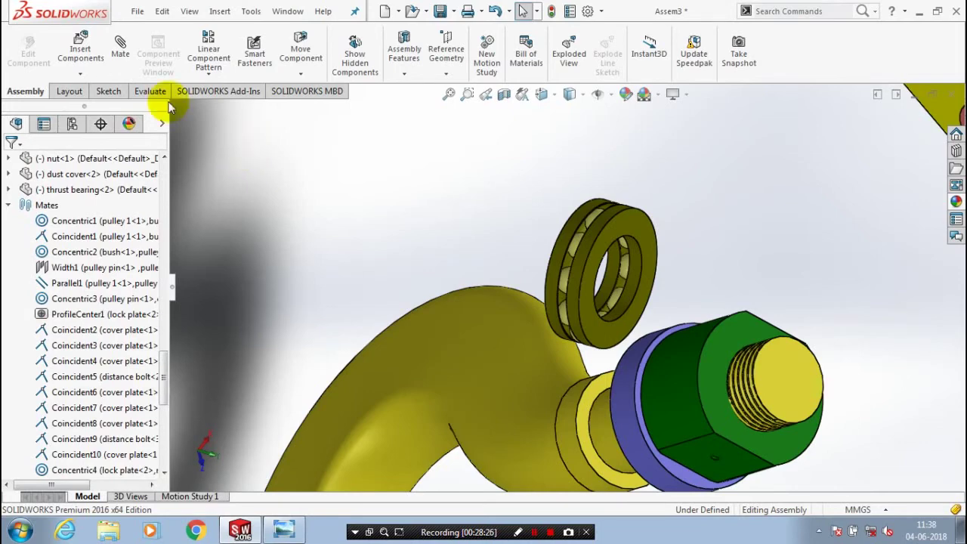
Add a Concentric mate between the thrust bearing's bore and the crane hook's shank
left_click(120, 52)
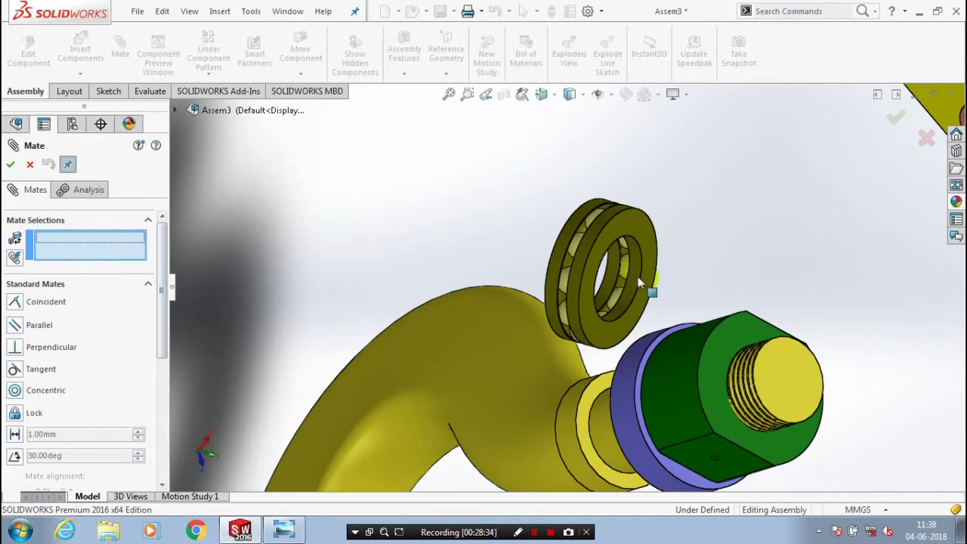
scroll(637, 276, "up", 2)
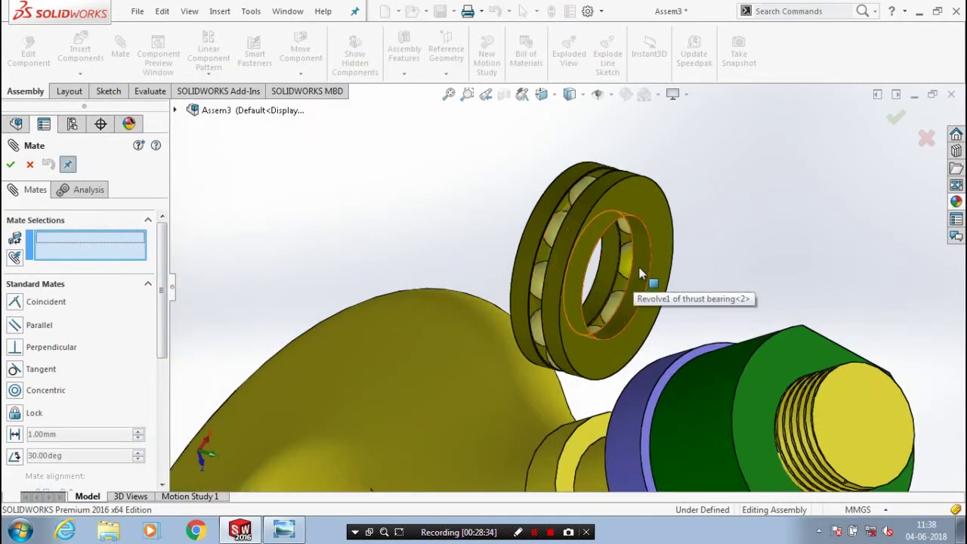
left_click(640, 272)
middle_click_drag(641, 272, 618, 349)
scroll(617, 349, "down", 4)
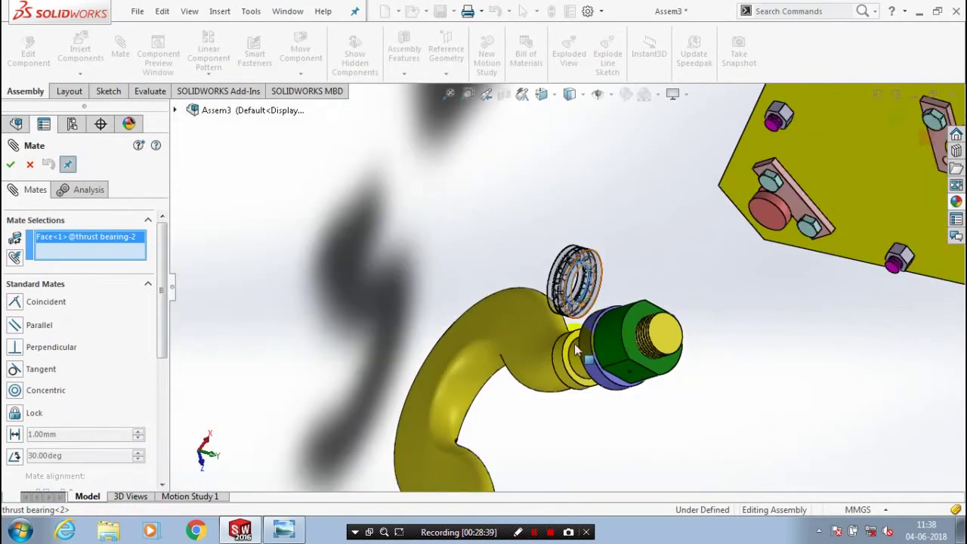
scroll(576, 349, "up", 4)
left_click(571, 336)
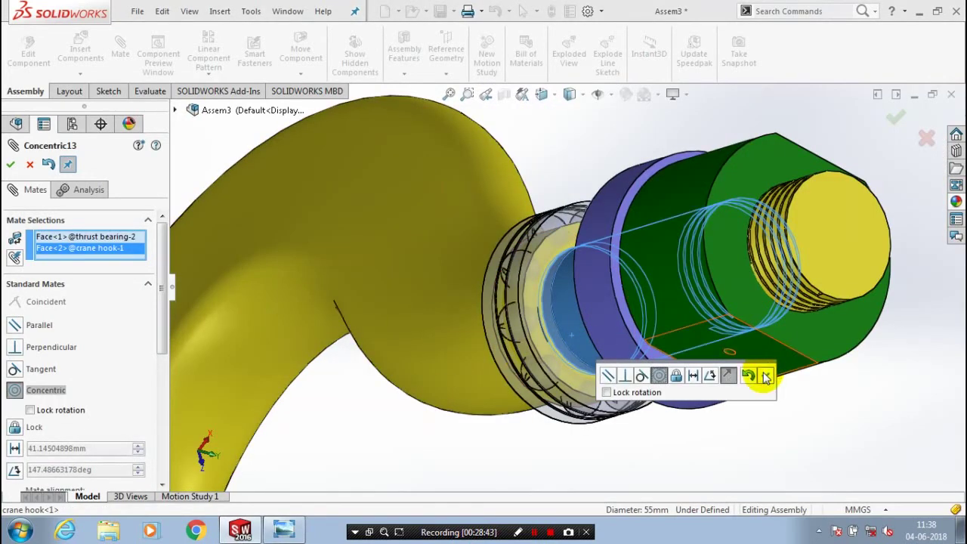
left_click(765, 375)
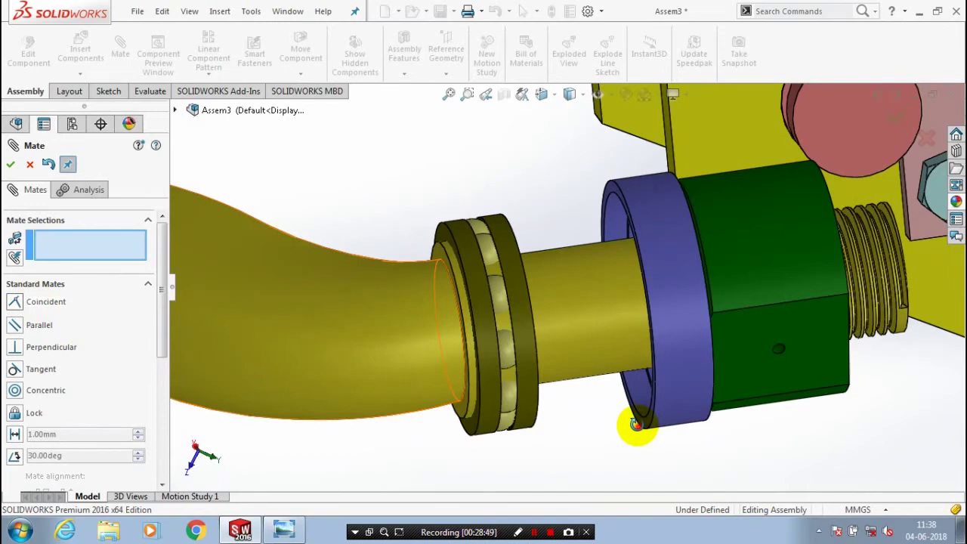
Add a Coincident mate between the dust cover's inner flat face and the thrust bearing's nut-side face, and leave the Mate command
scroll(637, 425, "down", 3)
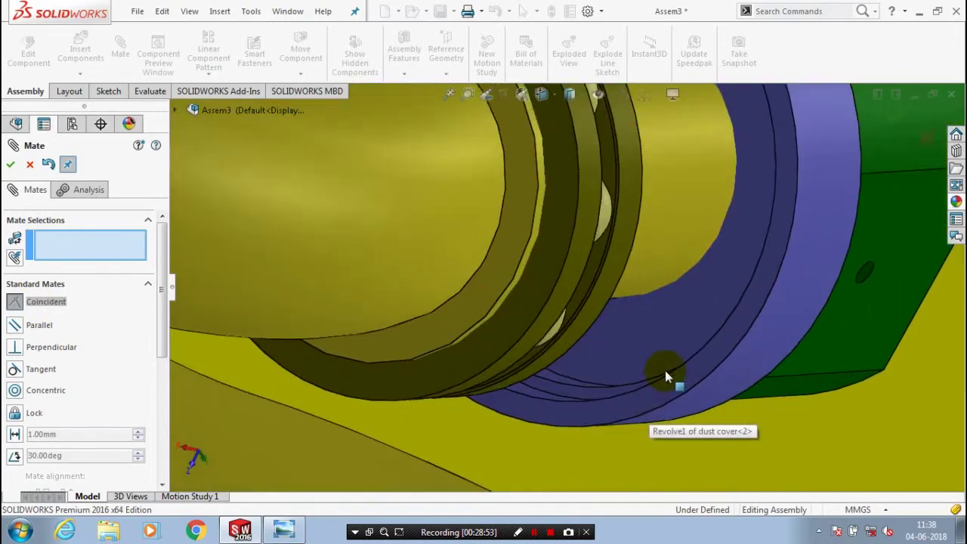
left_click(593, 357)
scroll(593, 357, "up", 5)
scroll(577, 227, "down", 5)
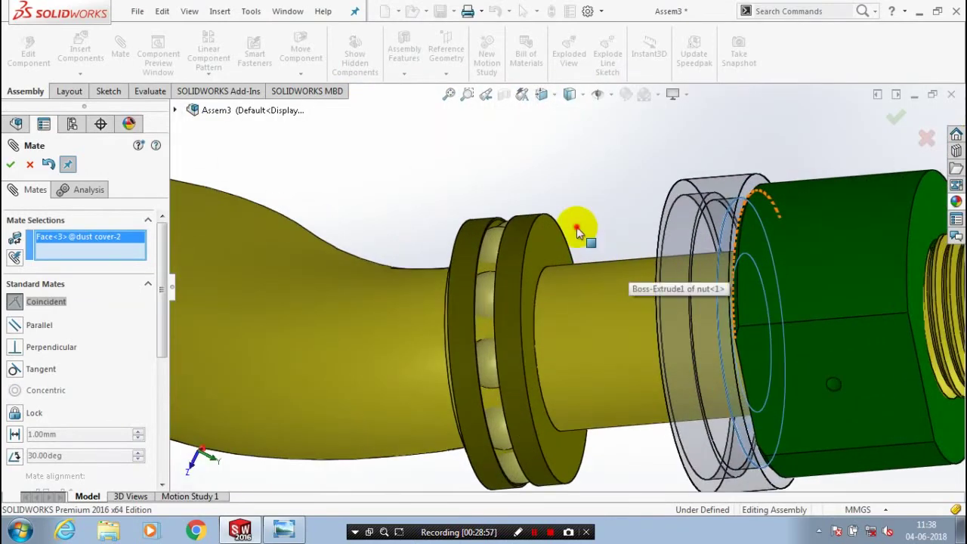
left_click(576, 227)
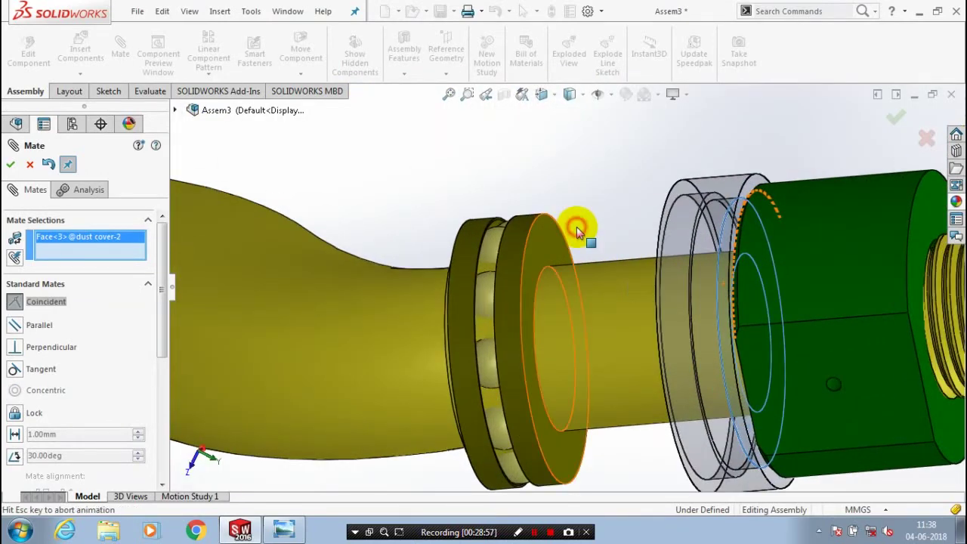
scroll(584, 235, "up", 2)
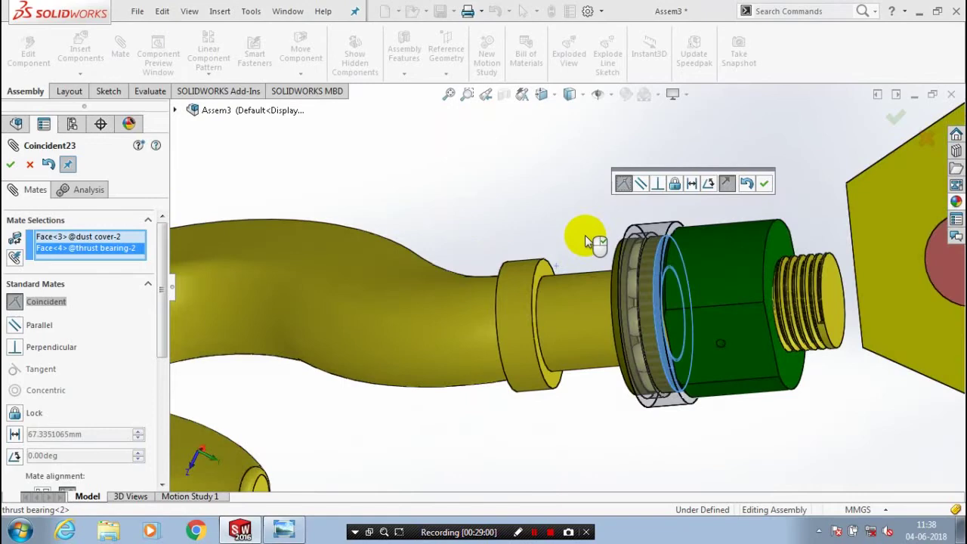
left_click(763, 182)
scroll(671, 229, "up", 2)
scroll(671, 229, "up", 5)
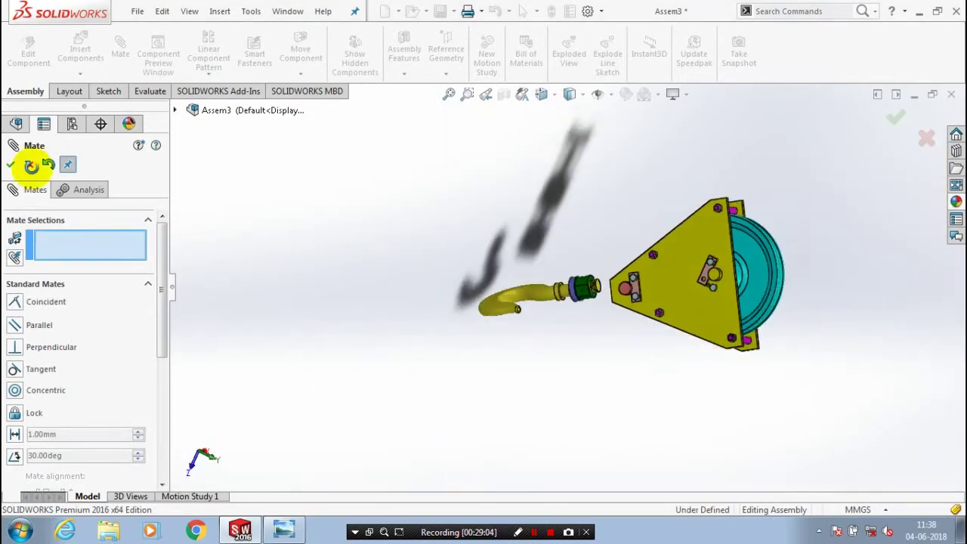
left_click(31, 166)
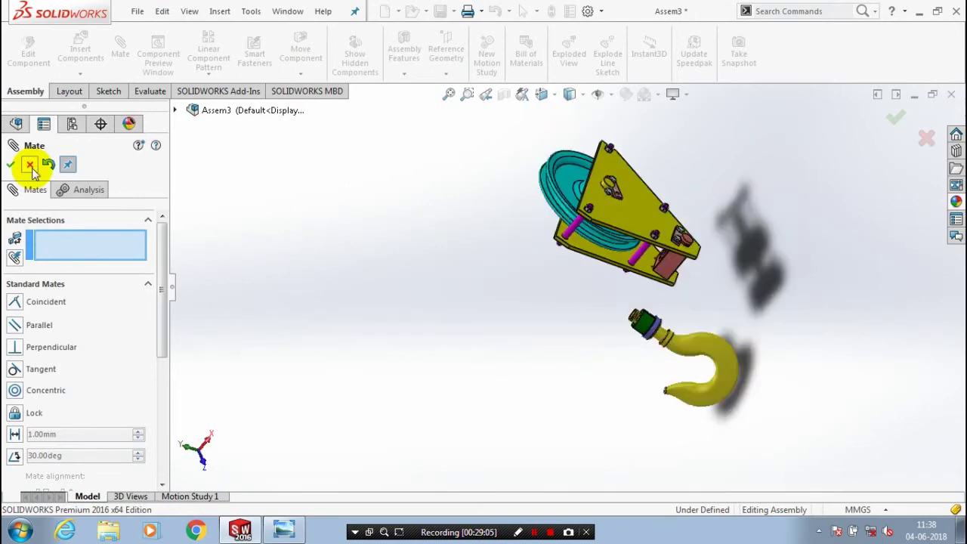
middle_click_drag(482, 284, 539, 327)
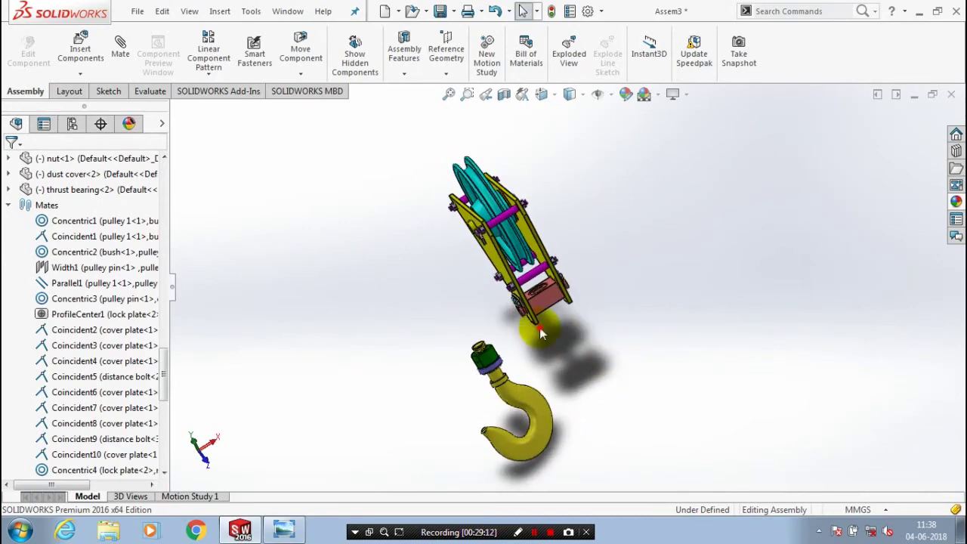
scroll(539, 327, "down", 5)
scroll(501, 328, "up", 4)
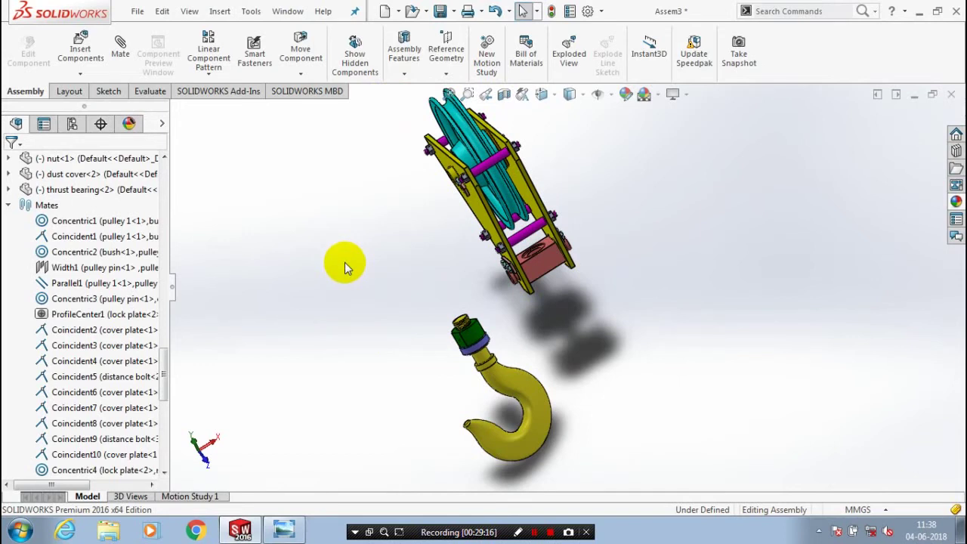
Add a Concentric mate between the crane hook's shank and the bore of the cross head block
left_click(120, 47)
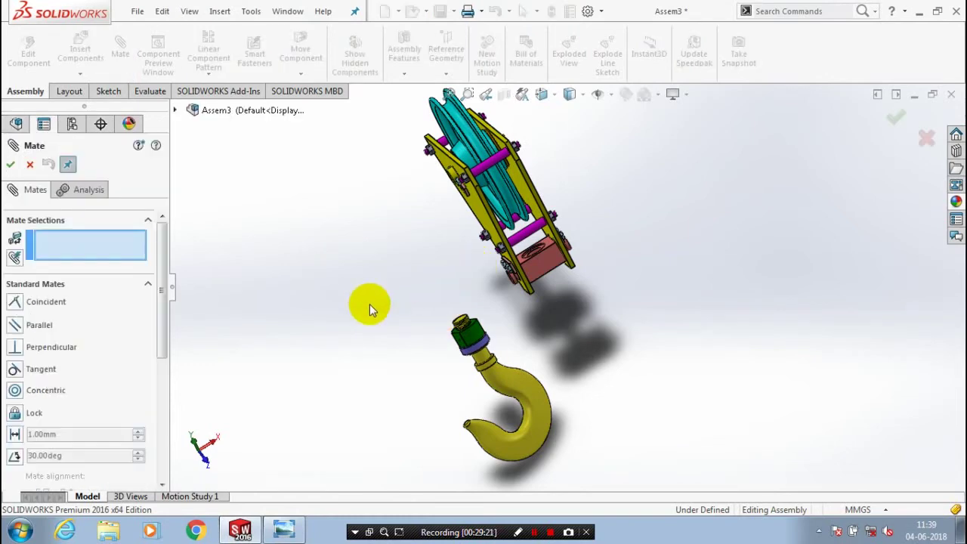
scroll(471, 332, "down", 3)
scroll(508, 344, "down", 2)
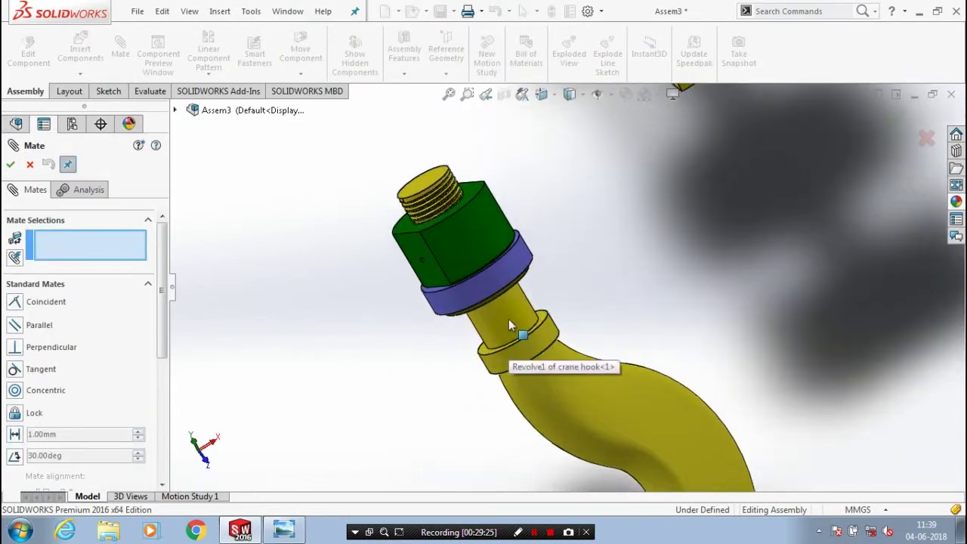
left_click(504, 387)
scroll(566, 231, "up", 4)
scroll(565, 231, "down", 5)
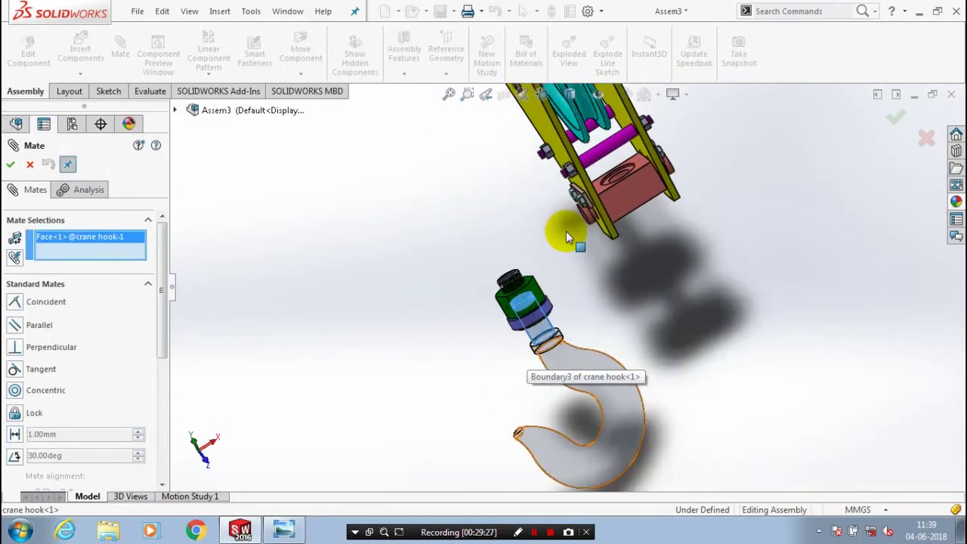
scroll(574, 215, "down", 2)
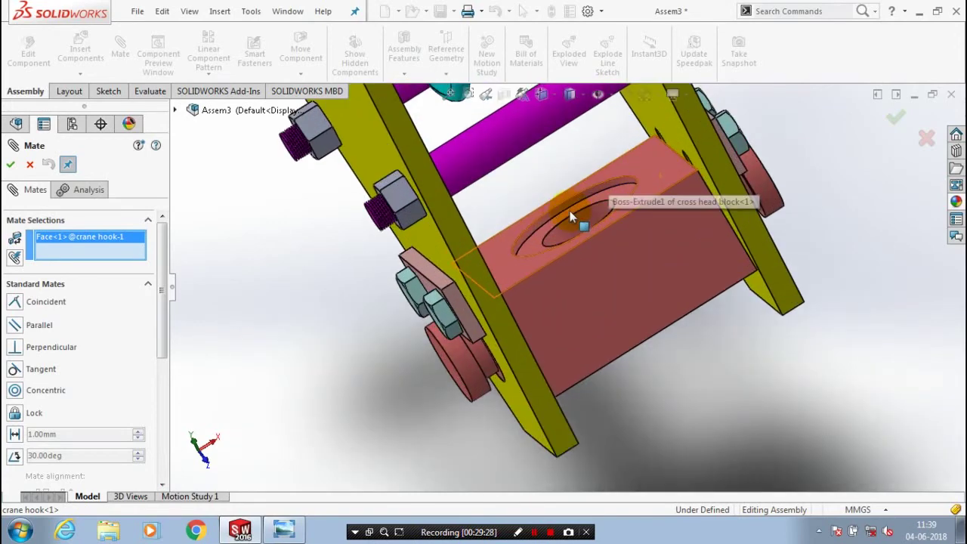
left_click(572, 217)
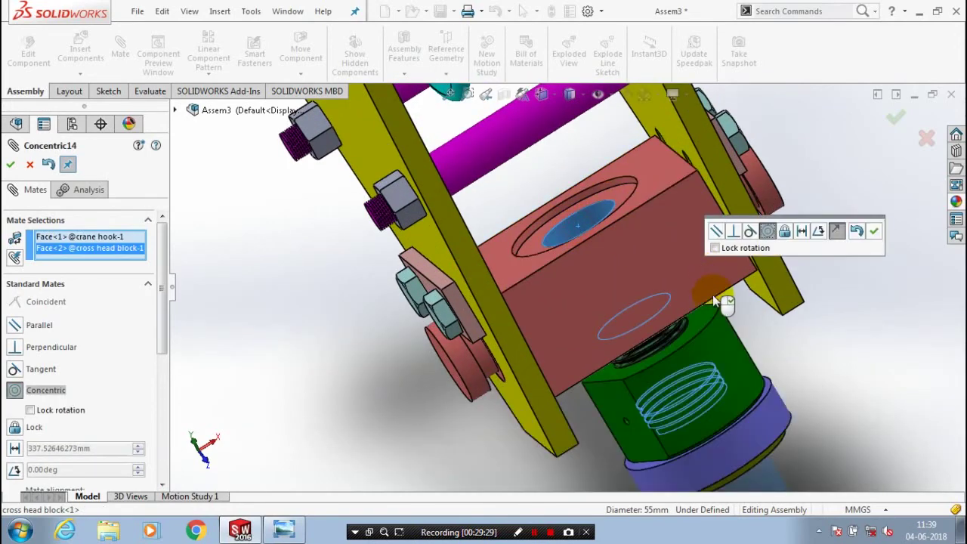
left_click(874, 230)
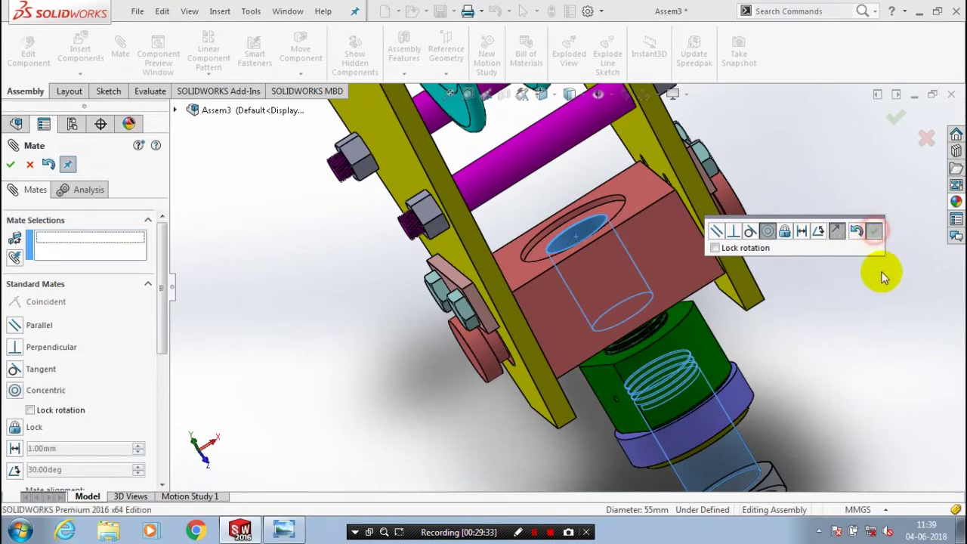
Add a Coincident mate between the dust cover's open rim face and the cross head block's recessed-side face nearest the pulley
scroll(786, 366, "up", 4)
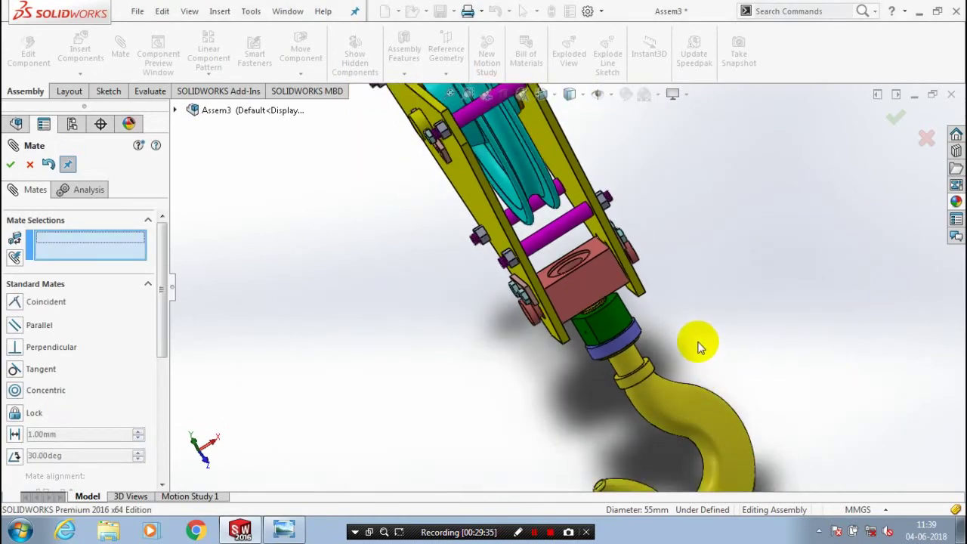
middle_click_drag(697, 346, 681, 291)
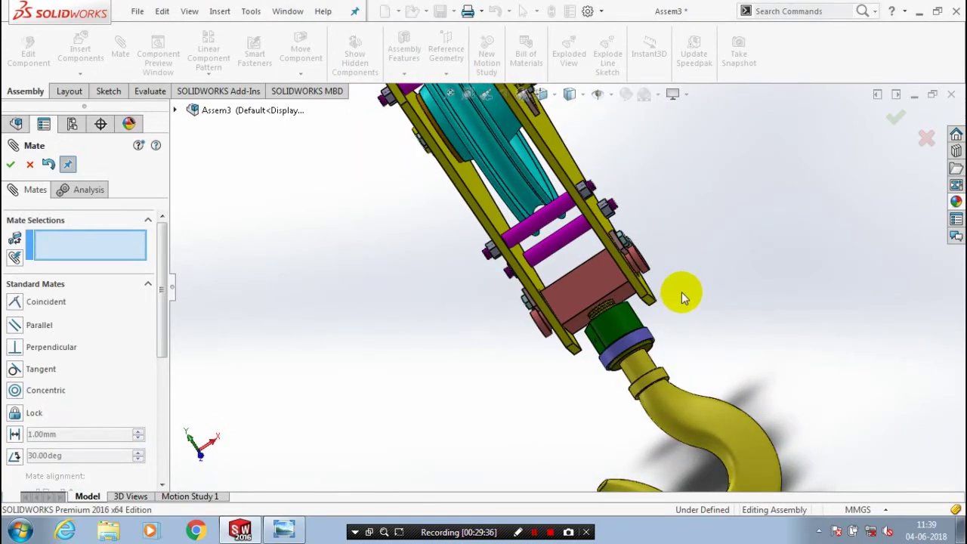
scroll(681, 292, "down", 5)
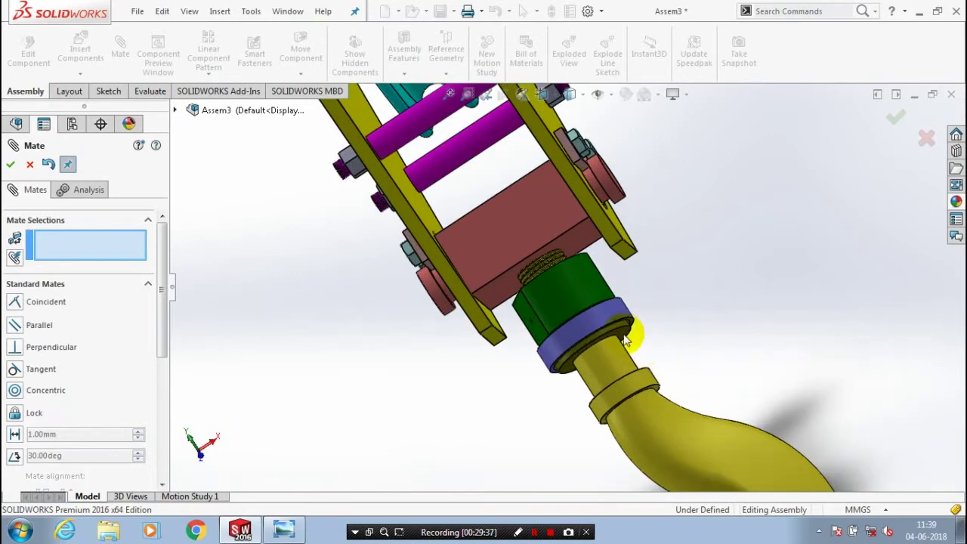
scroll(624, 316, "down", 2)
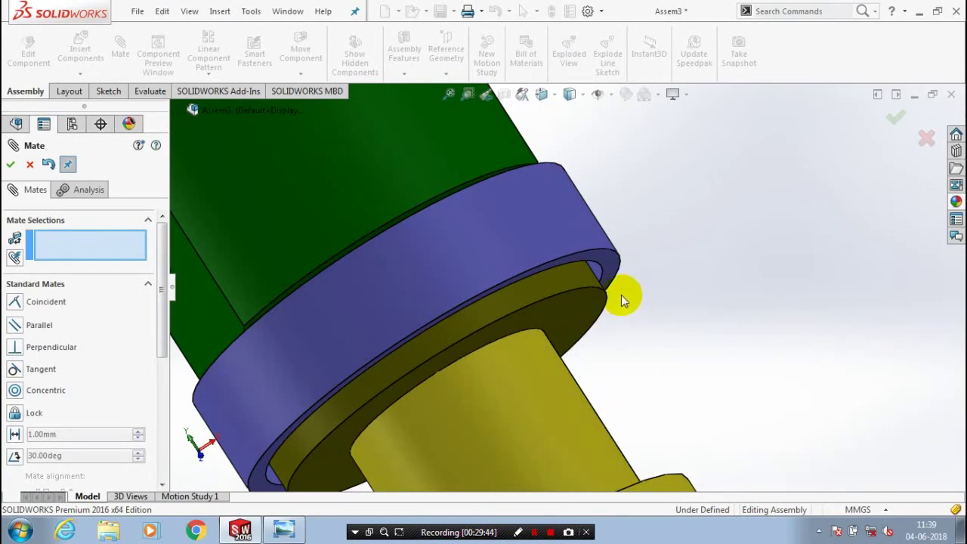
left_click(620, 294)
scroll(621, 294, "up", 6)
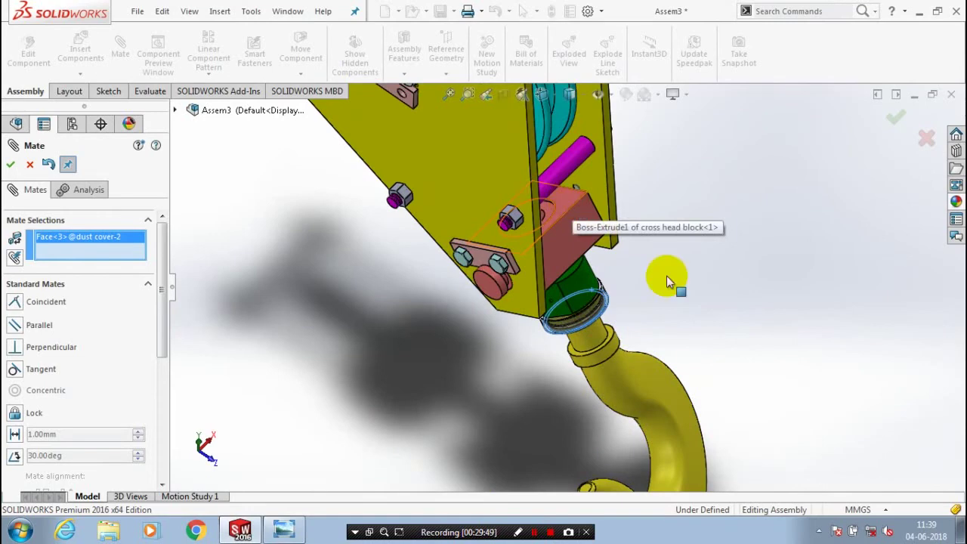
left_click(666, 279)
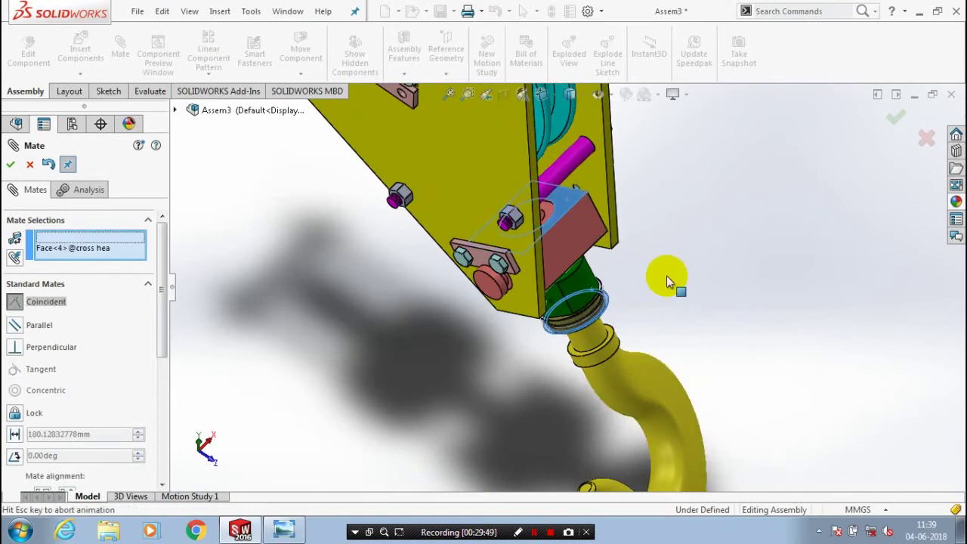
middle_click_drag(744, 345, 705, 347)
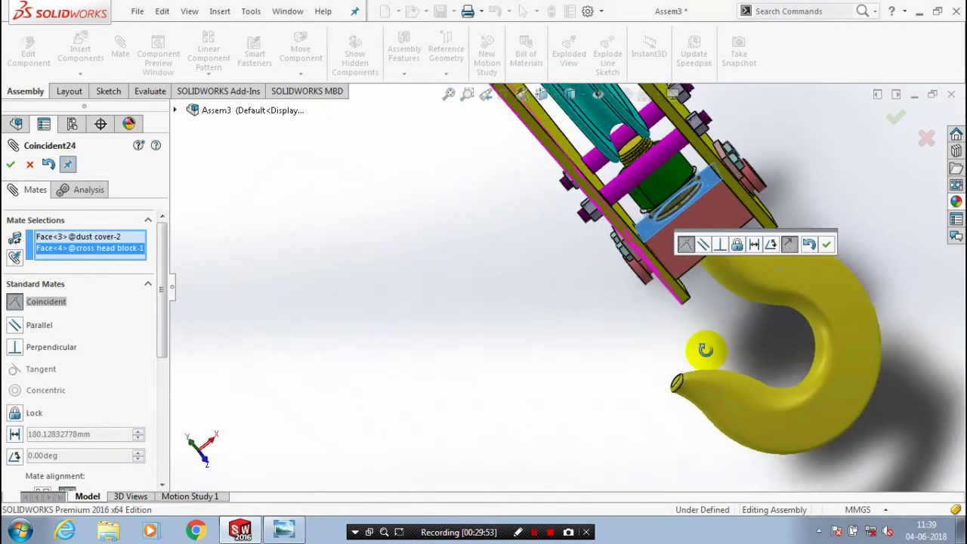
left_click(826, 244)
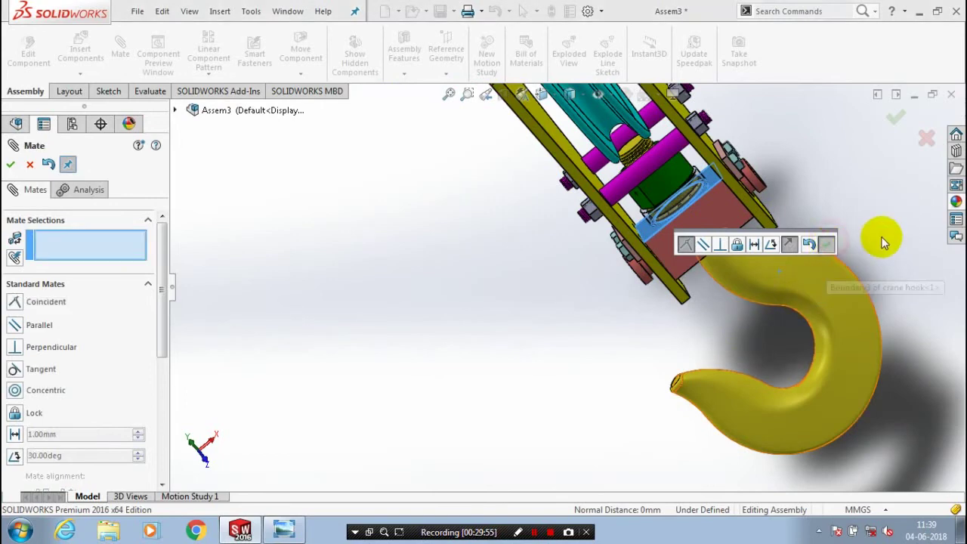
middle_click_drag(906, 244, 857, 281)
scroll(832, 290, "up", 5)
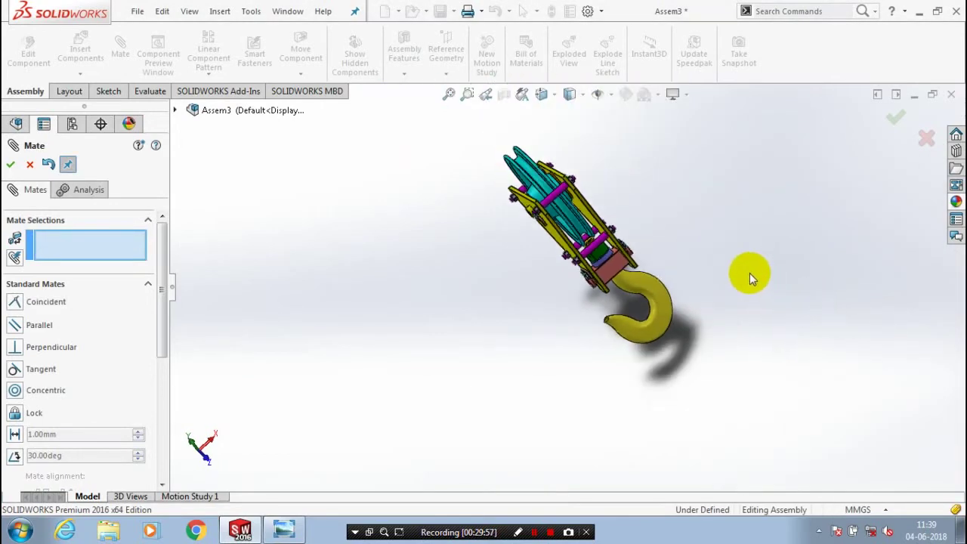
scroll(749, 272, "down", 2)
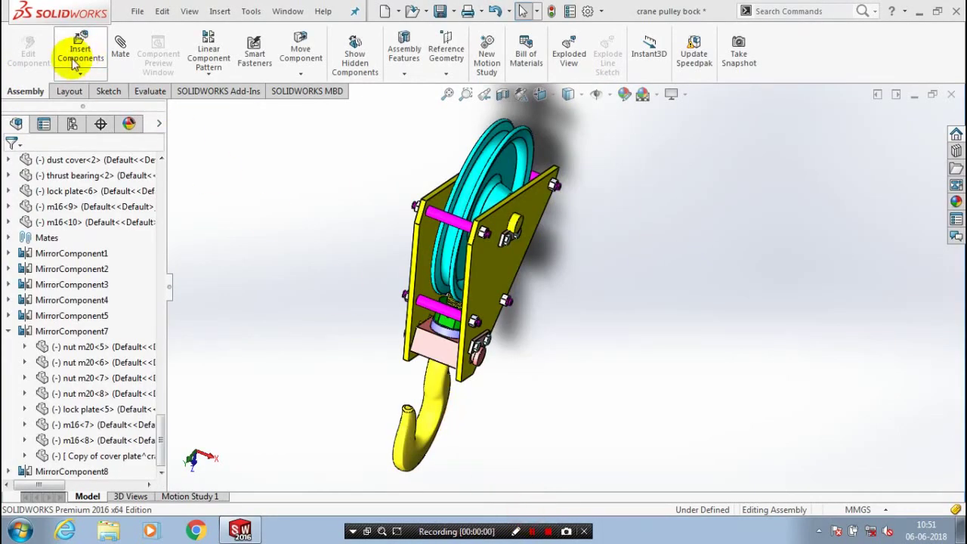
Insert the split pin part from the solidworks parts folder and place it in free space beside the pulley block
left_click(76, 74)
left_click(67, 91)
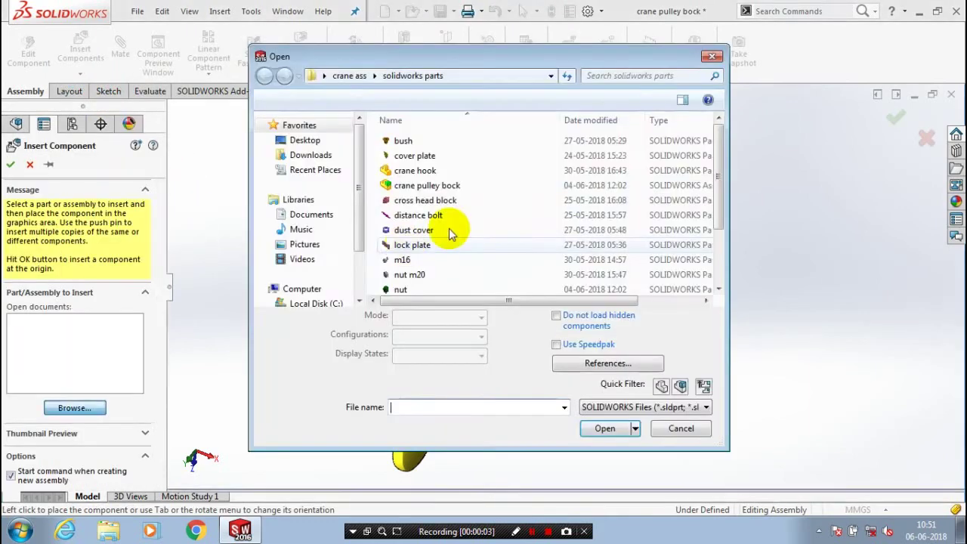
left_click_drag(718, 163, 658, 291)
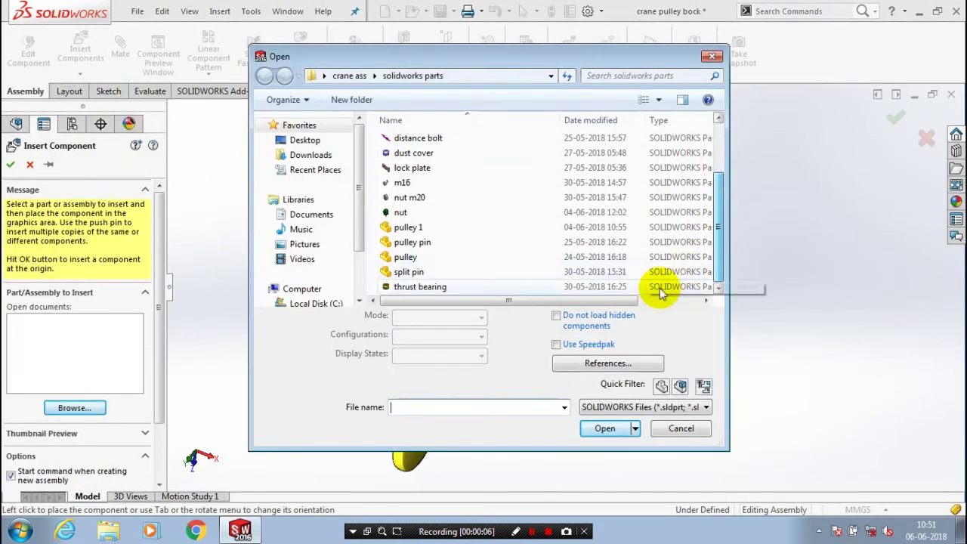
left_click(408, 271)
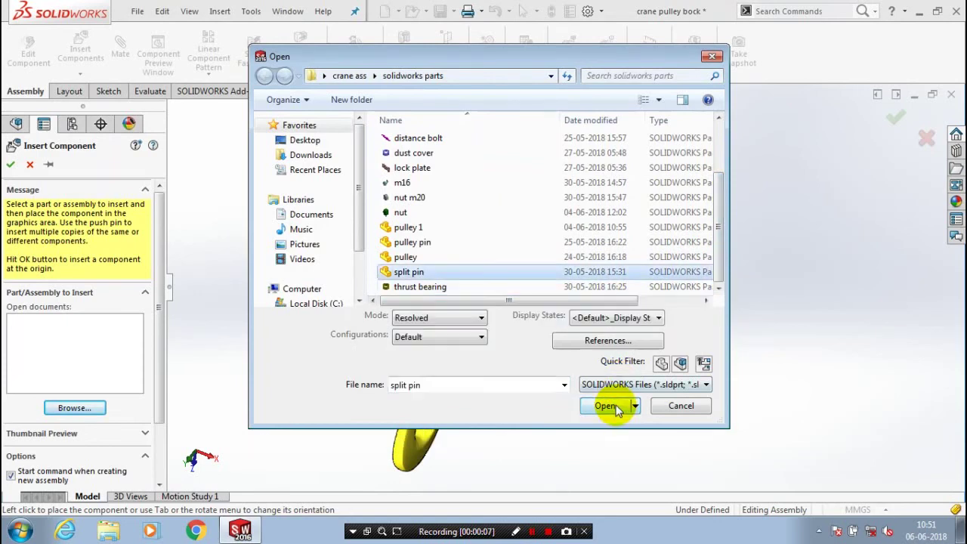
left_click(604, 429)
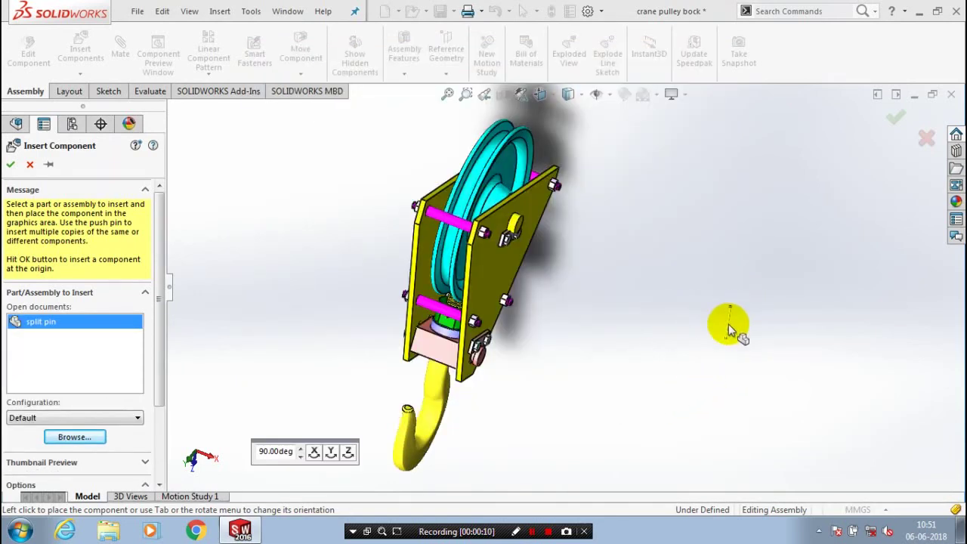
left_click(734, 330)
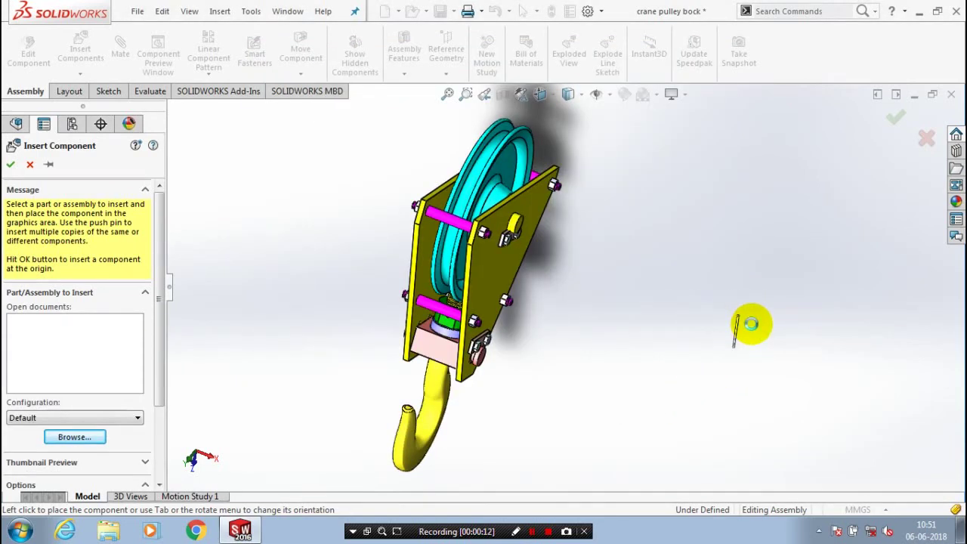
Add a Concentric mate between the small side hole in the crane hook's nut and the split pin's cylindrical face
scroll(758, 323, "down", 4)
scroll(756, 323, "up", 2)
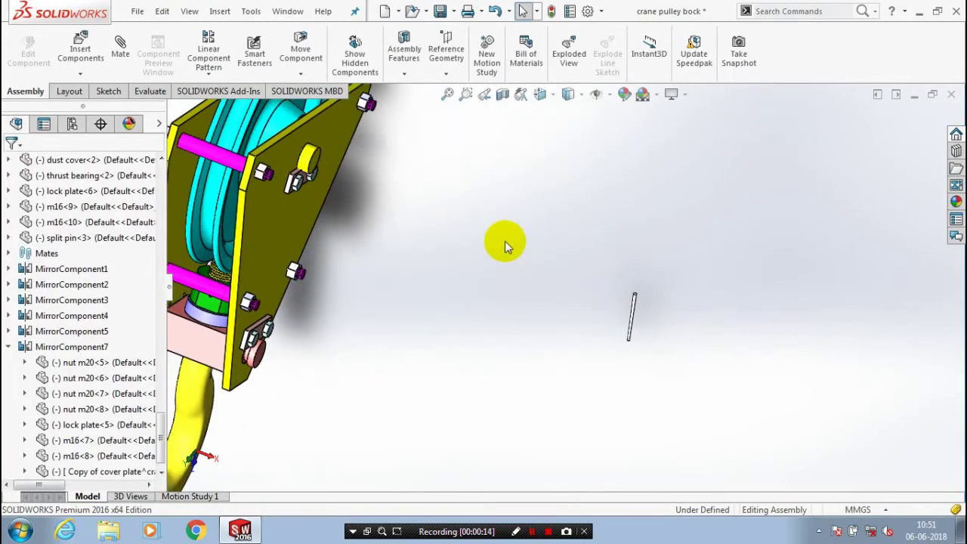
scroll(504, 241, "up", 1)
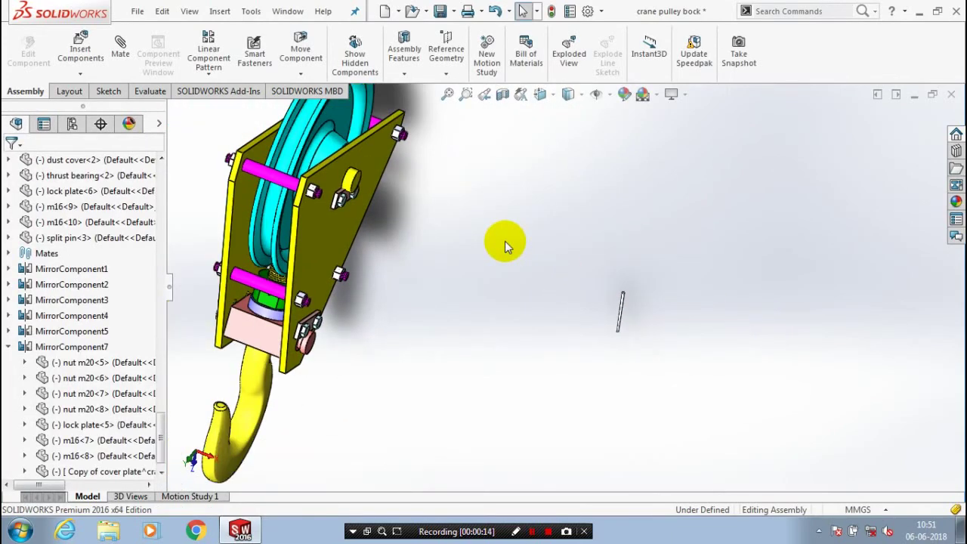
scroll(576, 286, "up", 1)
scroll(604, 298, "down", 3)
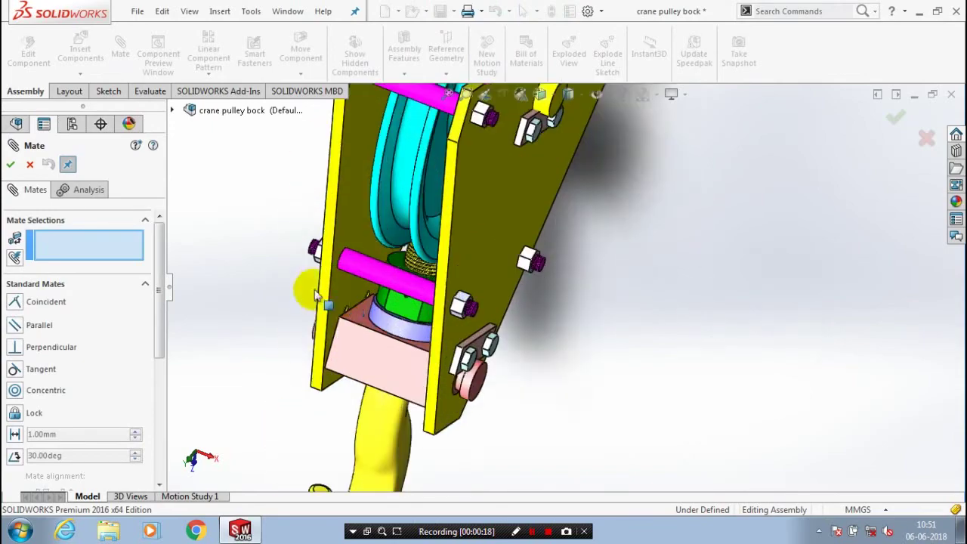
scroll(645, 308, "down", 5)
left_click(634, 316)
scroll(633, 319, "up", 3)
scroll(632, 321, "up", 2)
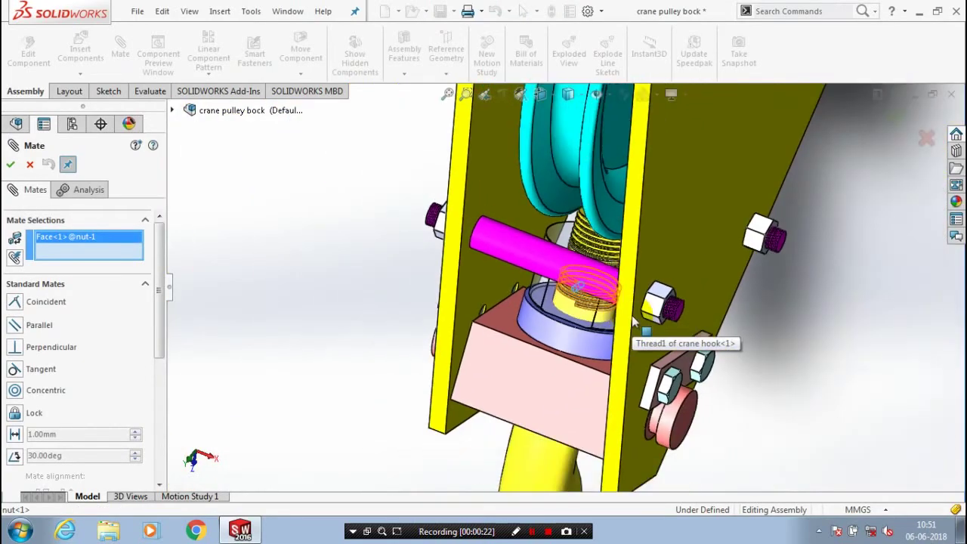
scroll(763, 286, "up", 4)
scroll(871, 330, "down", 4)
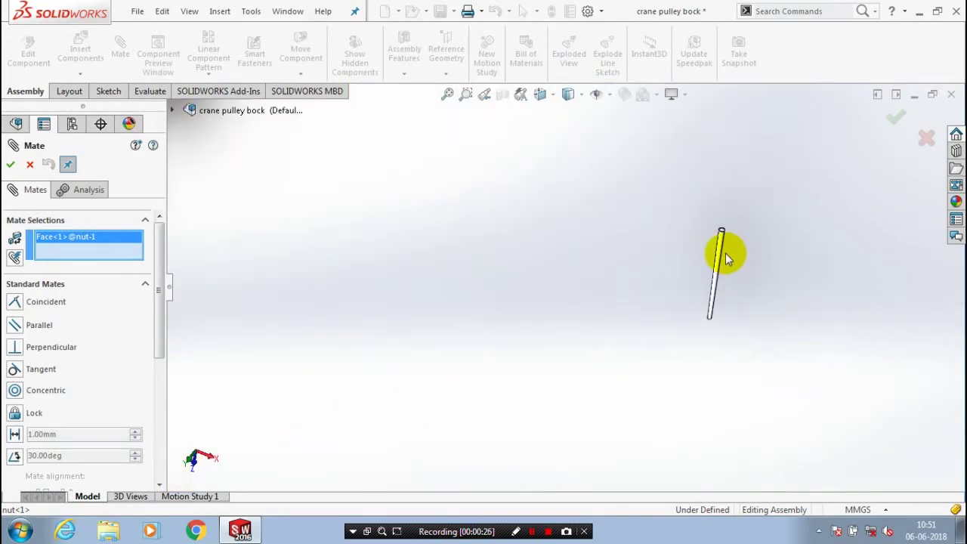
left_click(521, 344)
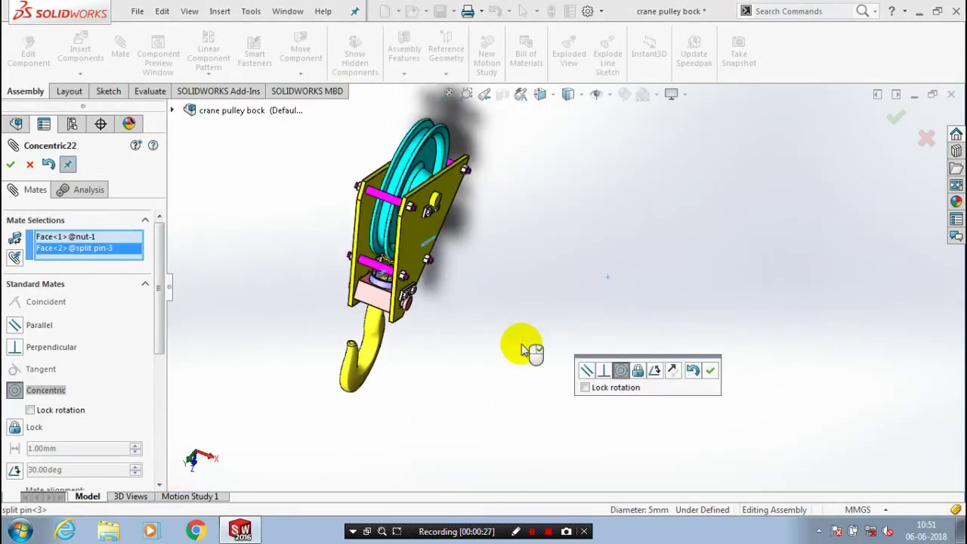
left_click(707, 368)
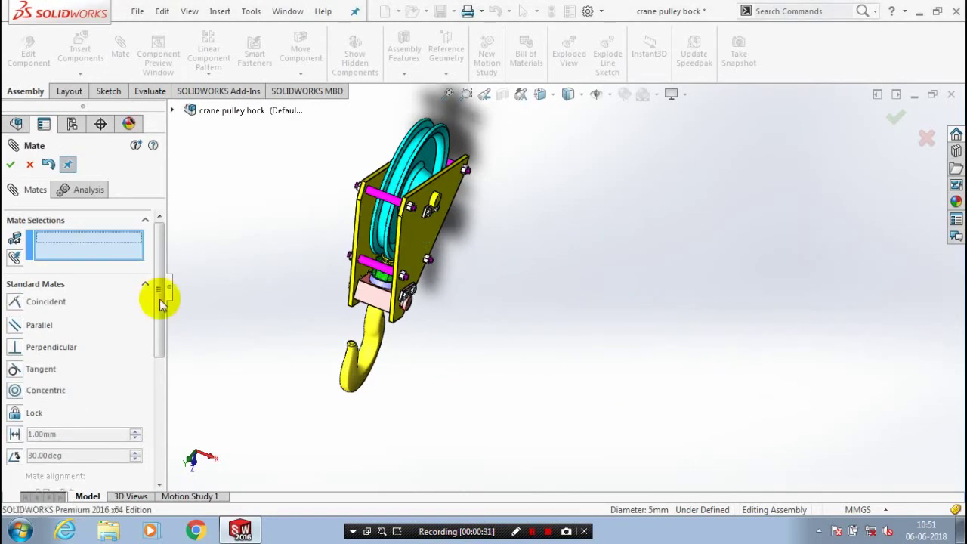
Start an advanced Width mate with the Centered constraint and pick two opposite side faces of the crane hook's nut as width references
scroll(155, 339, "down", 5)
left_click(144, 320)
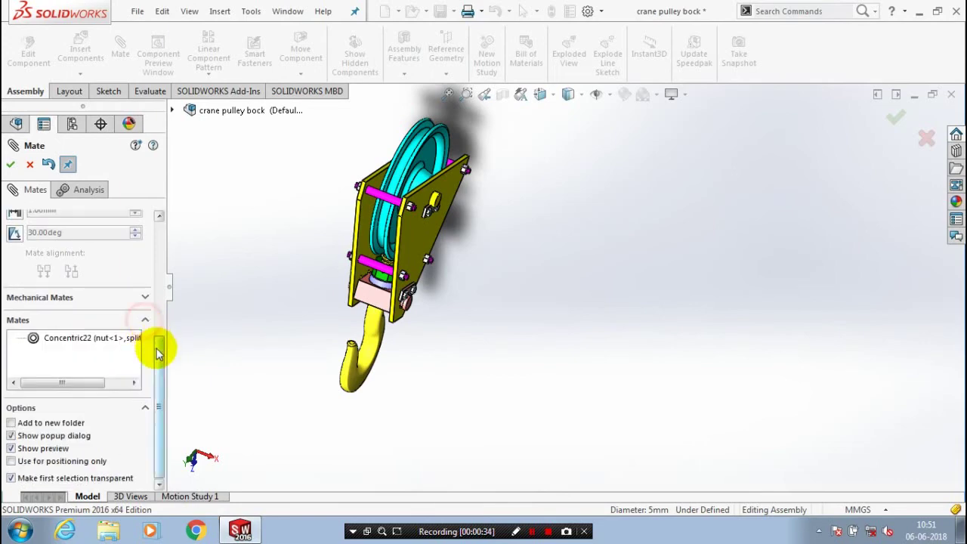
scroll(44, 360, "up", 5)
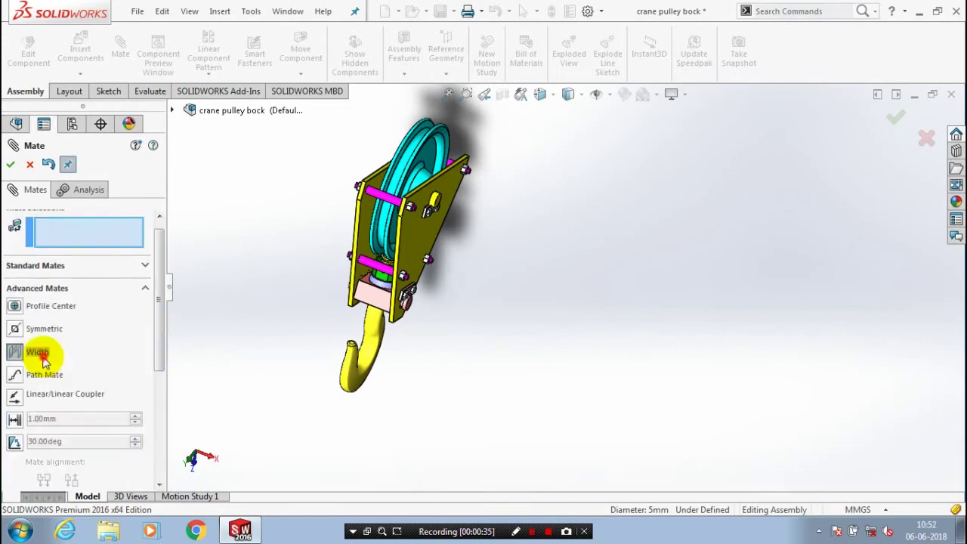
left_click(43, 356)
scroll(375, 281, "down", 8)
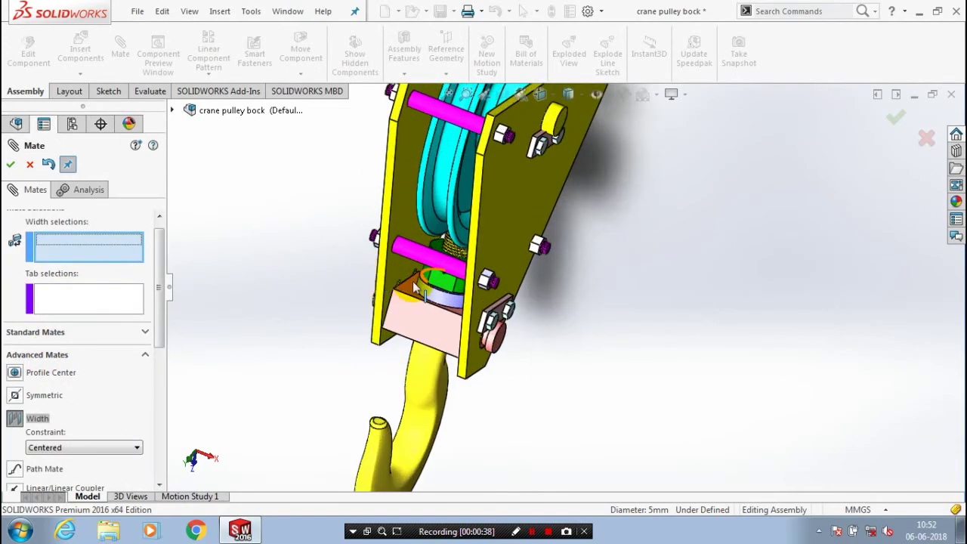
left_click(489, 286)
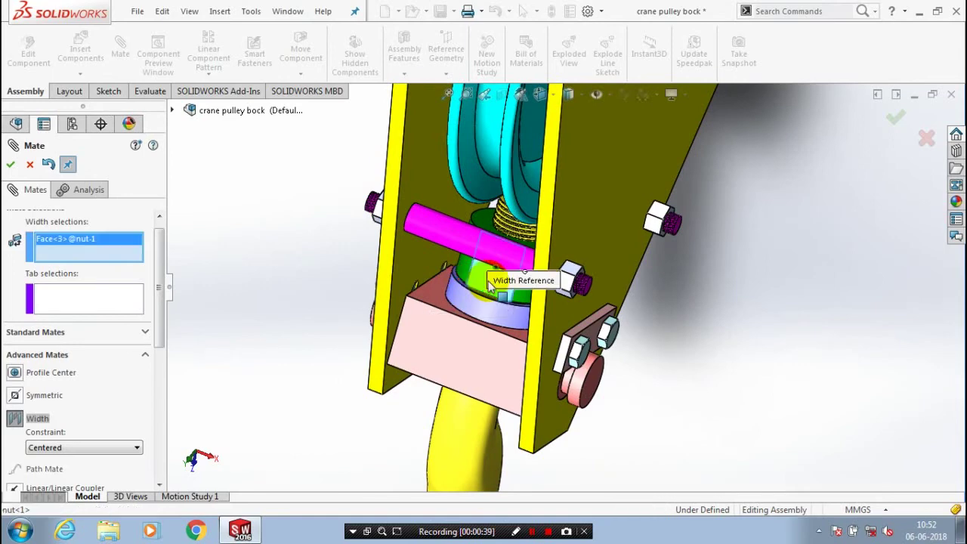
middle_click_drag(693, 308, 635, 226)
left_click(631, 221)
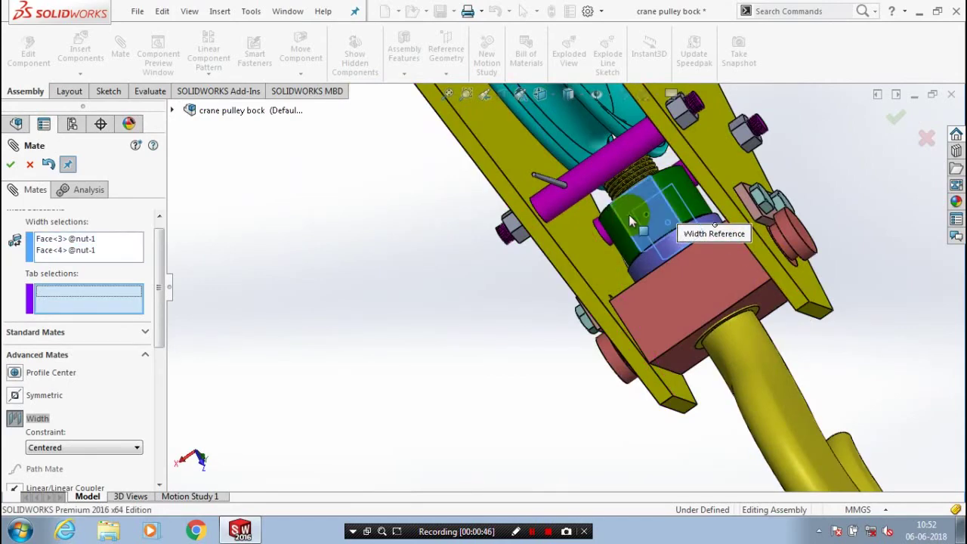
Use both end faces of the split pin as tab references, complete the Width mate with the nut, and leave the Mate command
scroll(635, 227, "up", 3)
scroll(259, 291, "up", 3)
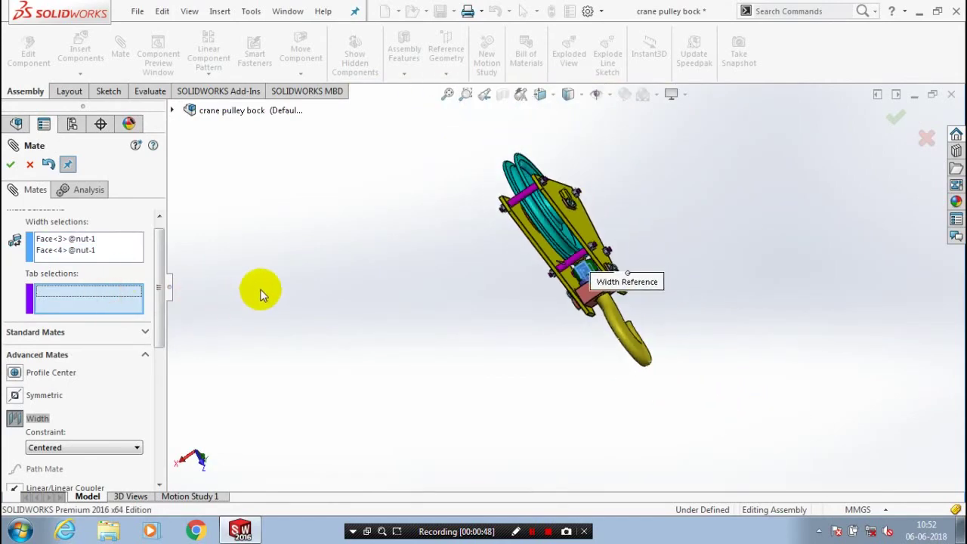
scroll(642, 264, "down", 8)
scroll(464, 306, "down", 2)
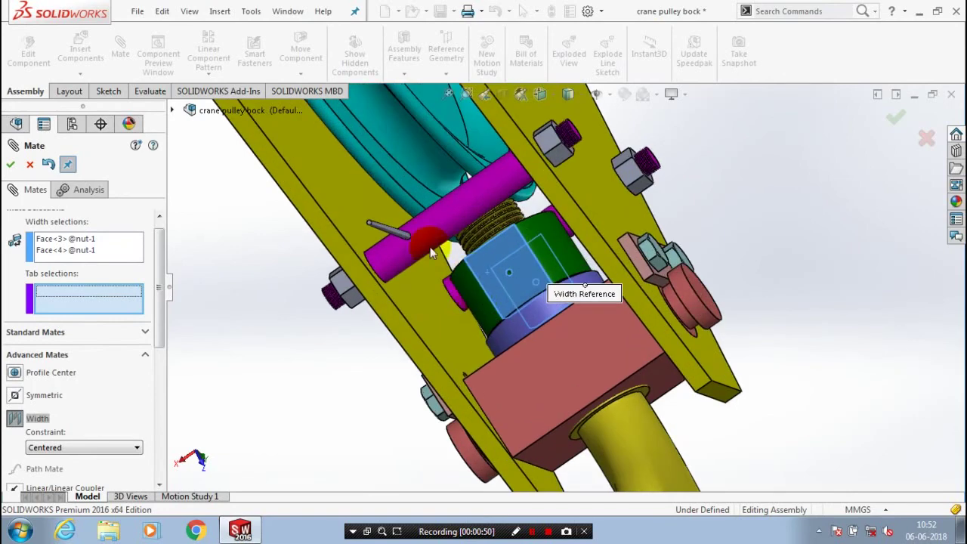
scroll(400, 251, "down", 5)
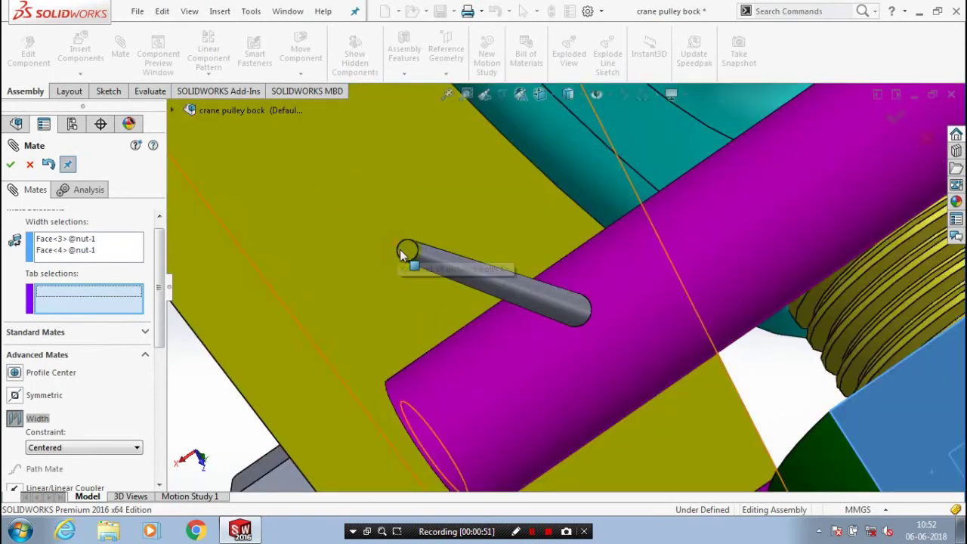
left_click(402, 251)
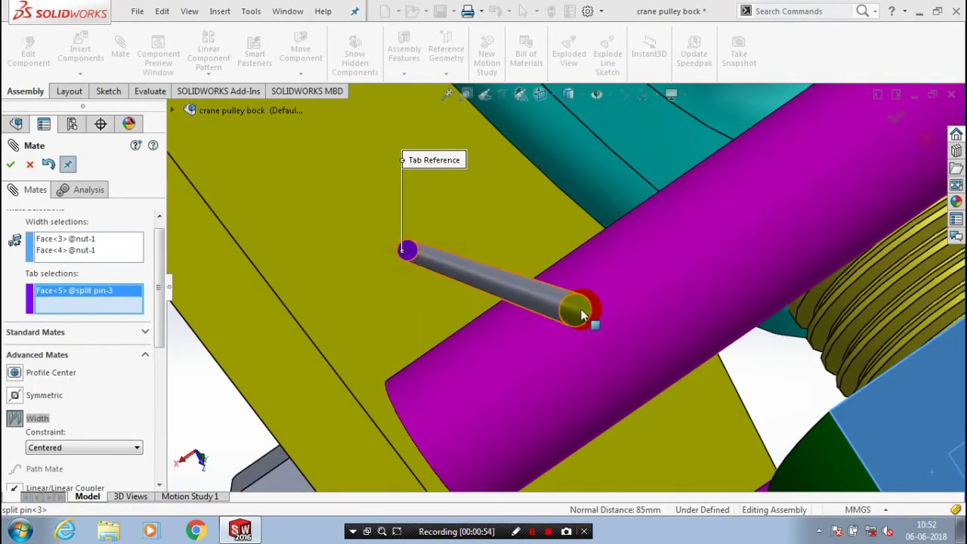
middle_click_drag(522, 323, 682, 302)
scroll(536, 327, "up", 2)
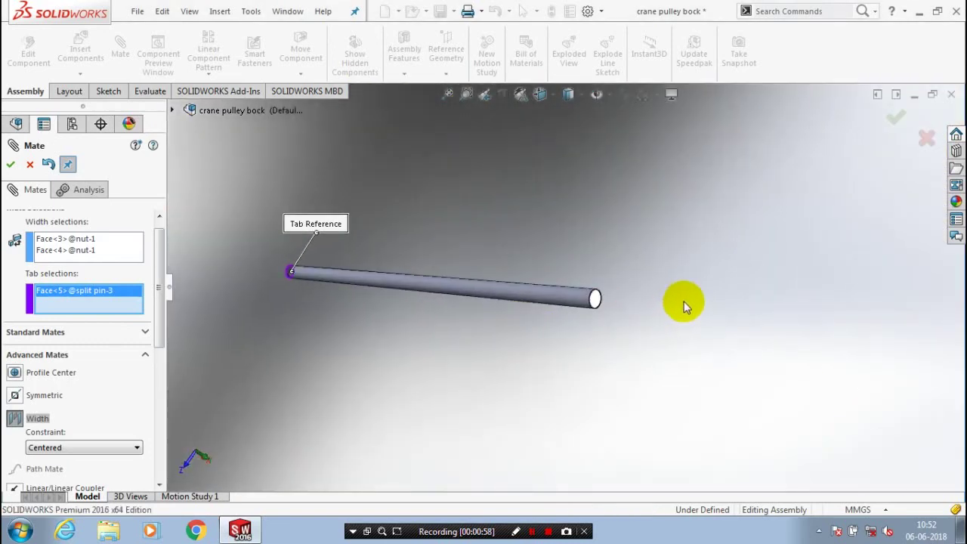
left_click(595, 300)
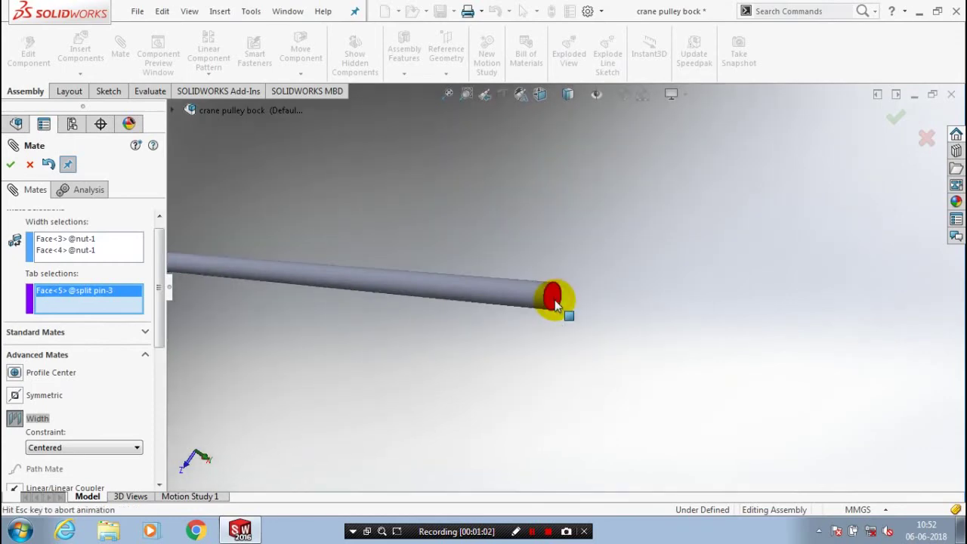
left_click(555, 304)
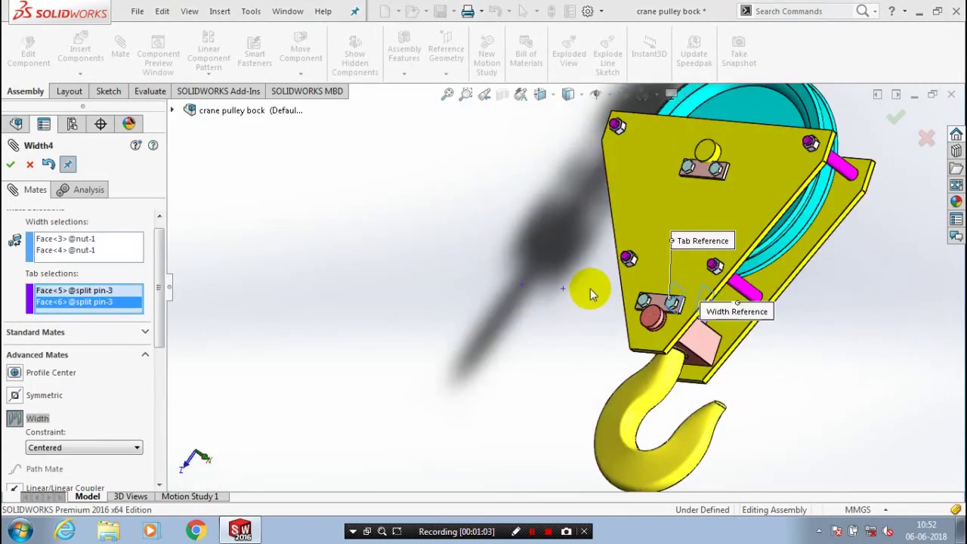
middle_click_drag(587, 294, 400, 289)
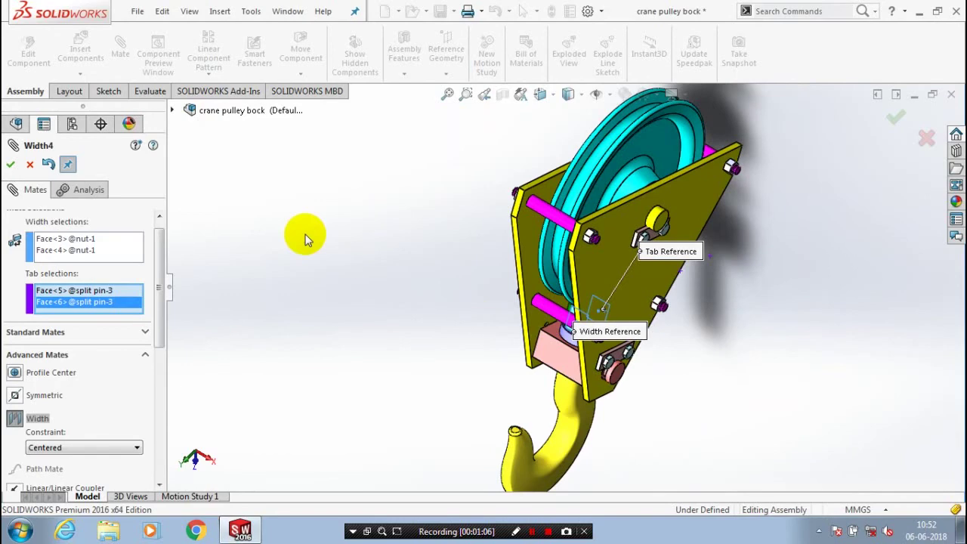
right_click(515, 291)
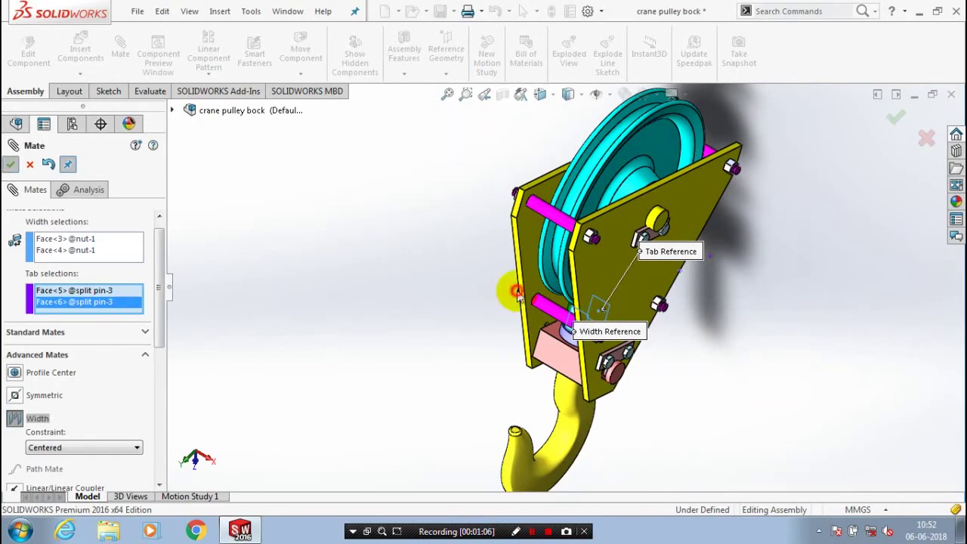
scroll(567, 293, "down", 4)
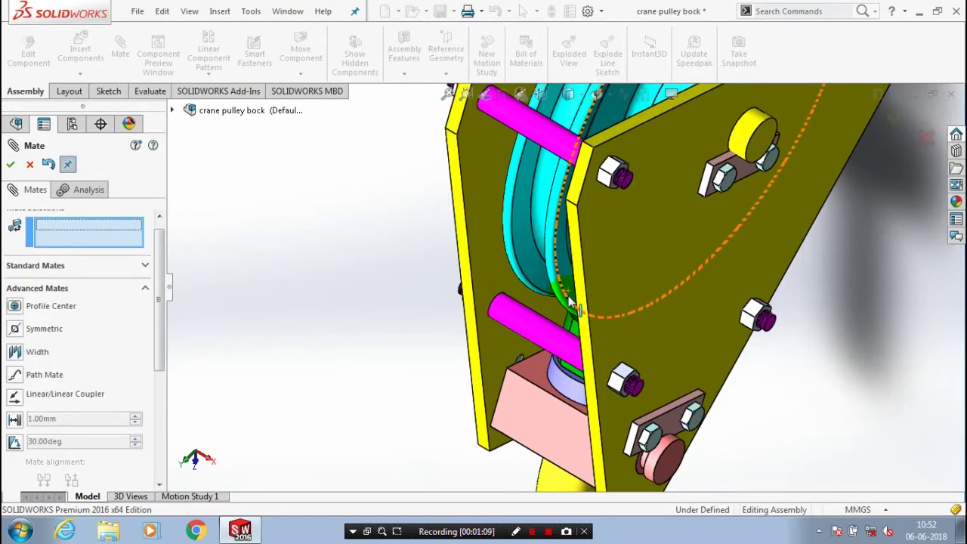
left_click(373, 294)
key("Escape")
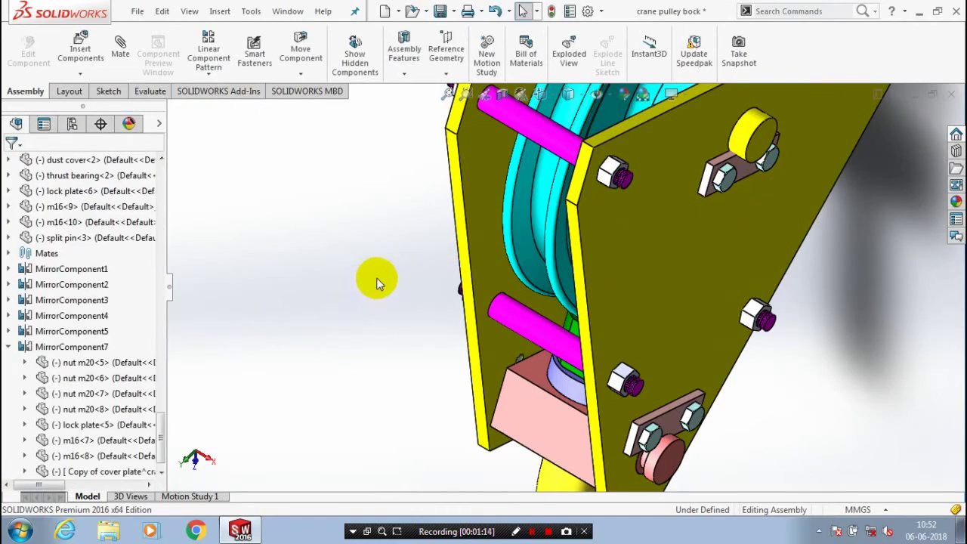
Examine the split pin's fit in the nut above the cross head block, as well as the overall pulley block assembly
middle_click_drag(379, 287, 244, 394)
scroll(257, 396, "up", 4)
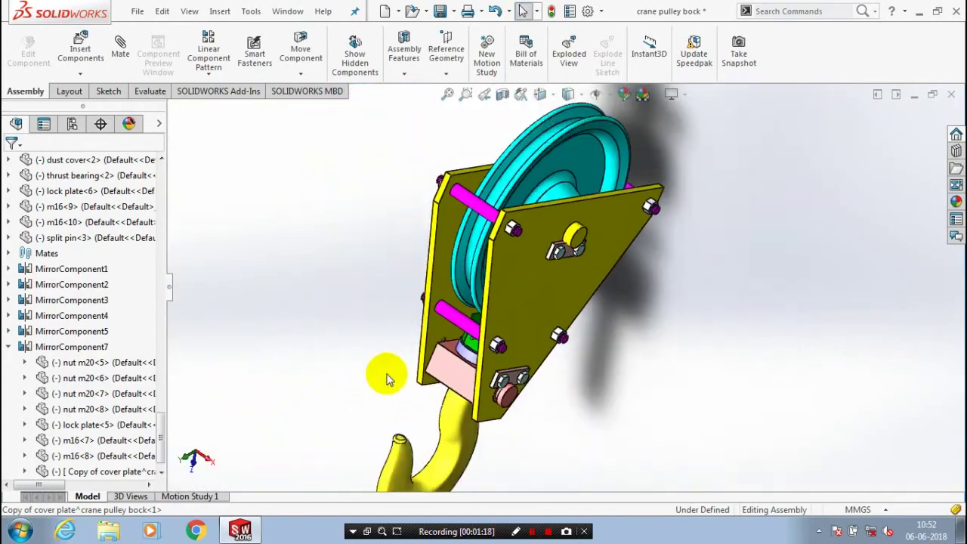
scroll(532, 411, "down", 5)
scroll(398, 268, "down", 2)
scroll(422, 210, "up", 5)
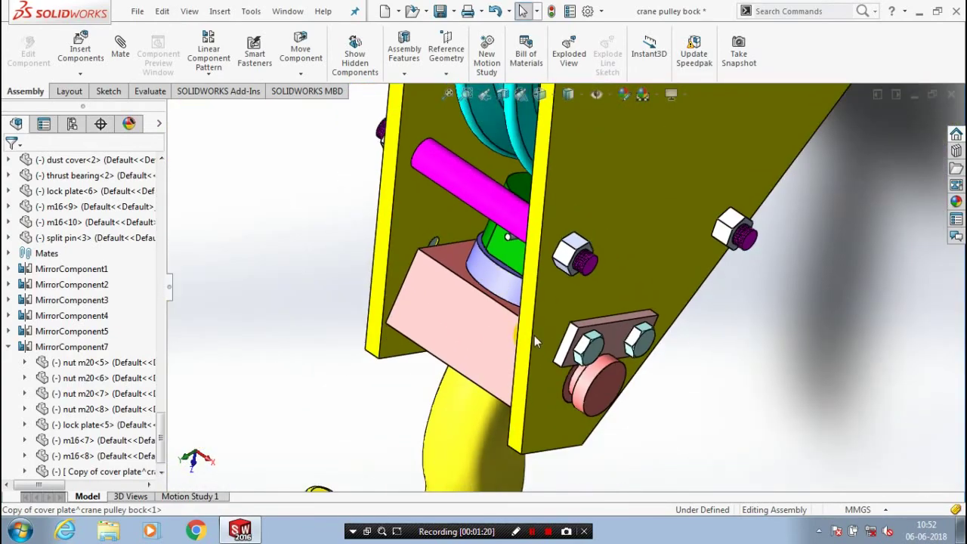
scroll(540, 423, "down", 4)
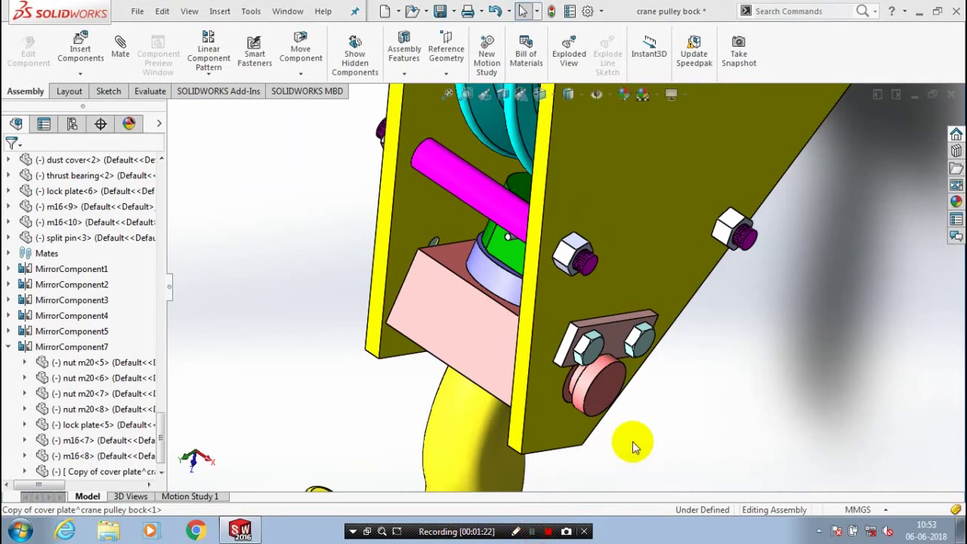
scroll(631, 443, "up", 3)
scroll(633, 441, "up", 4)
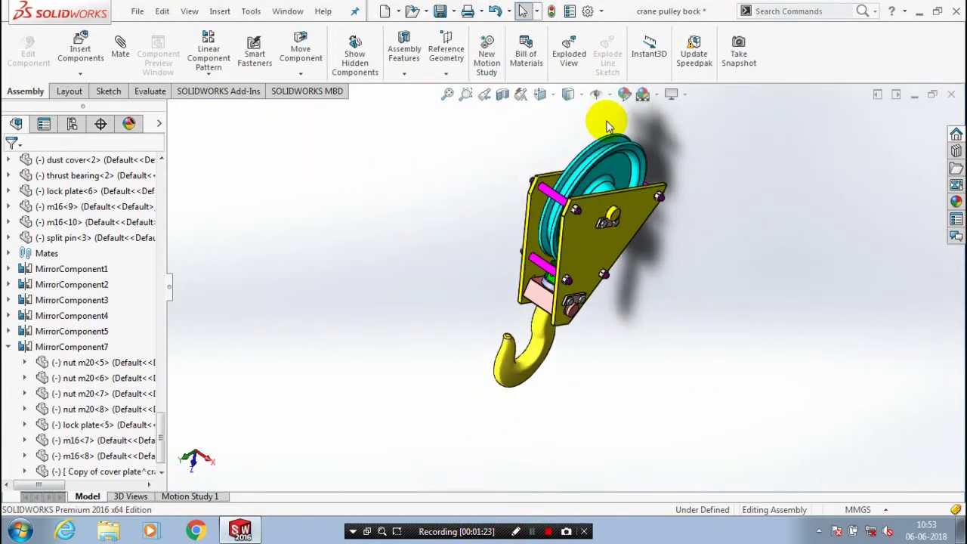
scroll(605, 125, "down", 2)
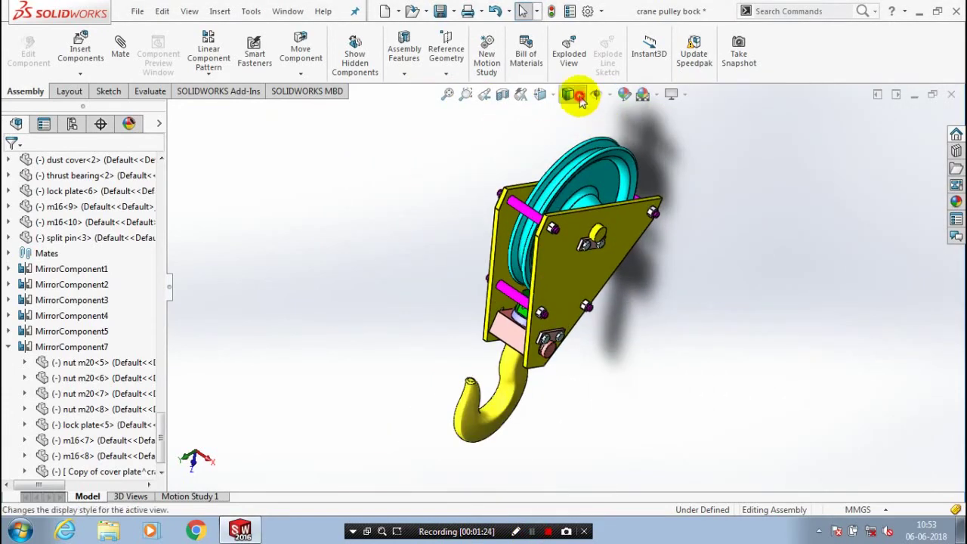
Switch the display style to Shaded without edges and apply the Backdrop - Grey with Overhead Light scene
left_click(568, 93)
left_click(570, 133)
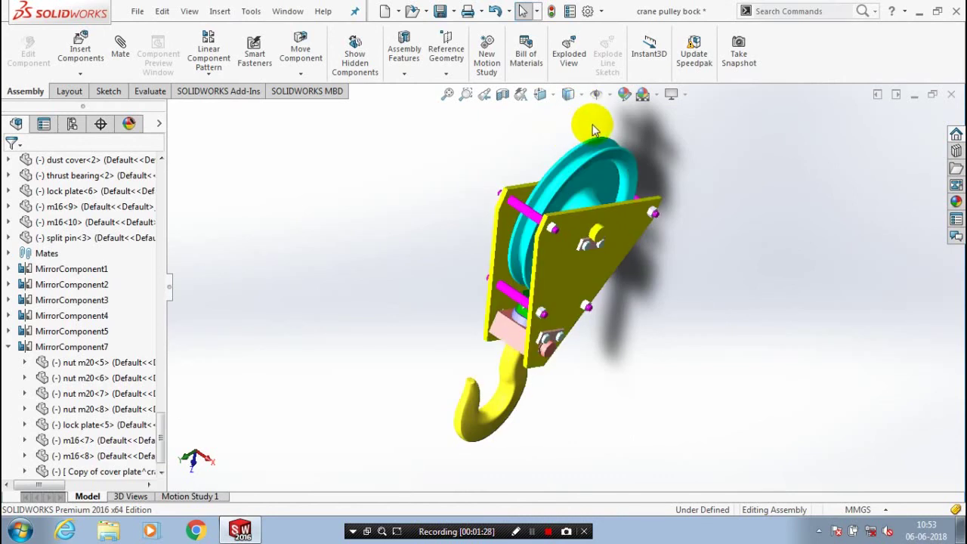
left_click(656, 95)
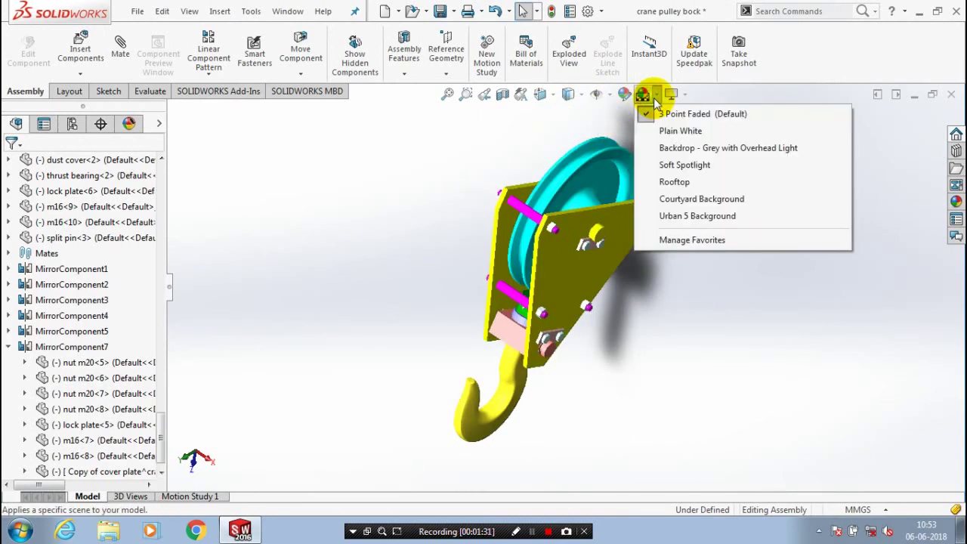
left_click(667, 152)
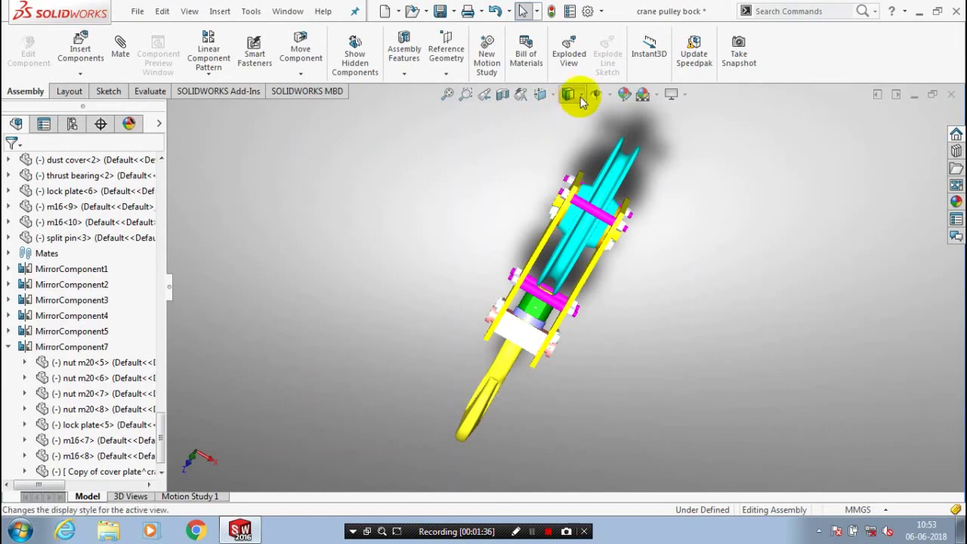
Set the assembly's display style to Shaded With Edges
left_click(578, 95)
left_click(570, 114)
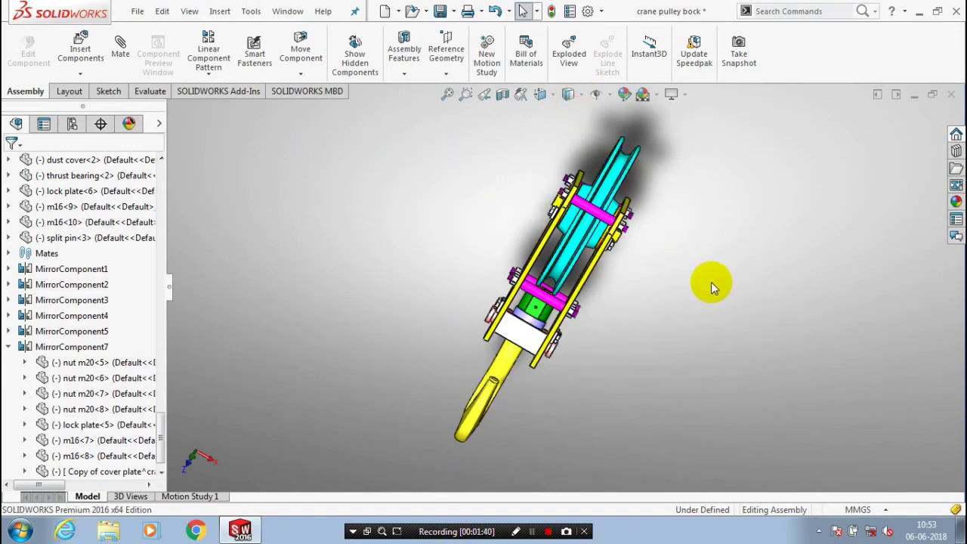
middle_click_drag(680, 300, 664, 298)
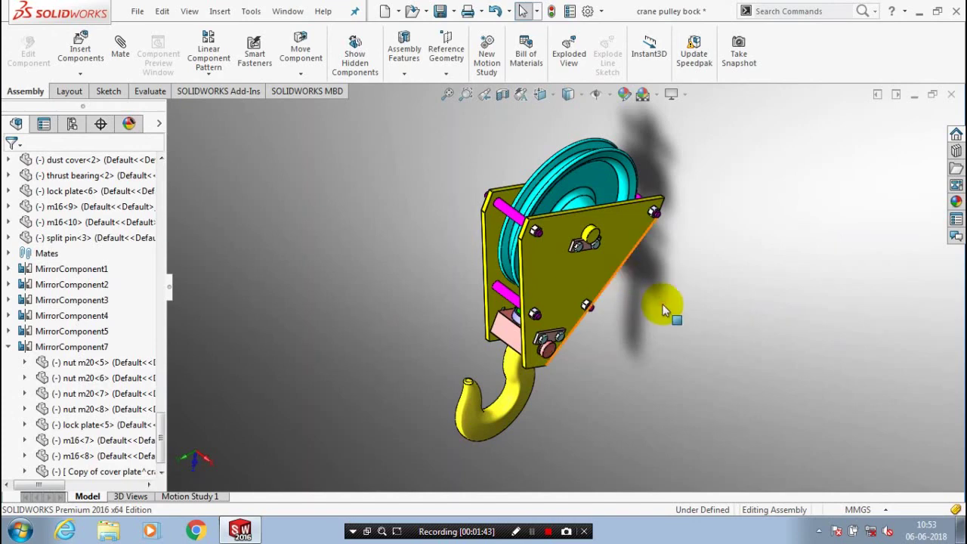
Move the mirrored cover plate outward from the pulley to spread the side plates apart and expose the pulley, tie rods and hook
left_click_drag(663, 305, 685, 327)
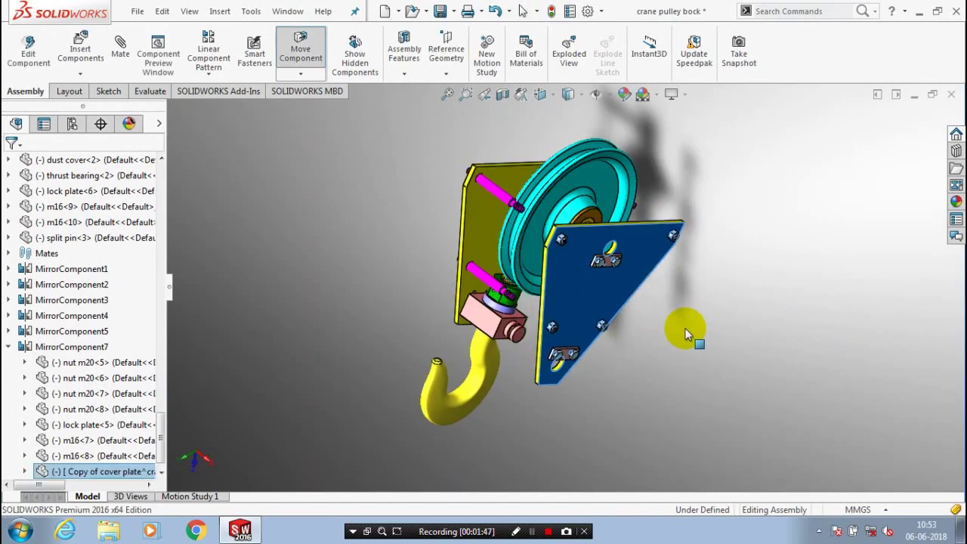
middle_click_drag(685, 328, 647, 387)
left_click(648, 386)
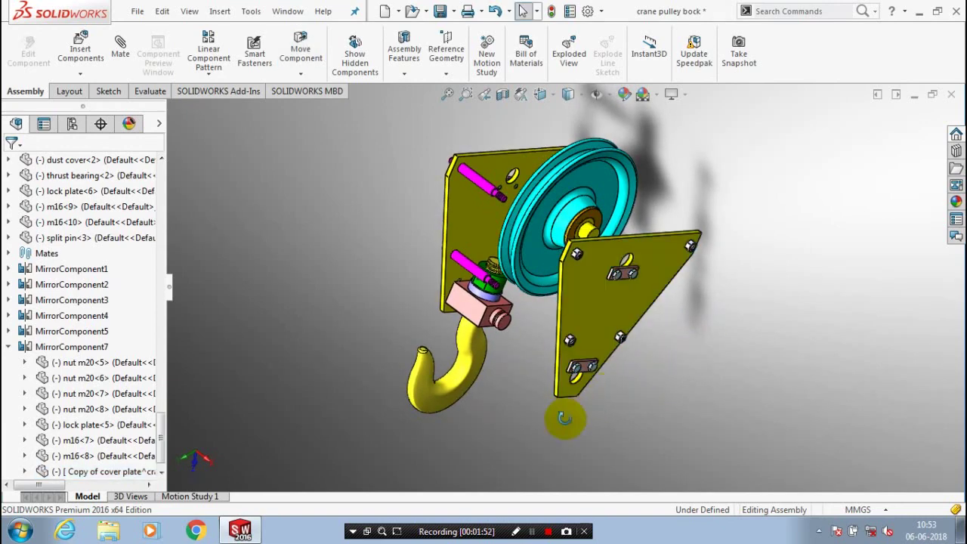
middle_click_drag(565, 418, 534, 243)
scroll(533, 238, "up", 2)
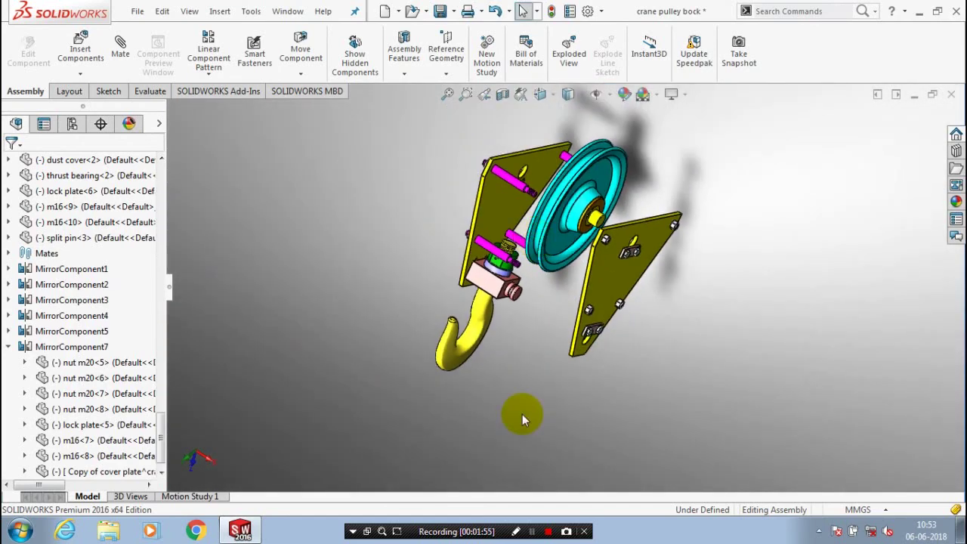
scroll(515, 418, "down", 3)
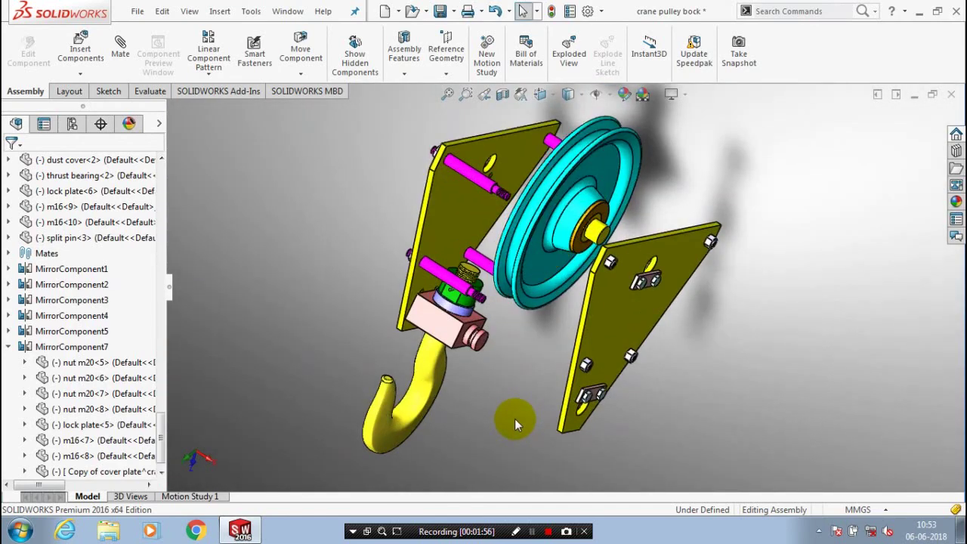